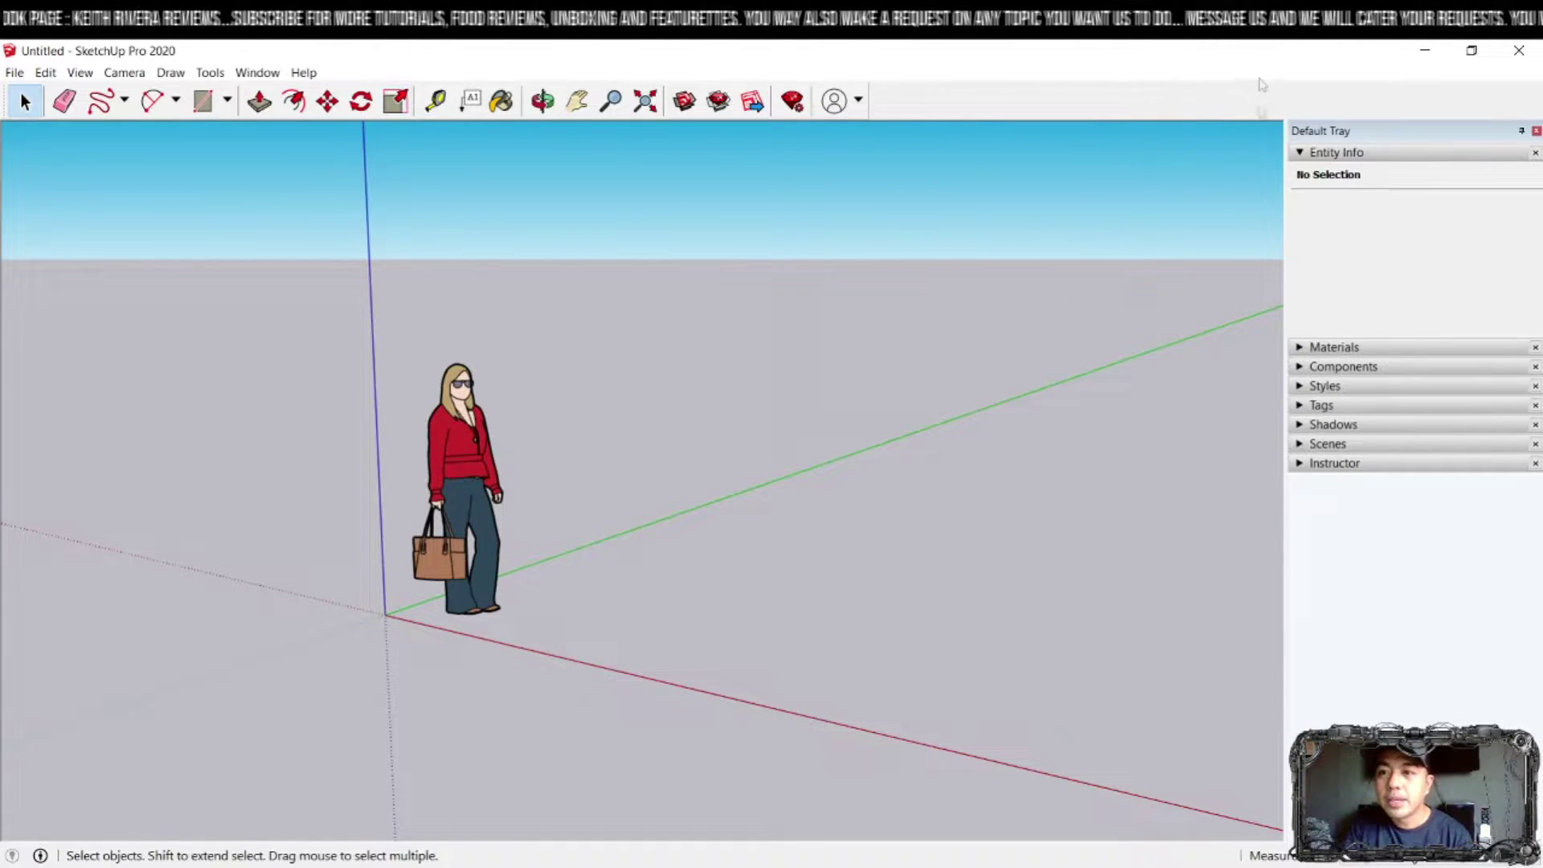
# - Collapse the Entity Info section of the tray
pyautogui.click(1297, 152)
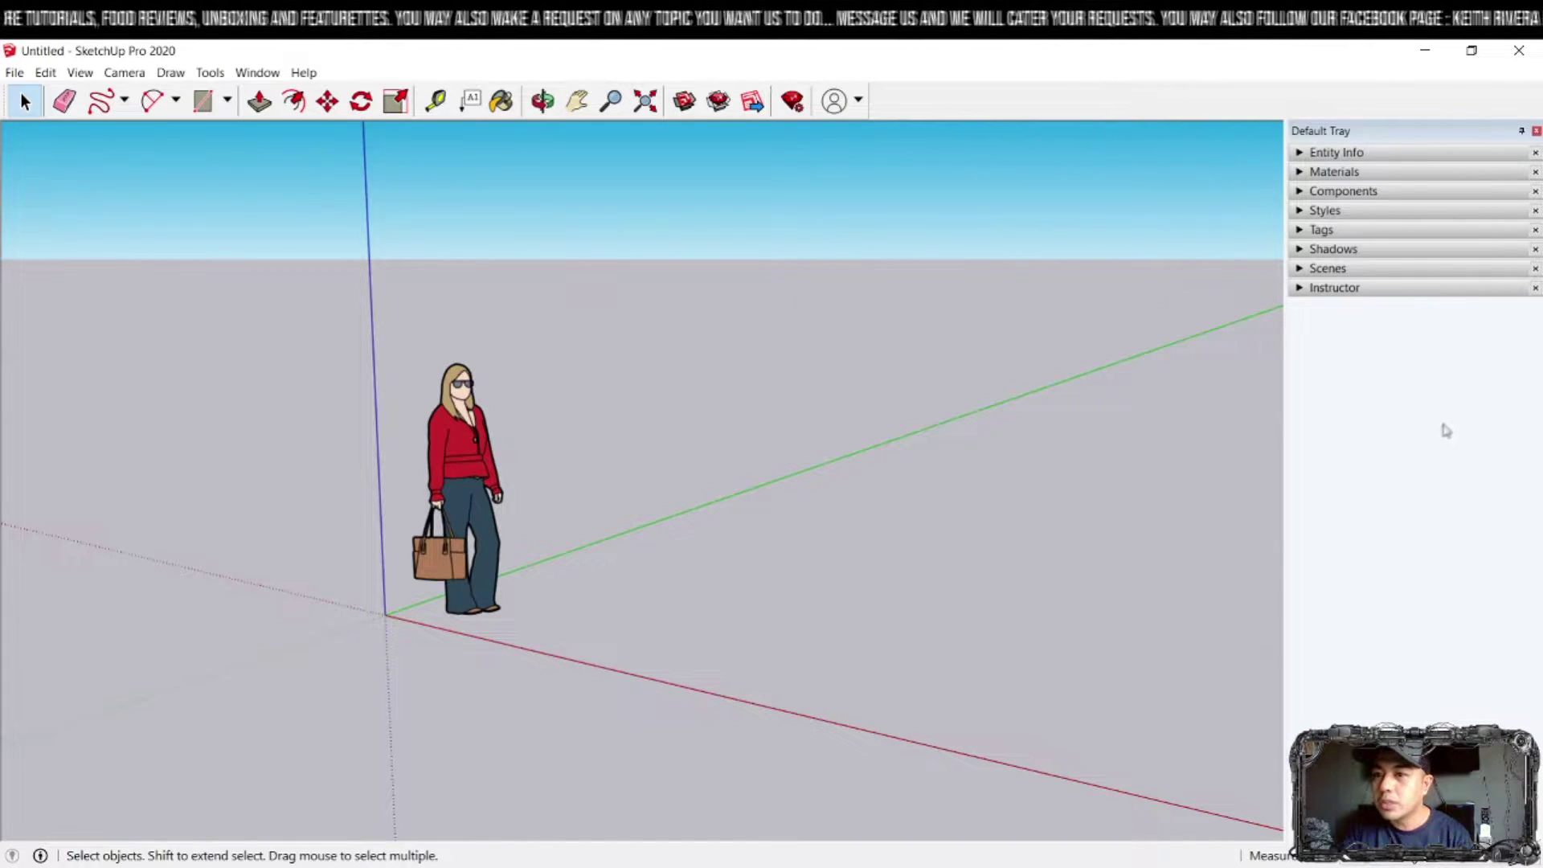
pyautogui.click(1336, 152)
pyautogui.click(1336, 153)
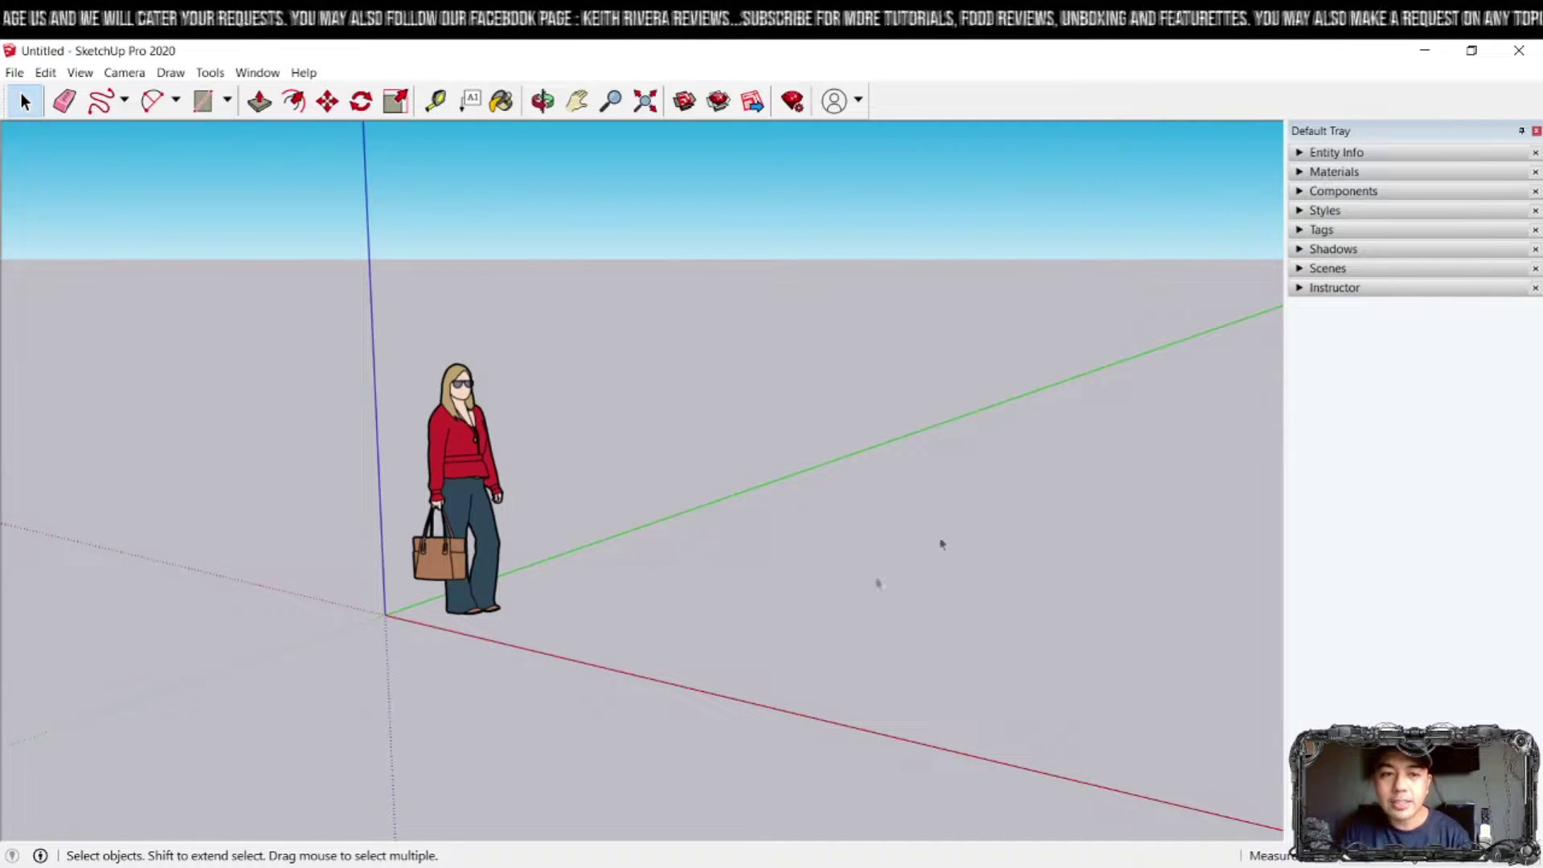
# - Select the standing figure and examine its component properties in Entity Info
pyautogui.click(449, 445)
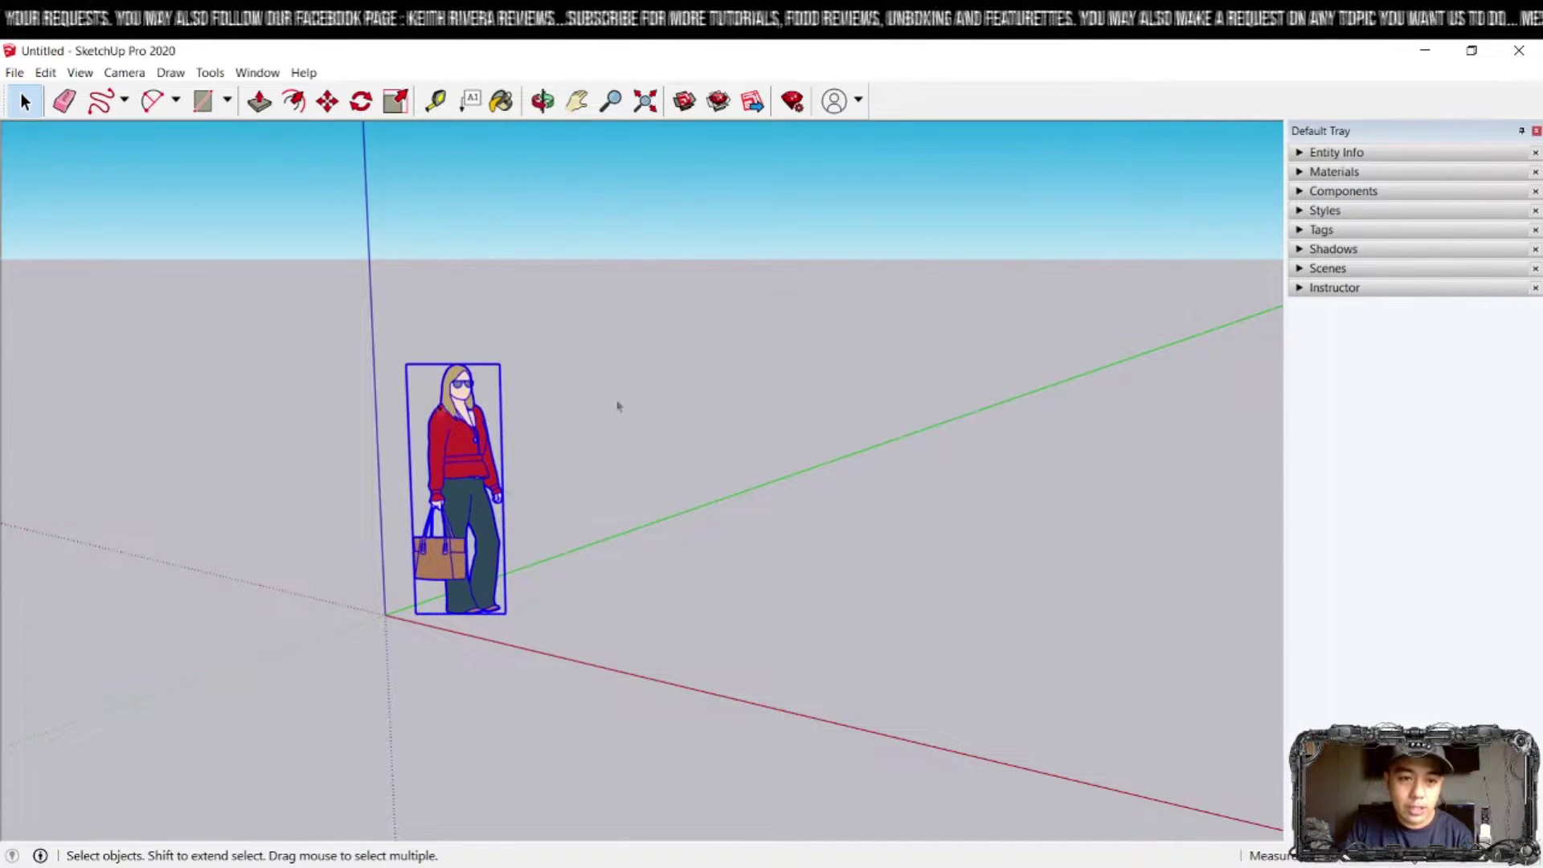
pyautogui.click(1299, 153)
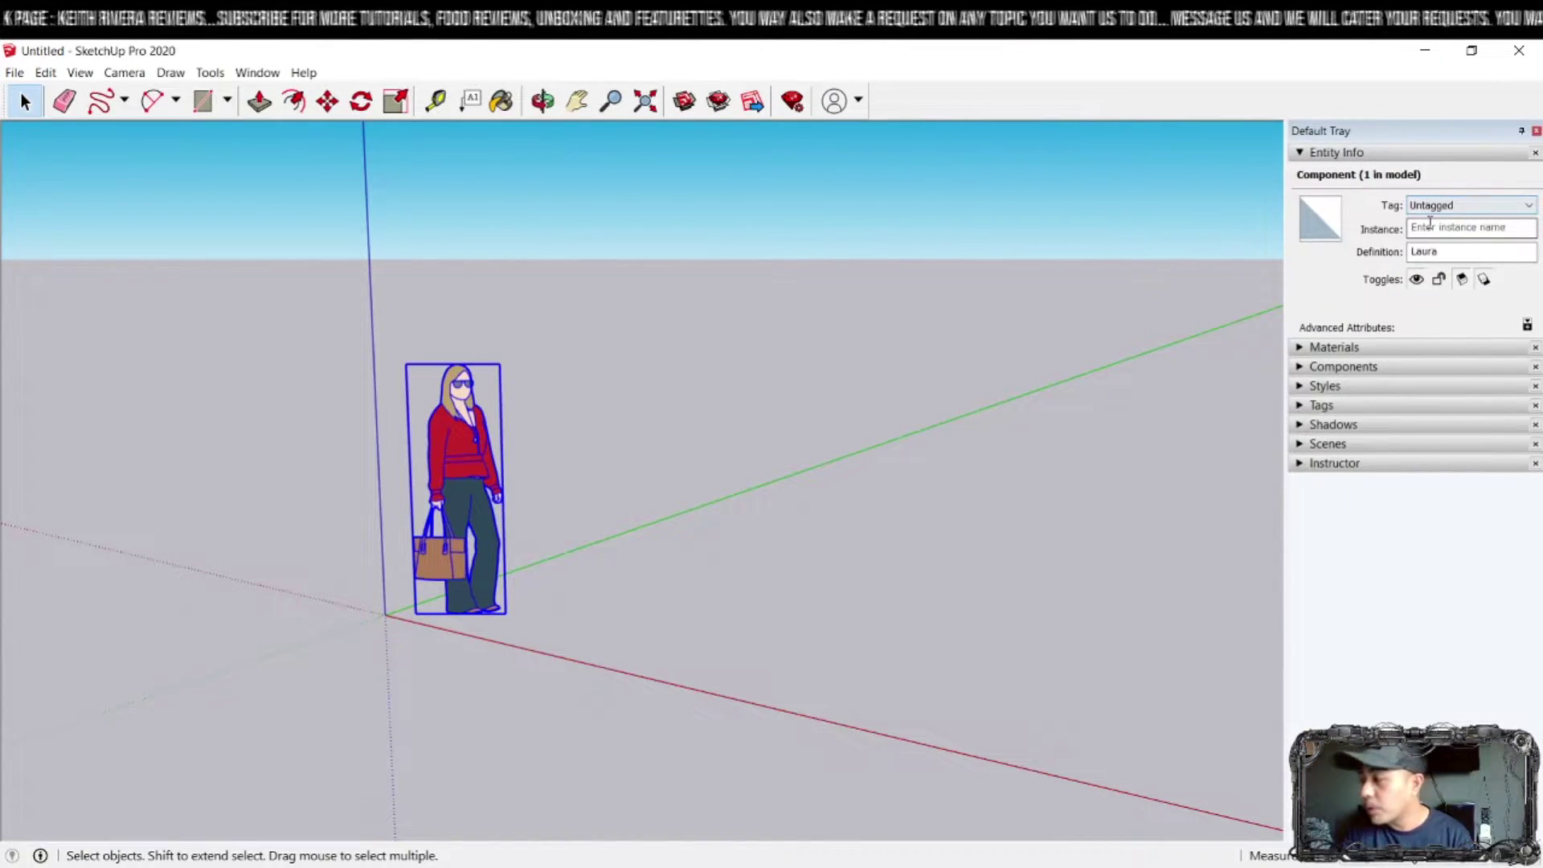
pyautogui.scroll(3, 458, 442)
pyautogui.scroll(-2, 458, 442)
pyautogui.scroll(2, 463, 439)
pyautogui.scroll(-1, 463, 440)
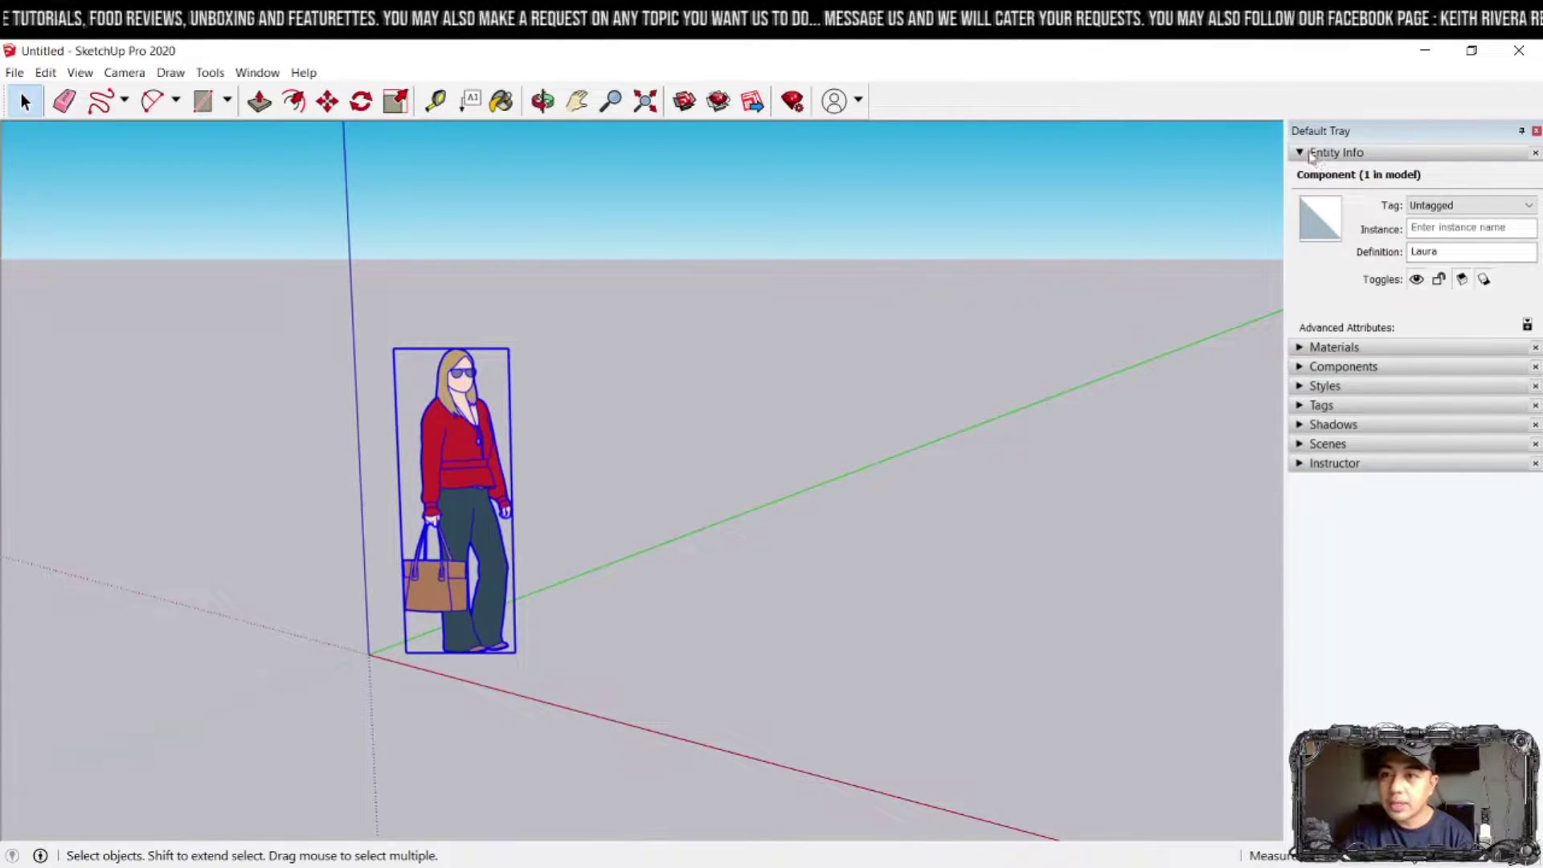
pyautogui.click(1310, 153)
# - Show the Materials section, clear the selection and draw a flat rectangle on the ground beside the standing figure
pyautogui.click(1298, 173)
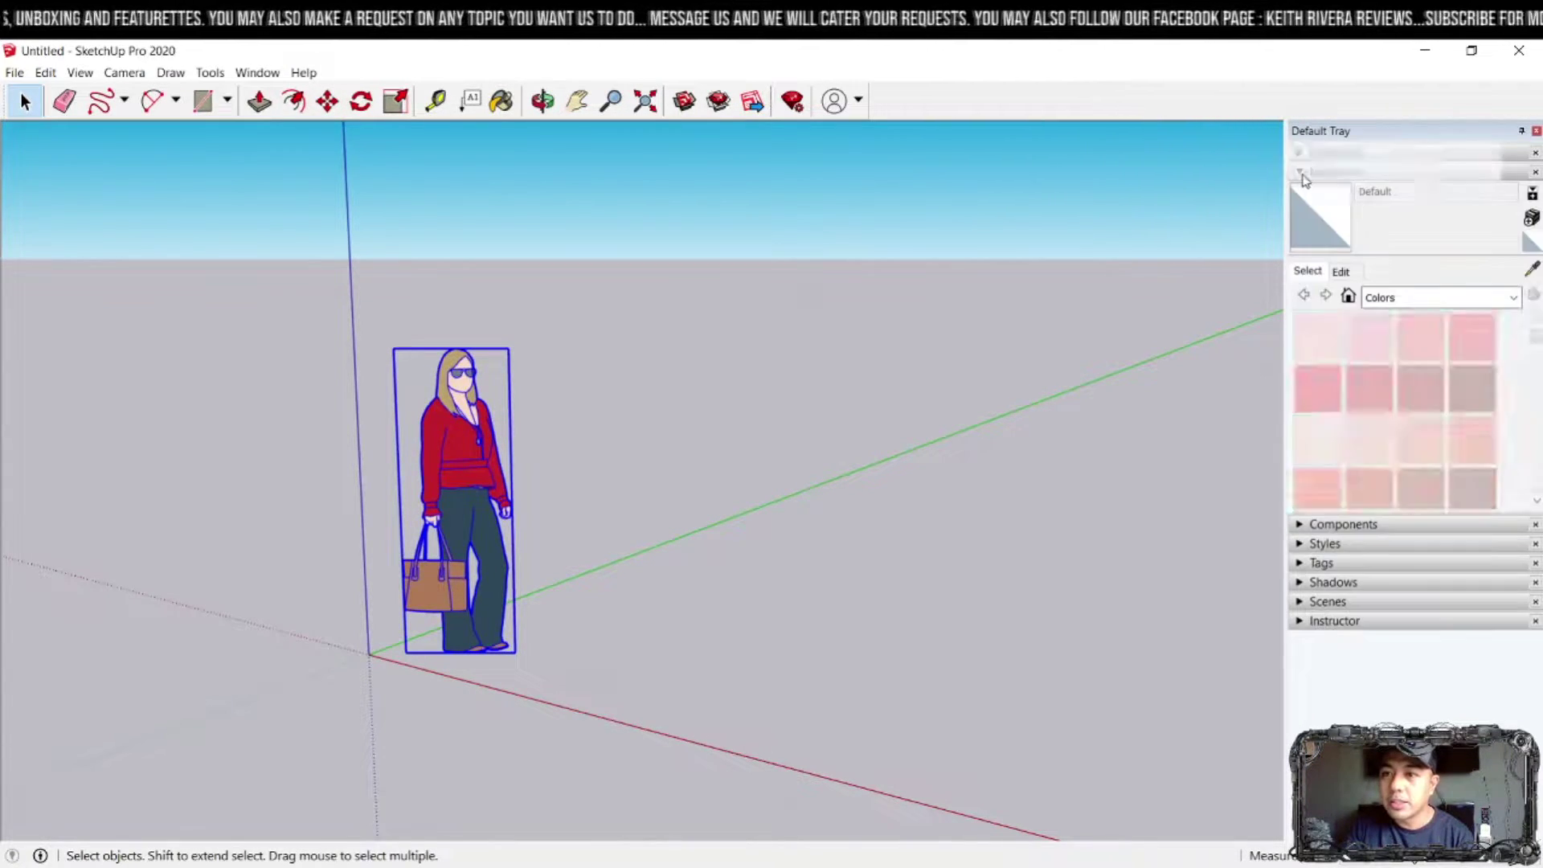
pyautogui.click(1024, 434)
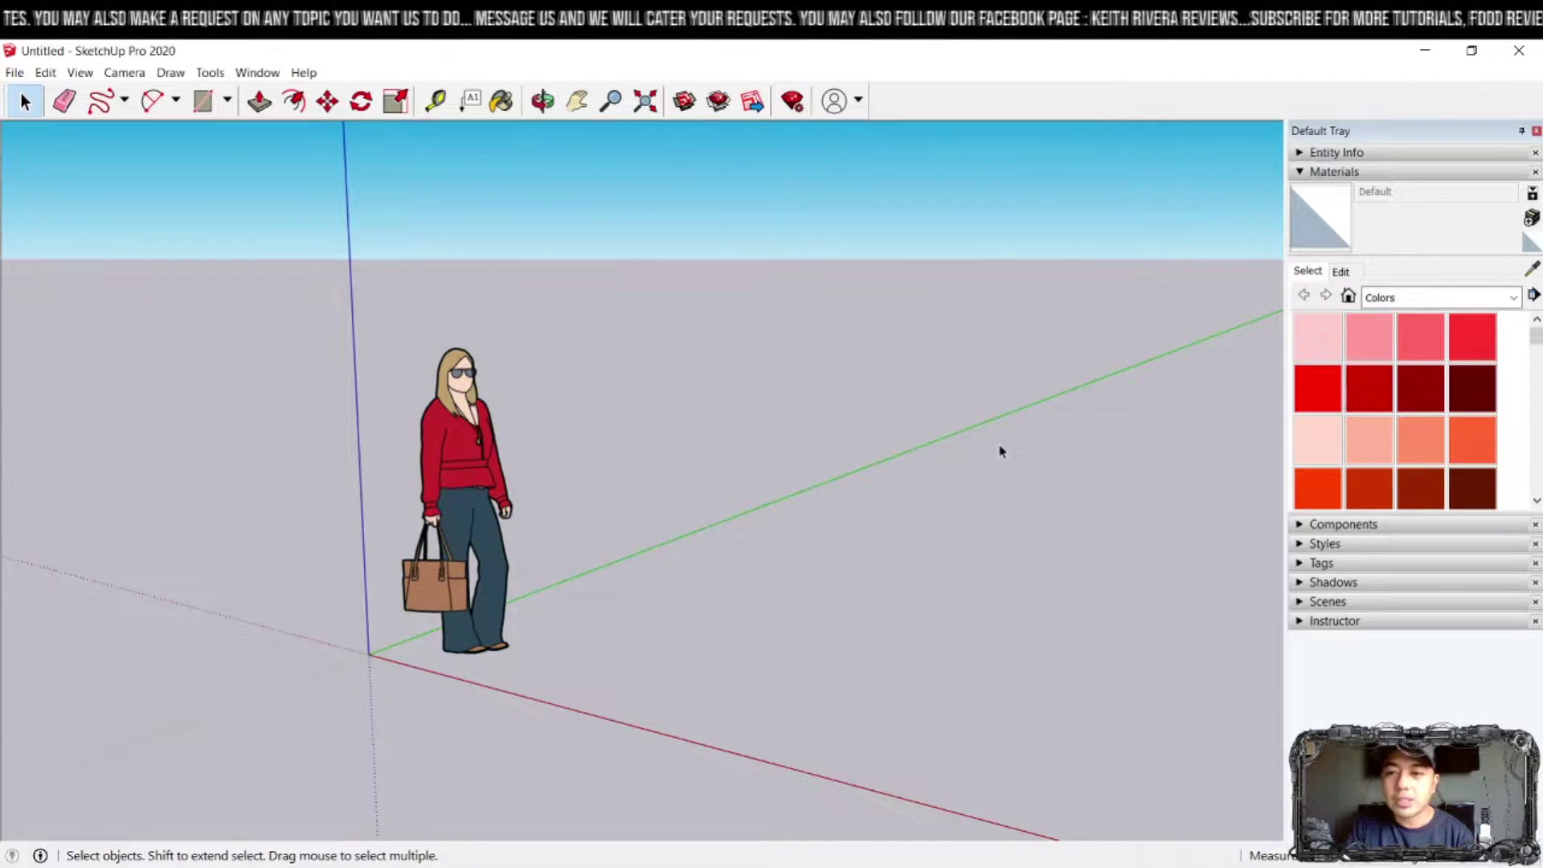
pyautogui.click(203, 101)
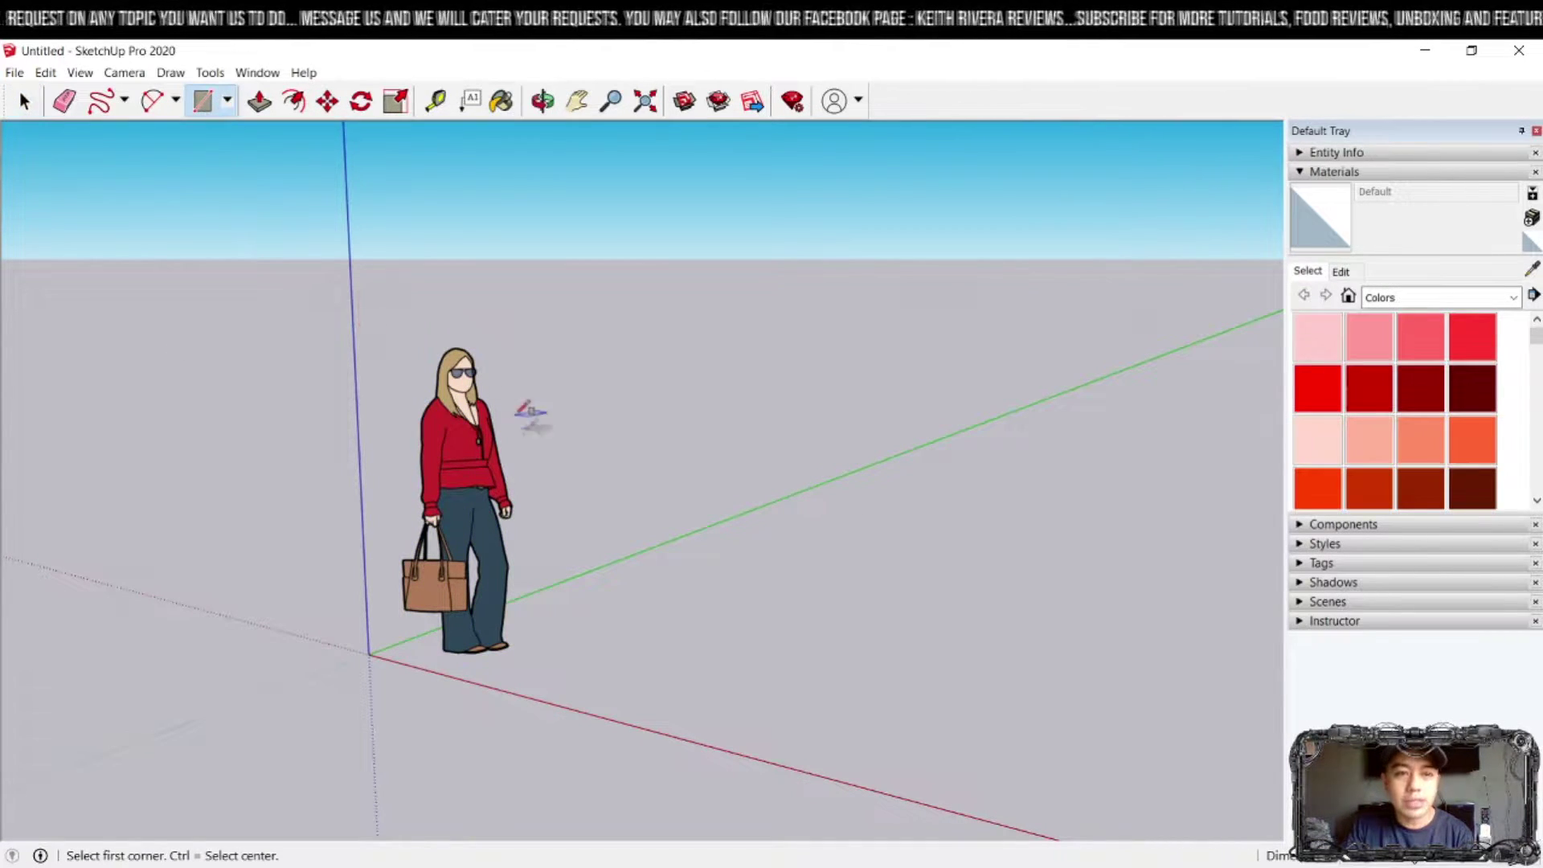
pyautogui.click(687, 572)
pyautogui.click(827, 654)
pyautogui.moveTo(827, 654); pyautogui.dragTo(788, 733, button='middle')
pyautogui.click(24, 100)
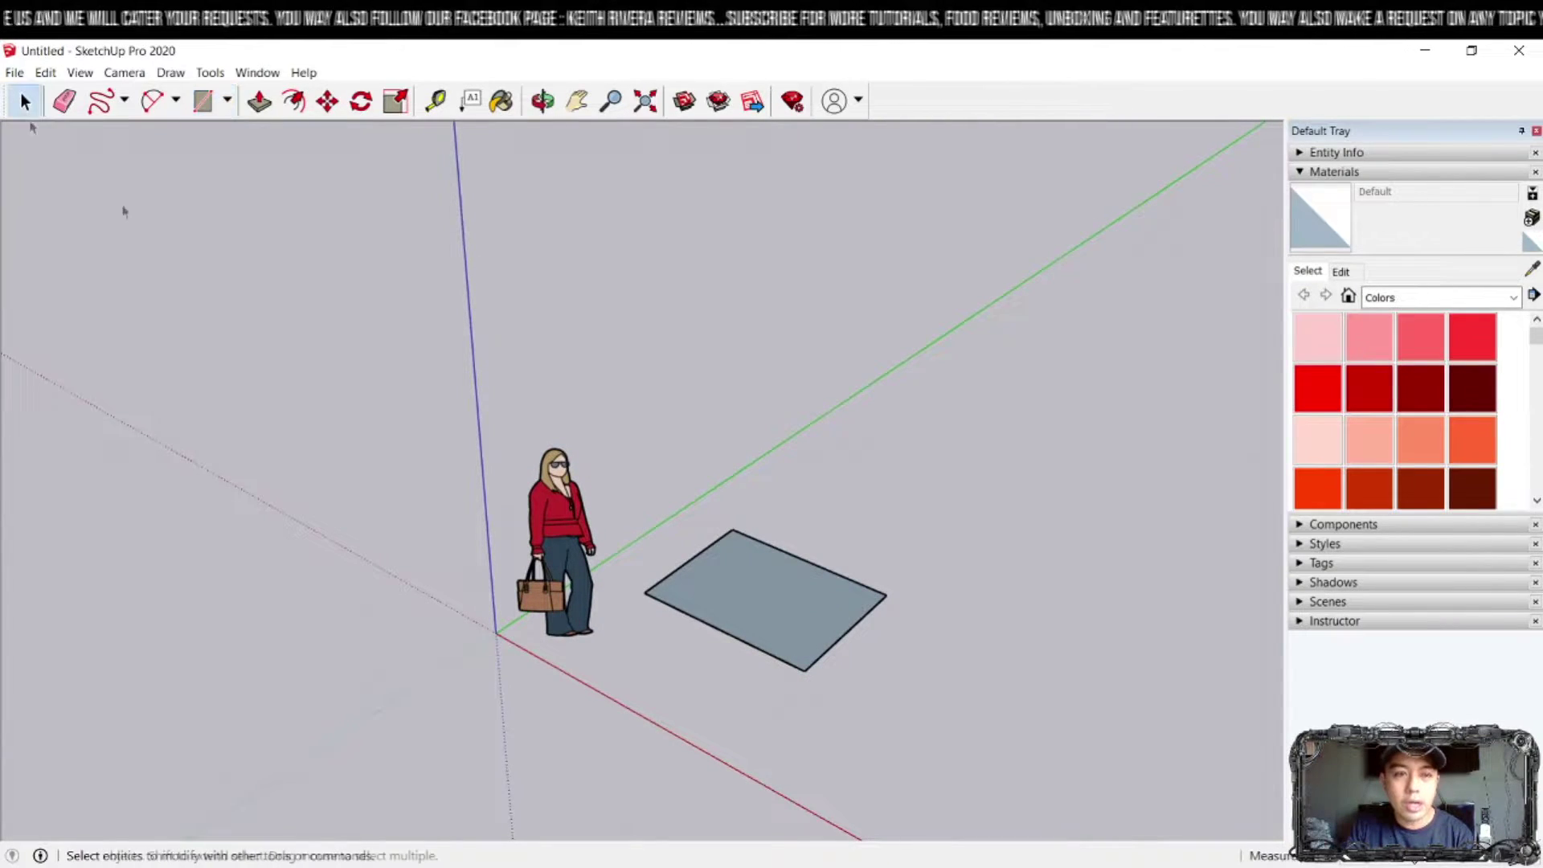
# - Paint the rectangular face with the red Color A04 material
pyautogui.click(713, 572)
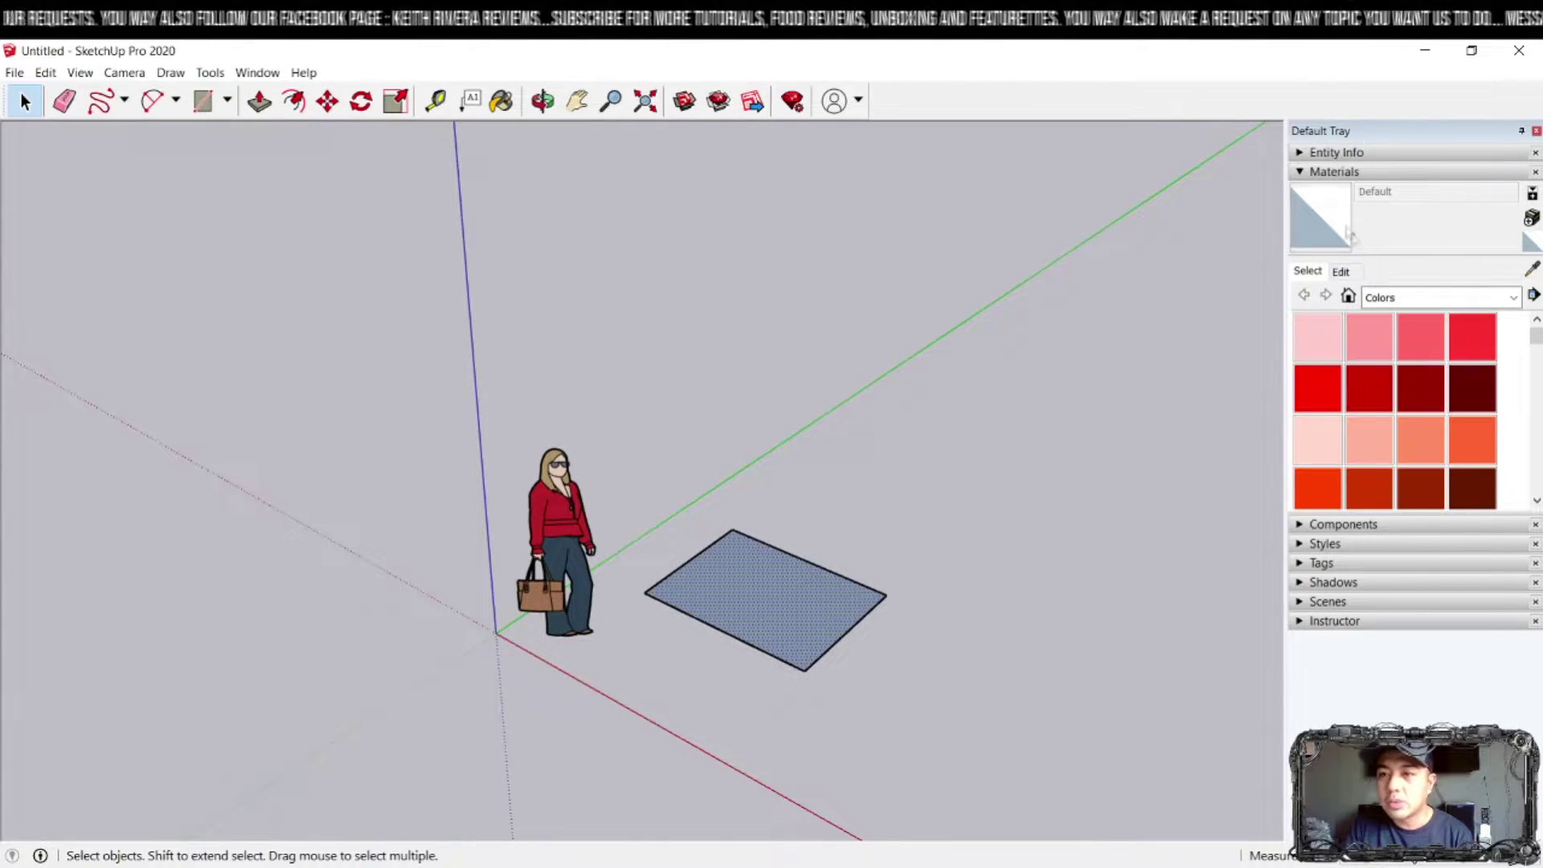
pyautogui.click(1456, 345)
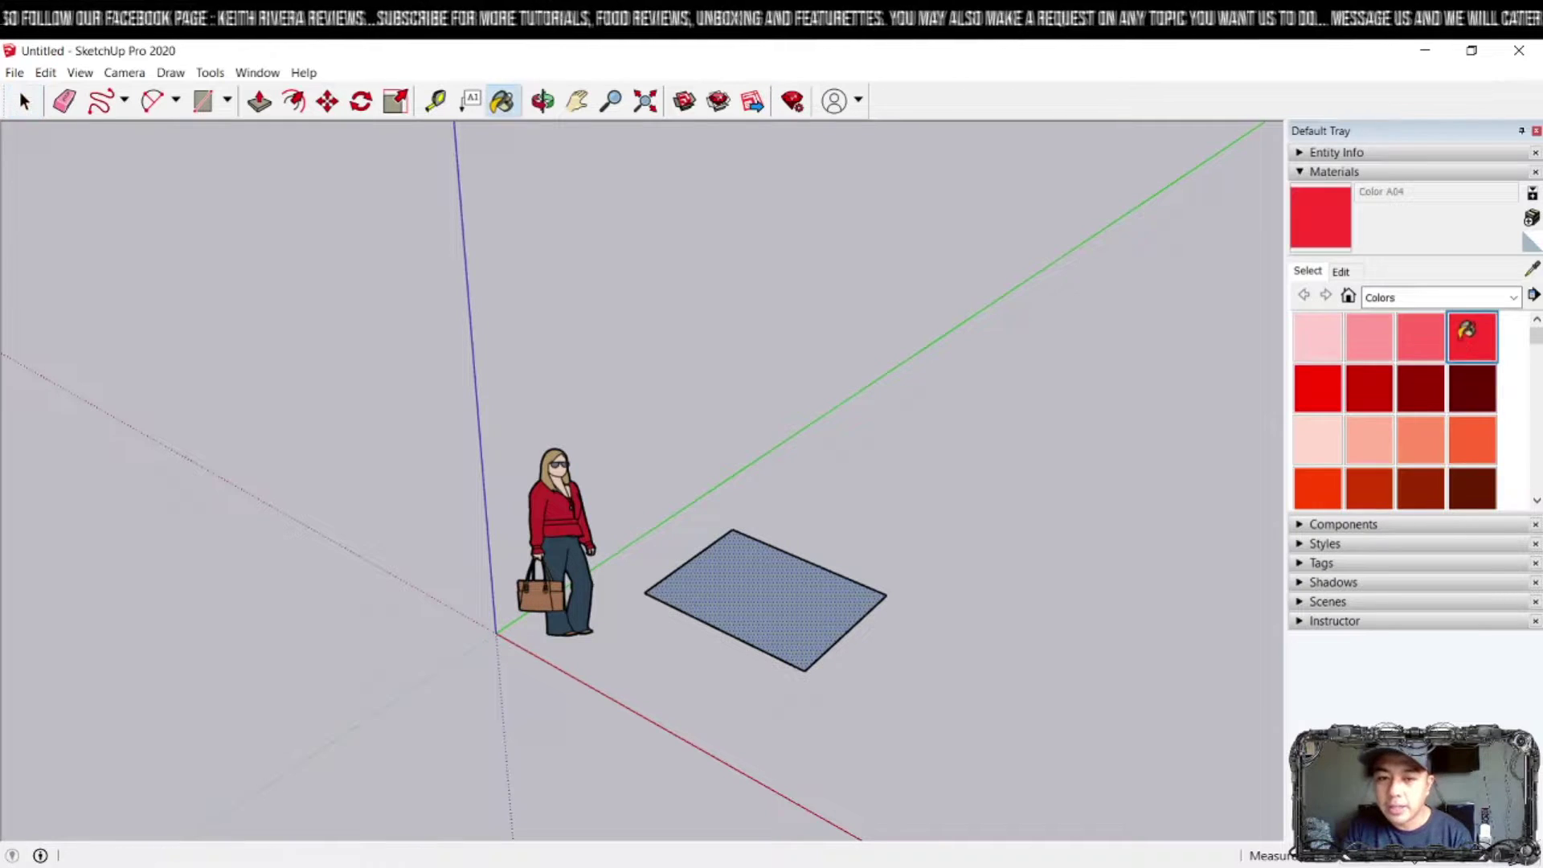
pyautogui.click(765, 601)
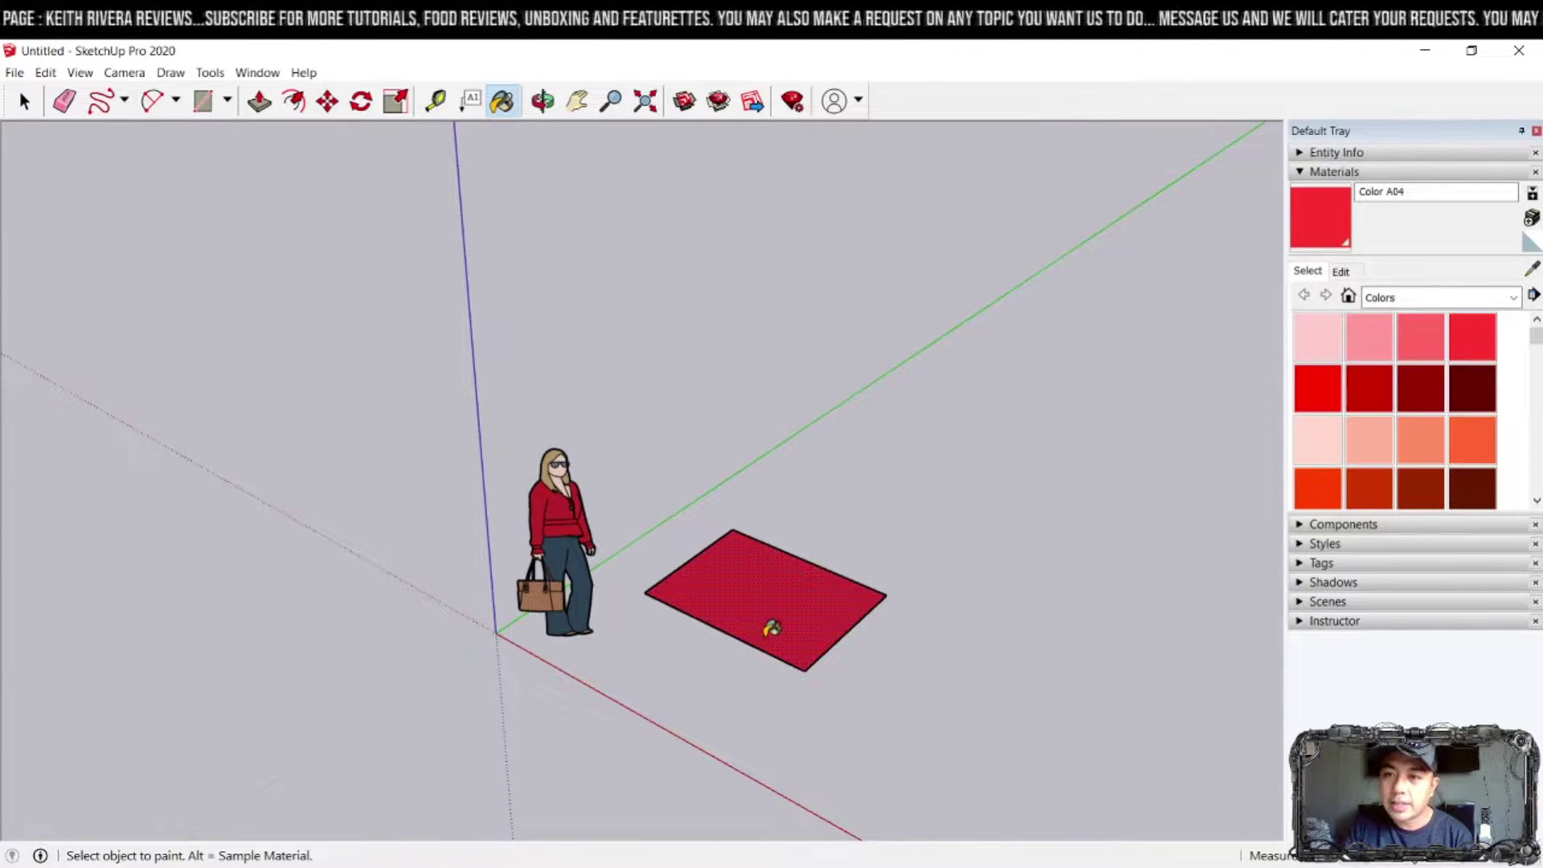
# - Paint the rectangular face with Metal Embossed from the Metal collection and collapse the Materials section
pyautogui.click(1492, 304)
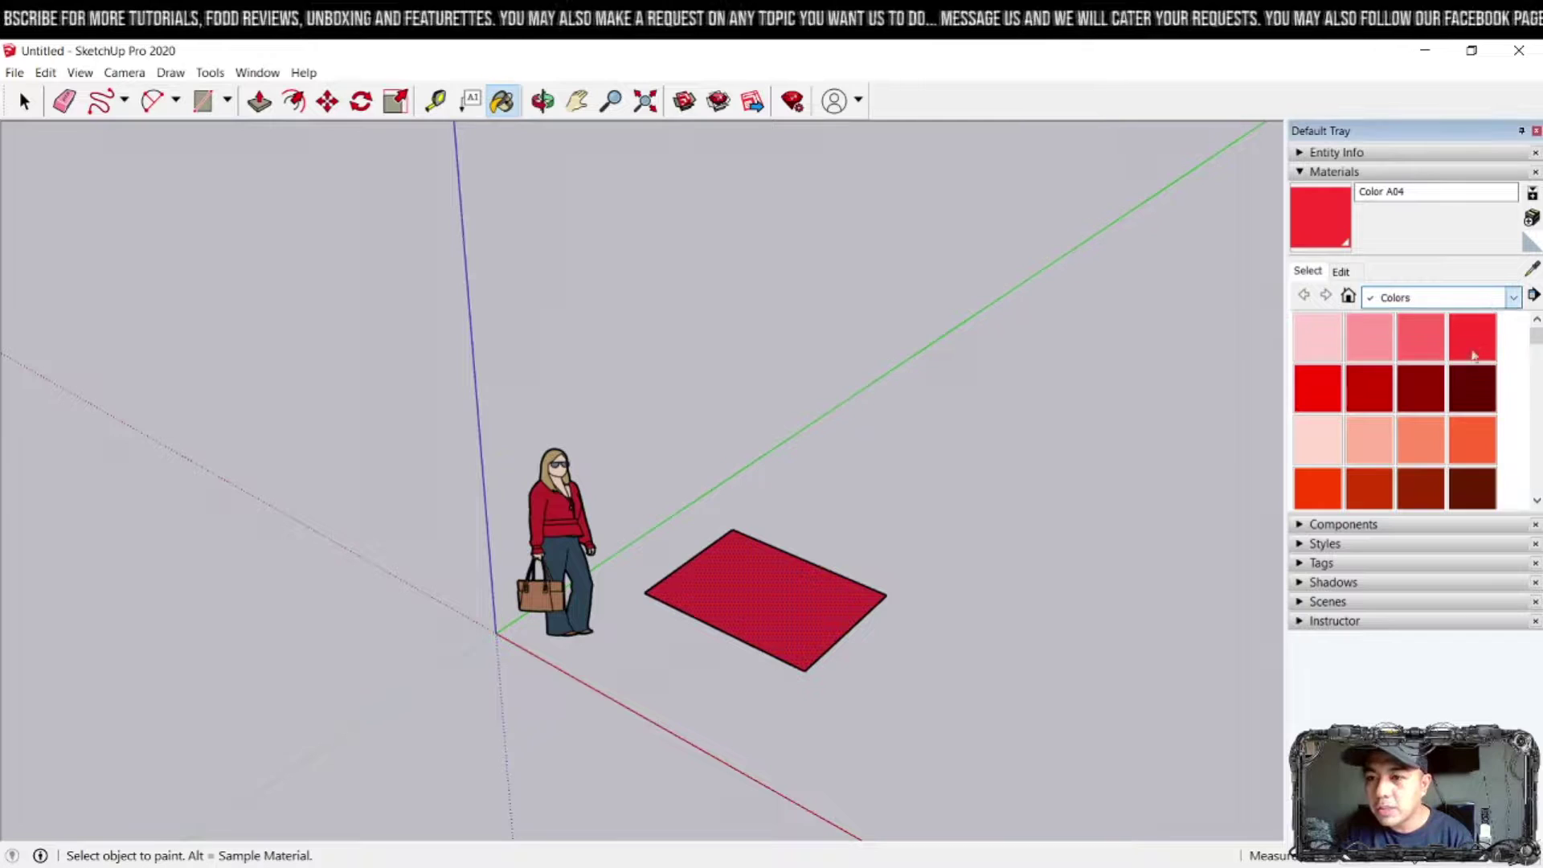
pyautogui.click(1441, 434)
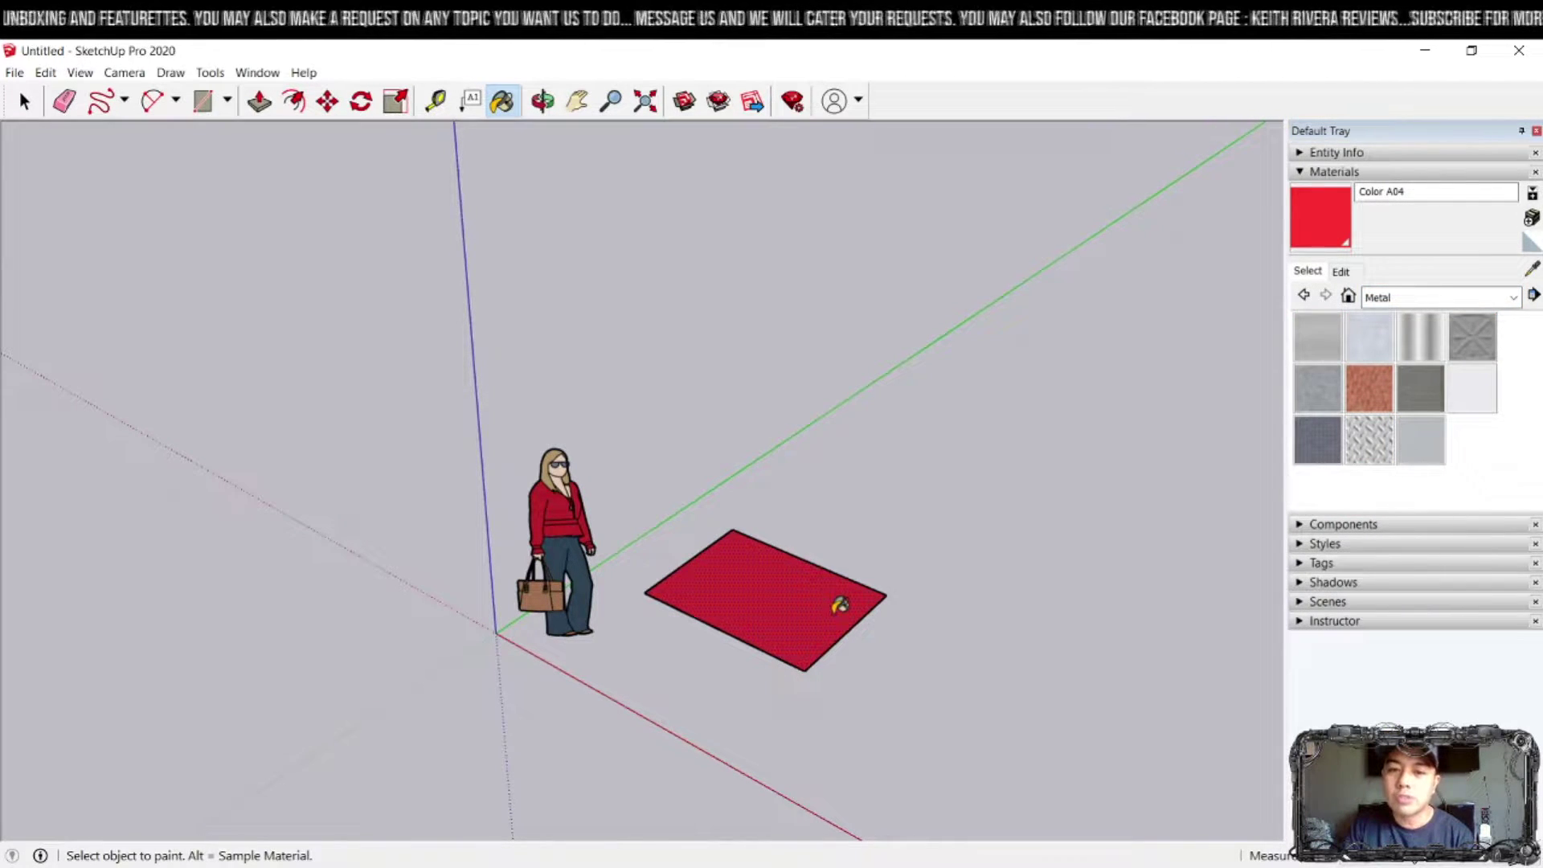
pyautogui.click(1475, 342)
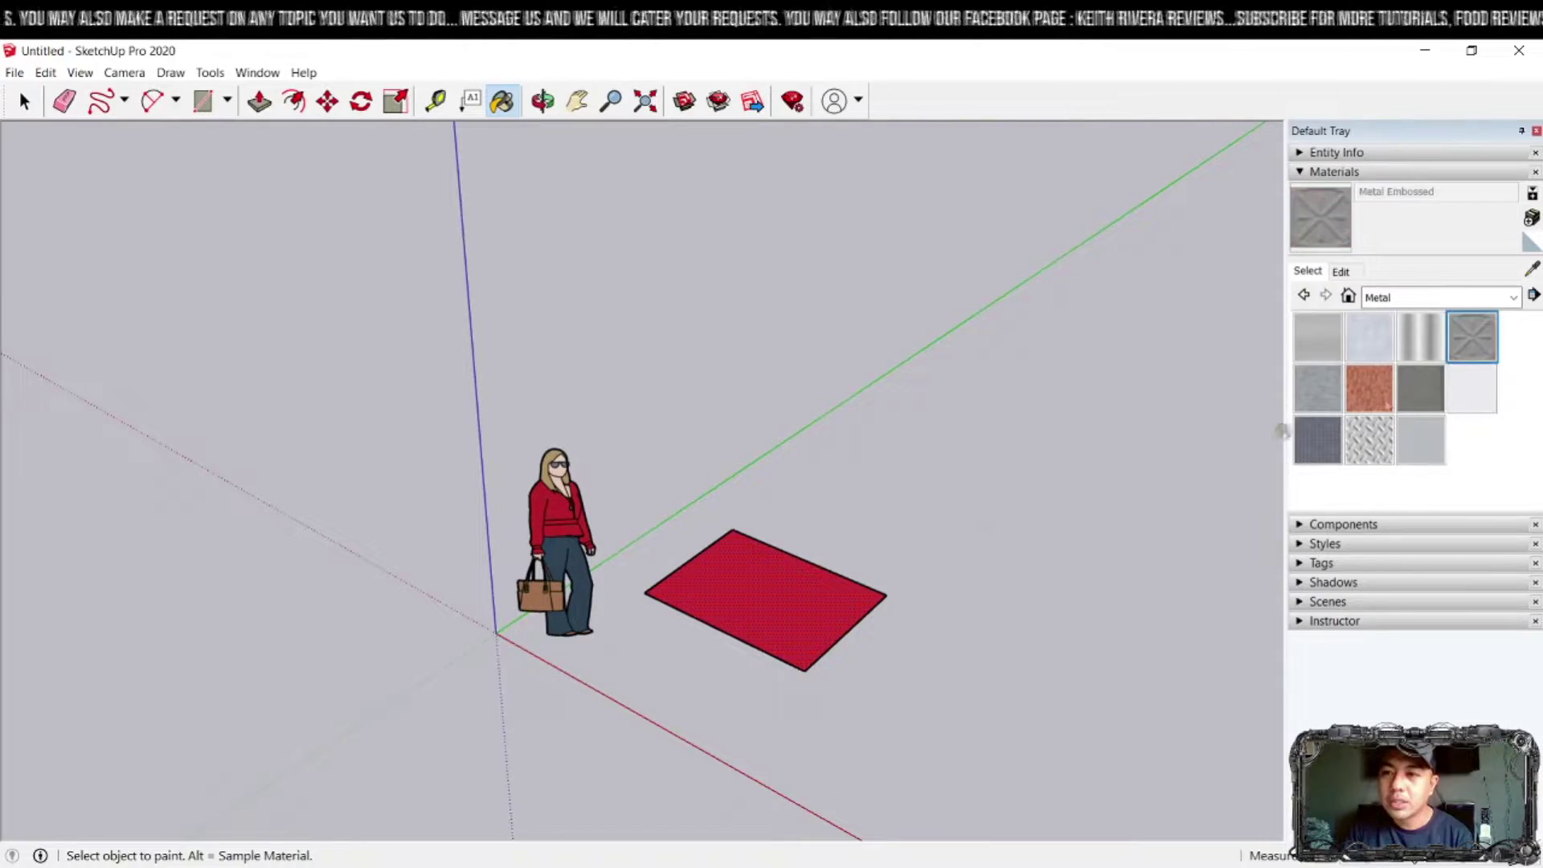
pyautogui.click(778, 583)
pyautogui.scroll(6, 806, 586)
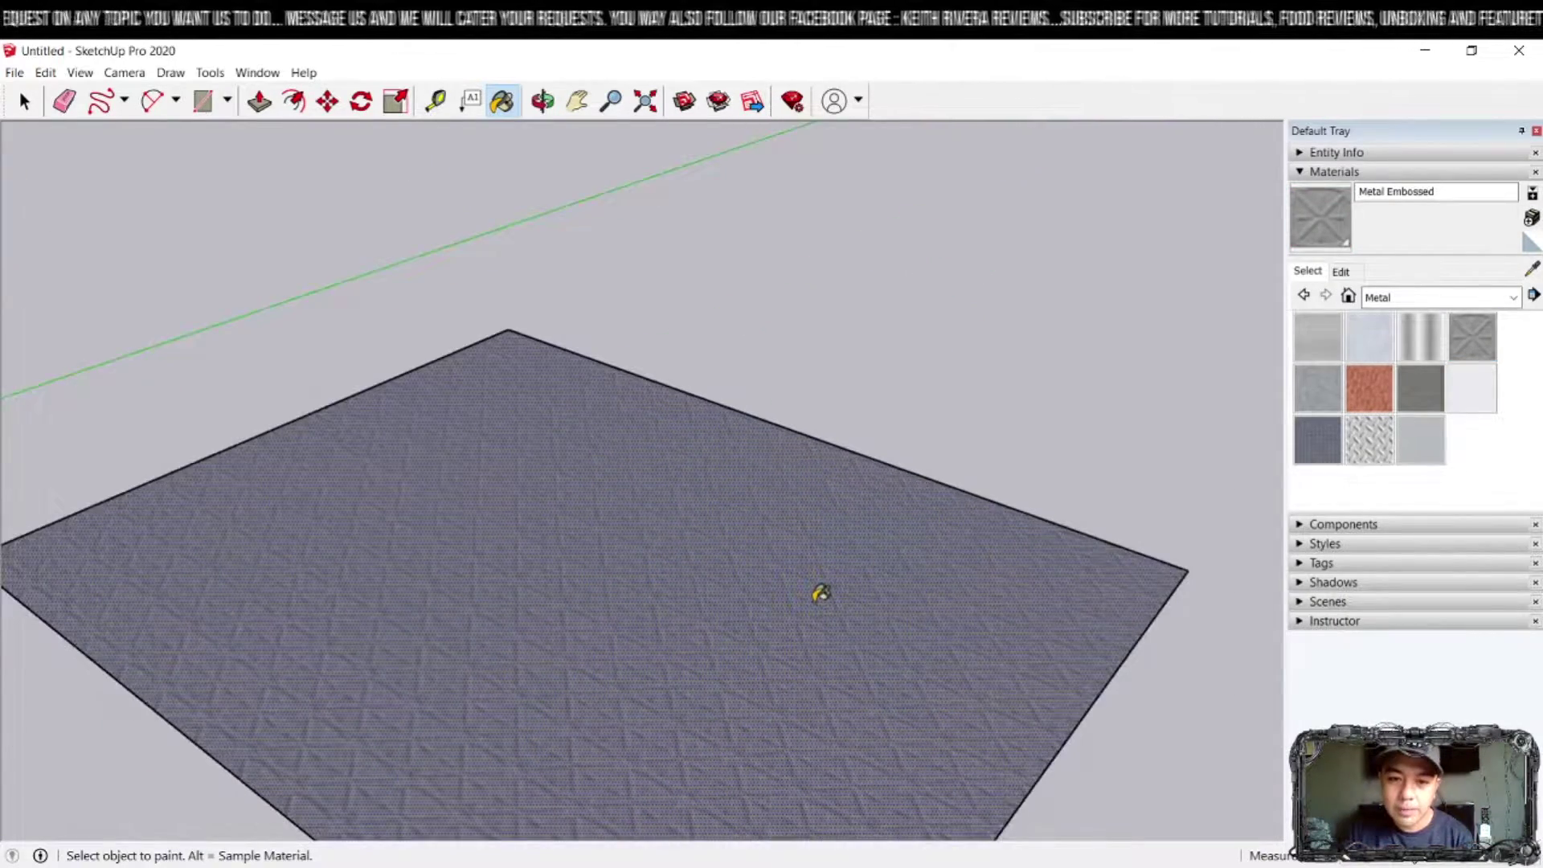
pyautogui.scroll(-4, 817, 584)
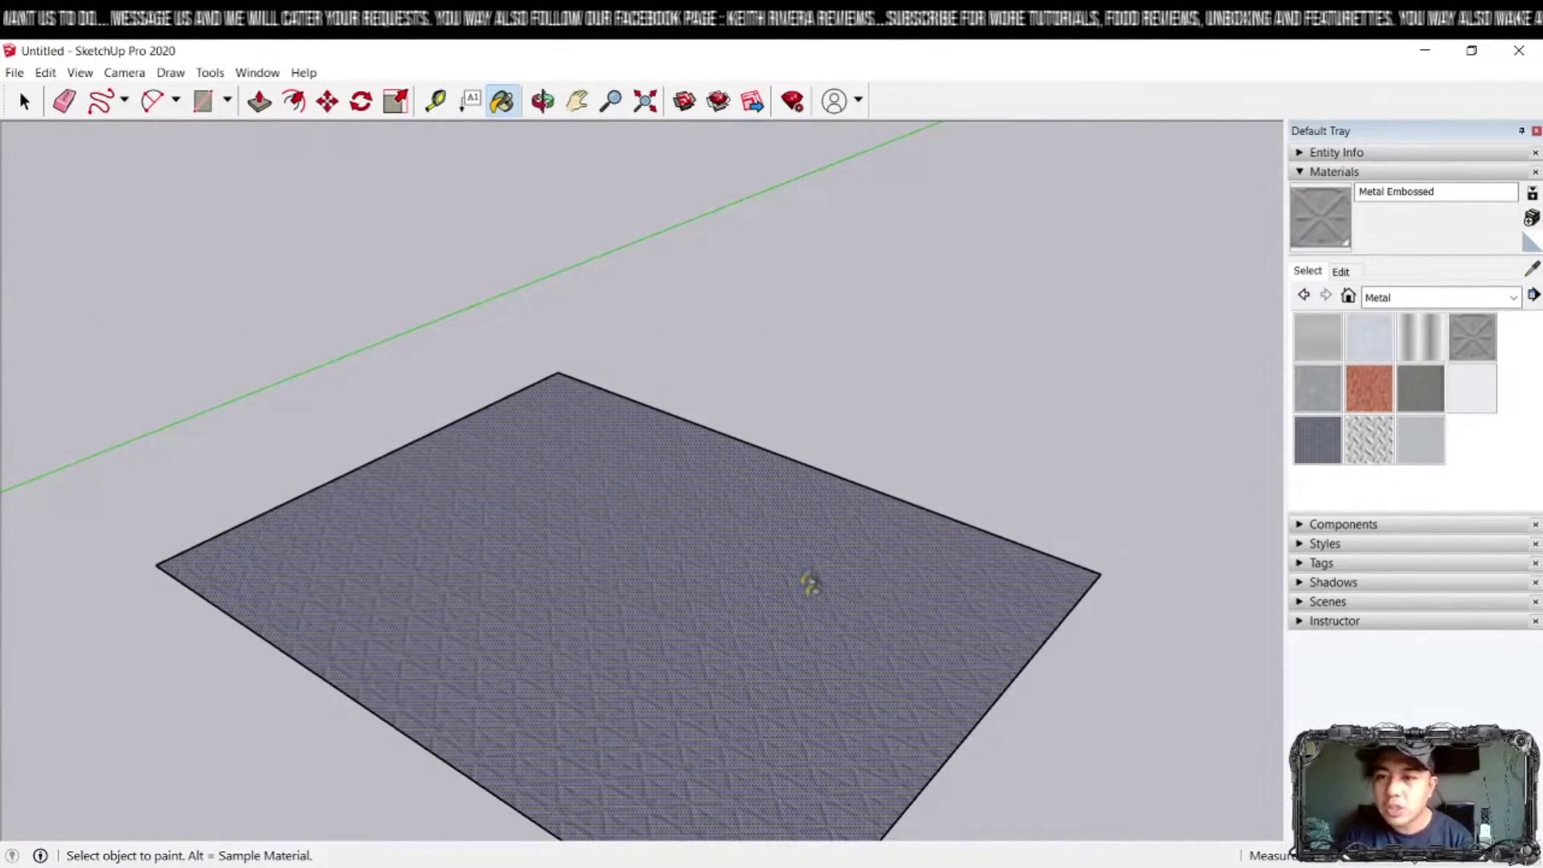
pyautogui.scroll(-3, 790, 526)
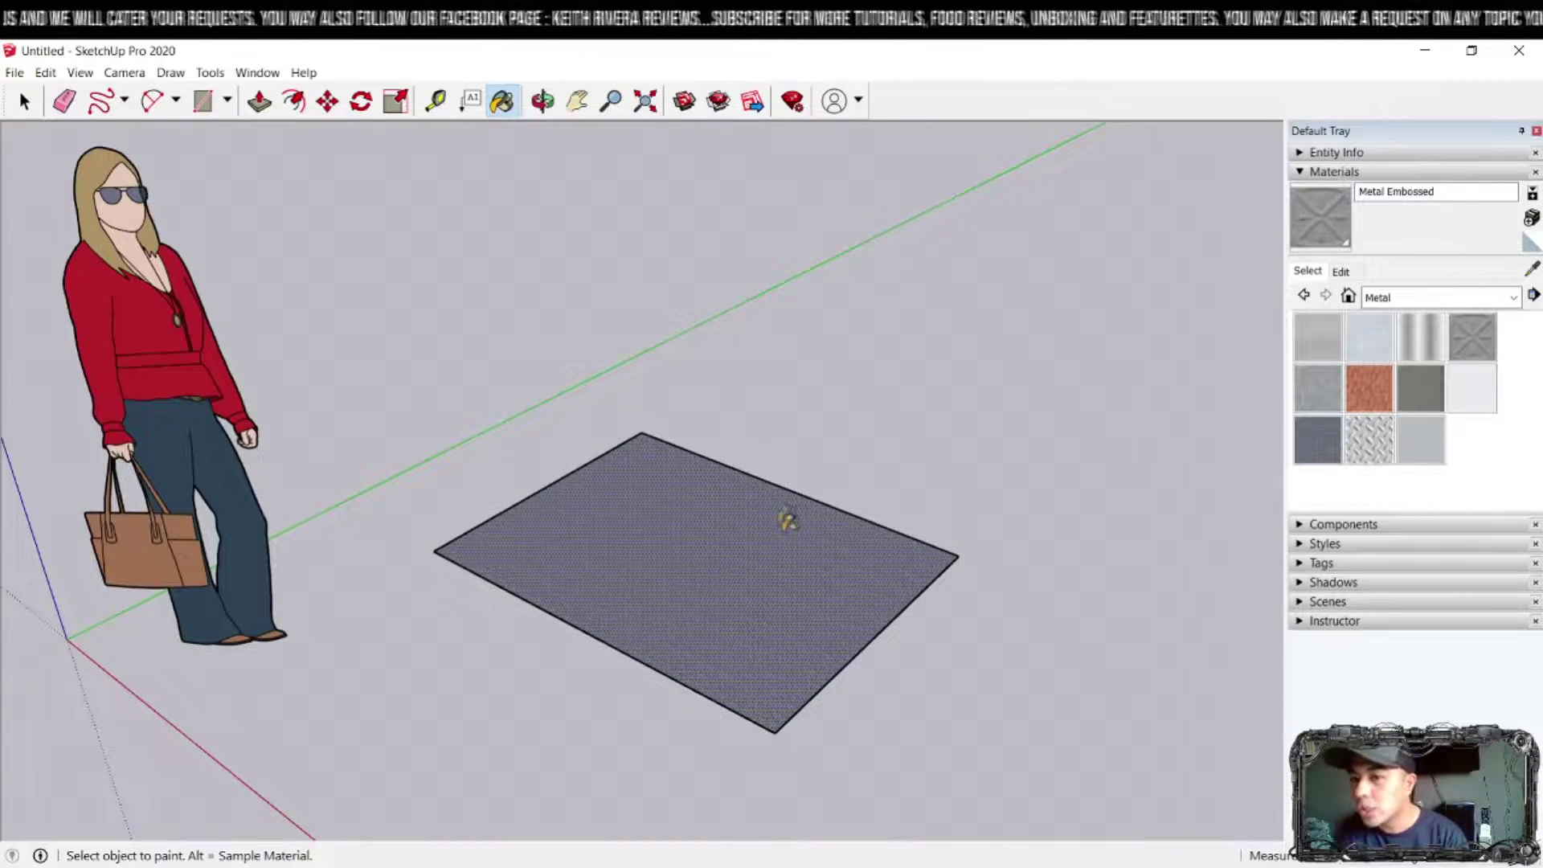
pyautogui.click(1301, 173)
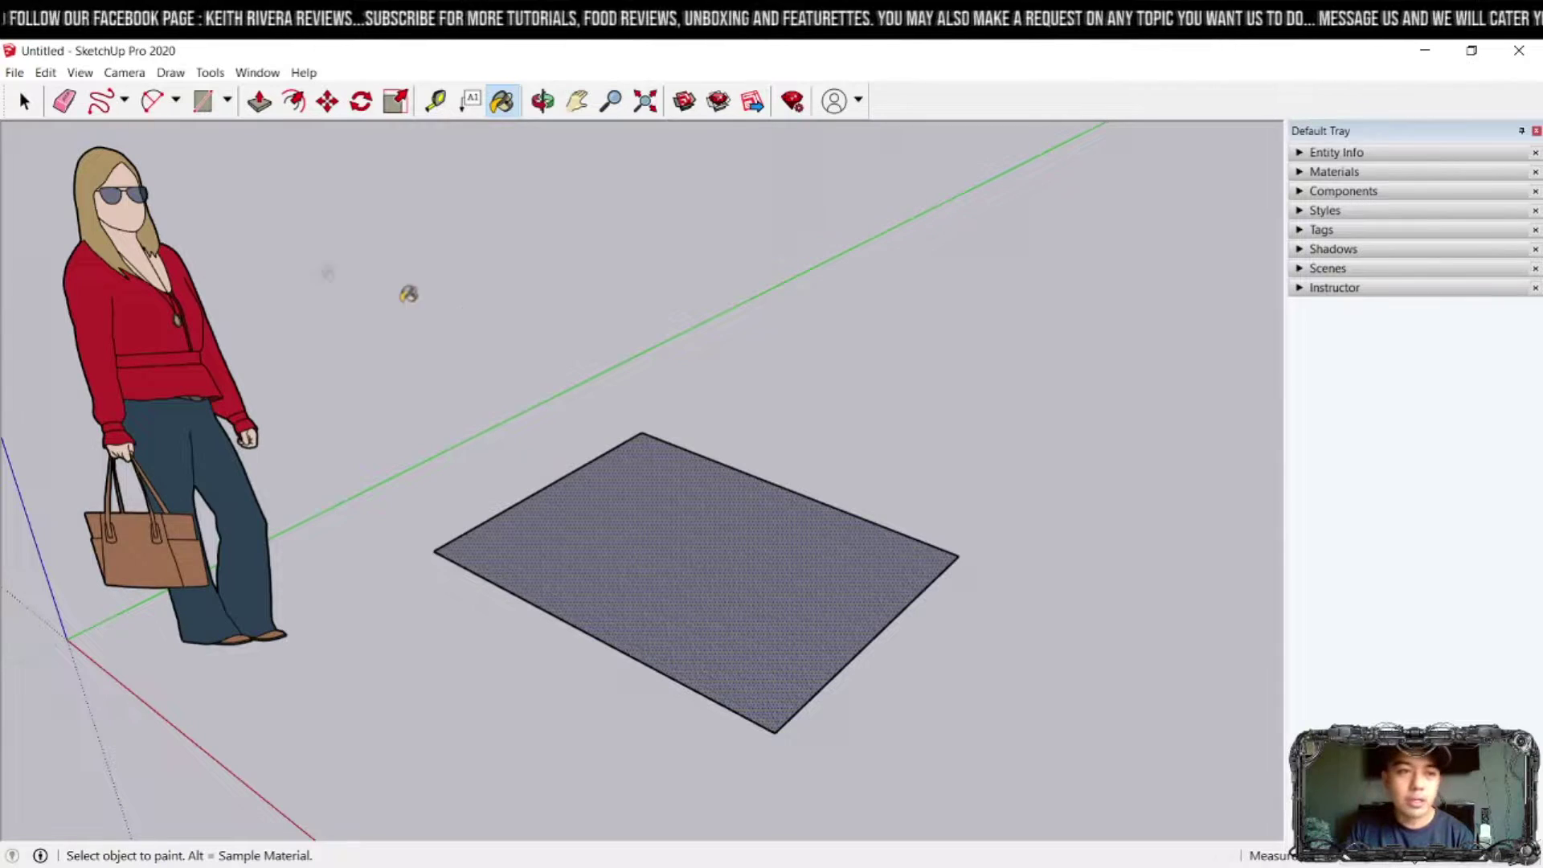
pyautogui.click(24, 102)
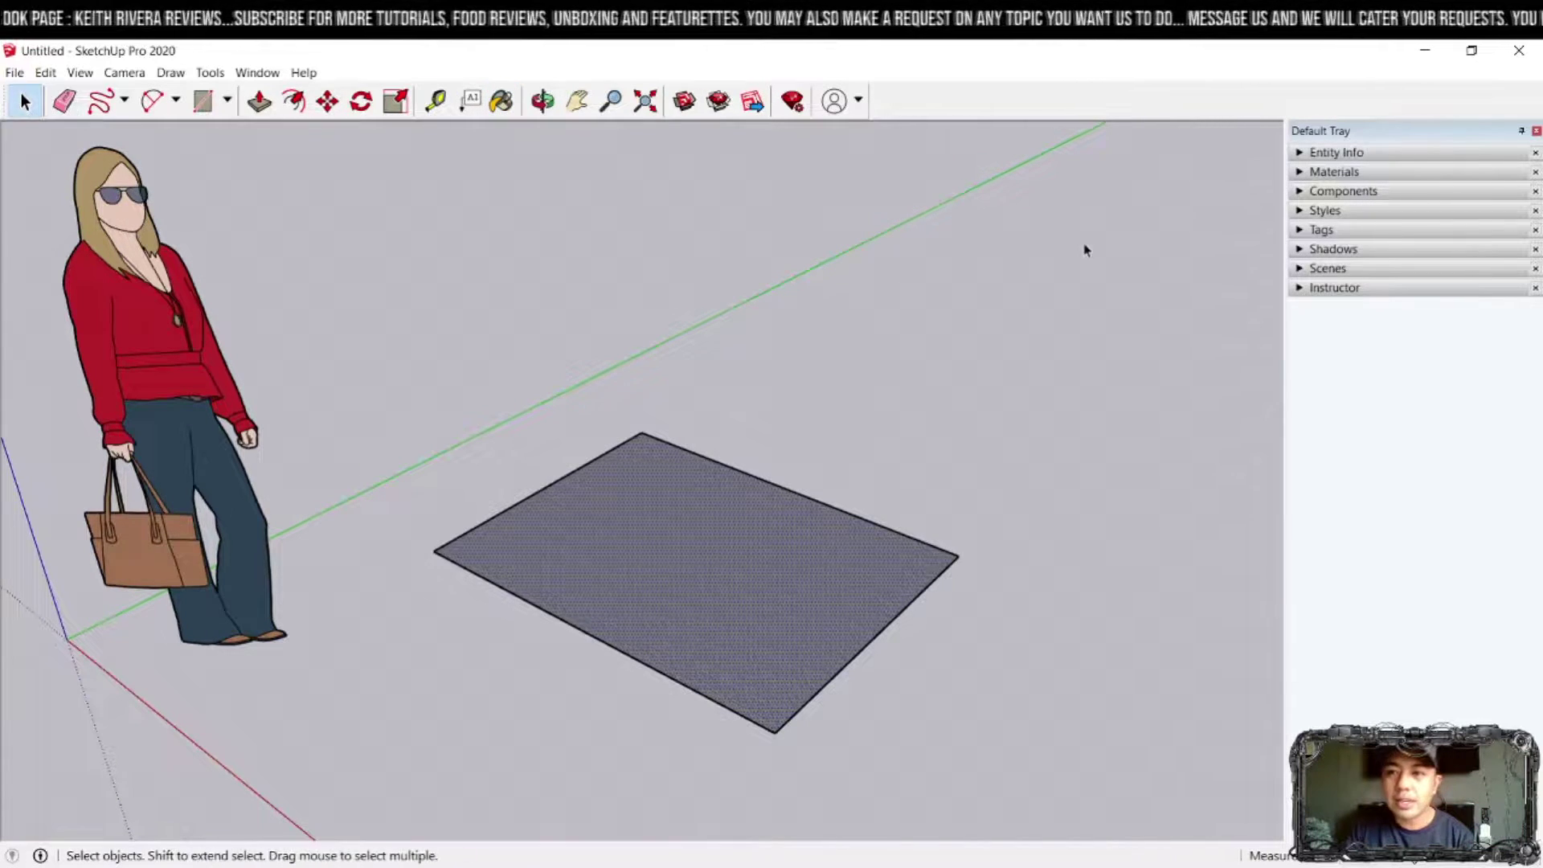
# - Browse the Dynamic Components Training collection and place a Basic Shelving Unit on the ground behind the rectangle
pyautogui.click(1300, 192)
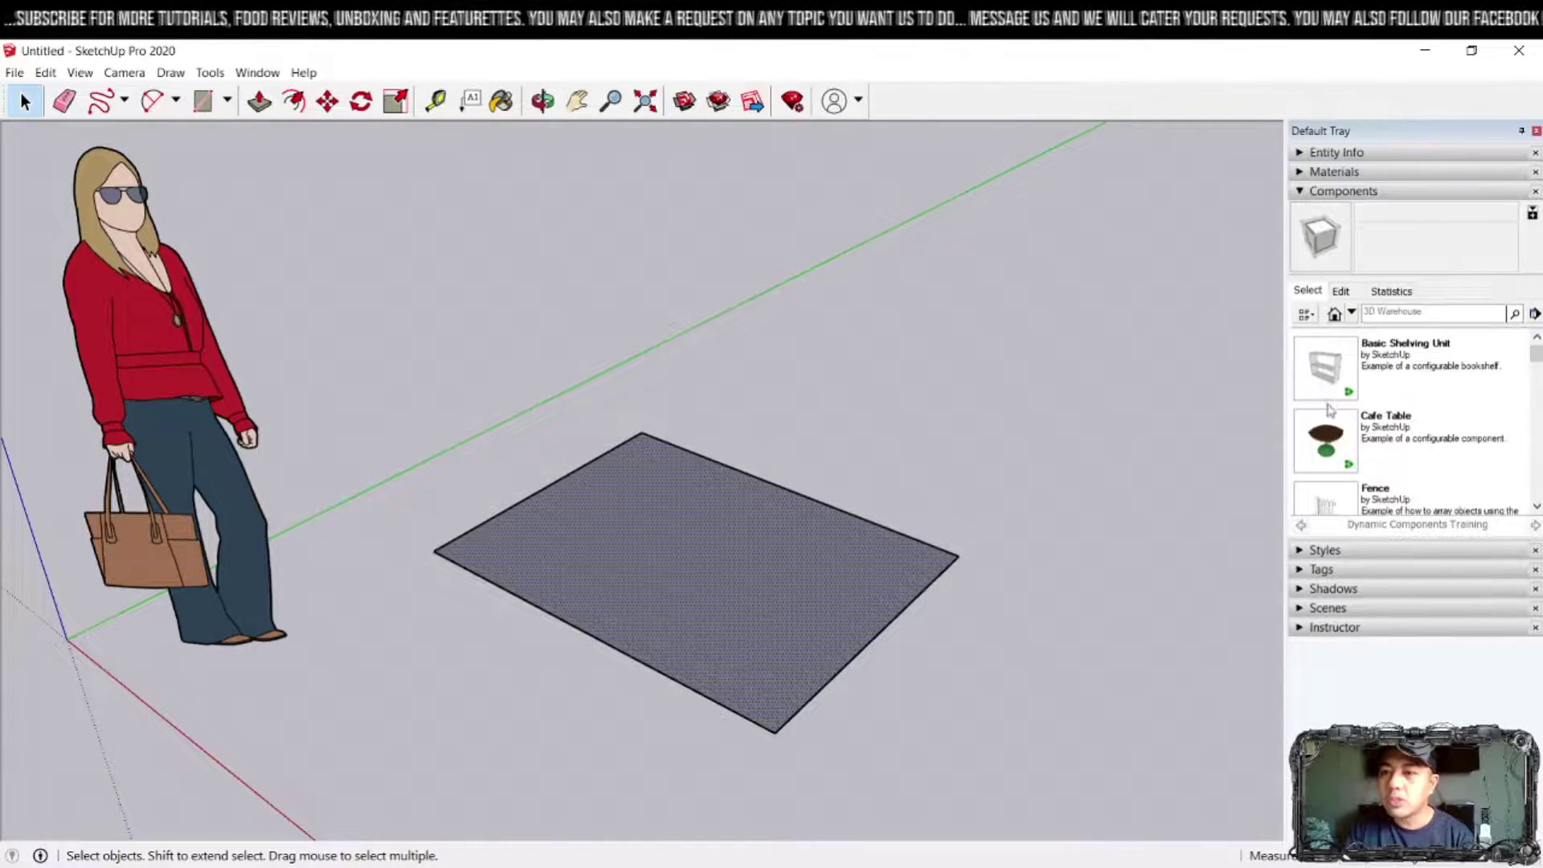
pyautogui.scroll(-1, 1329, 411)
pyautogui.scroll(-1, 1537, 389)
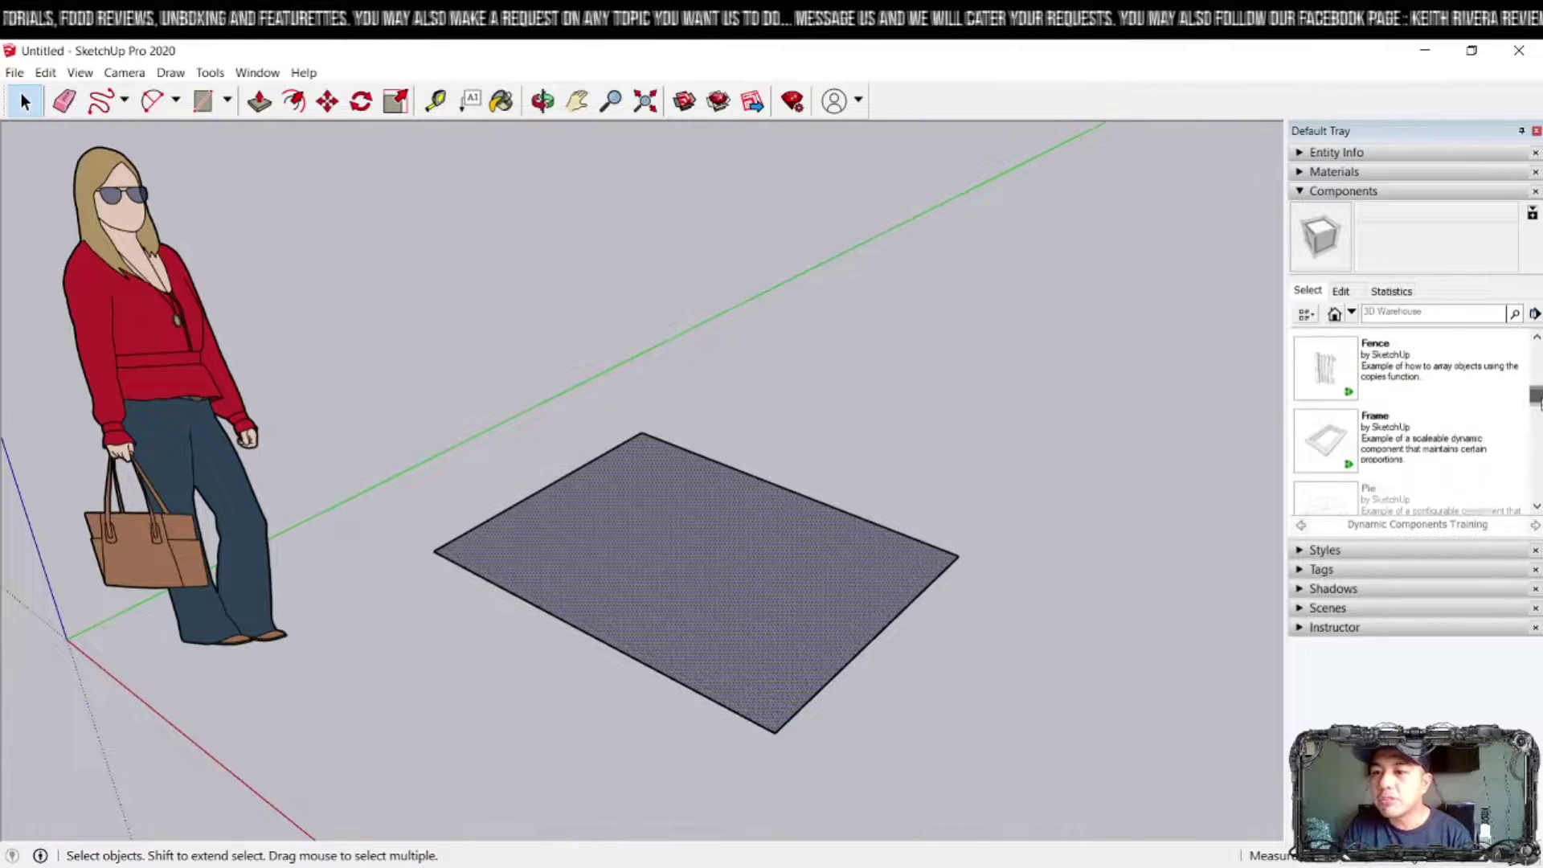
pyautogui.scroll(-1, 1535, 414)
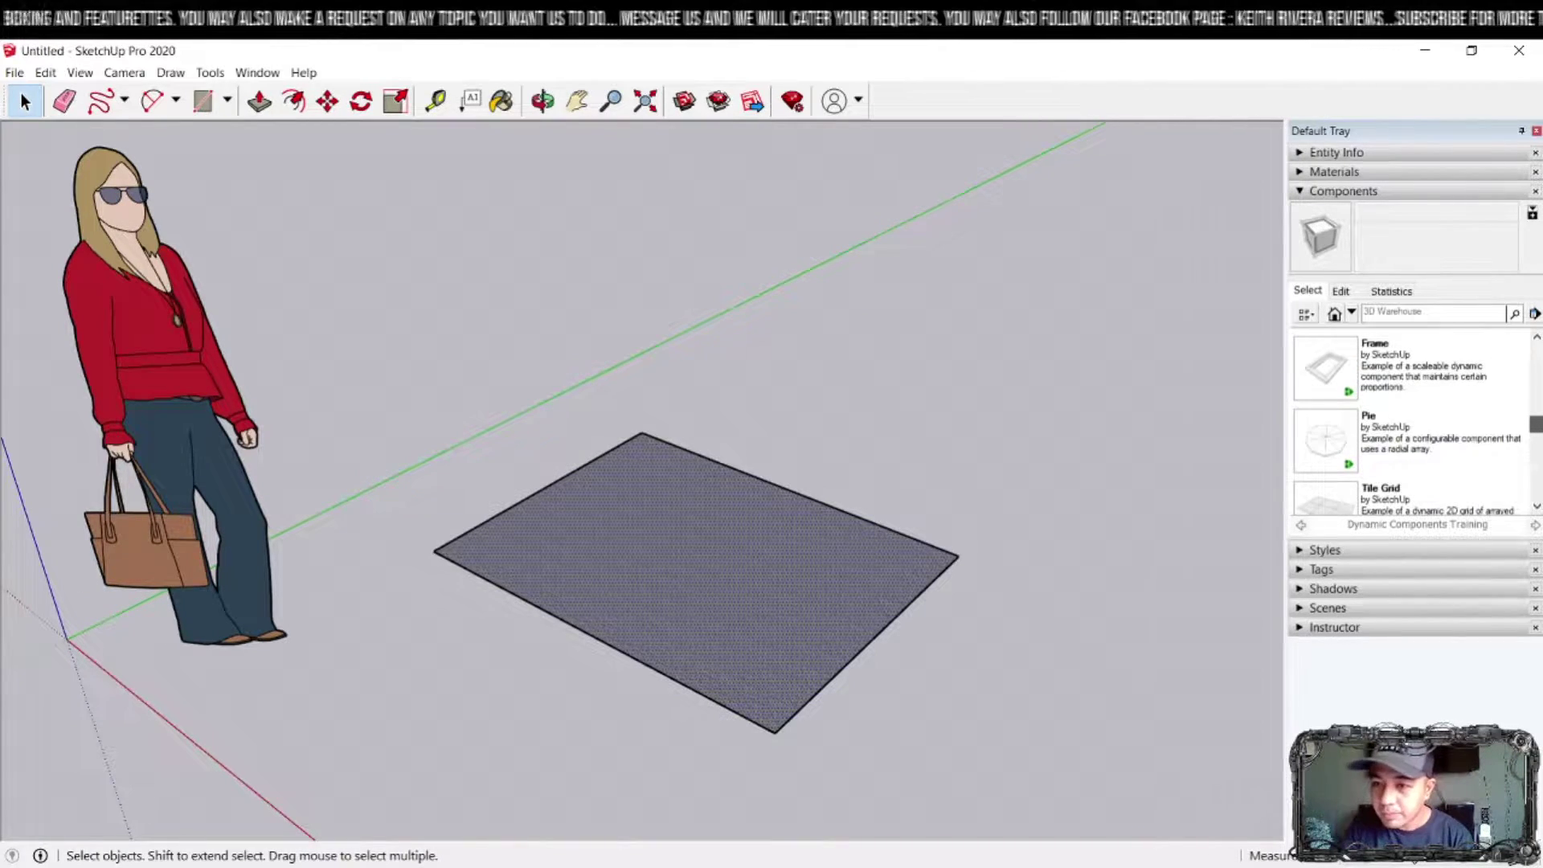
pyautogui.scroll(3, 1534, 414)
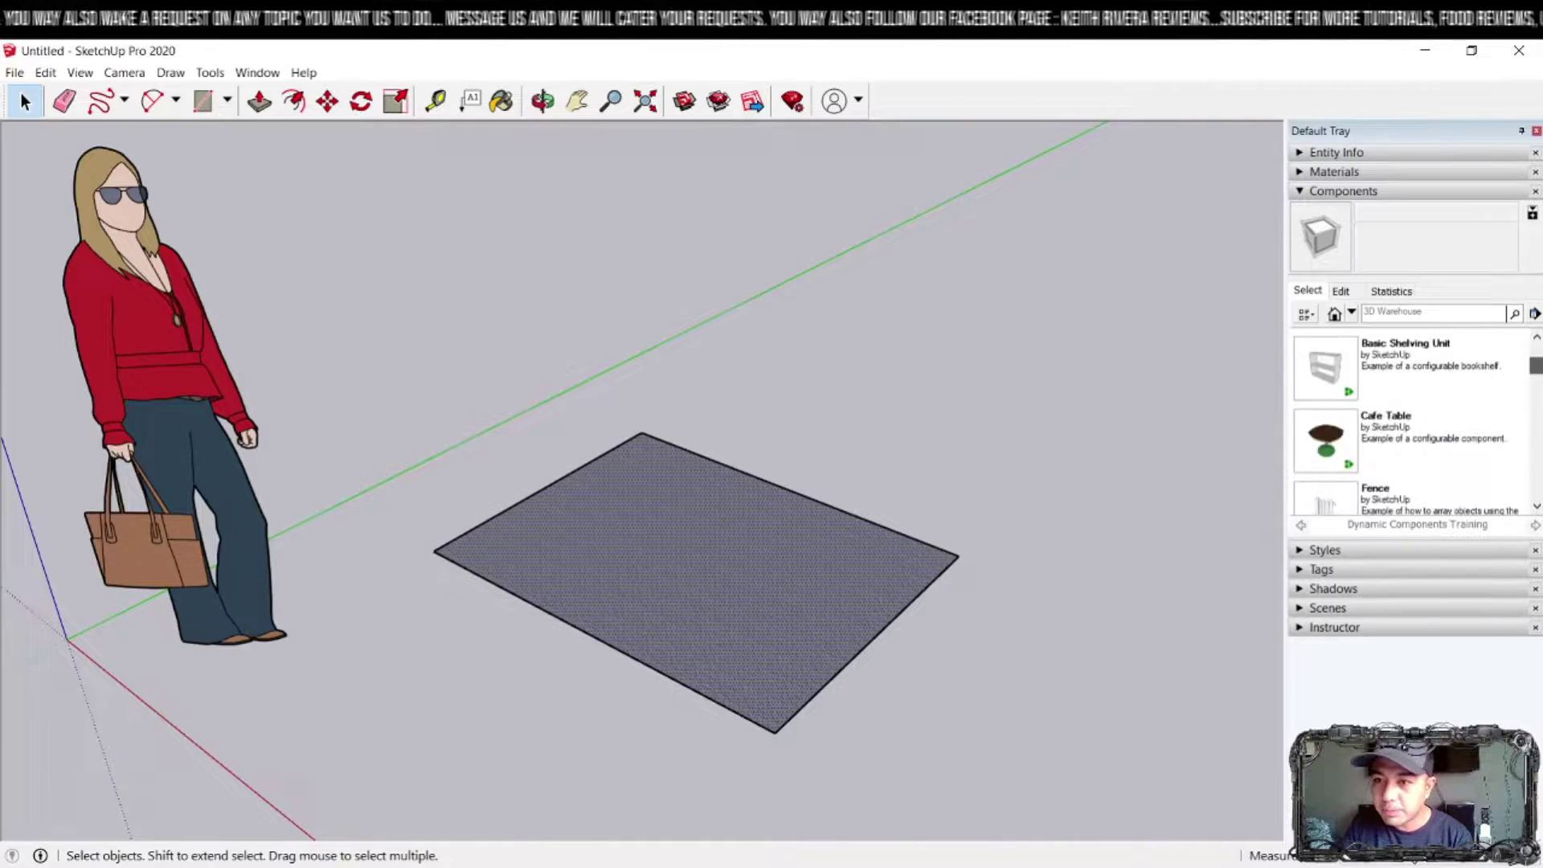
pyautogui.click(1412, 368)
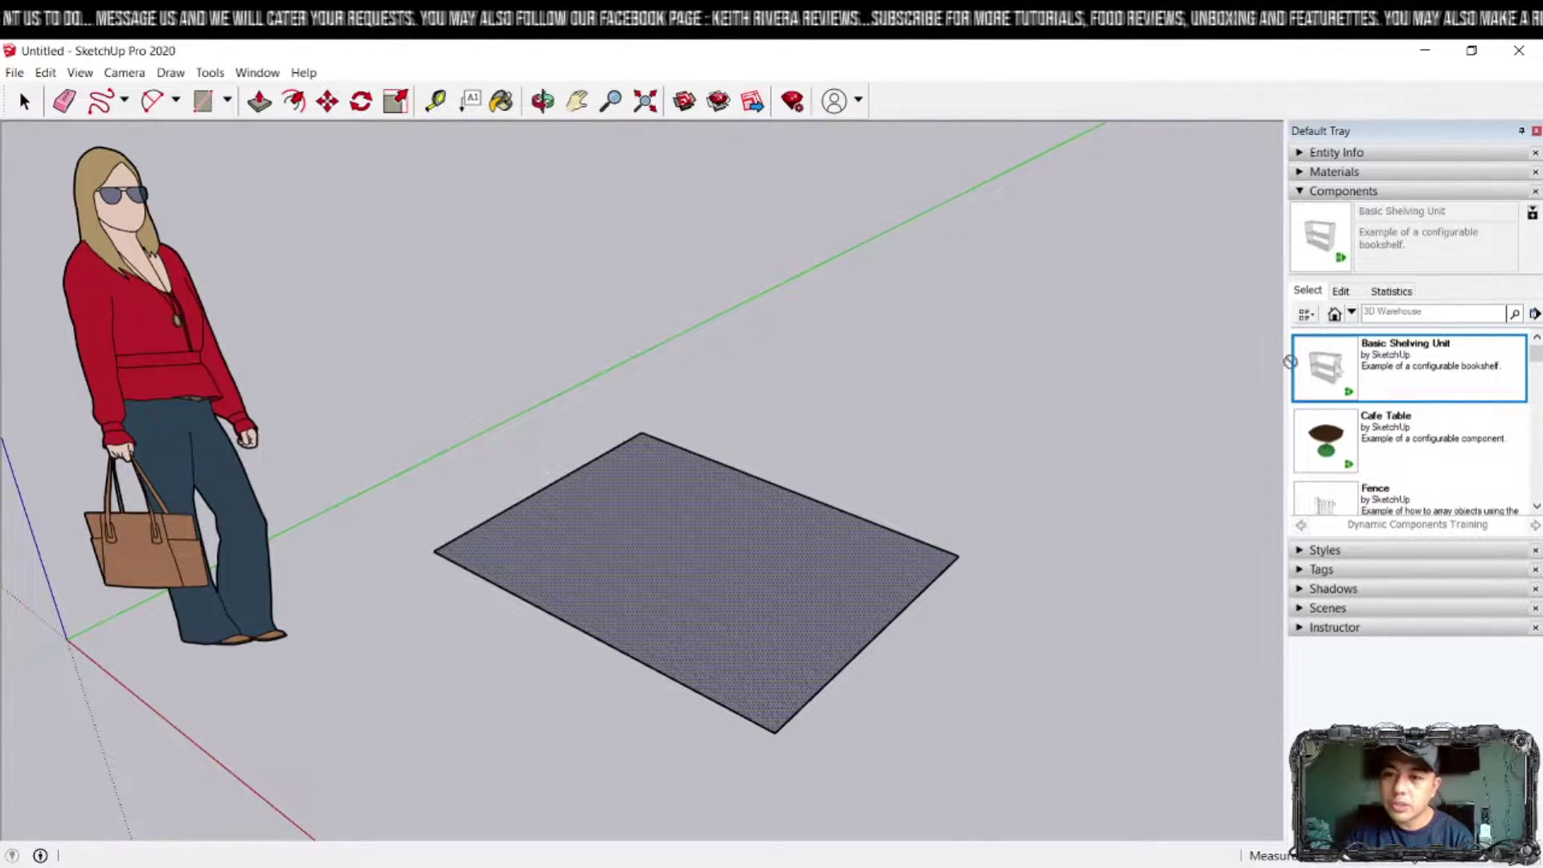
pyautogui.click(883, 350)
pyautogui.scroll(5, 1023, 345)
pyautogui.scroll(-7, 1029, 333)
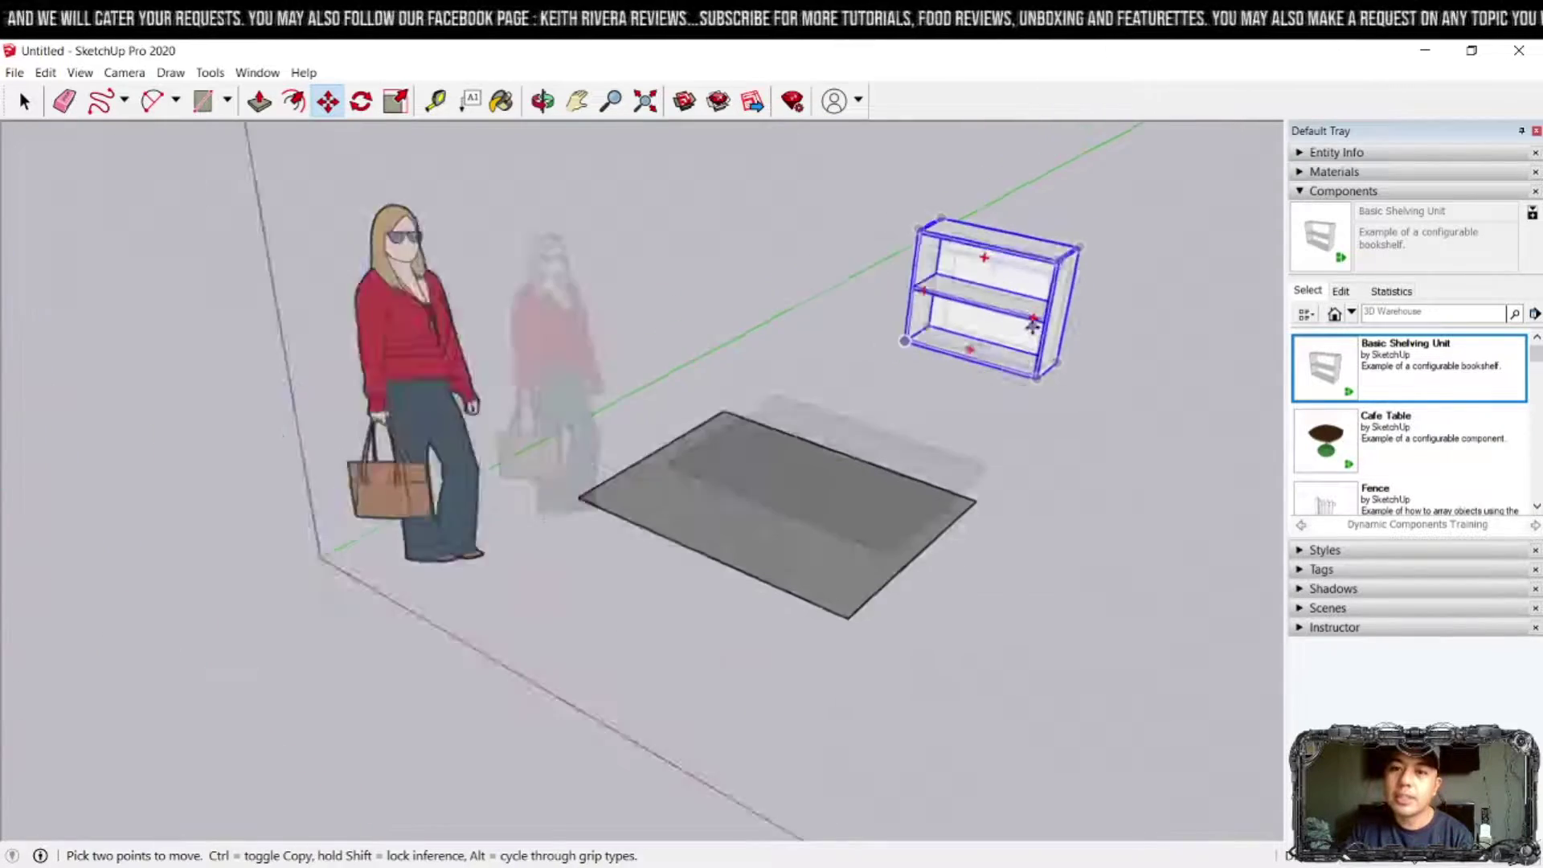
pyautogui.scroll(-2, 1036, 337)
pyautogui.scroll(2, 1051, 355)
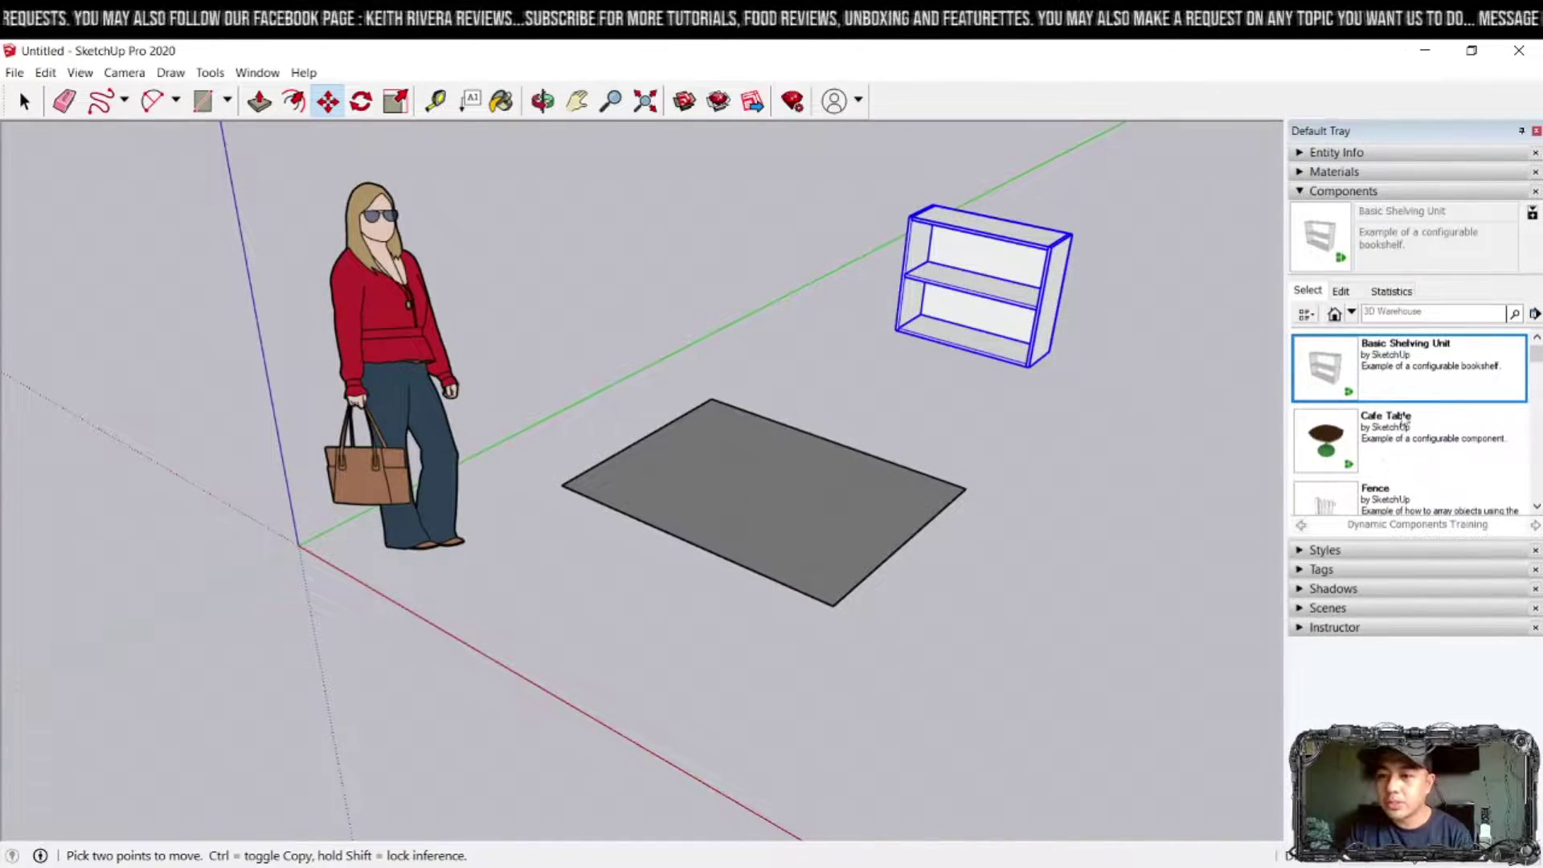
# - Place a Fence component between the standing figure and the shelving unit, and collapse the Components section
pyautogui.scroll(-1, 1404, 421)
pyautogui.click(1339, 434)
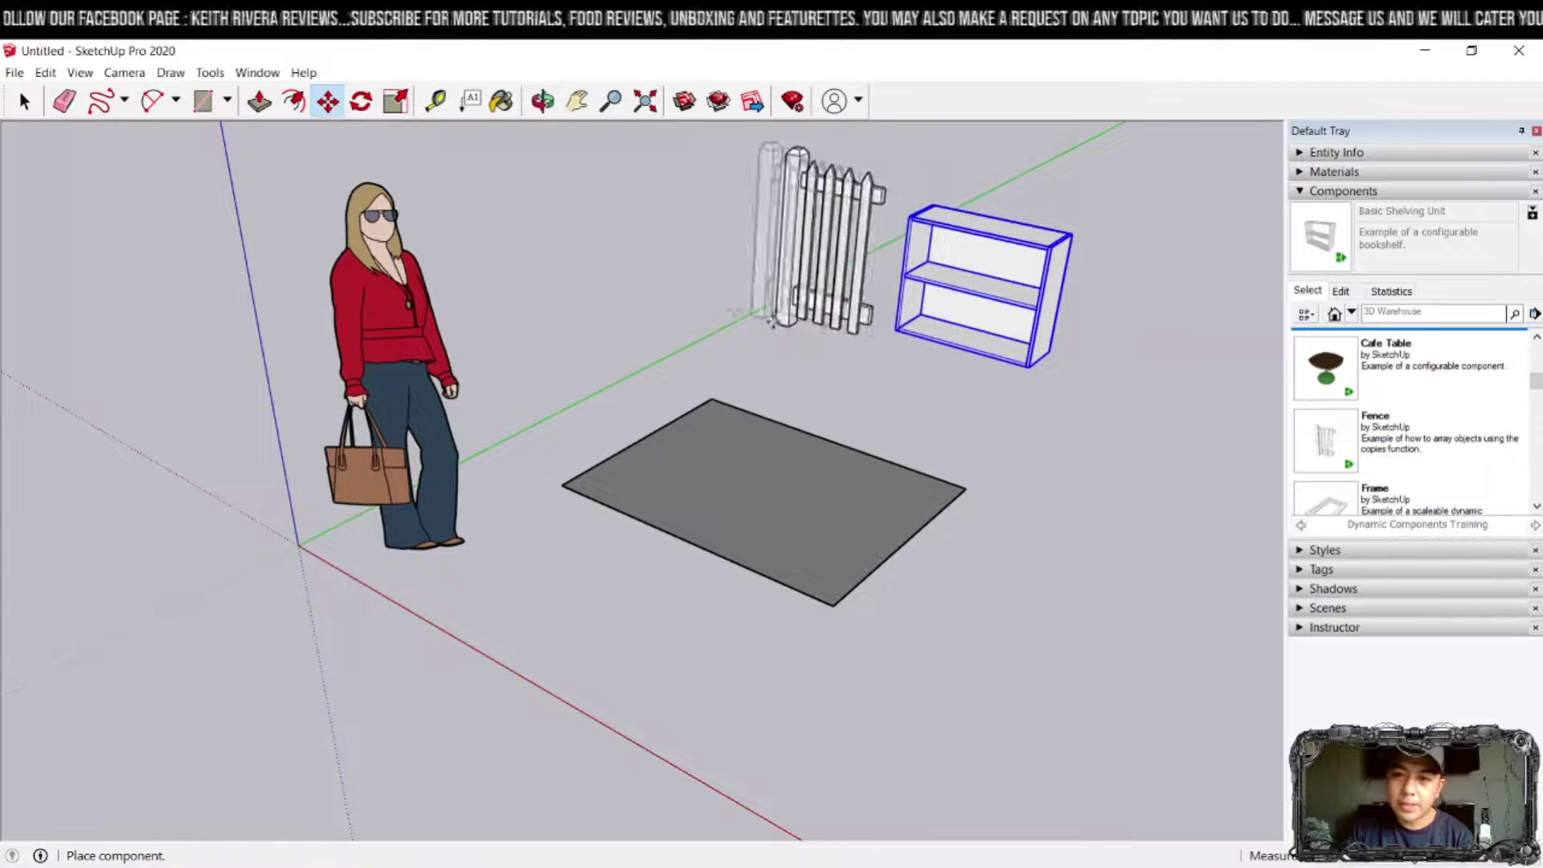
pyautogui.click(663, 323)
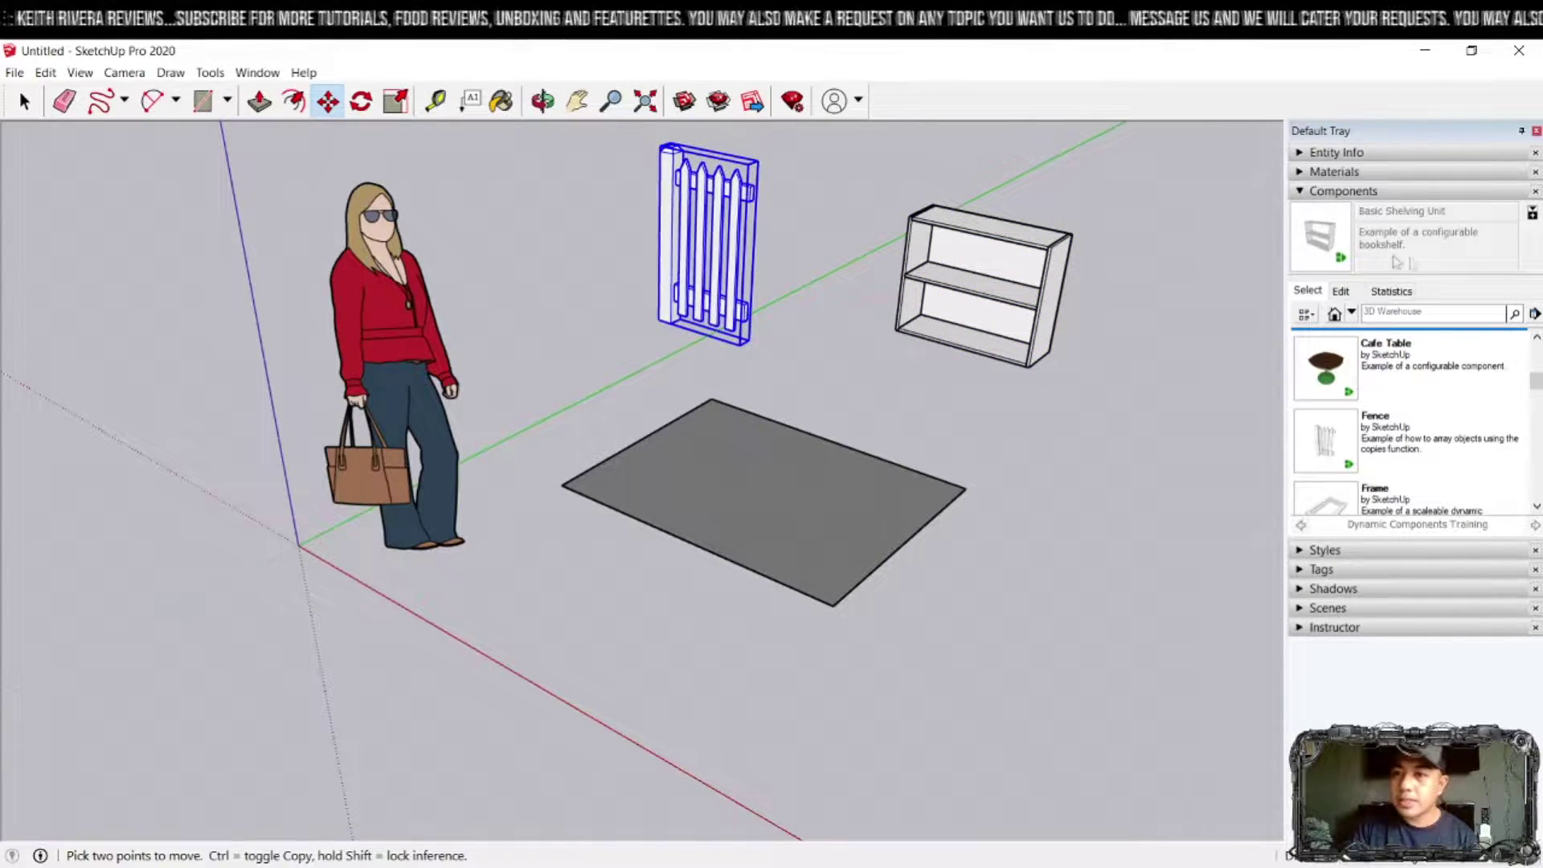
pyautogui.click(1337, 191)
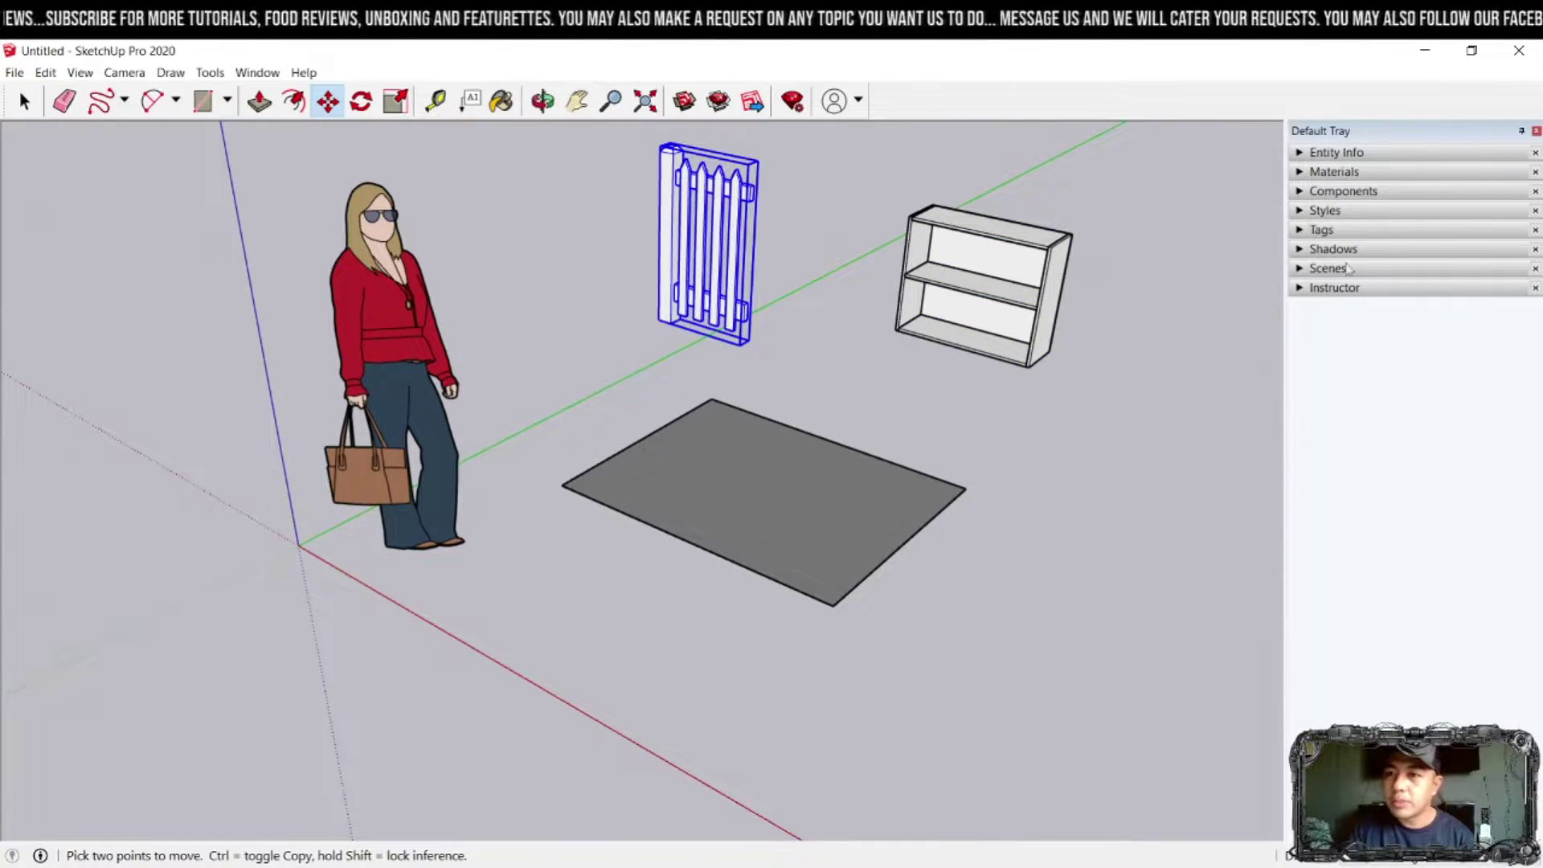
# - Expand the Styles section and clear the selection in the model
pyautogui.click(1301, 213)
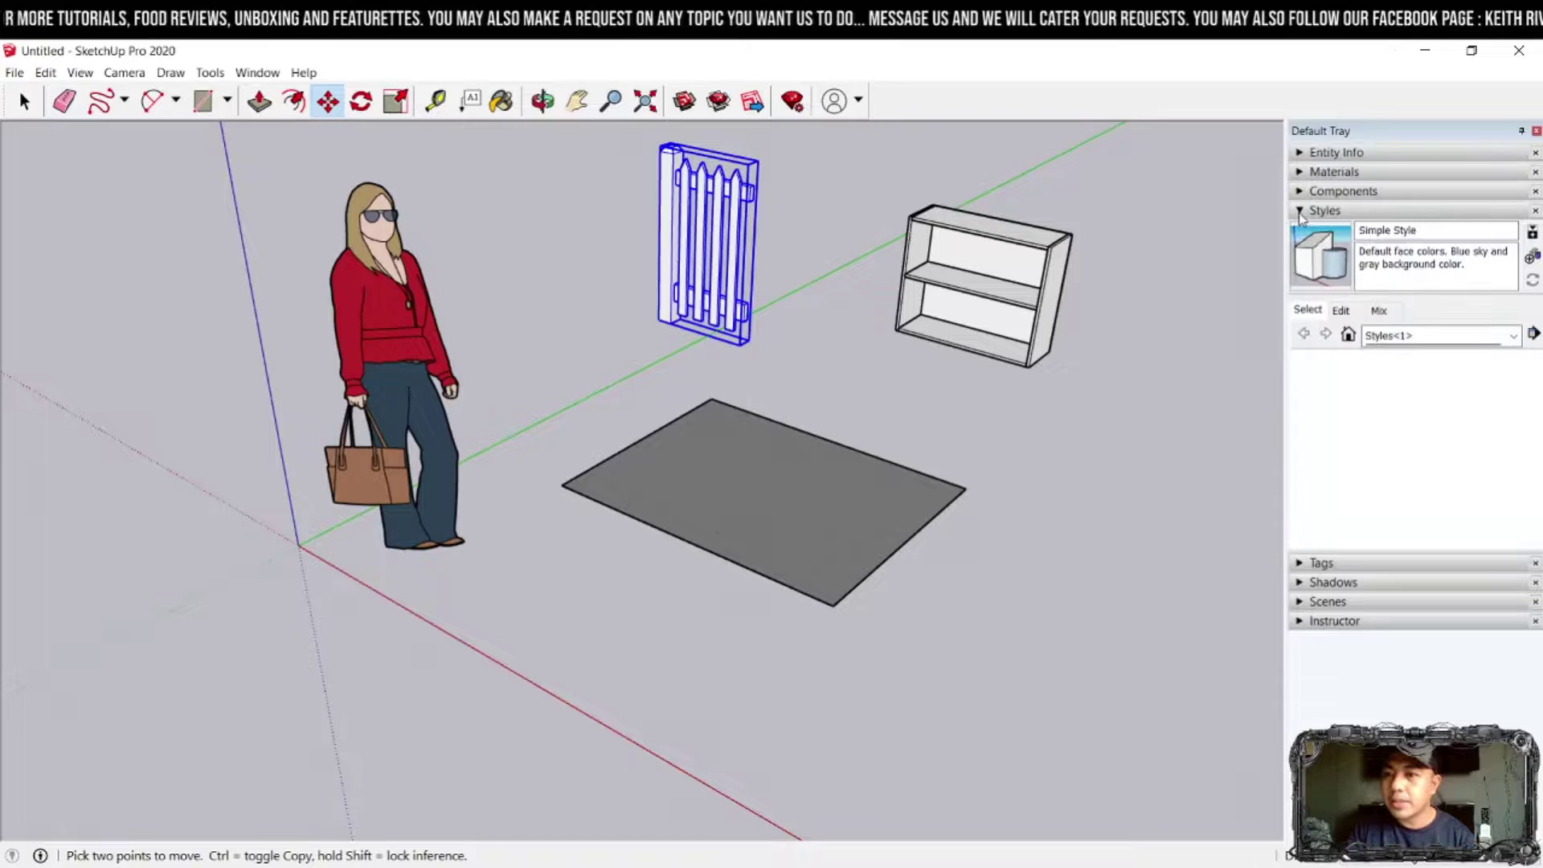
pyautogui.click(1479, 343)
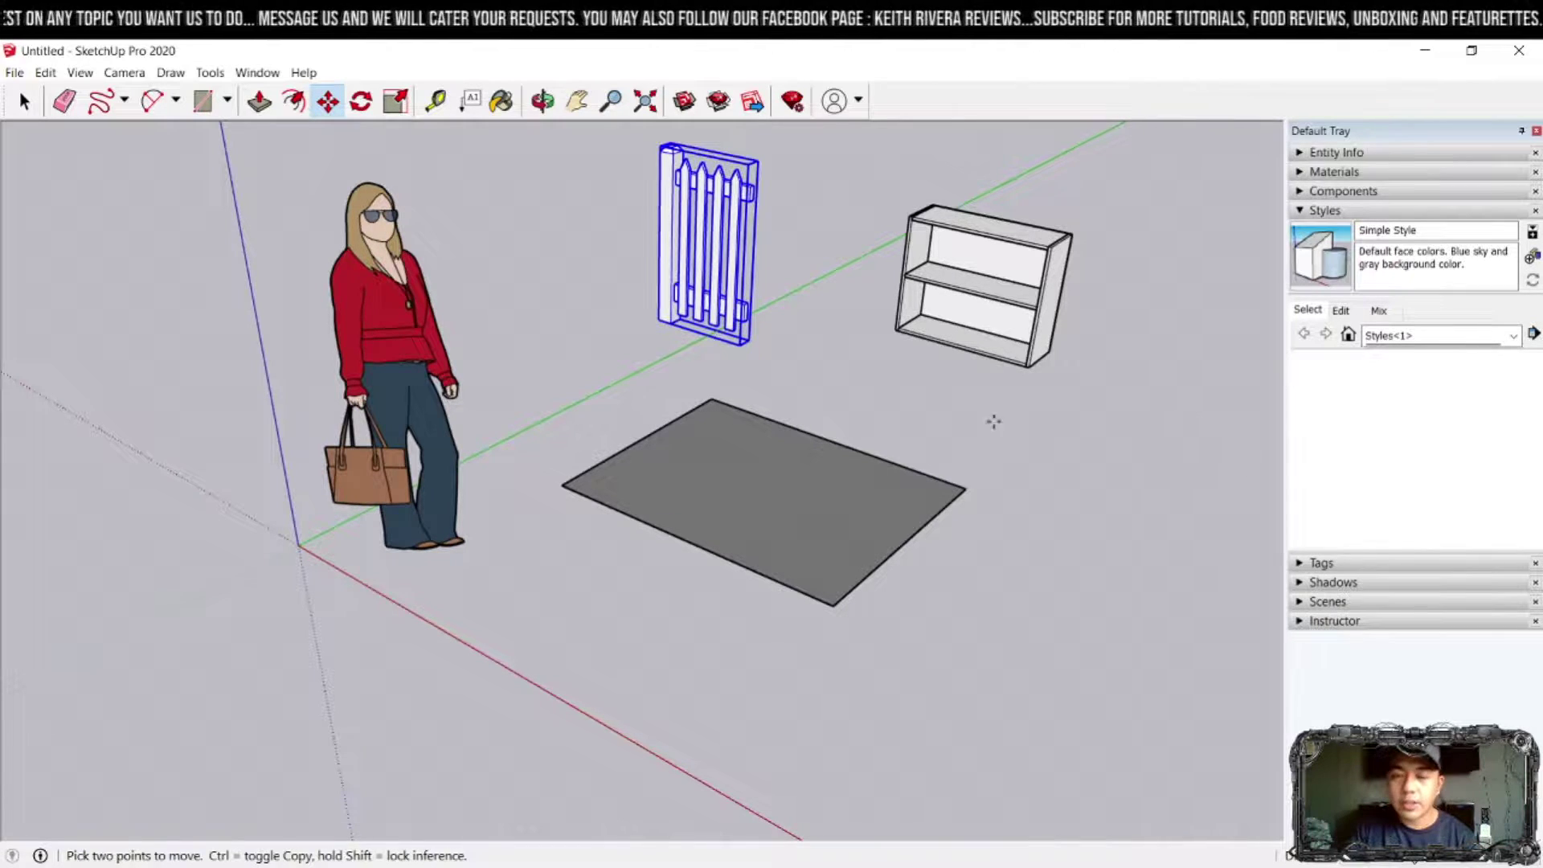
pyautogui.press('space')
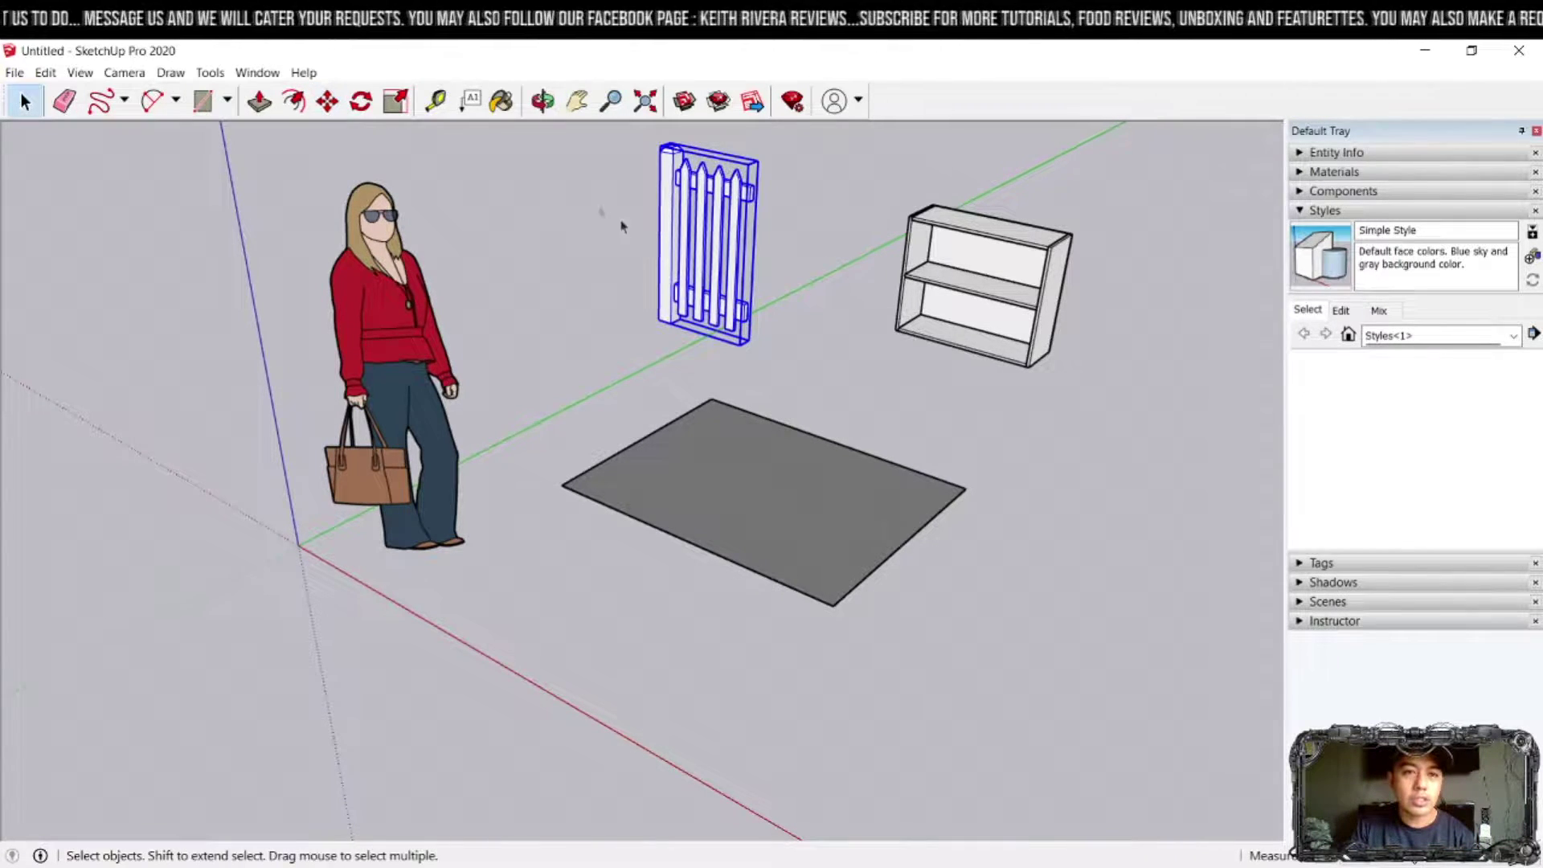
pyautogui.moveTo(586, 167); pyautogui.dragTo(1099, 680)
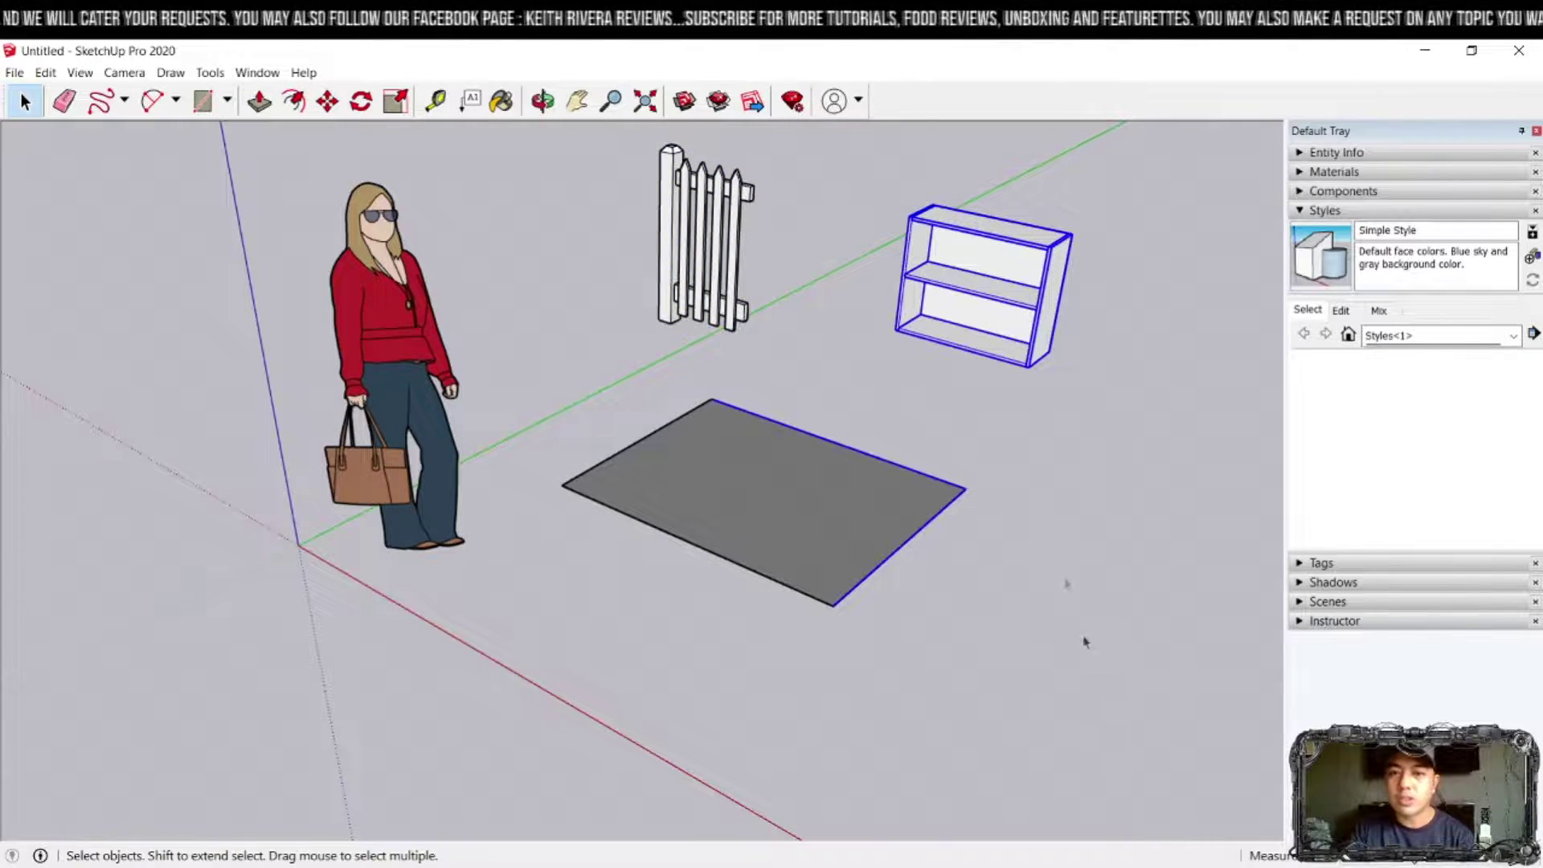
pyautogui.click(663, 185)
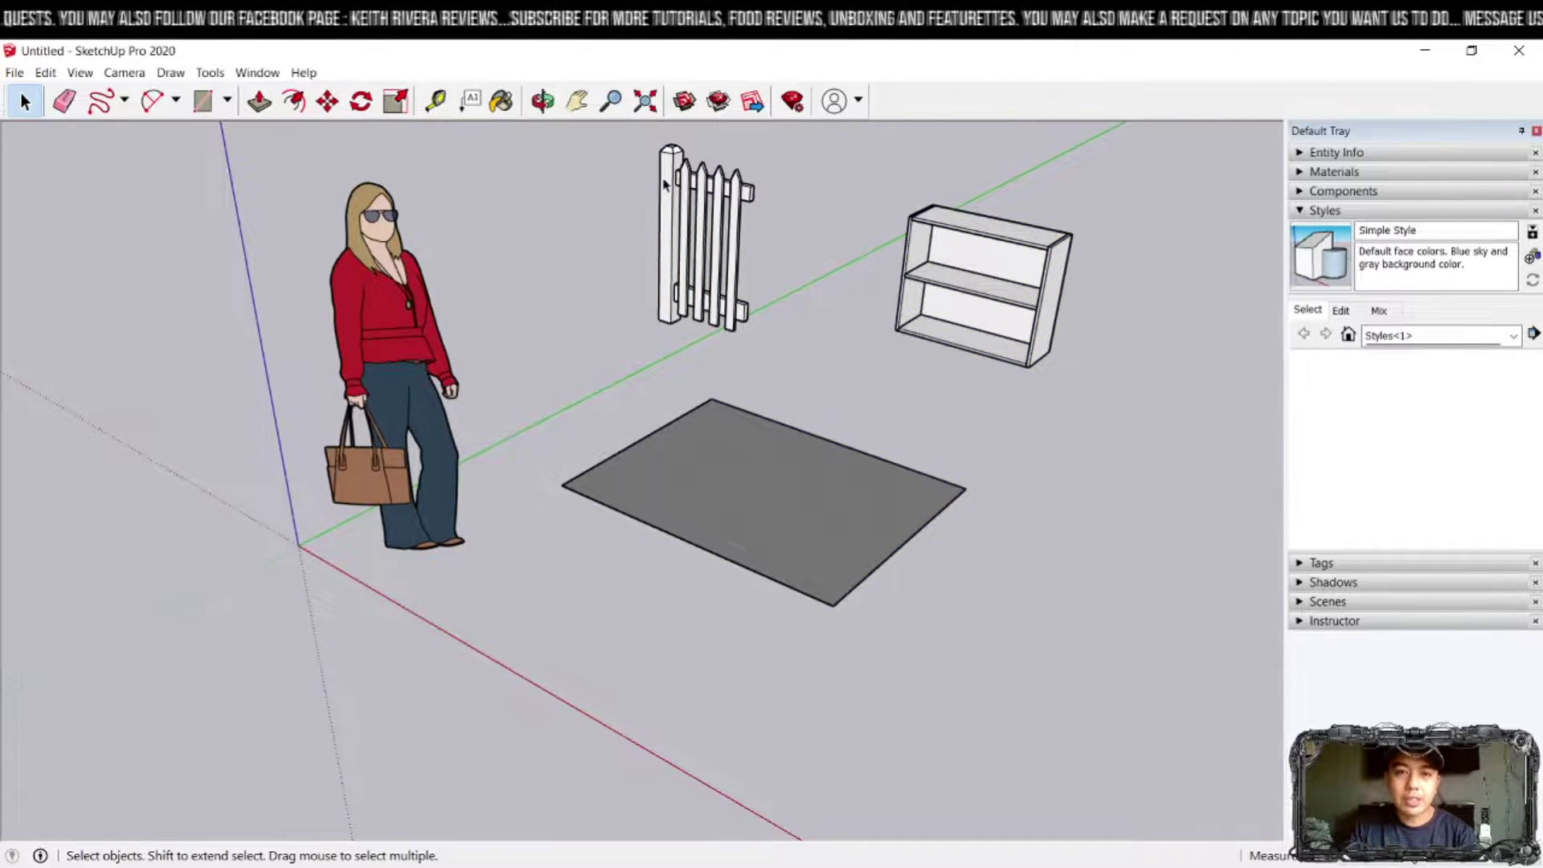
# - Delete the fence, the shelving unit and the ground rectangle with its edges, and collapse the Styles section
pyautogui.keyDown('shift'); pyautogui.click(930, 243); pyautogui.keyUp('shift')
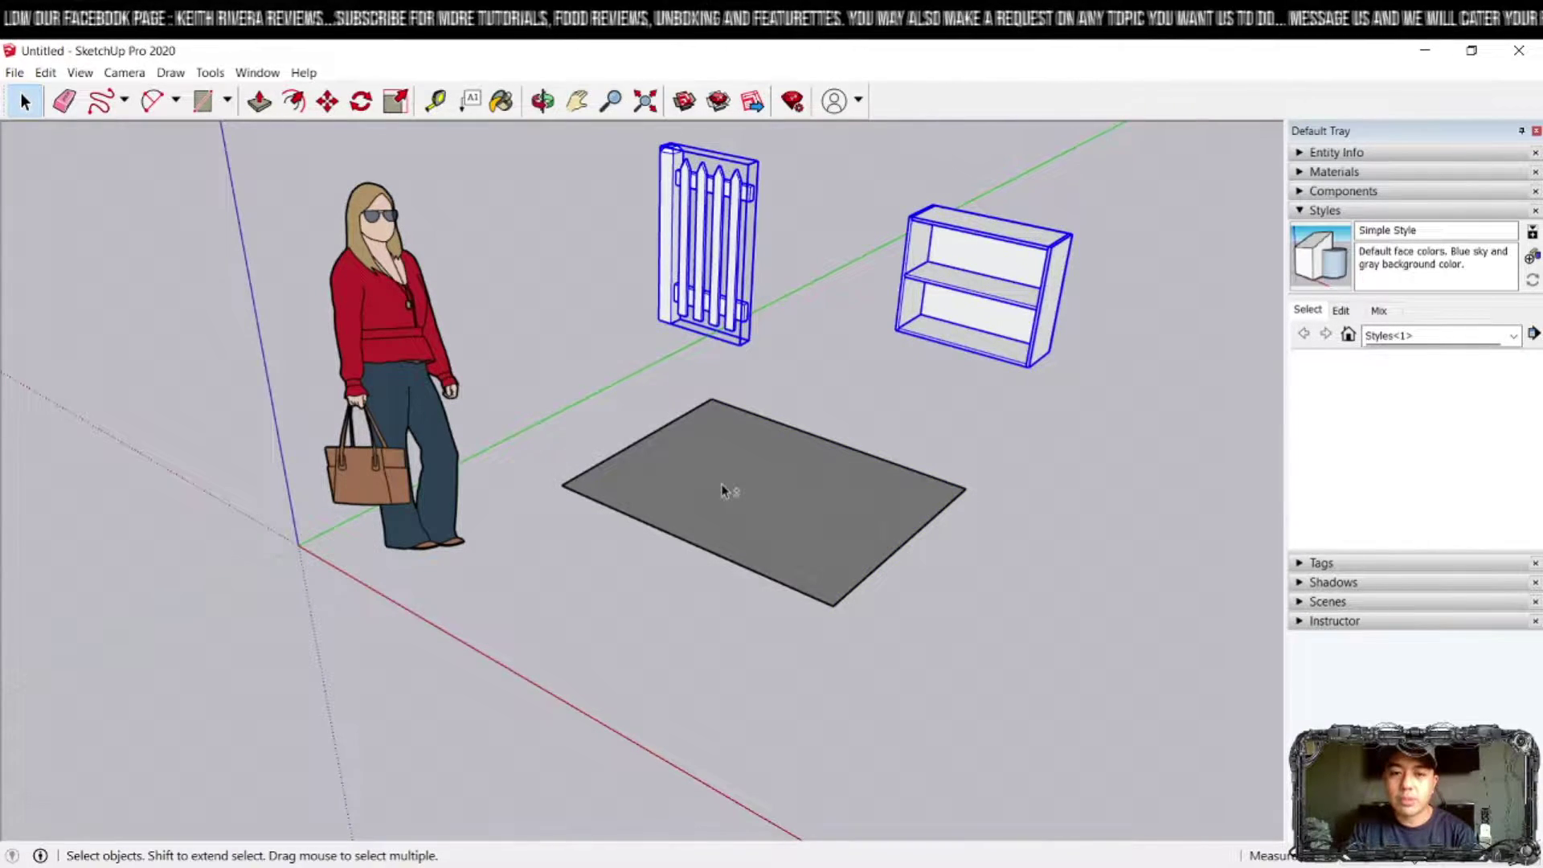
pyautogui.press('Delete')
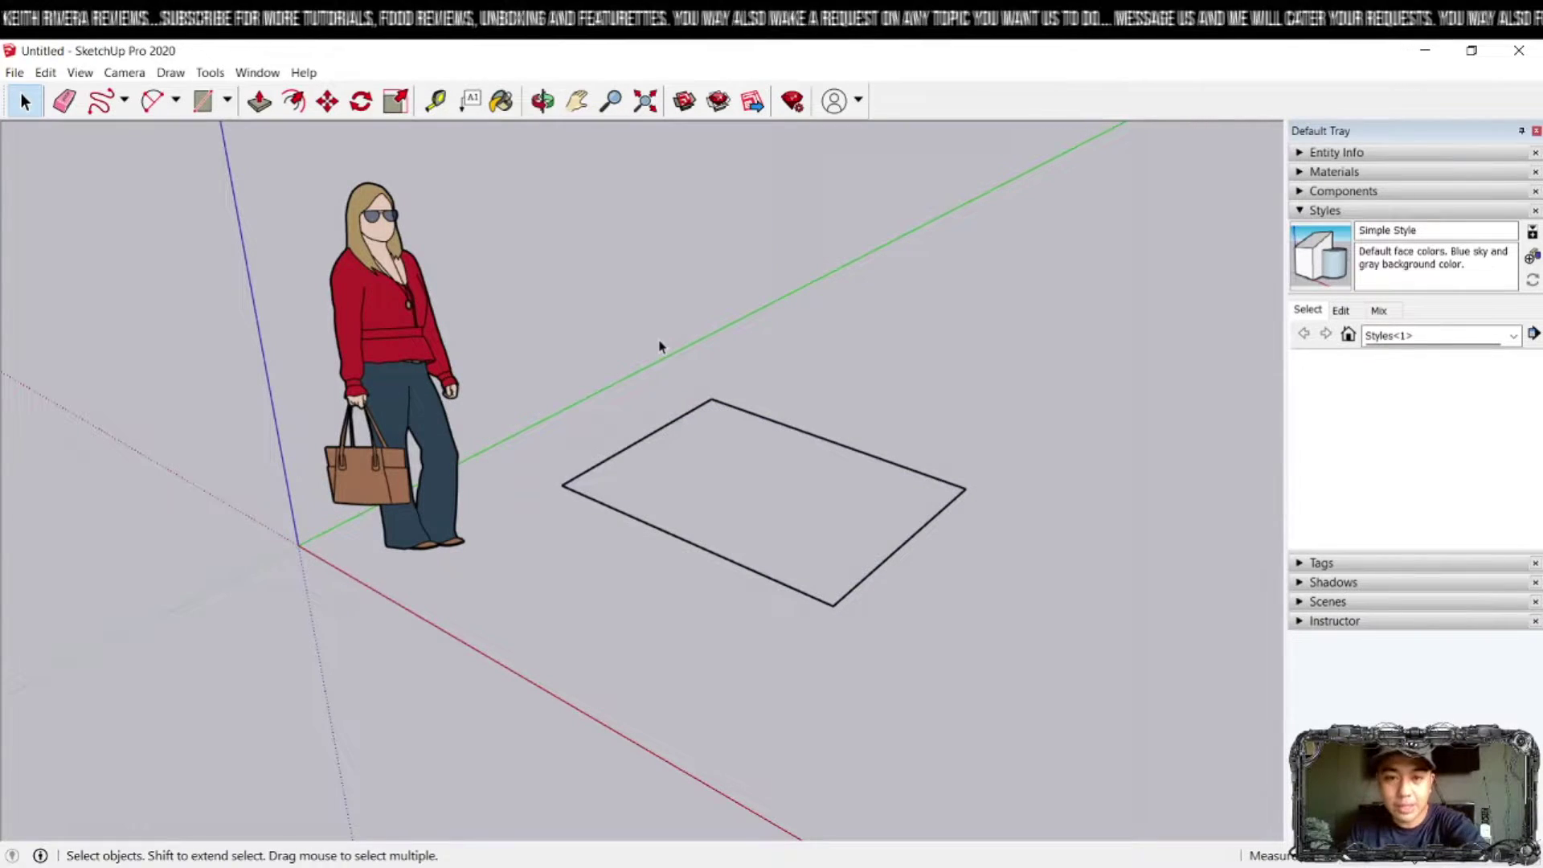
pyautogui.moveTo(516, 335); pyautogui.dragTo(1006, 703)
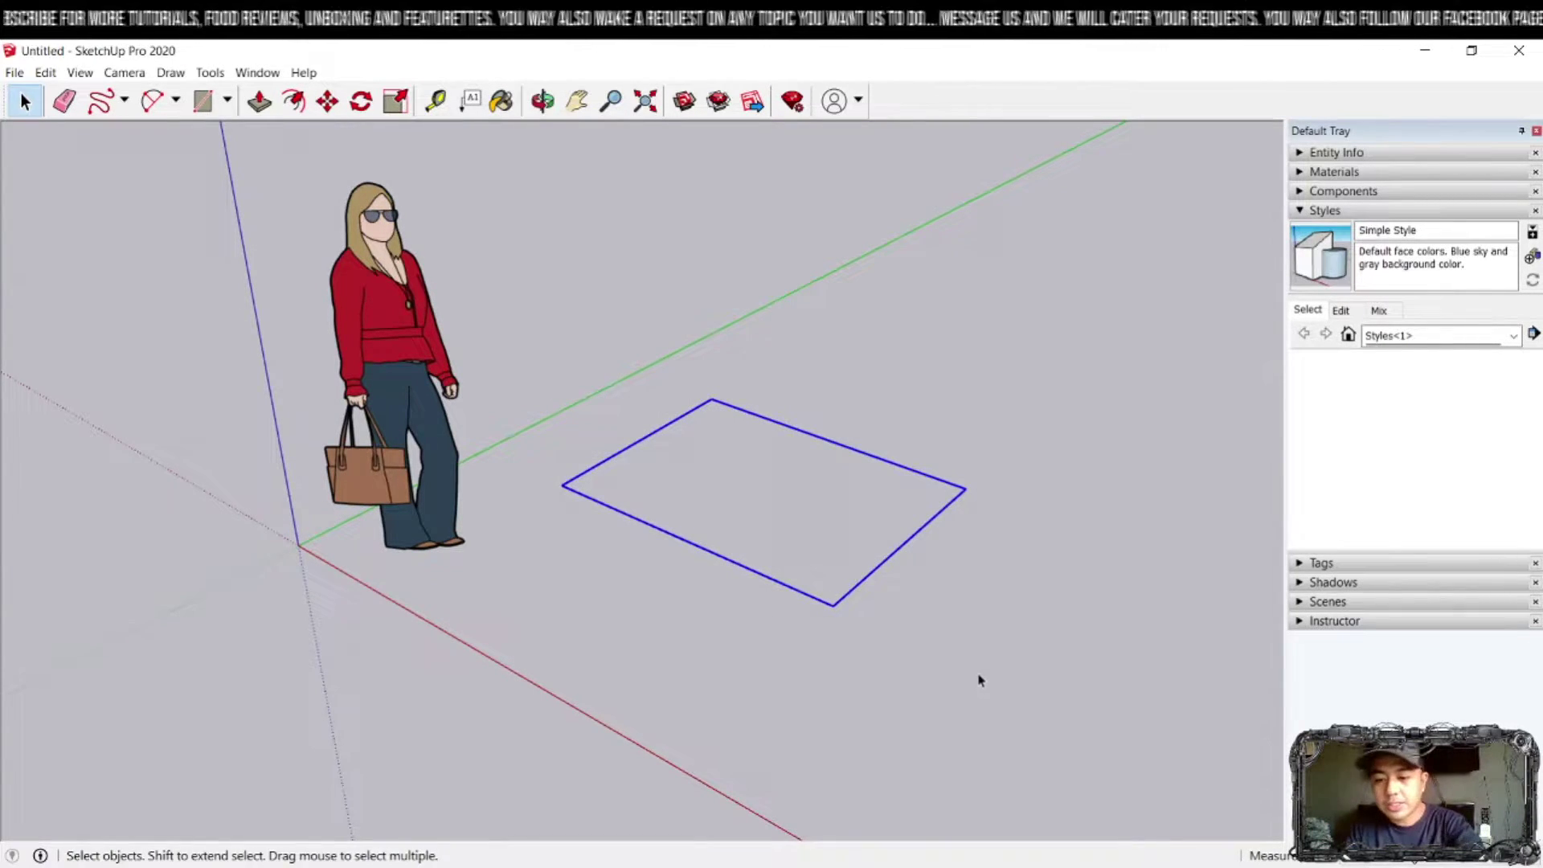
pyautogui.press('Delete')
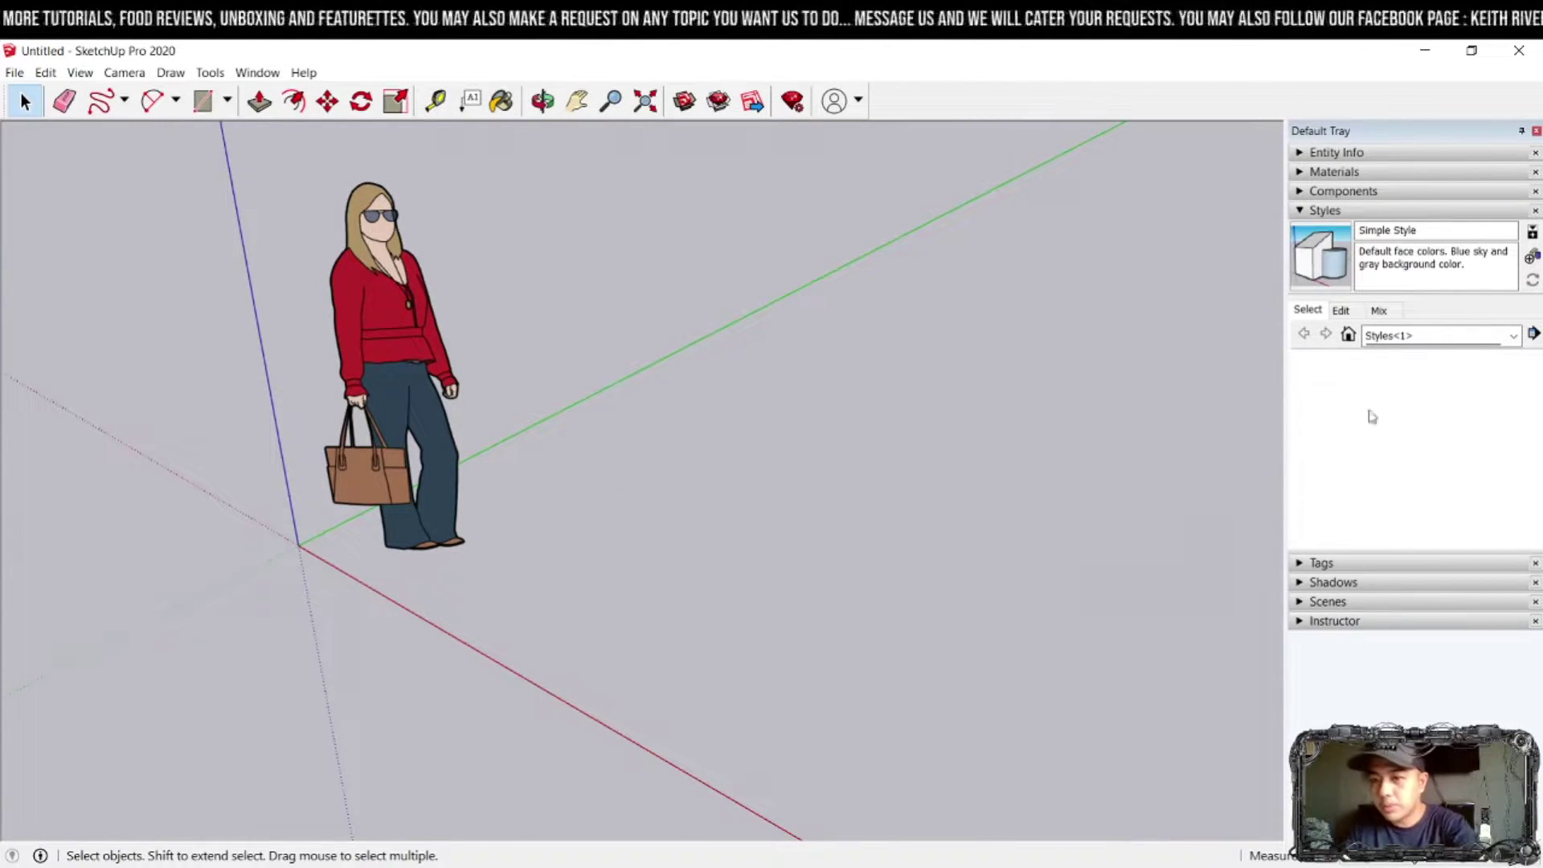
pyautogui.click(1306, 212)
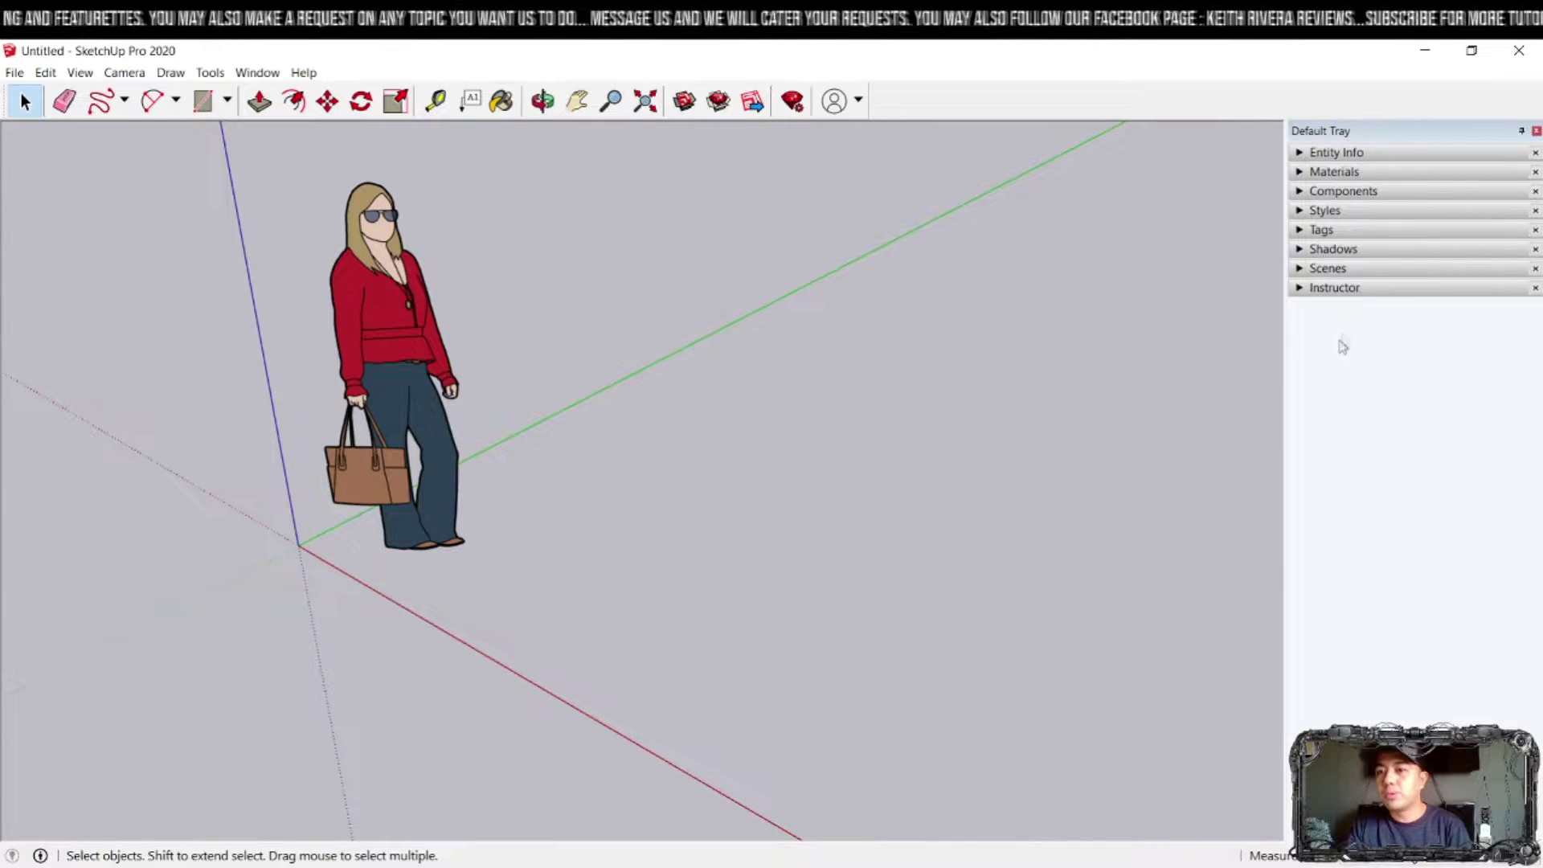
# - Expand the Instructor section, view its help for the Select and Eraser tools, and collapse it
pyautogui.click(1299, 290)
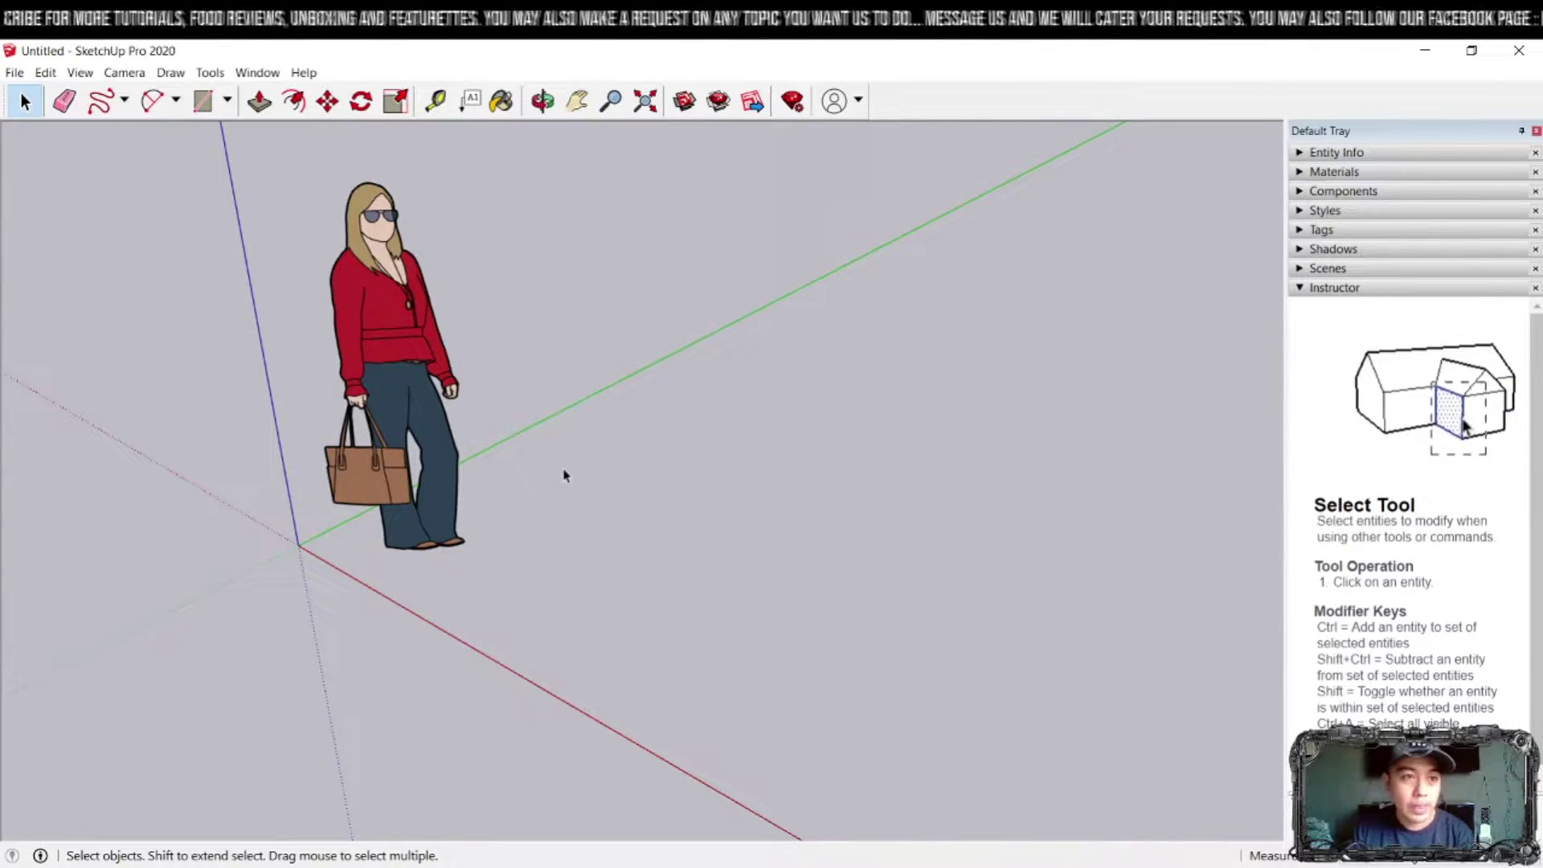
pyautogui.click(64, 100)
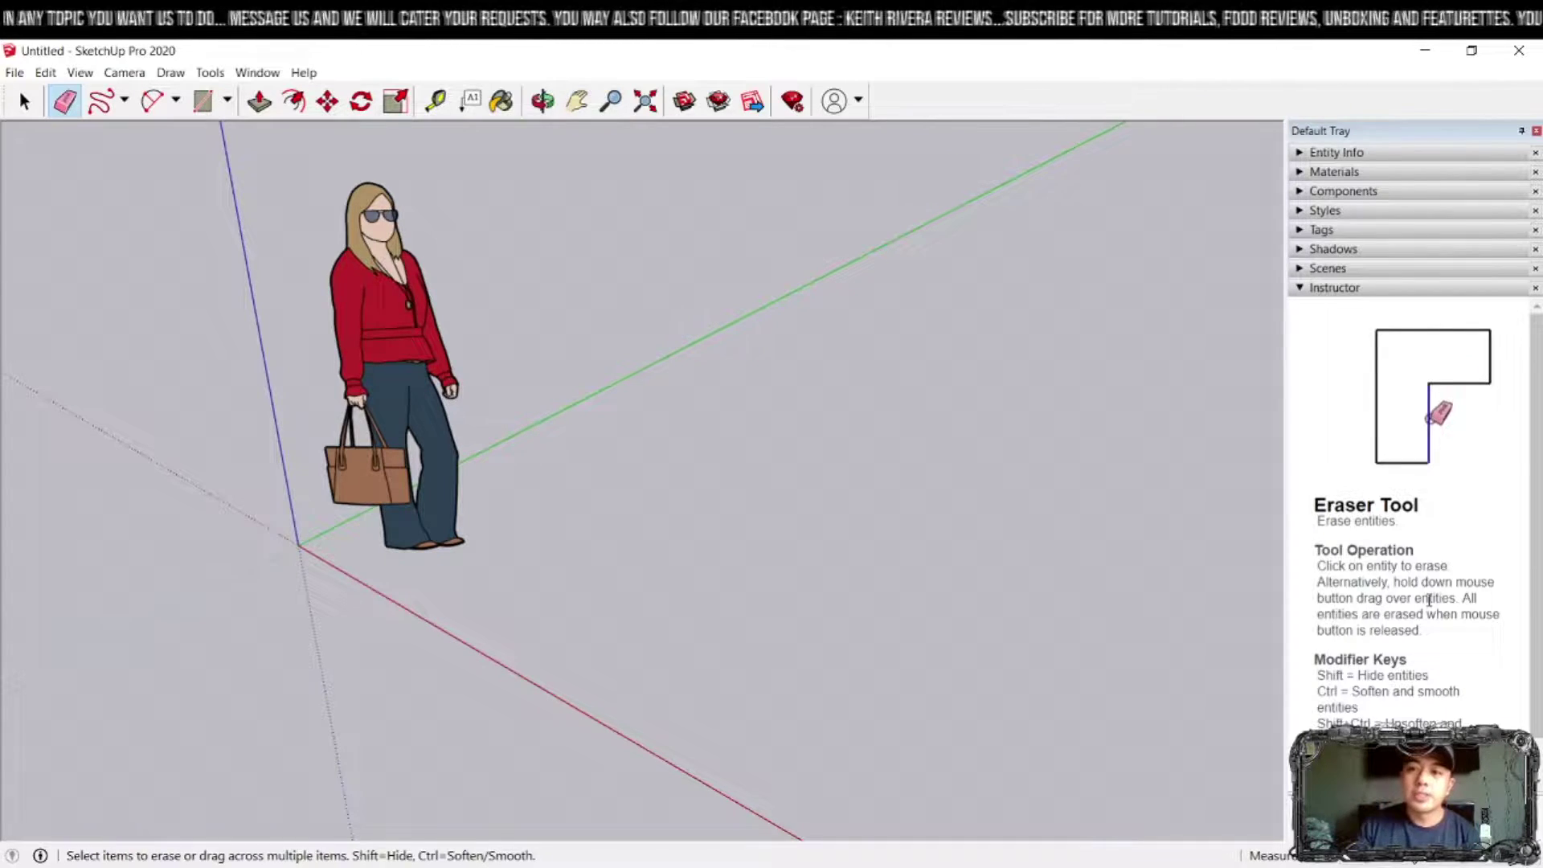
pyautogui.click(1321, 289)
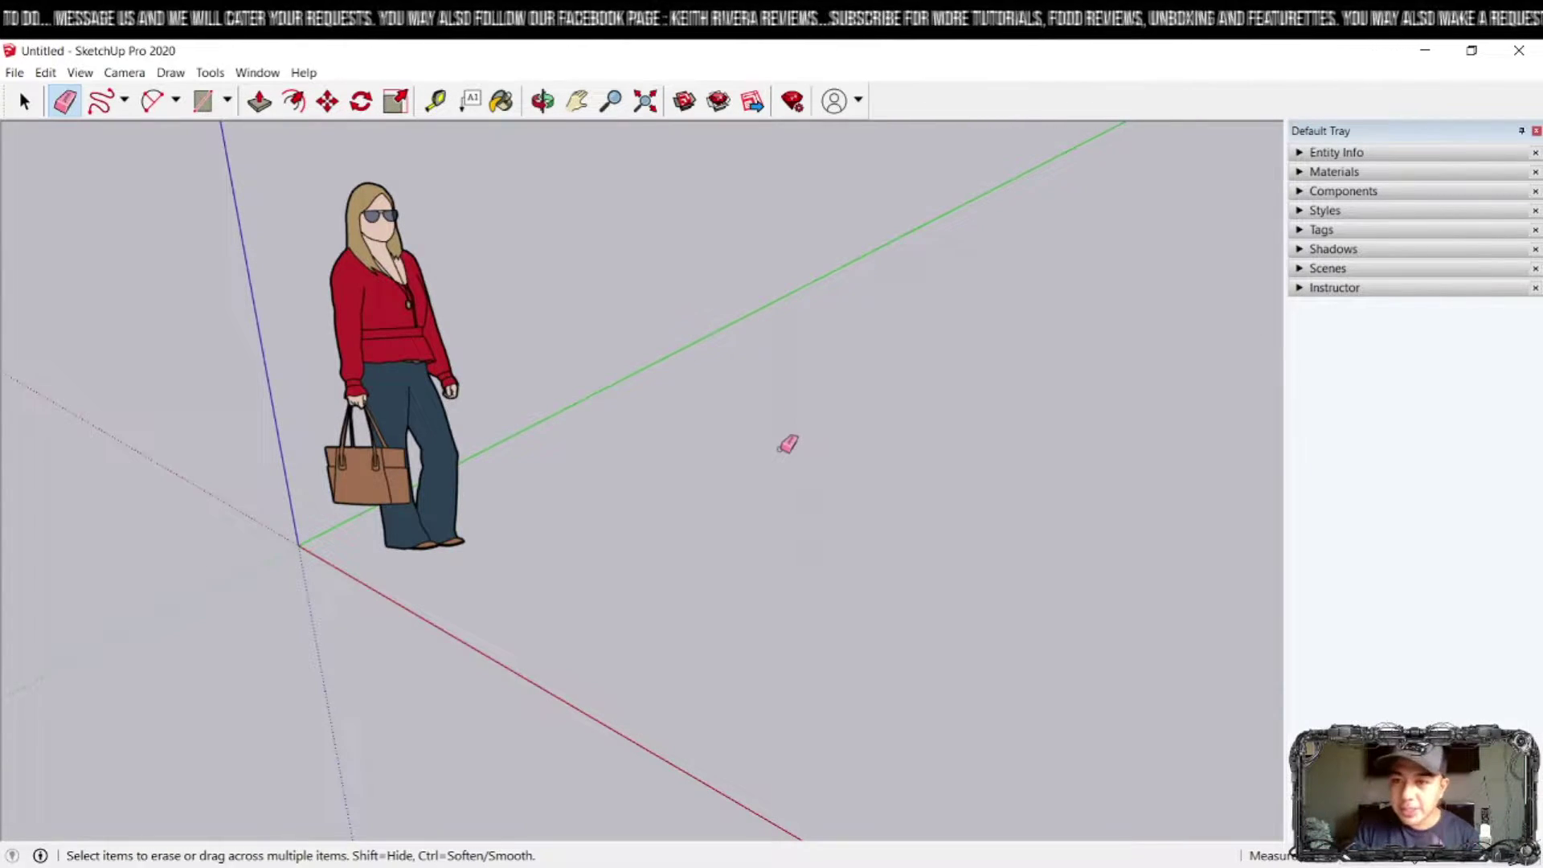
# - Draw a rectangle on the ground in front of the standing figure, with its first corner at the origin
pyautogui.scroll(-3, 795, 453)
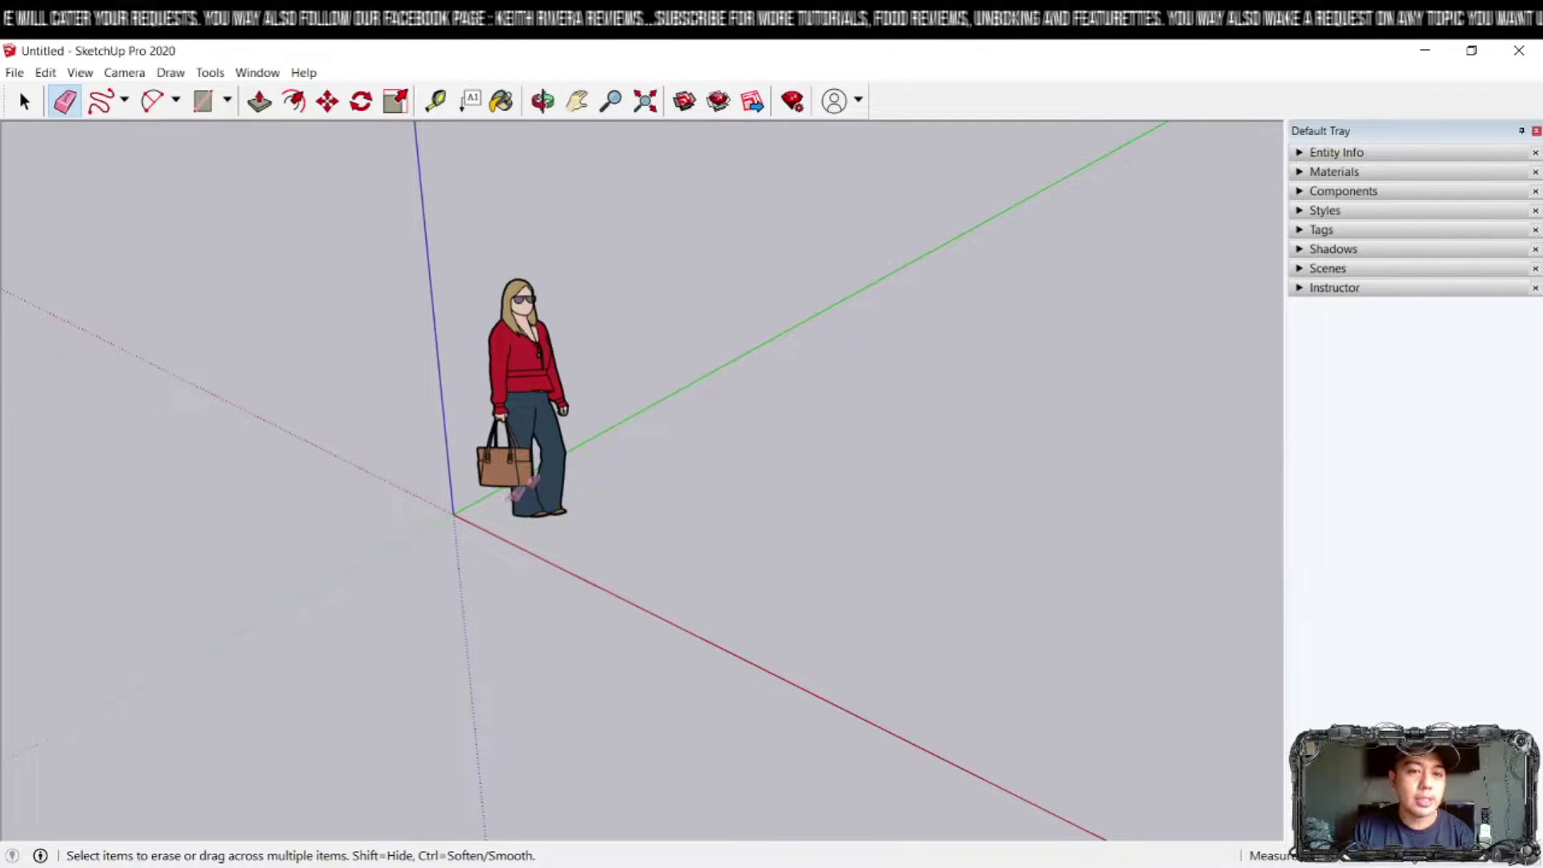
pyautogui.scroll(1, 629, 425)
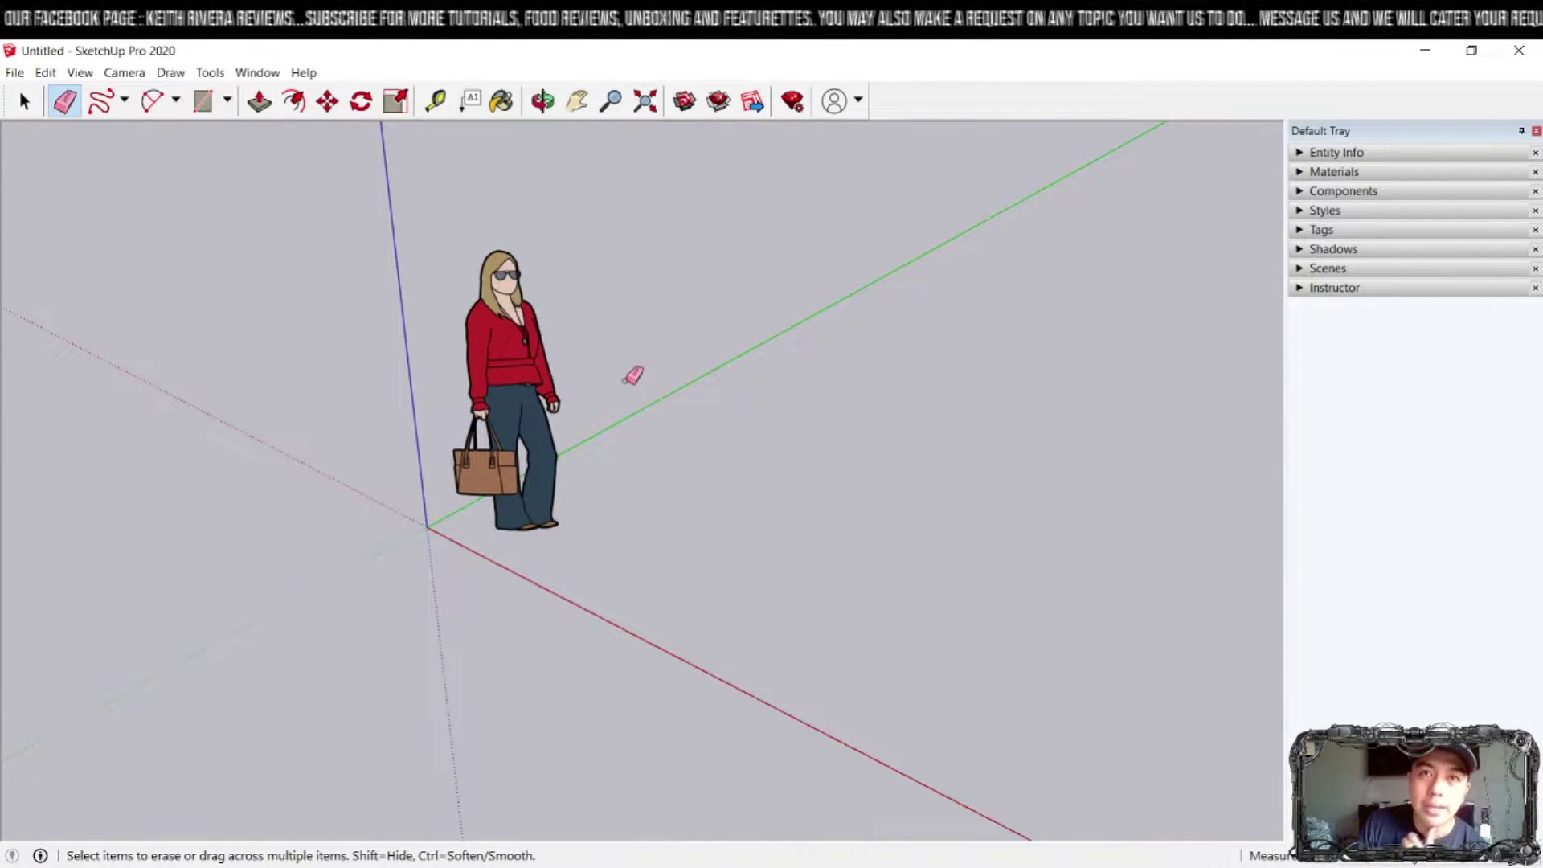
pyautogui.scroll(-2, 631, 378)
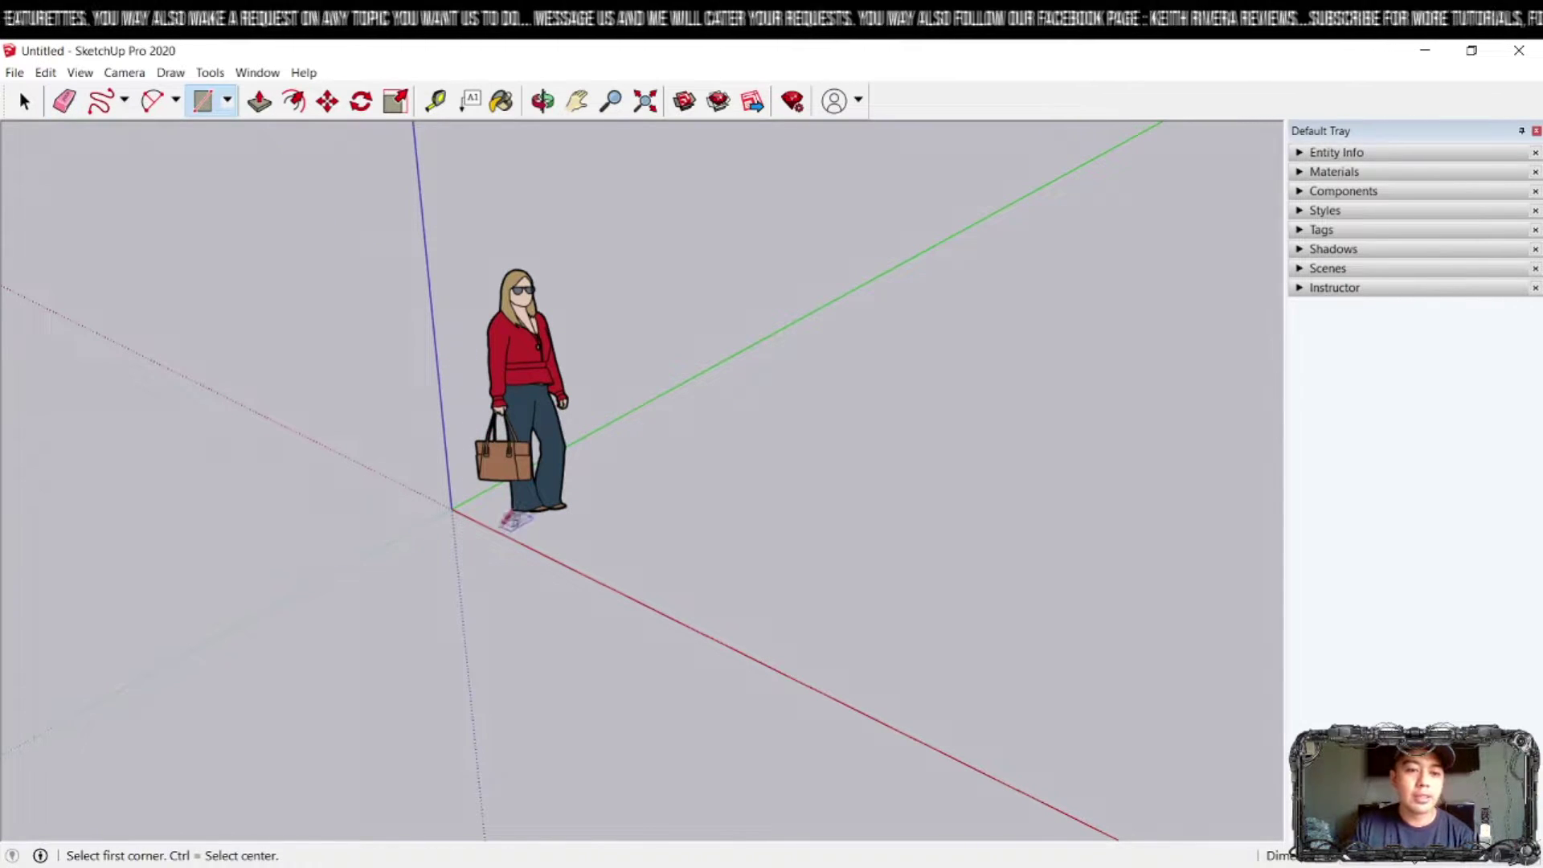
pyautogui.scroll(2, 480, 595)
pyautogui.click(446, 478)
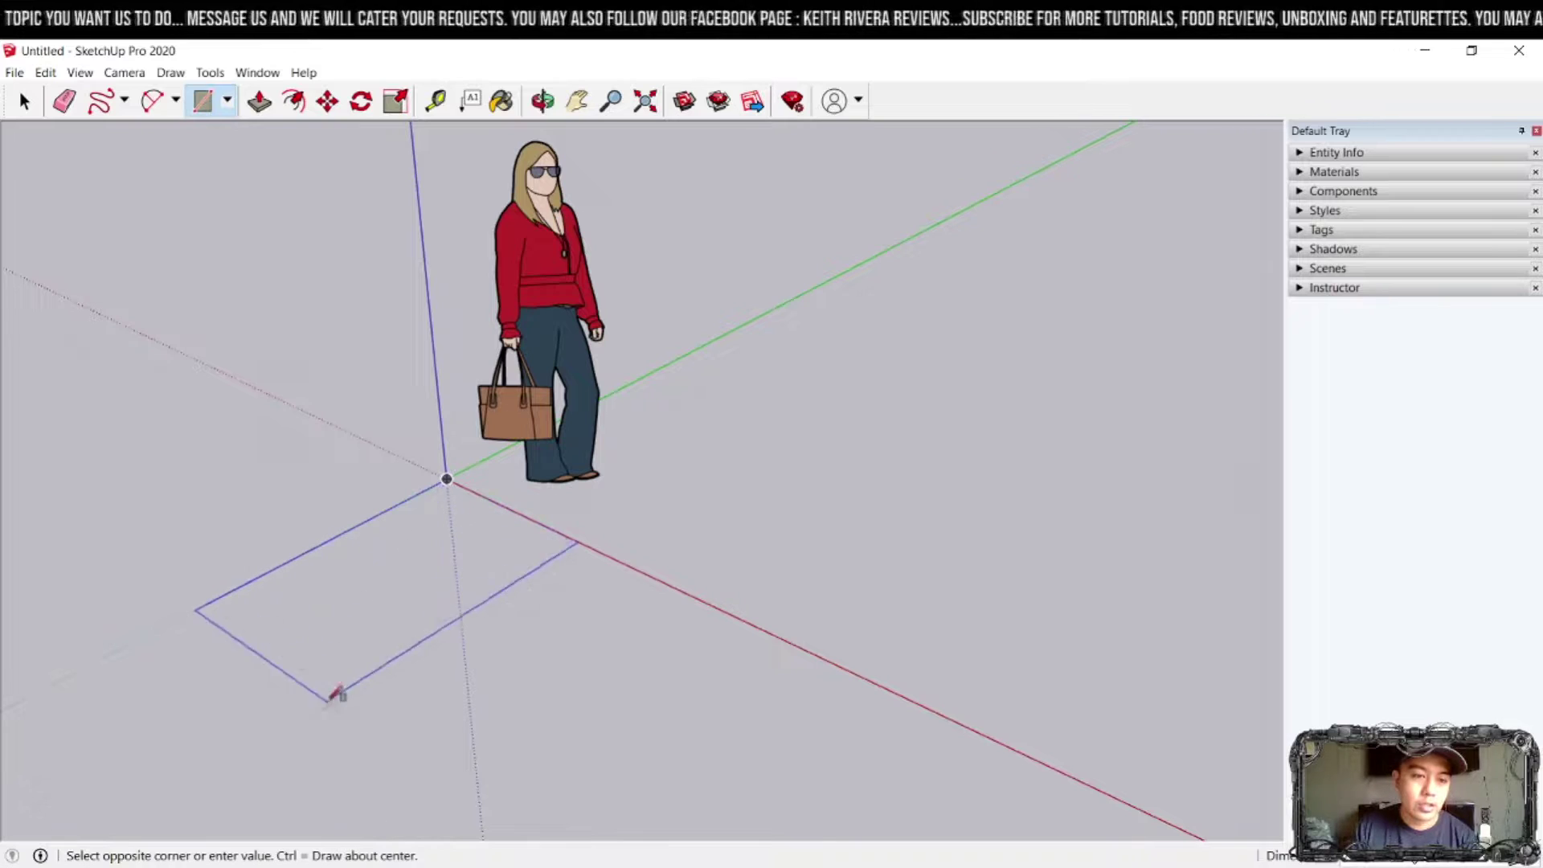
pyautogui.click(288, 751)
pyautogui.scroll(-2, 329, 723)
pyautogui.scroll(2, 351, 707)
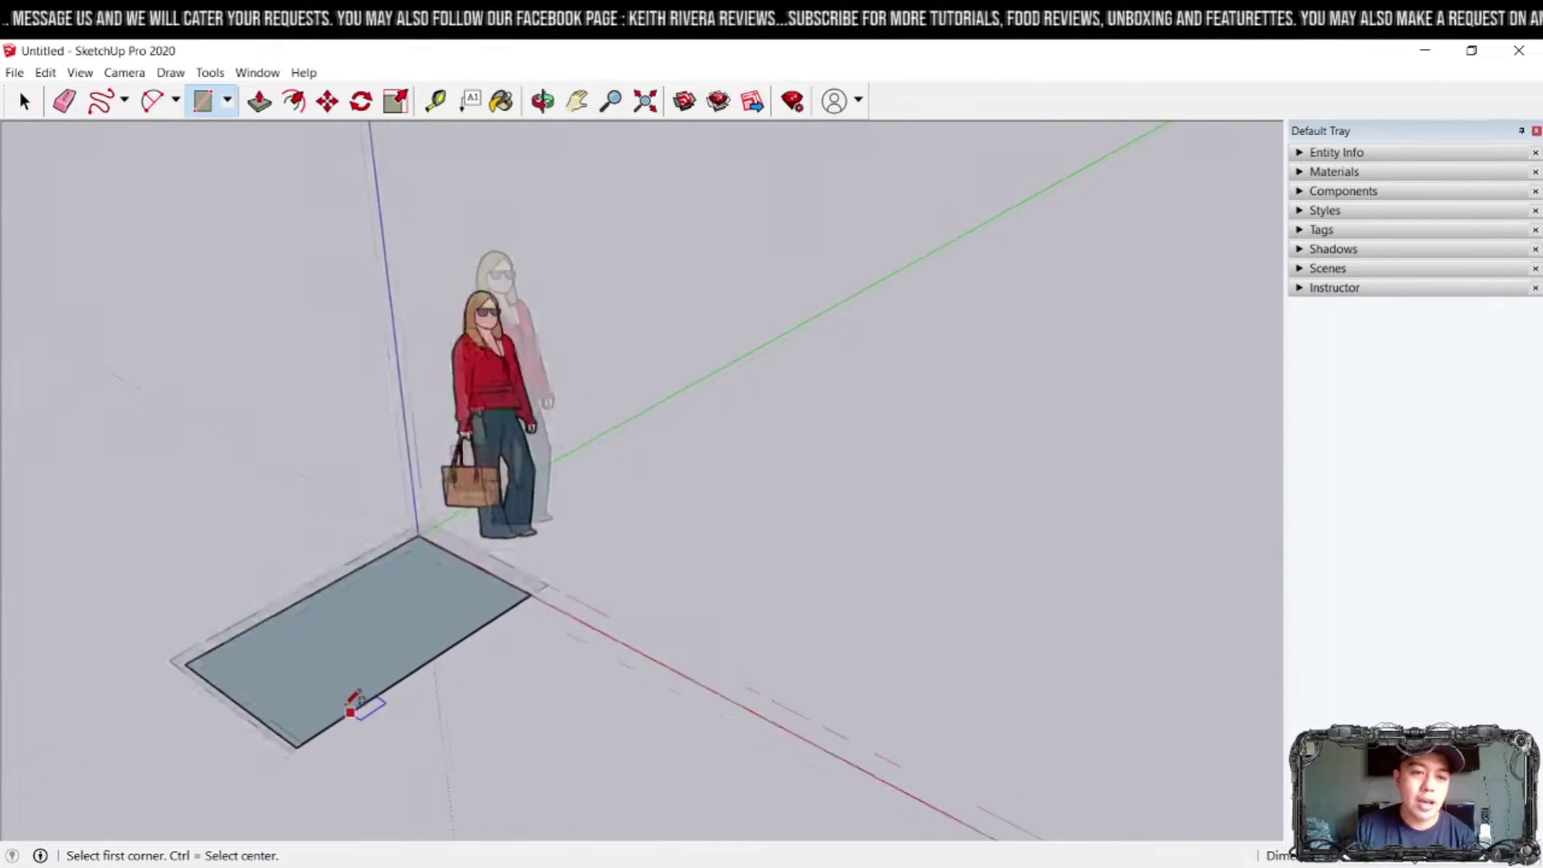
pyautogui.scroll(-1, 361, 499)
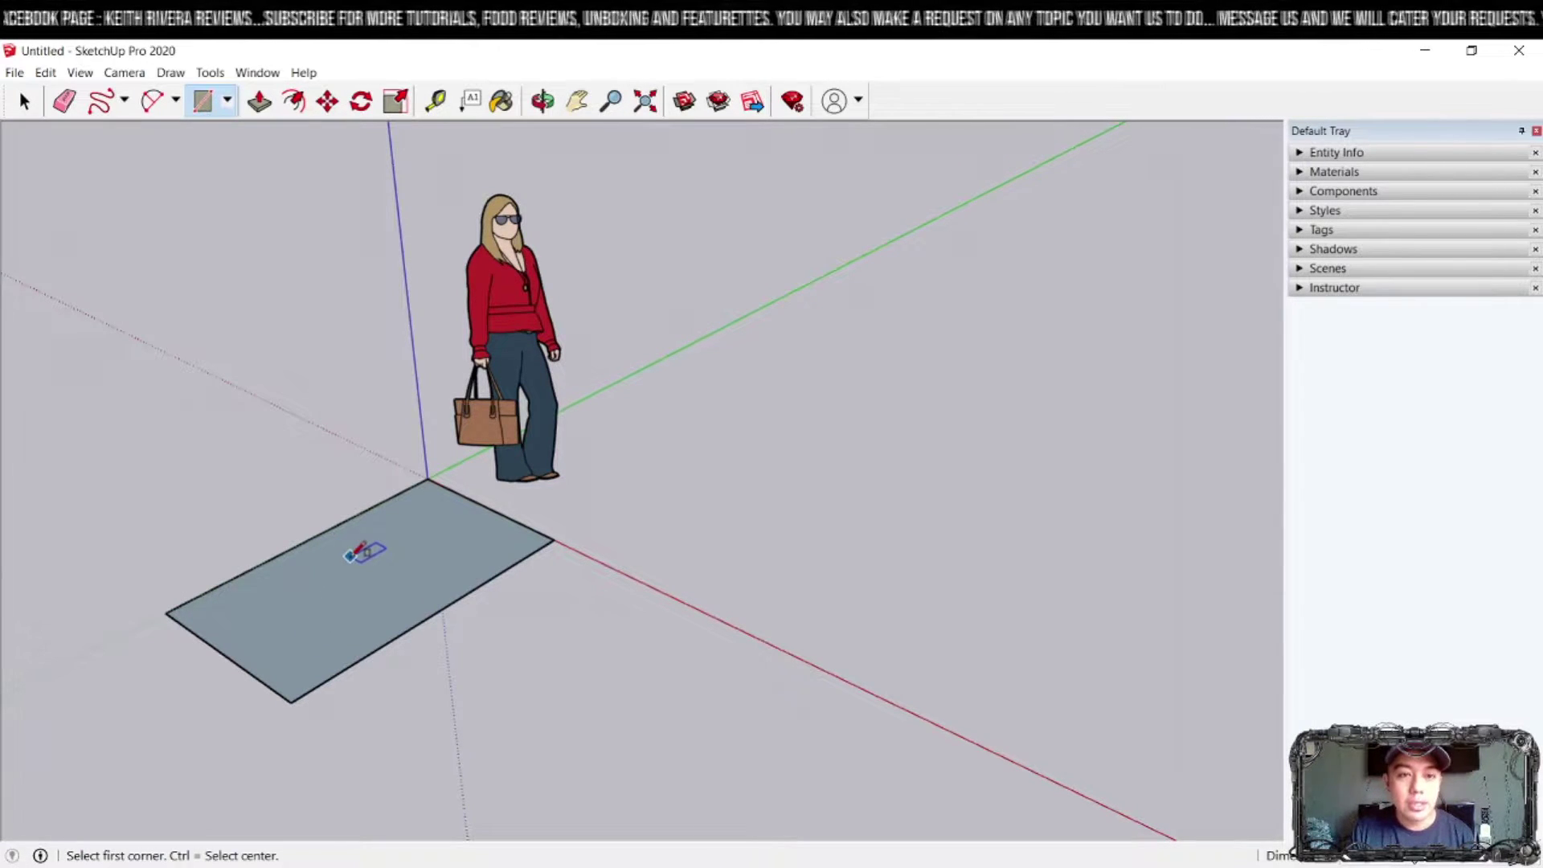
pyautogui.moveTo(347, 548); pyautogui.dragTo(366, 555, button='middle')
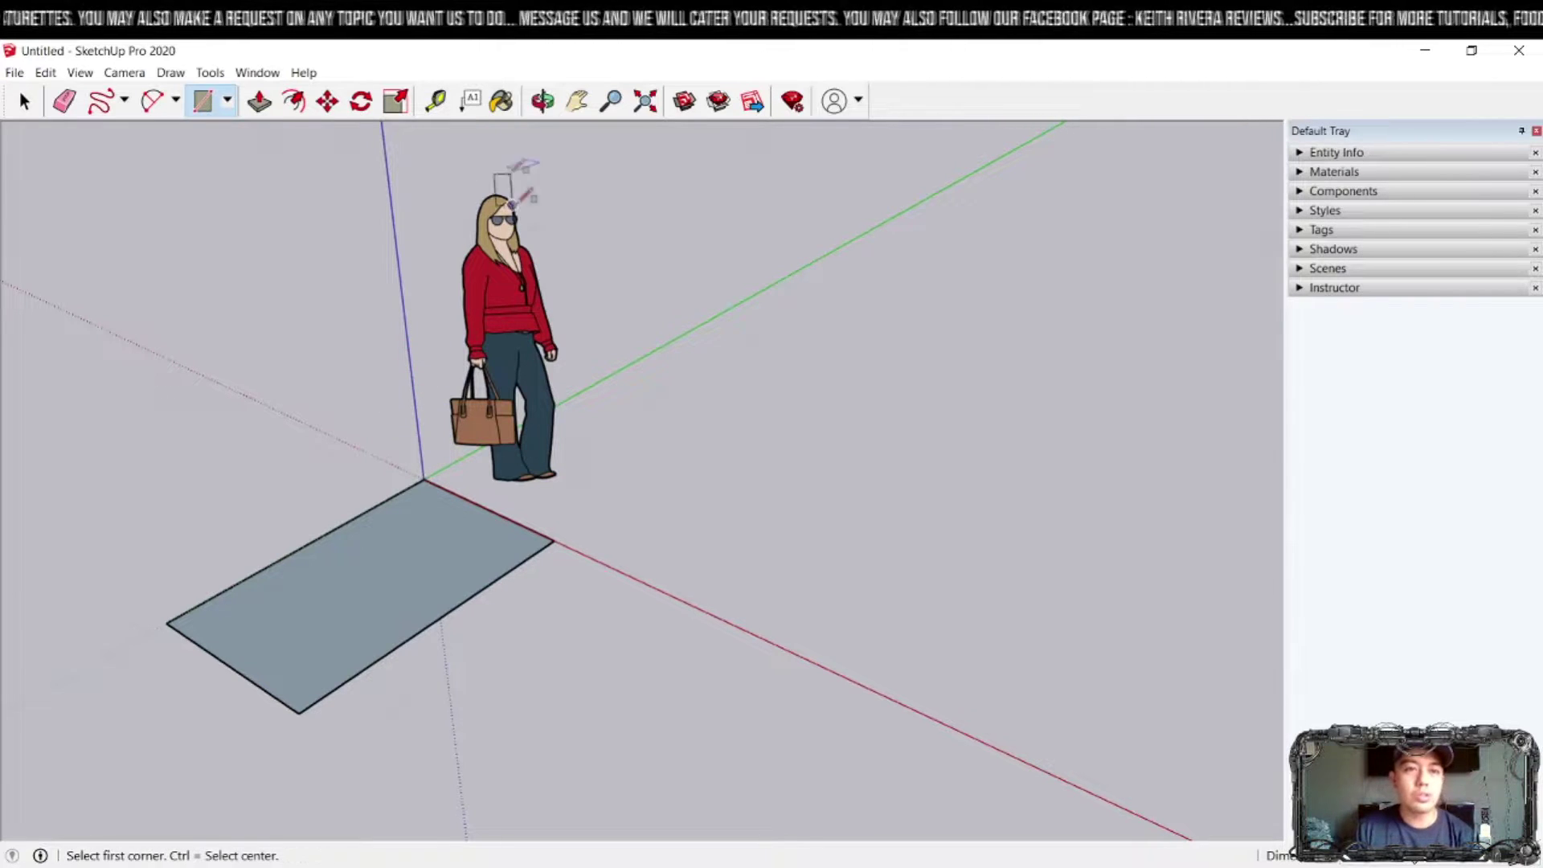
# - Draw an upright rectangle from the origin, in the vertical plane of the red axis, on the opposite side from the figure
pyautogui.click(360, 101)
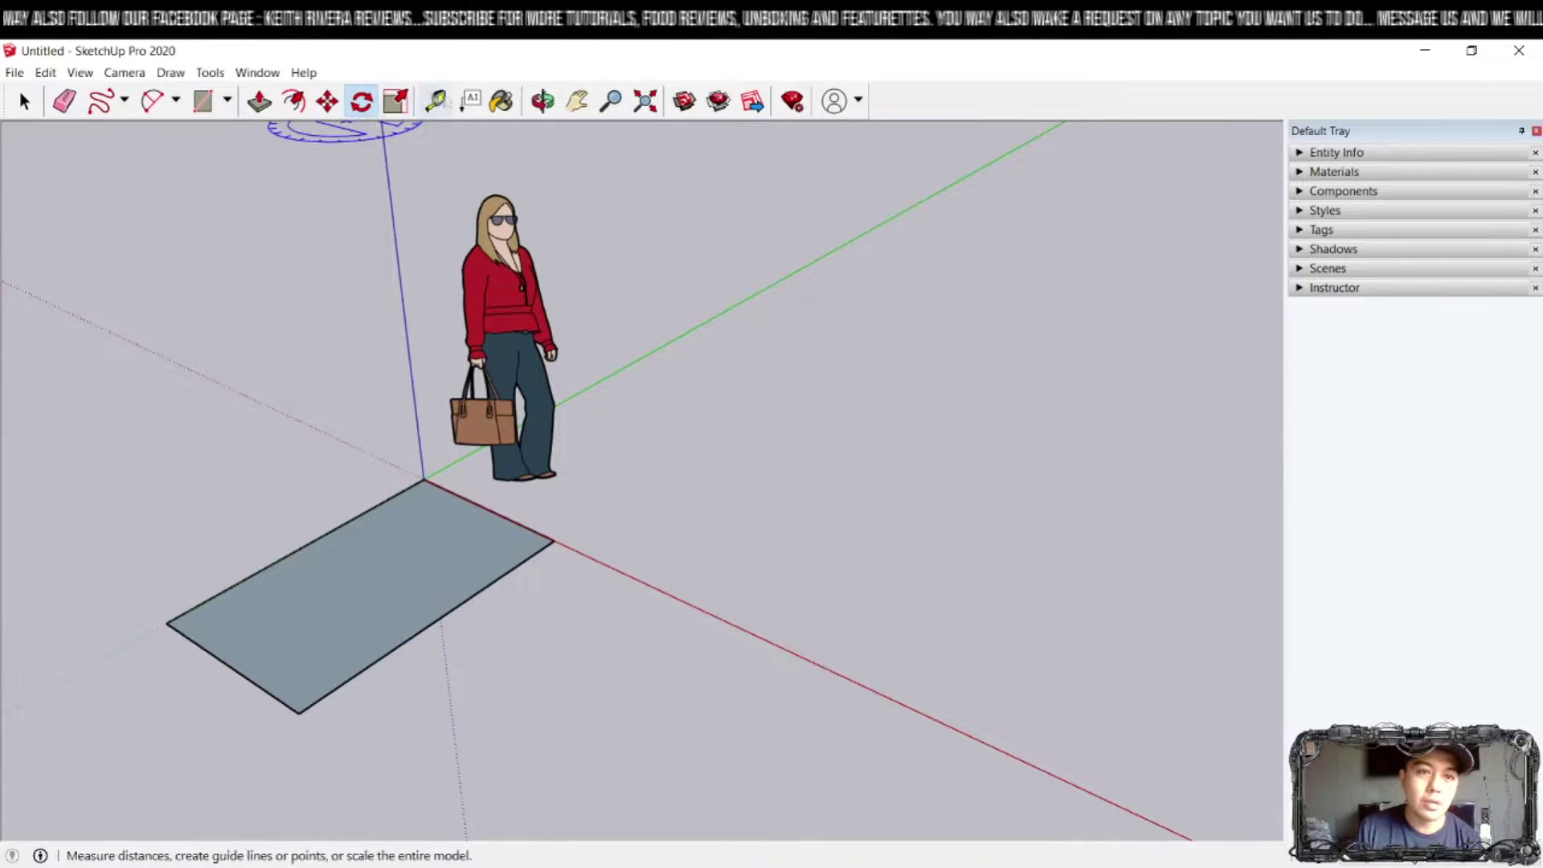
pyautogui.click(544, 101)
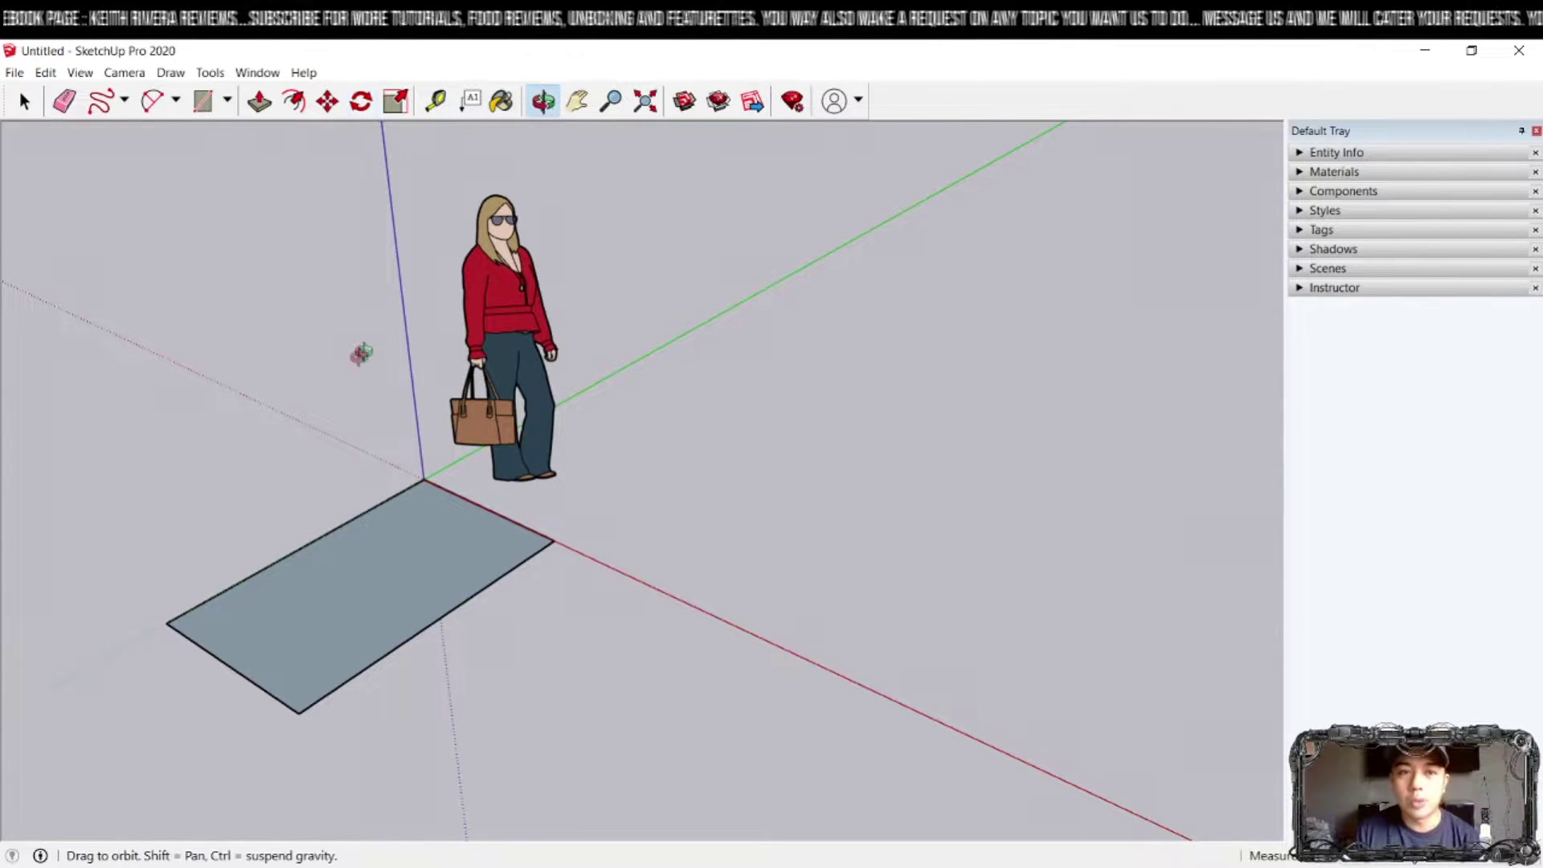
pyautogui.moveTo(362, 355); pyautogui.dragTo(779, 111)
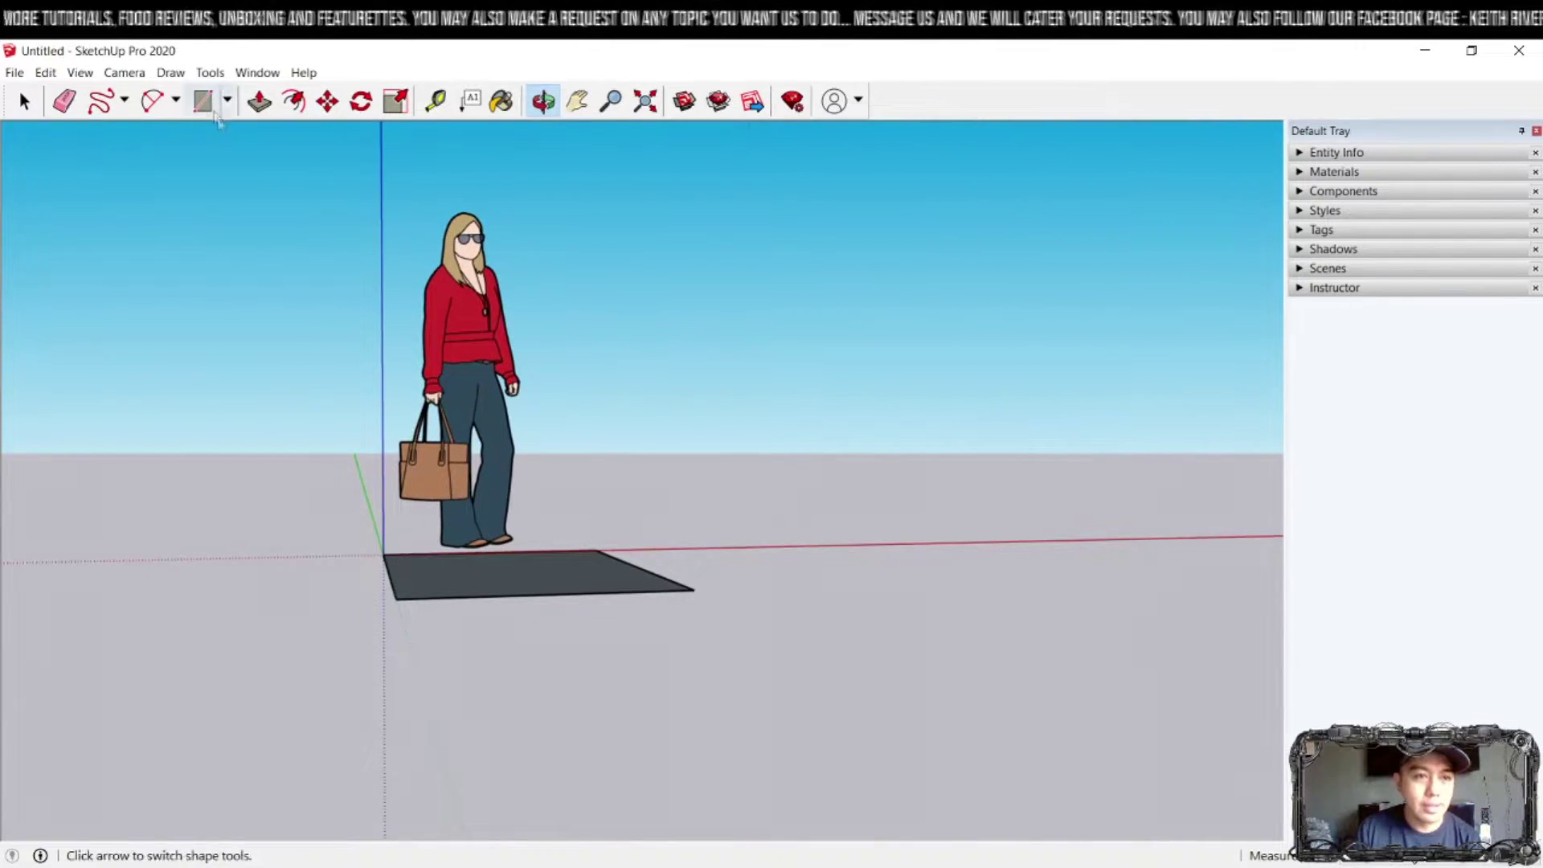
pyautogui.click(203, 101)
pyautogui.click(383, 554)
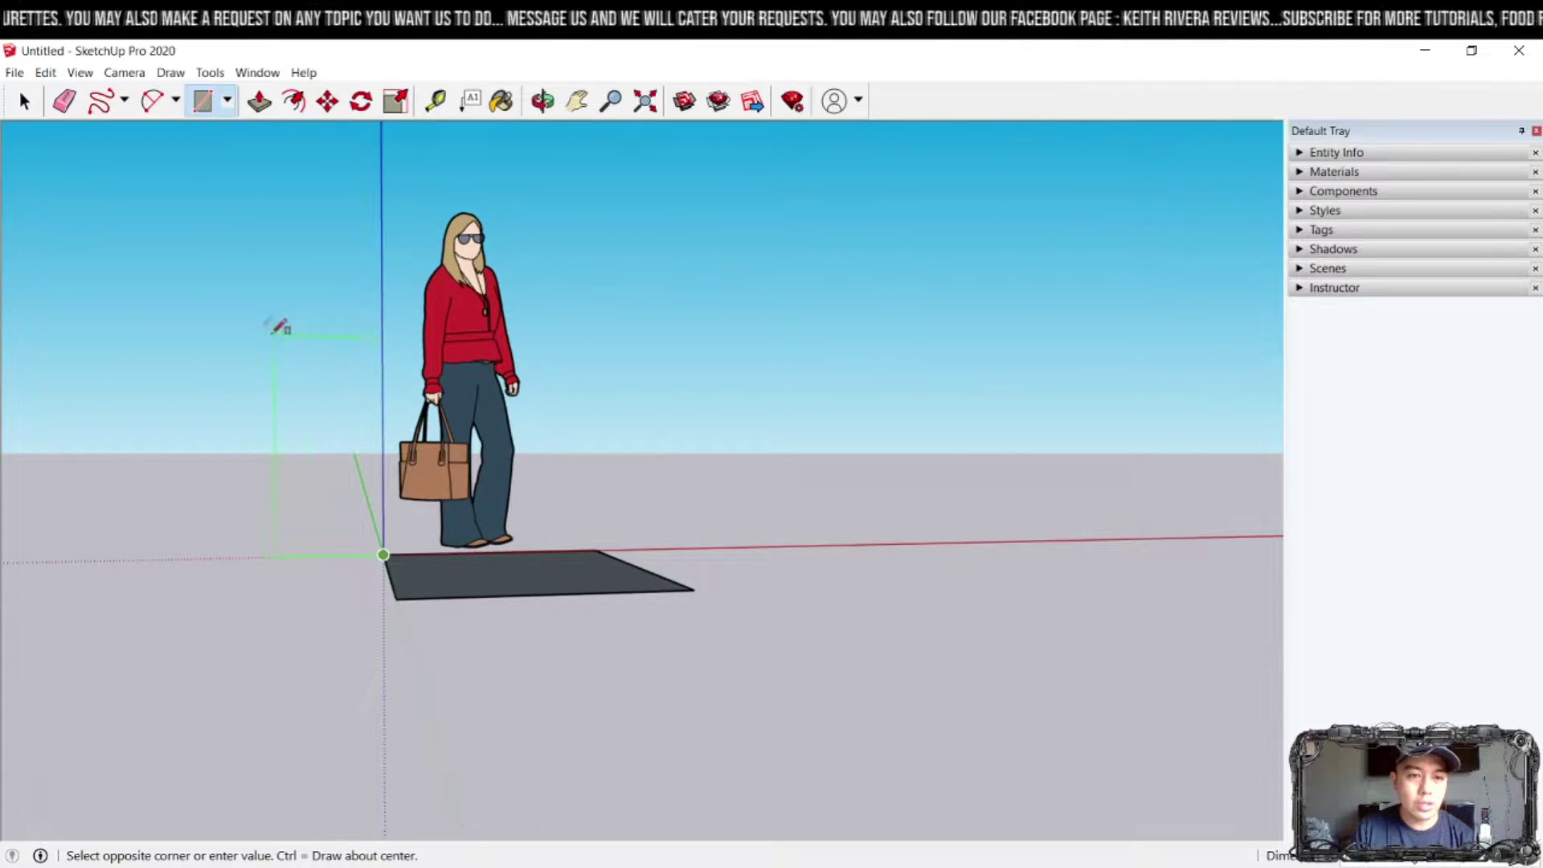
pyautogui.click(247, 294)
pyautogui.scroll(-2, 275, 385)
pyautogui.moveTo(276, 389); pyautogui.dragTo(437, 541, button='middle')
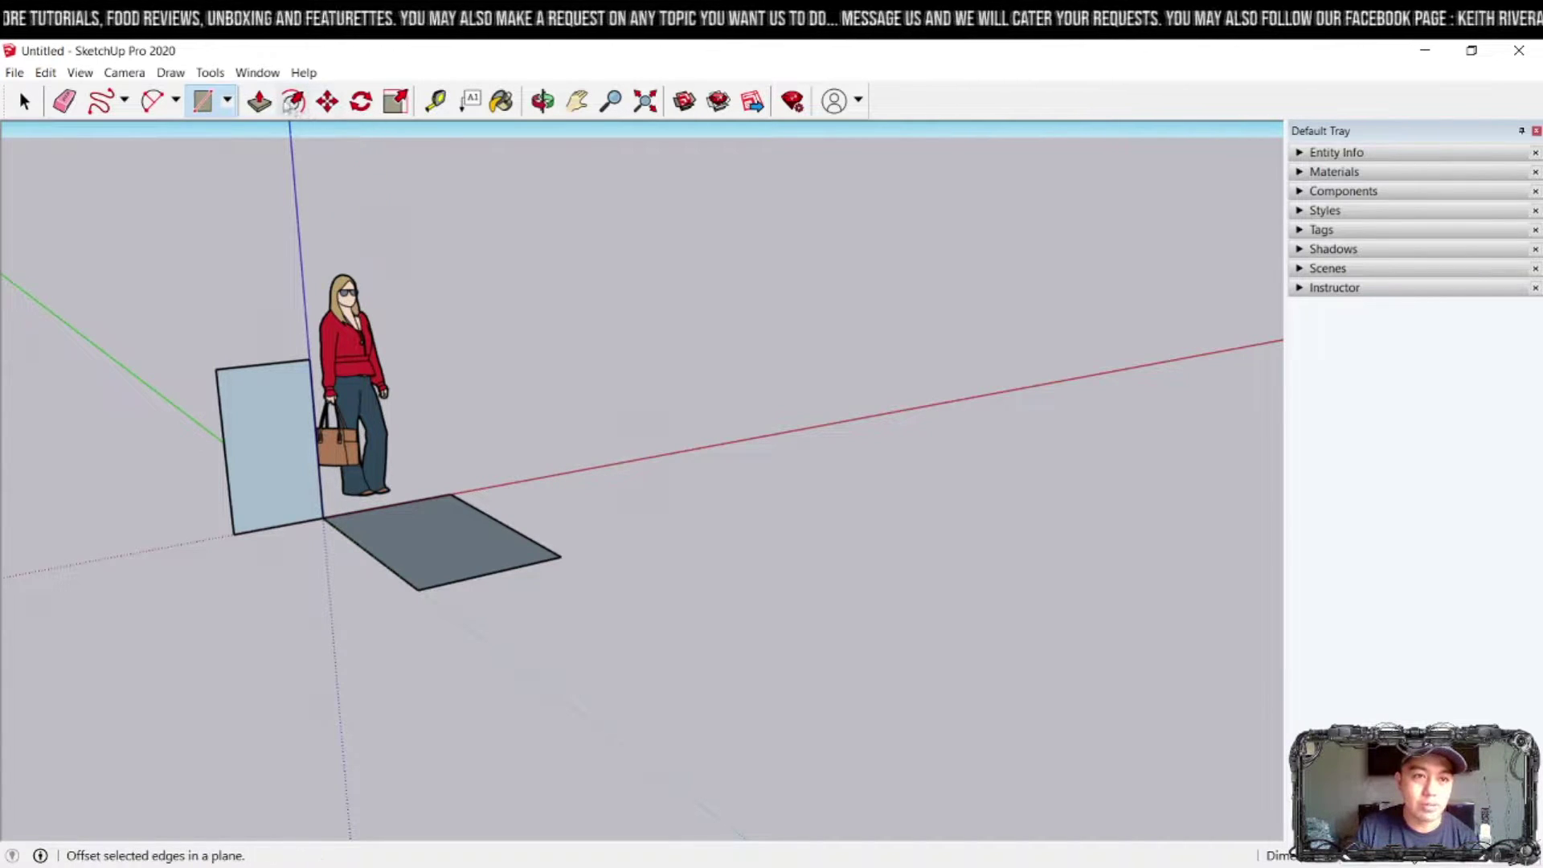
# - Push/Pull the ground rectangle upward into a low slab
pyautogui.click(258, 102)
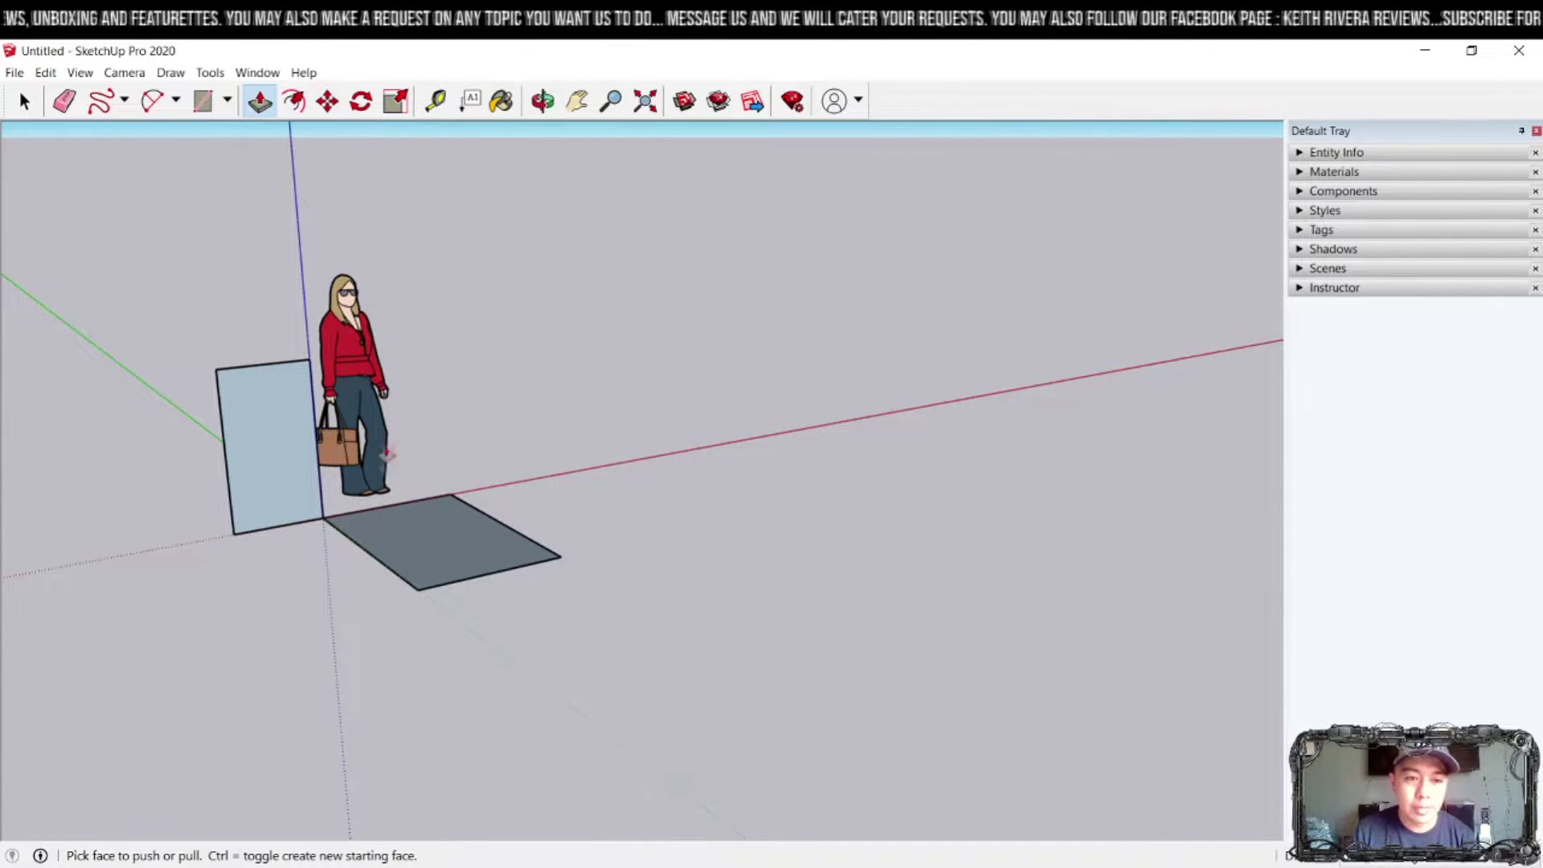
pyautogui.scroll(3, 404, 539)
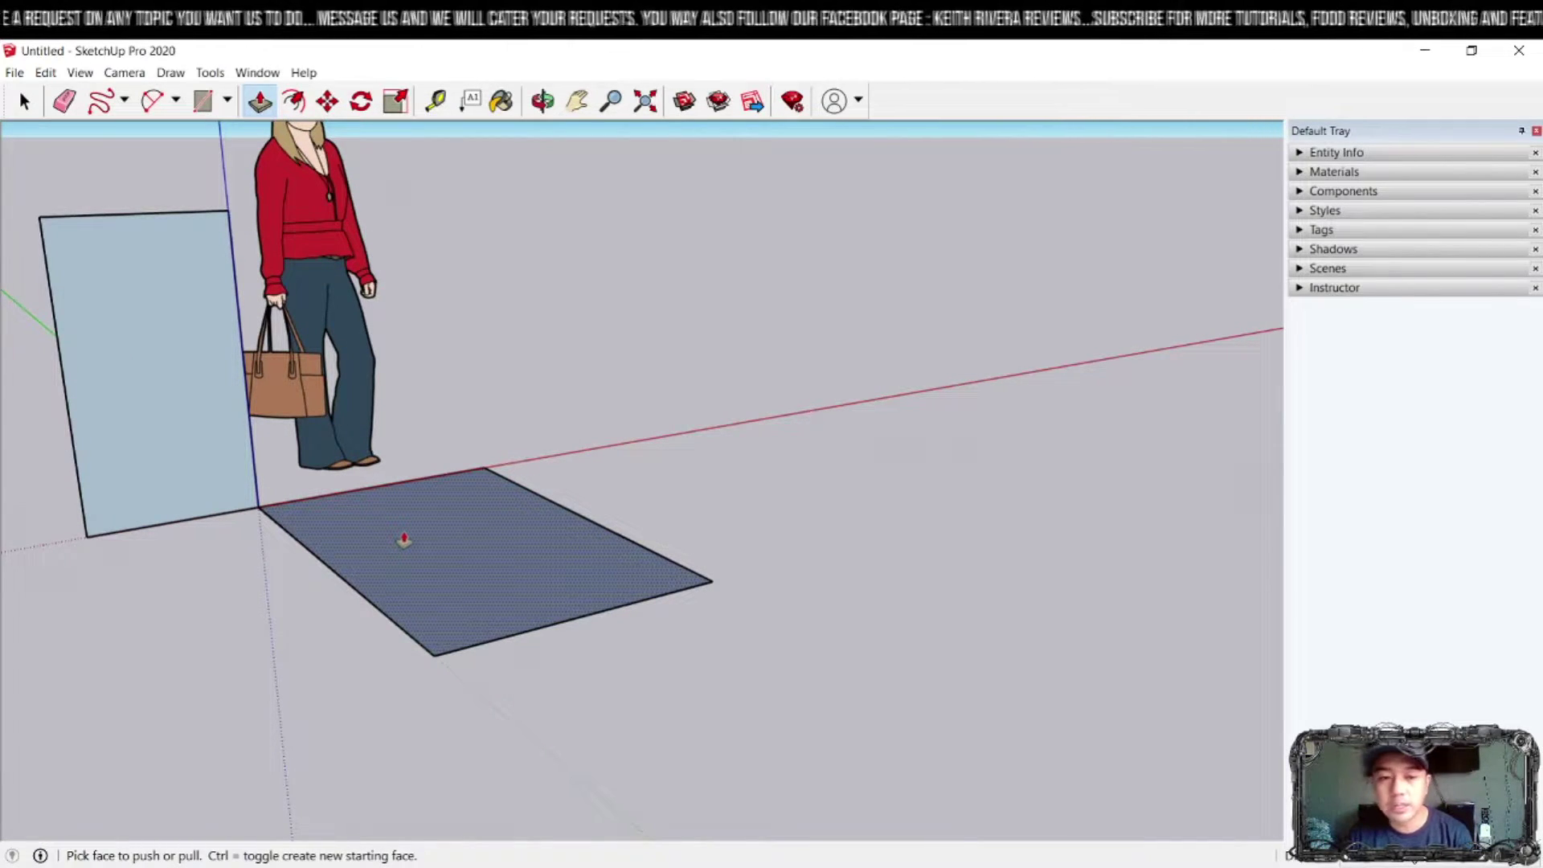
pyautogui.scroll(3, 404, 539)
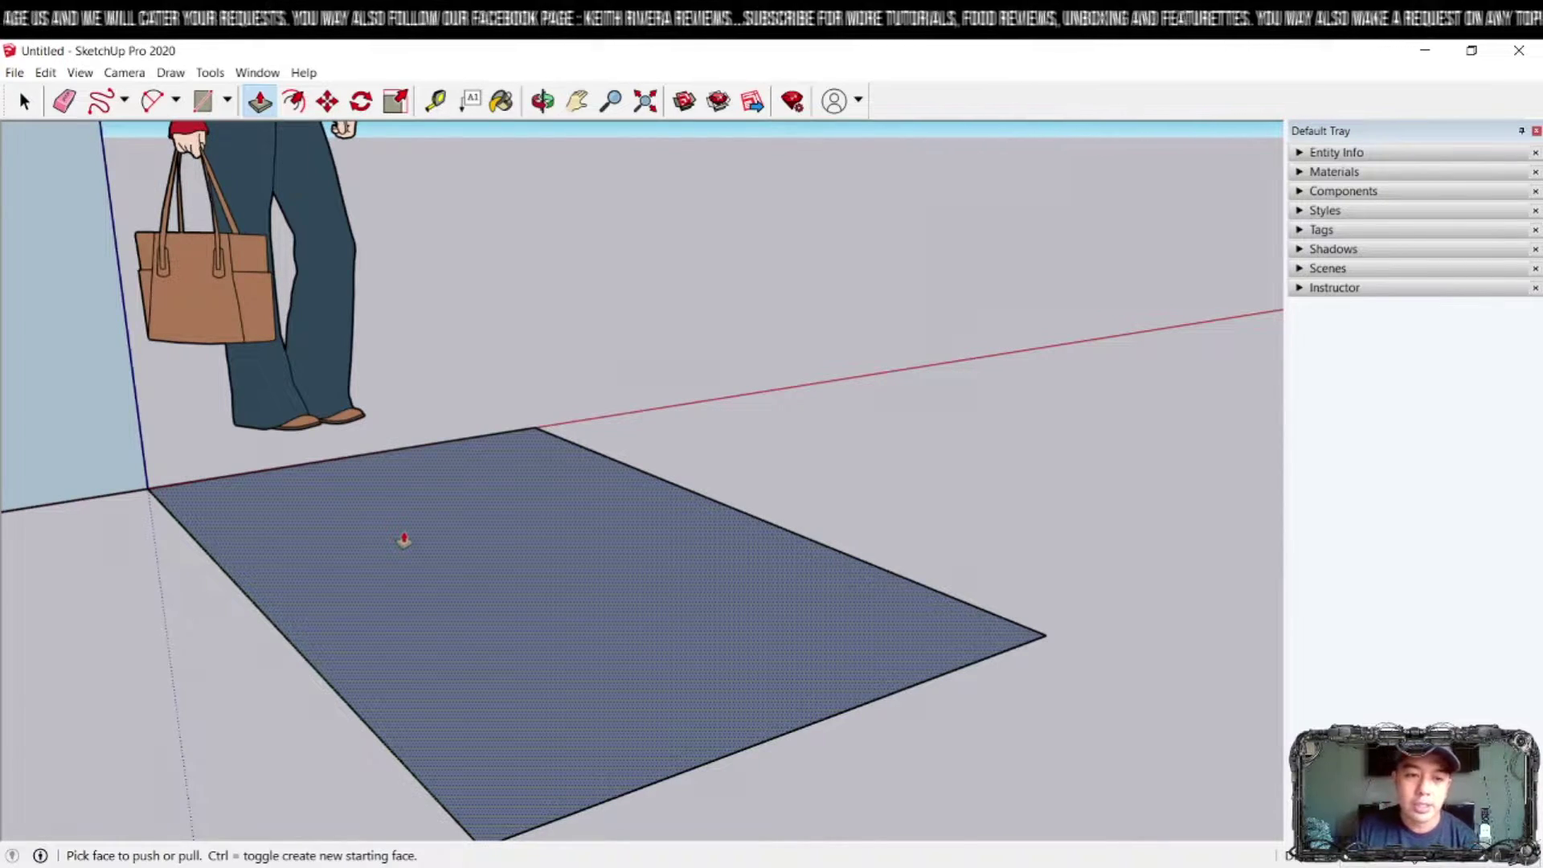
pyautogui.moveTo(367, 550); pyautogui.dragTo(418, 419)
# - Push/Pull the upright rectangle forward, away from the figure, into a tall box
pyautogui.scroll(-5, 418, 420)
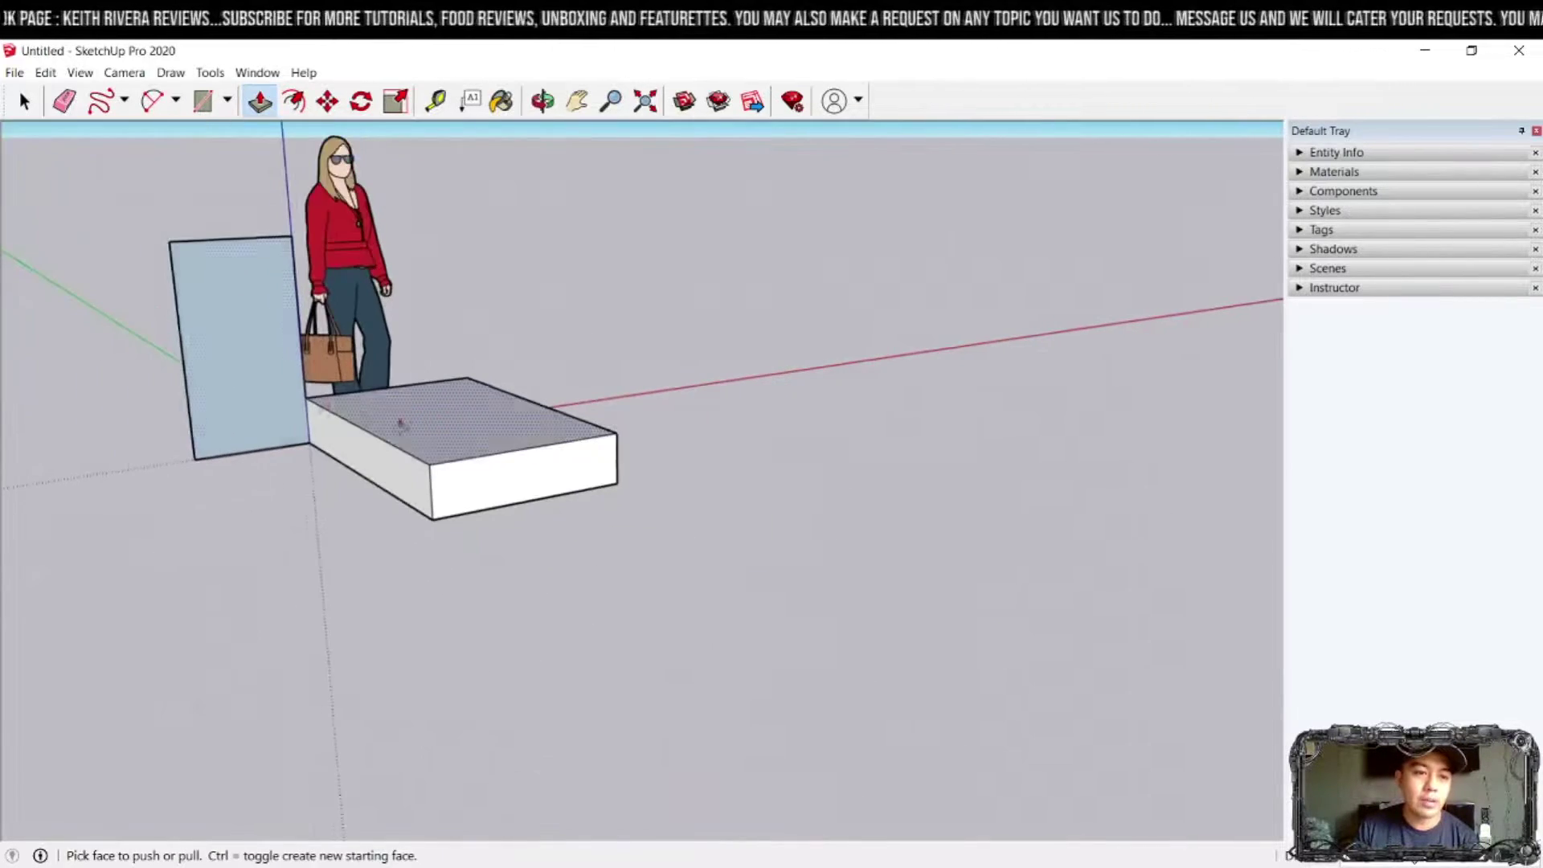
pyautogui.moveTo(241, 314); pyautogui.dragTo(289, 346)
pyautogui.moveTo(289, 346); pyautogui.dragTo(373, 508, button='middle')
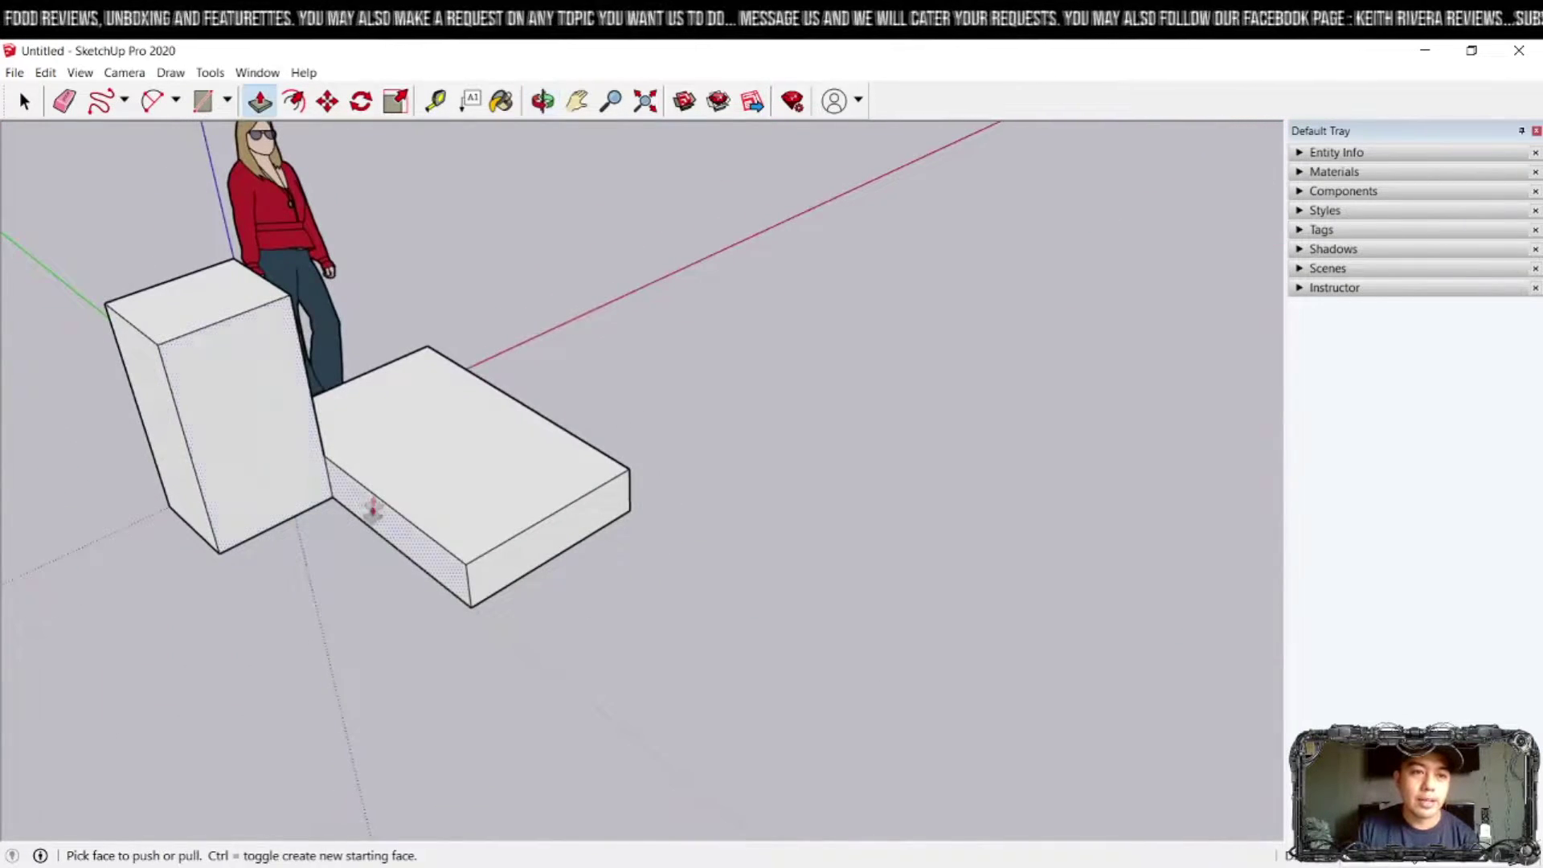
# - Offset the outline of the tall box's top face slightly inward to form a narrow rim
pyautogui.click(292, 100)
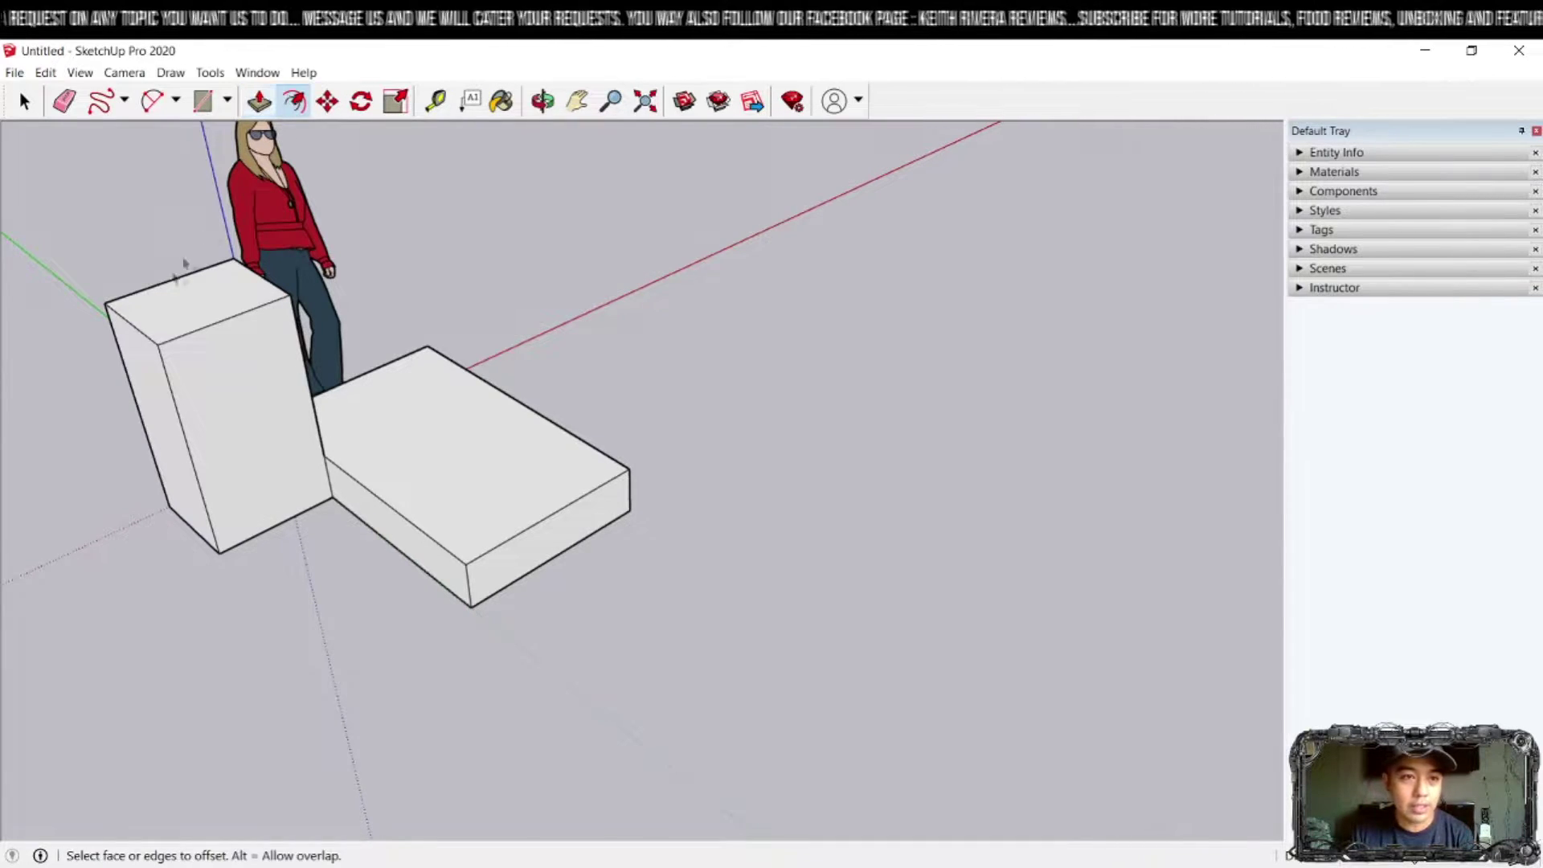
pyautogui.scroll(2, 136, 303)
pyautogui.scroll(2, 140, 305)
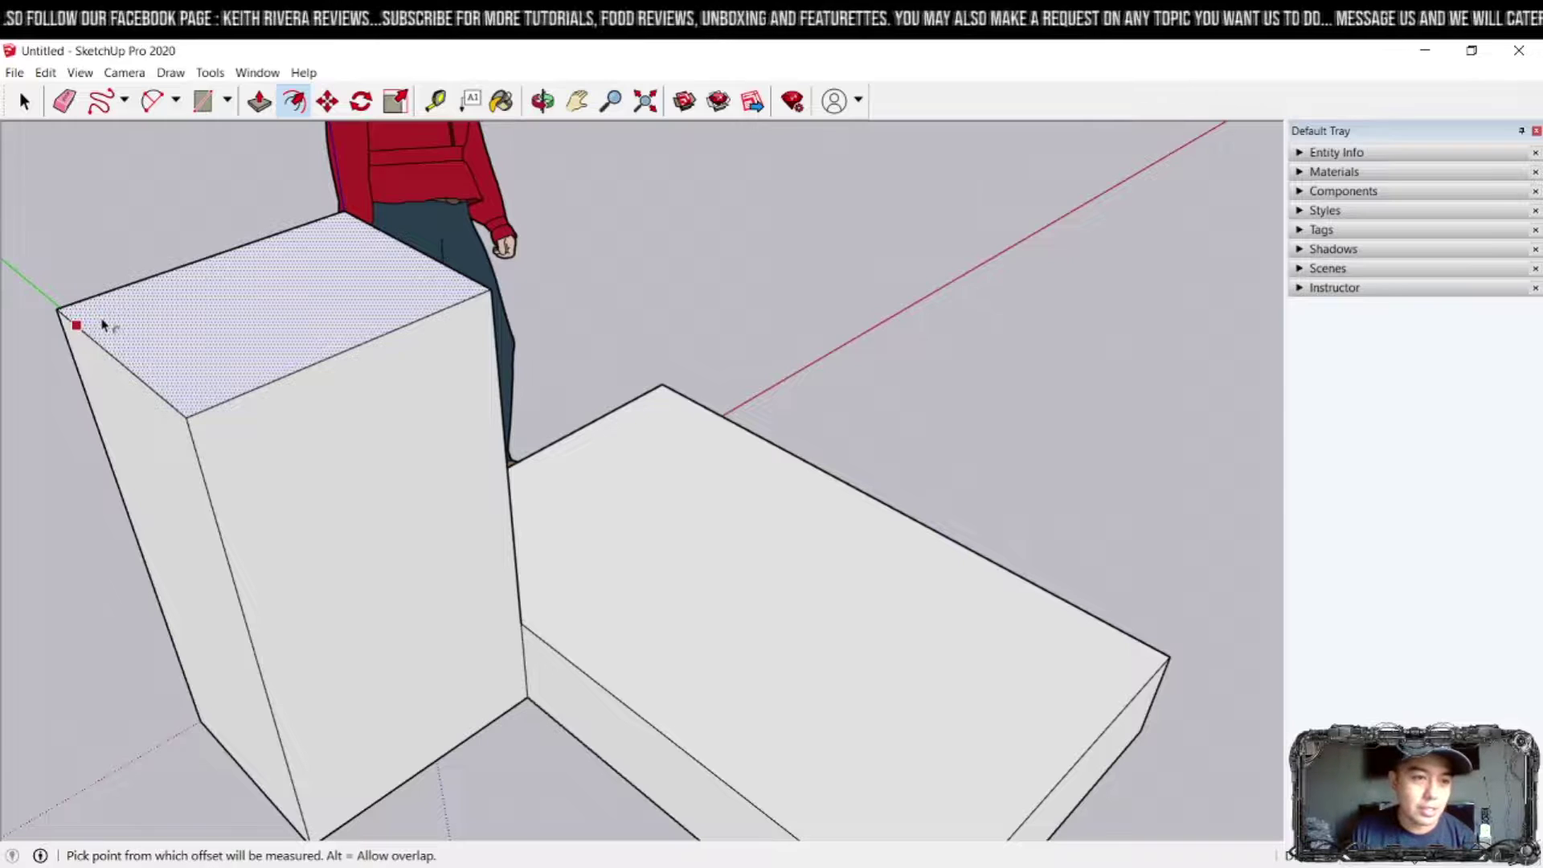
pyautogui.click(103, 323)
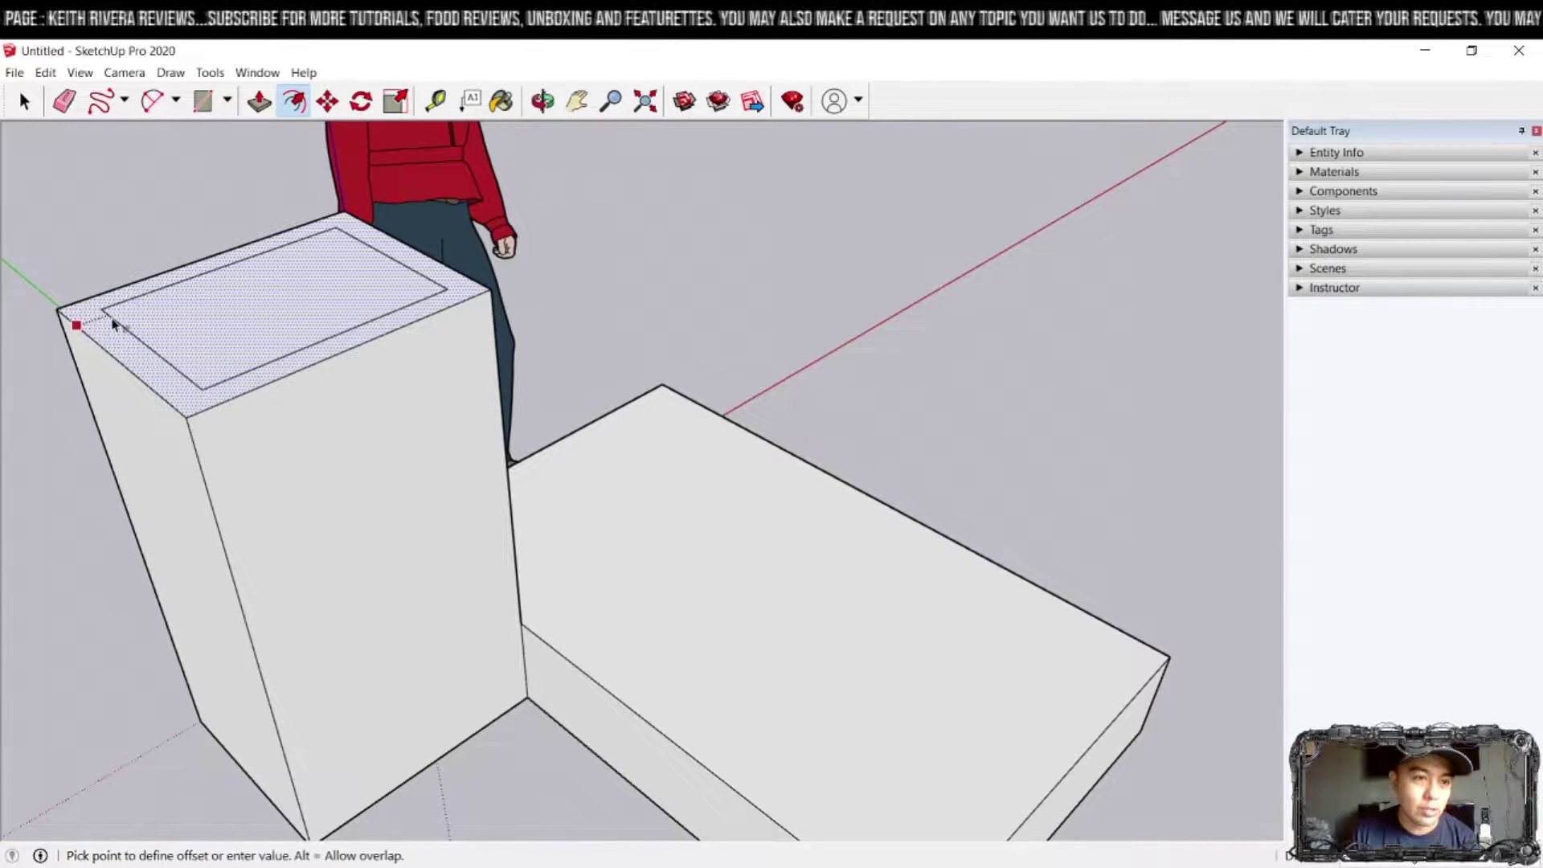
pyautogui.click(102, 324)
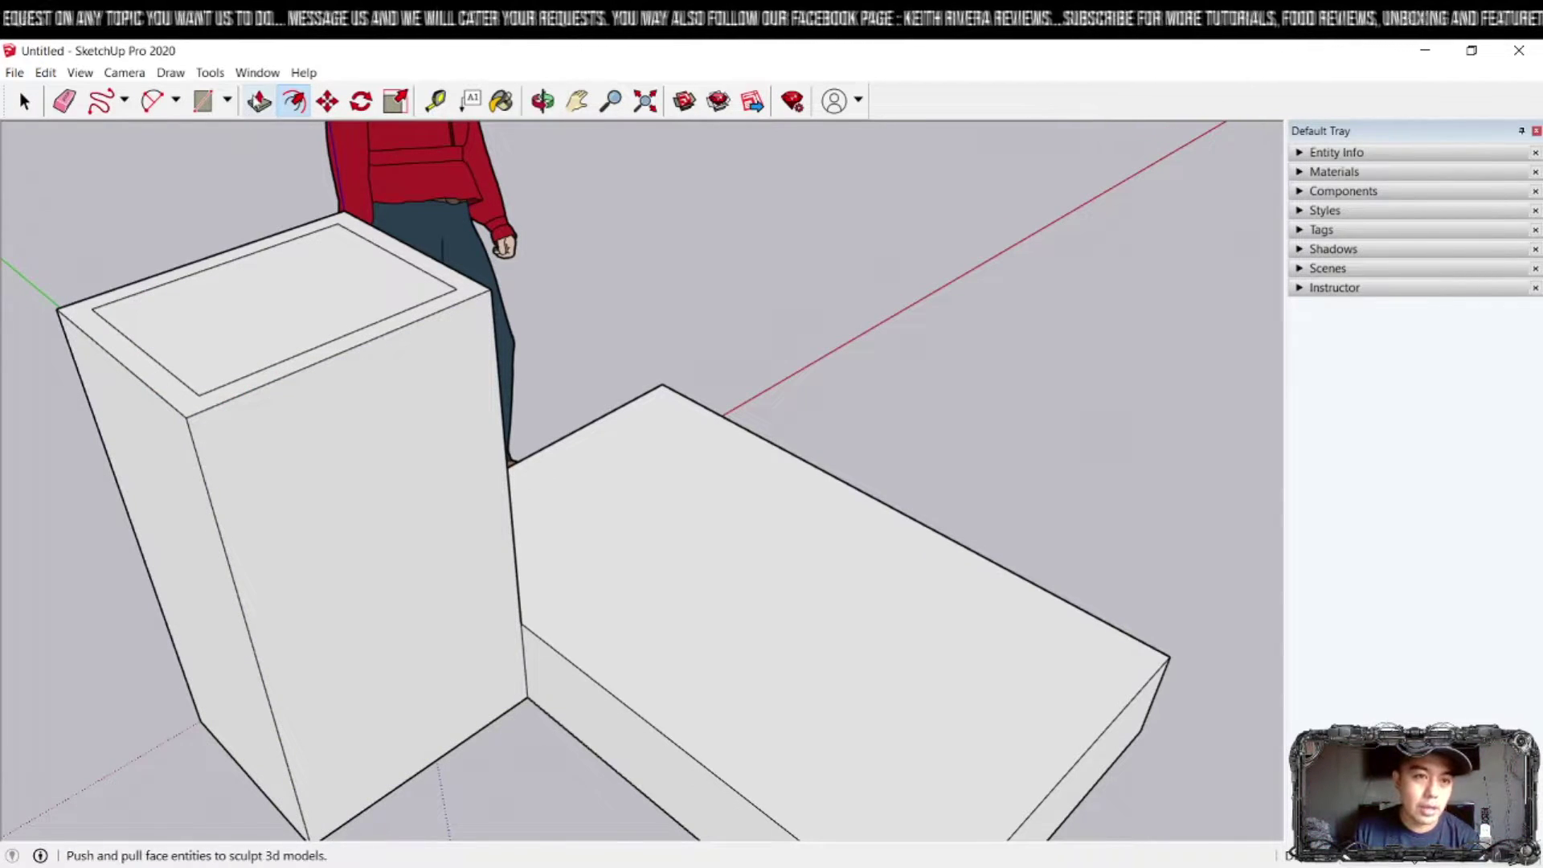
# - Push/Pull the inner top face of the tall box deep down to hollow it out, and slightly adjust the cavity floor
pyautogui.click(259, 101)
pyautogui.click(266, 304)
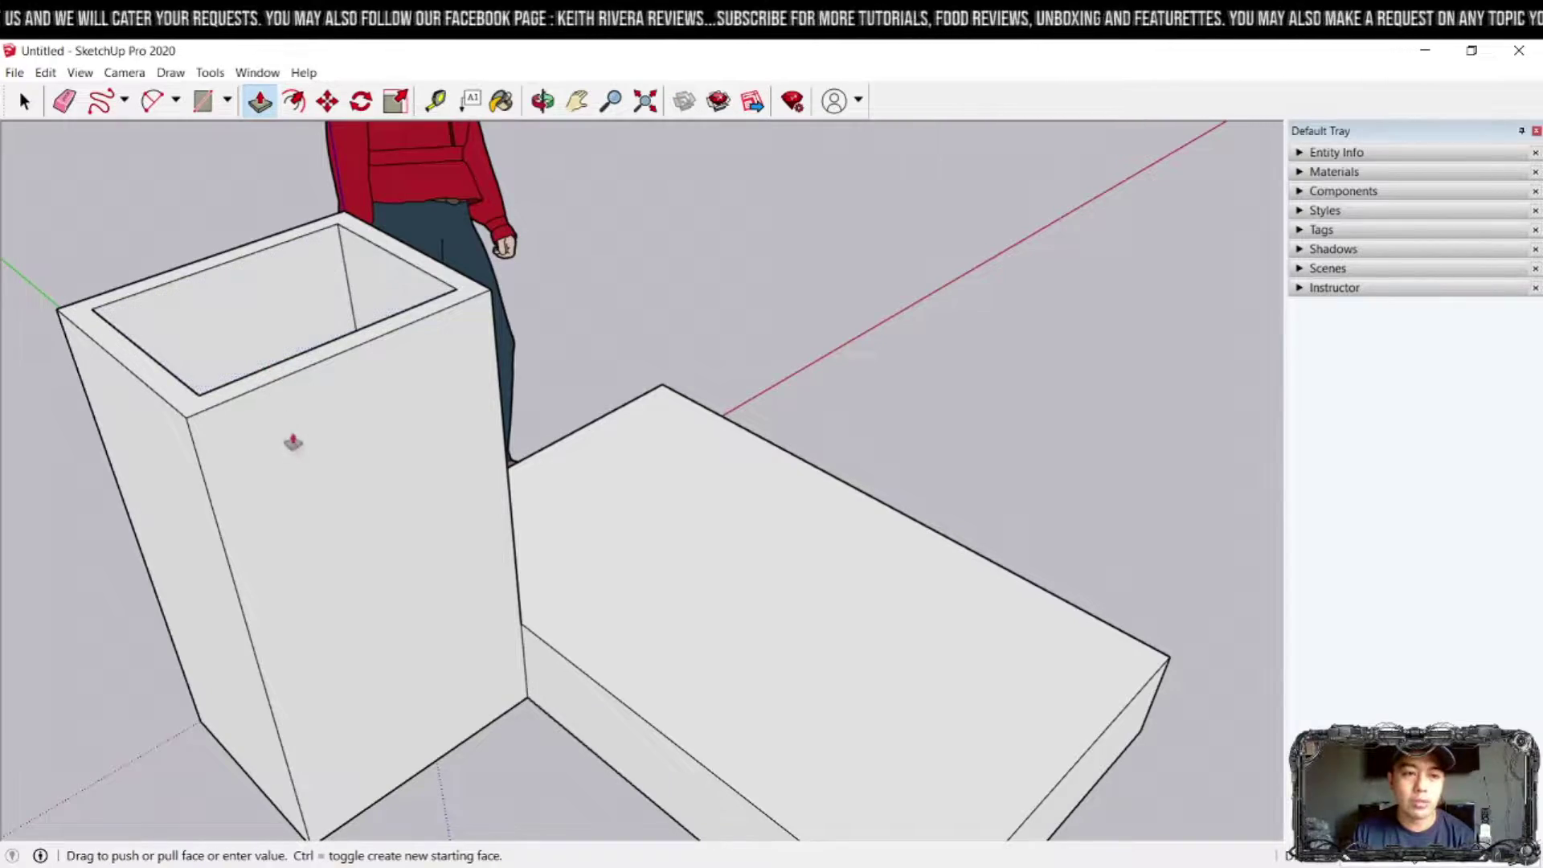
pyautogui.click(313, 641)
pyautogui.moveTo(313, 640); pyautogui.dragTo(359, 623, button='middle')
pyautogui.click(354, 612)
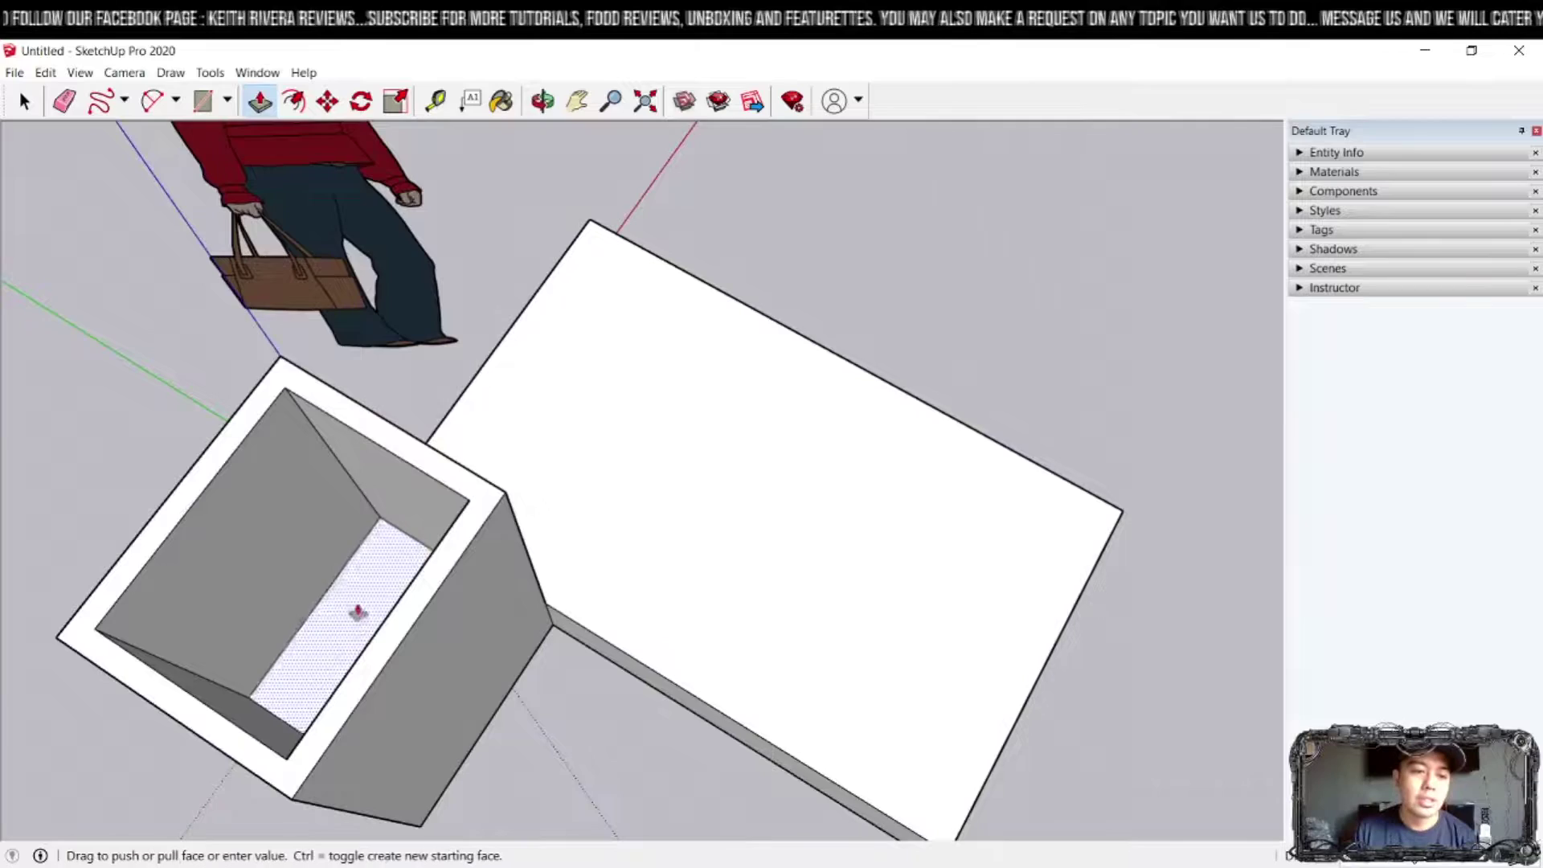
pyautogui.click(362, 587)
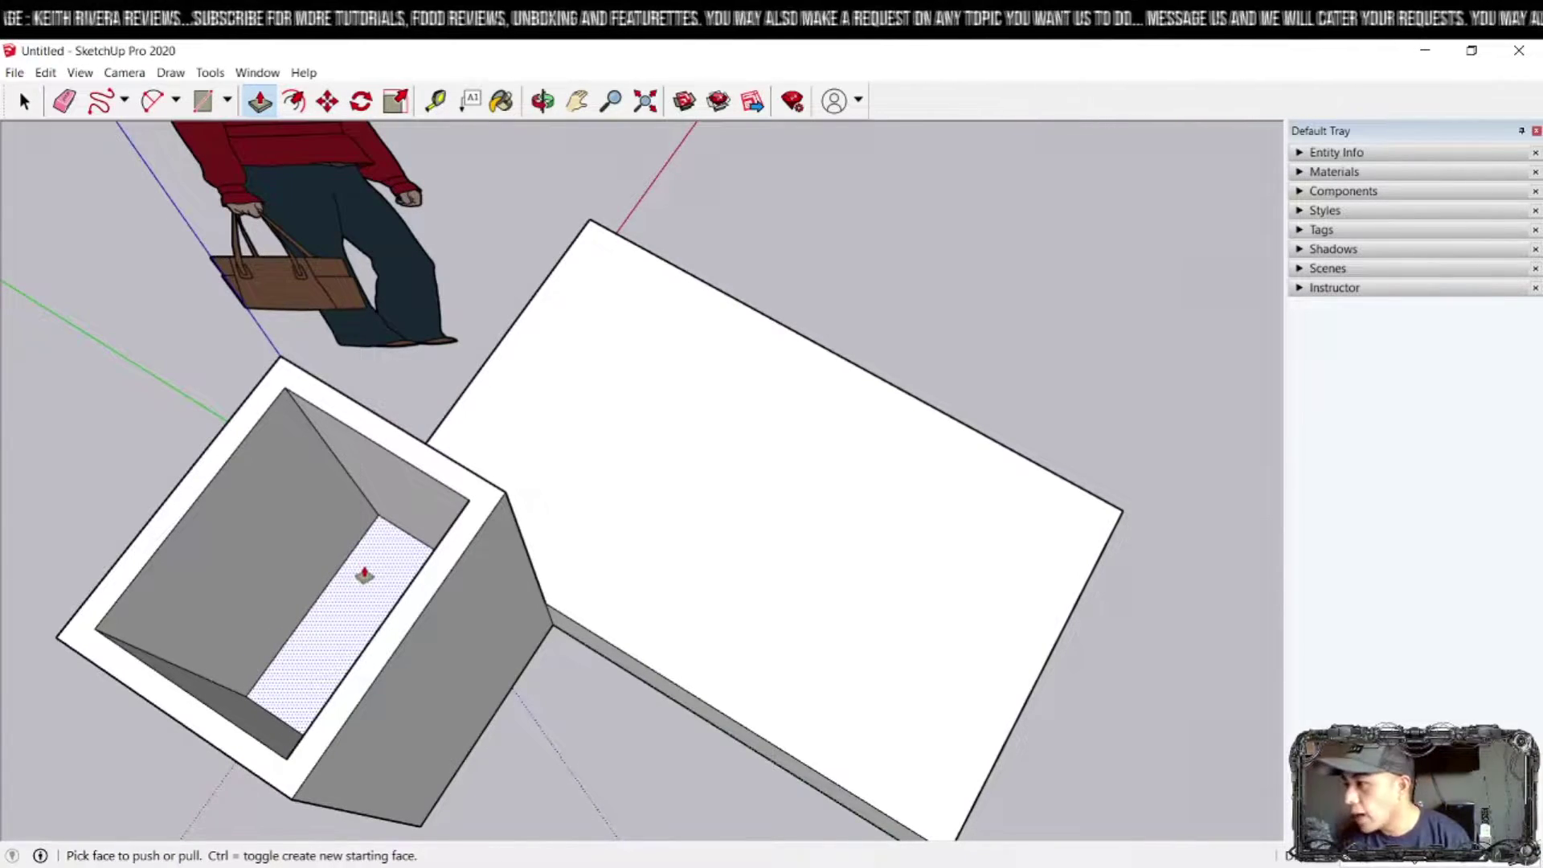
# - Try moving the low slab's top face away from the tall box, and undo the move
pyautogui.scroll(-4, 364, 572)
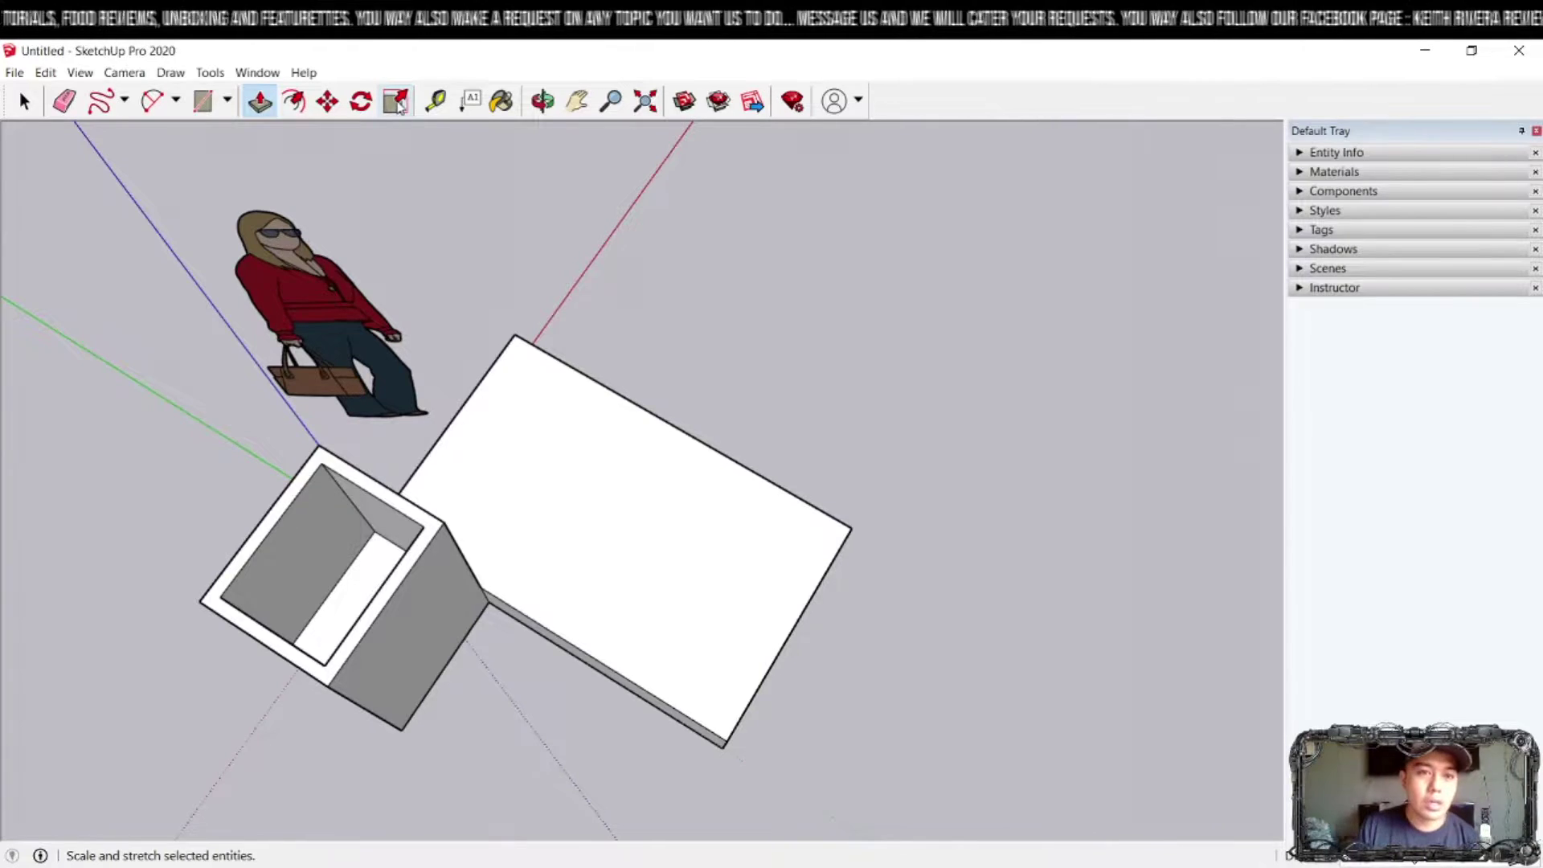
pyautogui.click(330, 108)
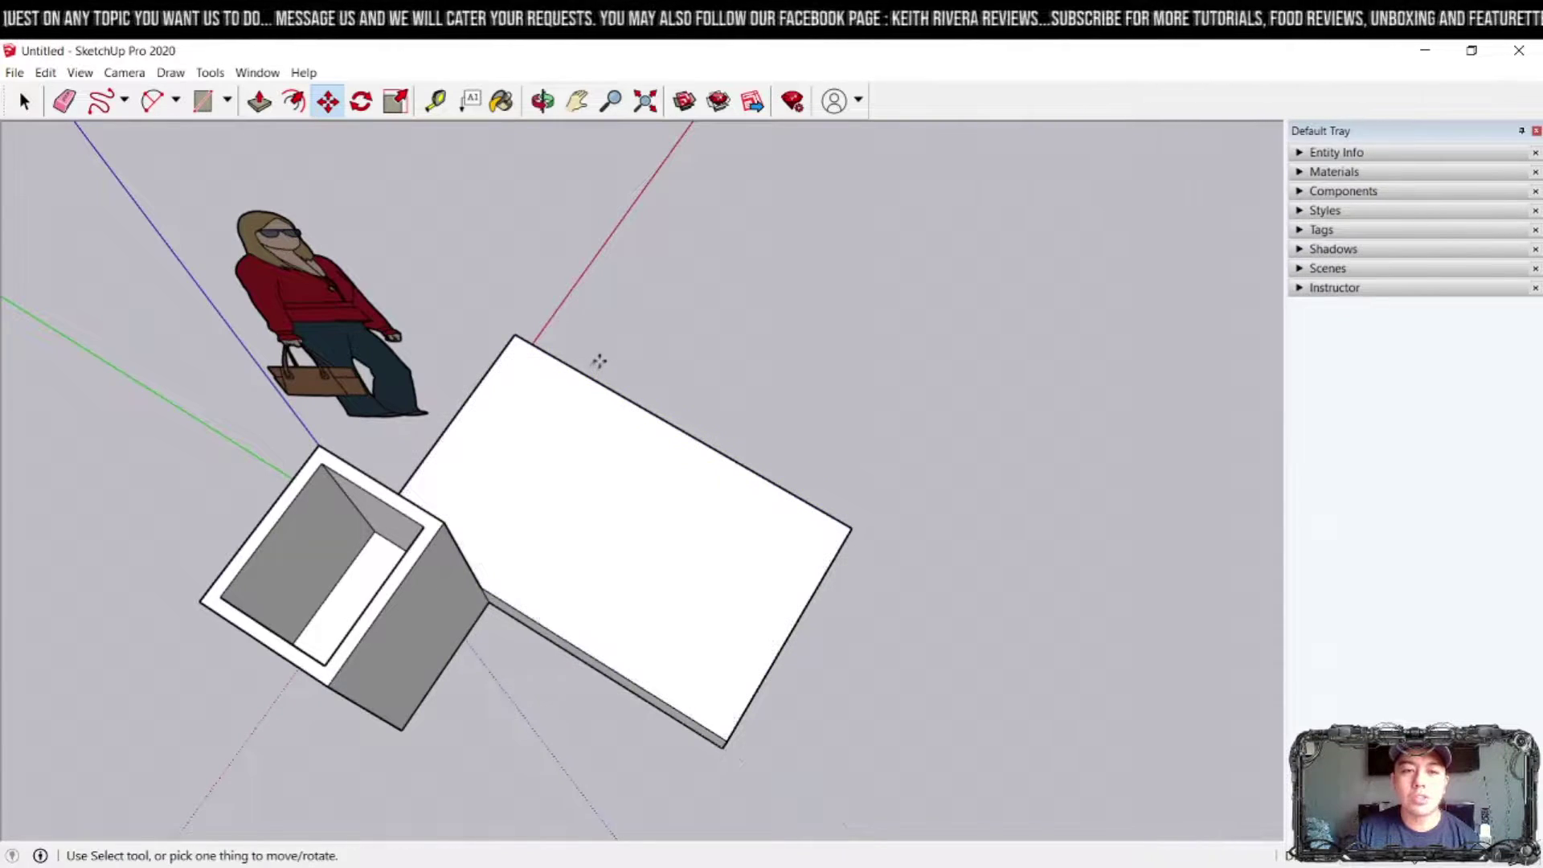
pyautogui.click(537, 423)
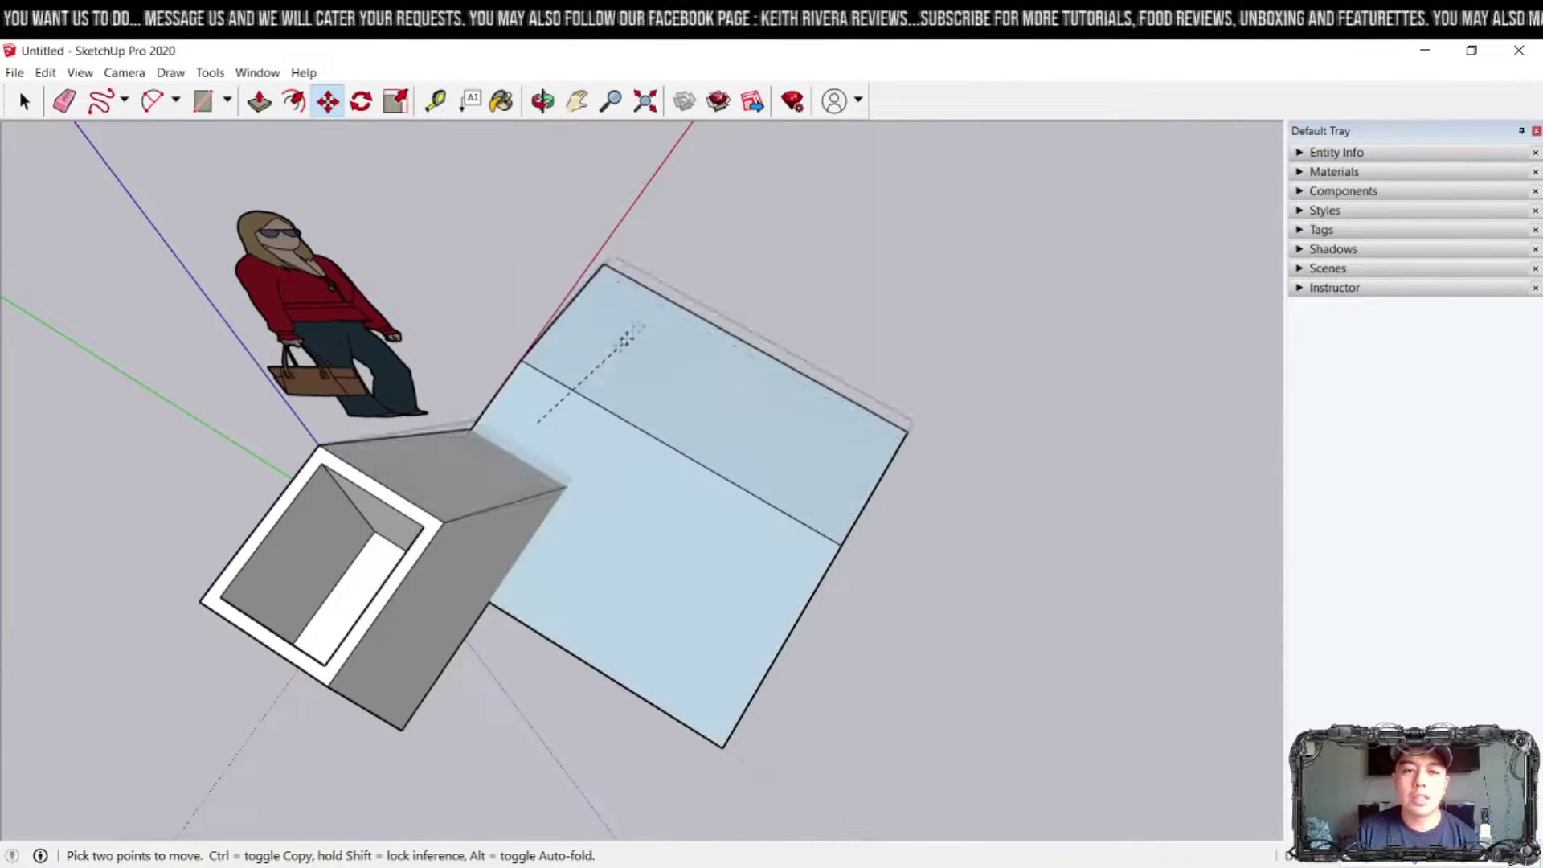
pyautogui.click(677, 300)
pyautogui.hotkey('ctrl', 'z')
# - Draw a rectangle on the ground apart from the slab, on the near side of the red axis
pyautogui.moveTo(1002, 520); pyautogui.dragTo(689, 385, button='middle')
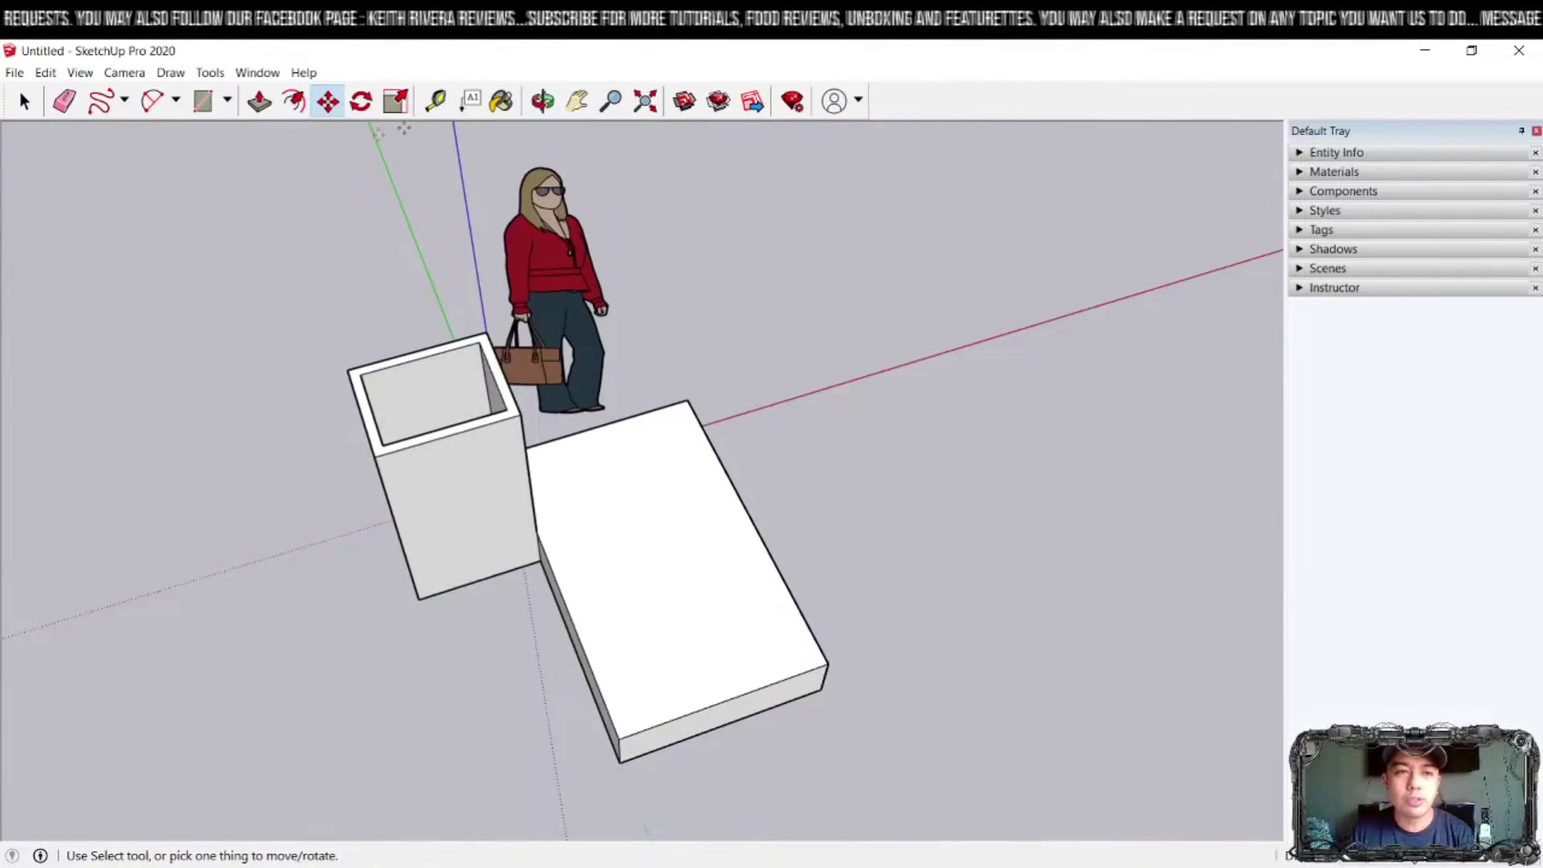
pyautogui.click(202, 100)
pyautogui.click(992, 467)
pyautogui.click(1235, 551)
# - Select the new ground rectangle with all its edges and make it a group
pyautogui.press('space')
pyautogui.moveTo(924, 390); pyautogui.dragTo(1282, 776)
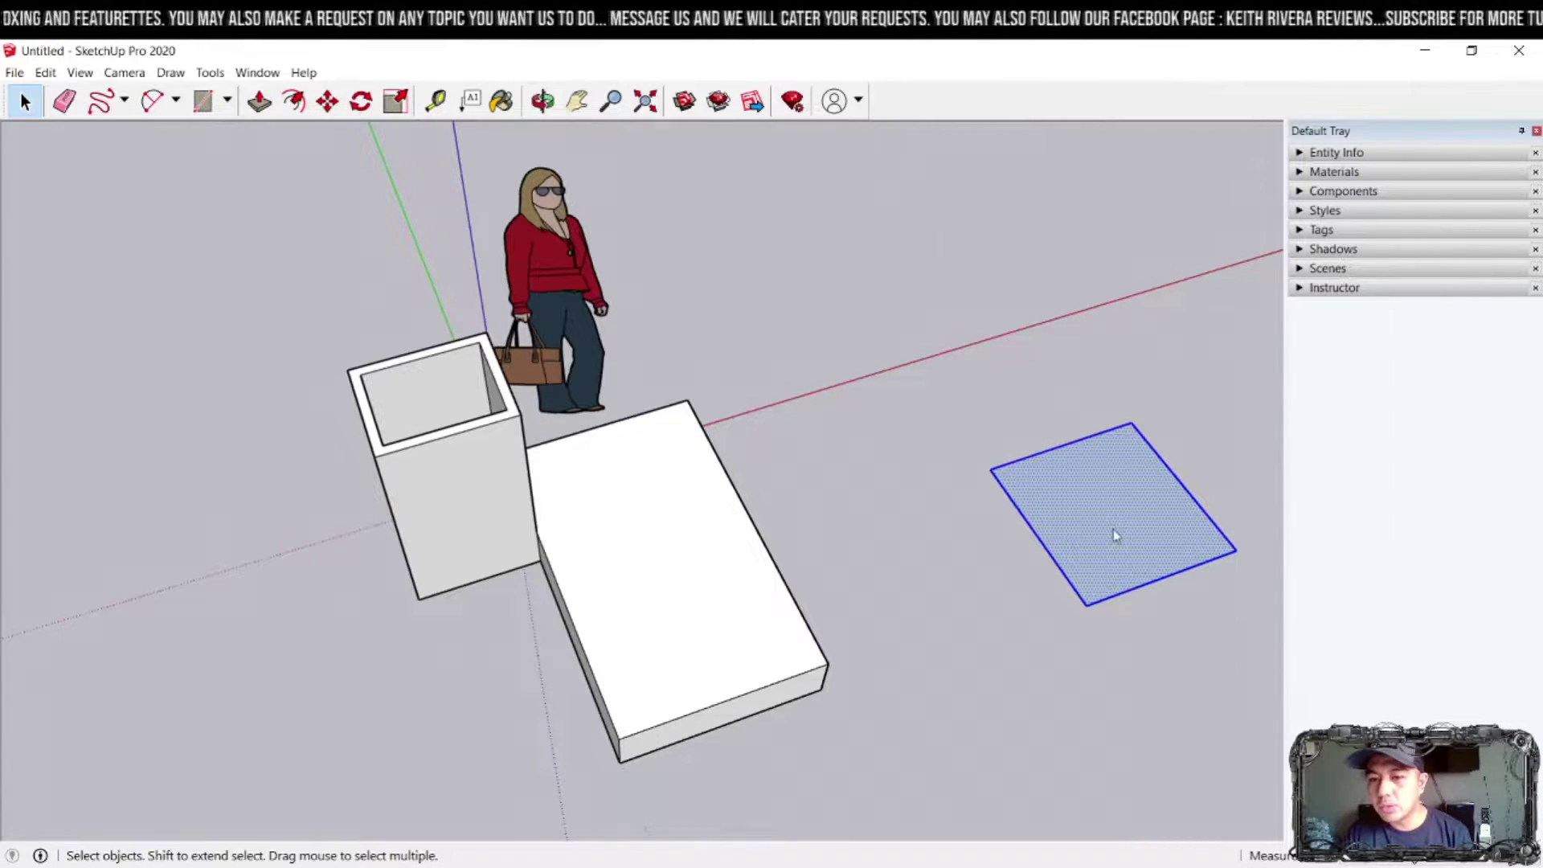
pyautogui.rightClick(1140, 619)
pyautogui.click(1140, 632)
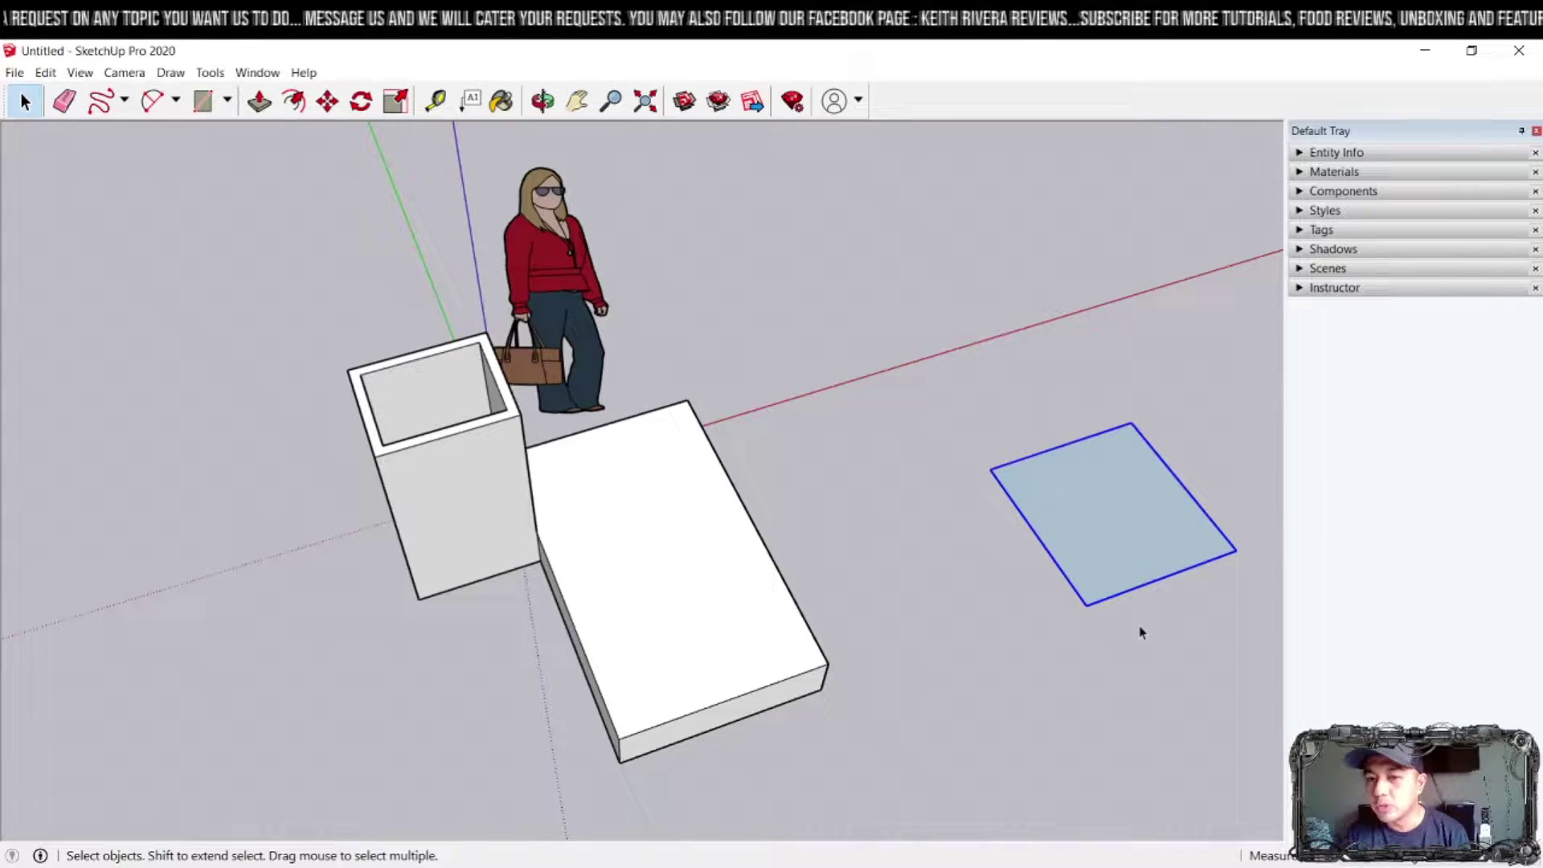
# - Try moving the grouped rectangle across the red axis, undo that, and shift it slightly toward the axis instead
pyautogui.click(328, 101)
pyautogui.click(1031, 495)
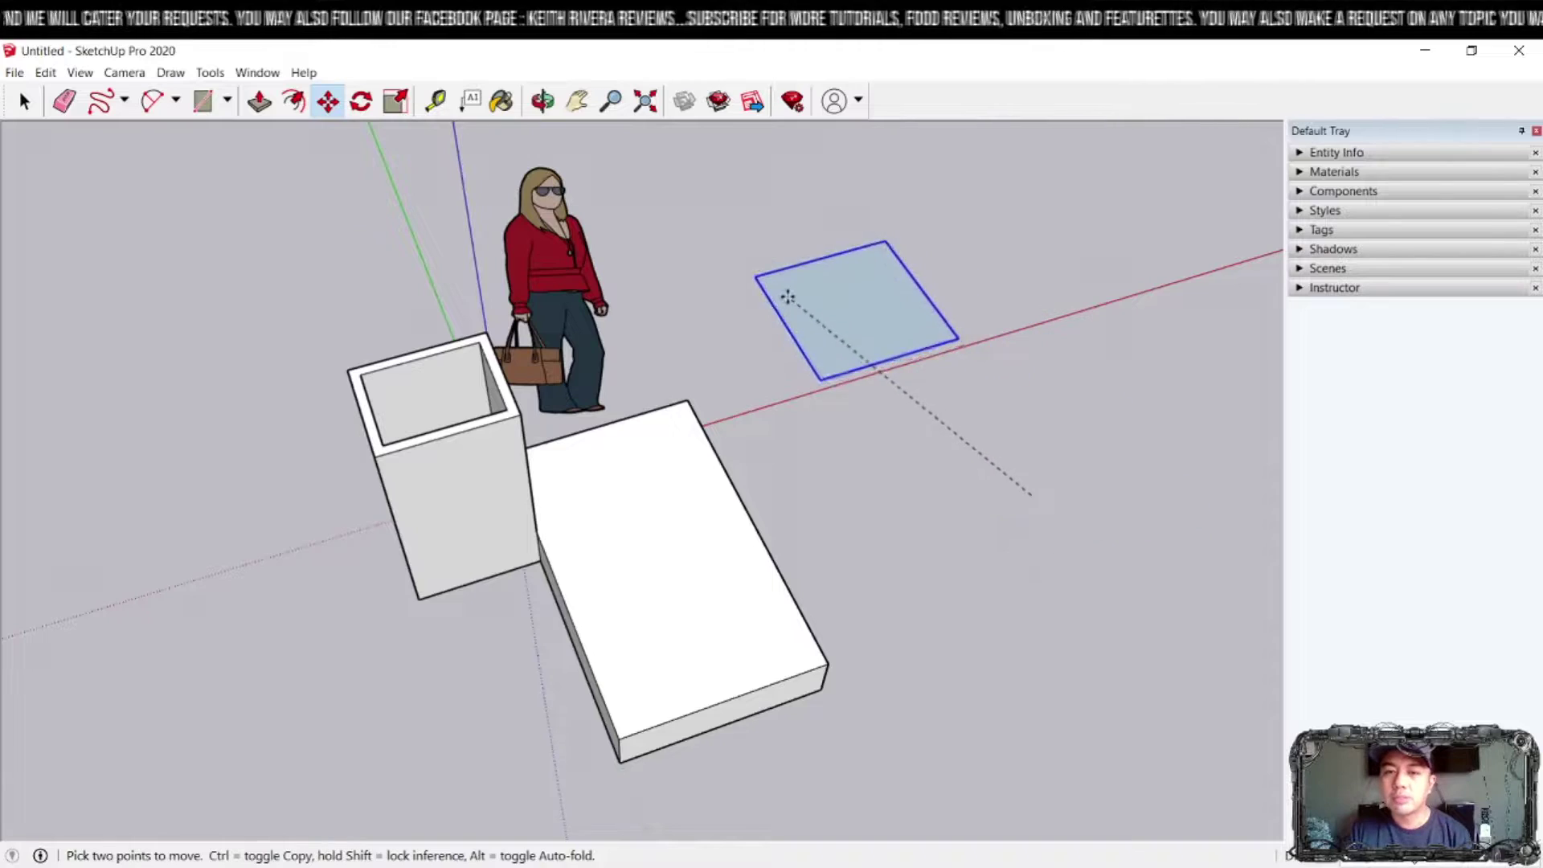
pyautogui.click(806, 334)
pyautogui.hotkey('ctrl', 'z')
pyautogui.click(1030, 509)
pyautogui.click(1146, 499)
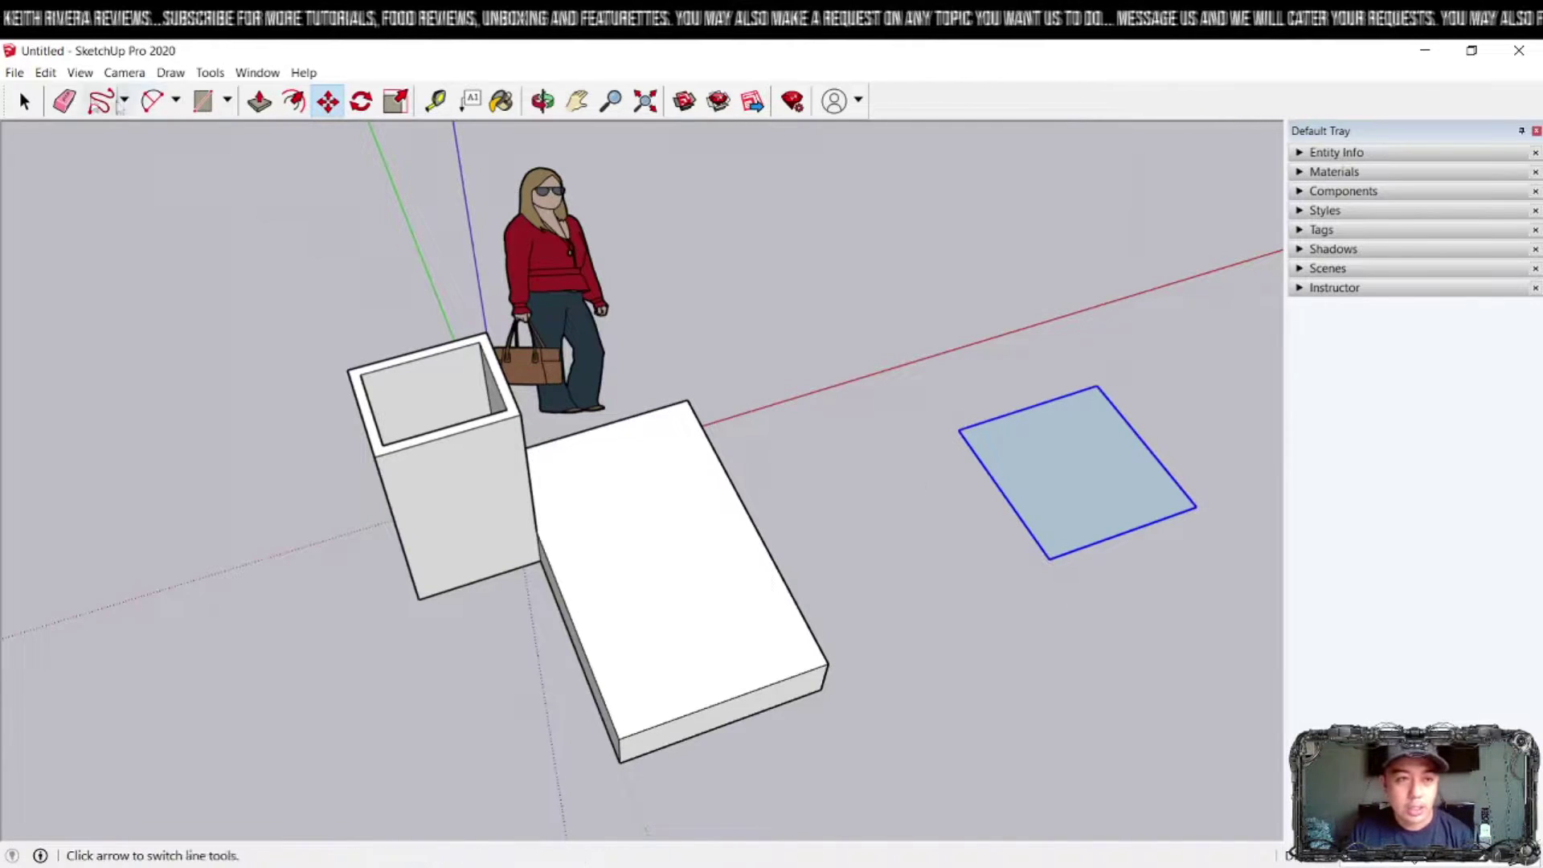
# - Draw a small rectangle on the ground on the far side of the red axis and Push/Pull it up into a box
pyautogui.click(25, 102)
pyautogui.click(203, 101)
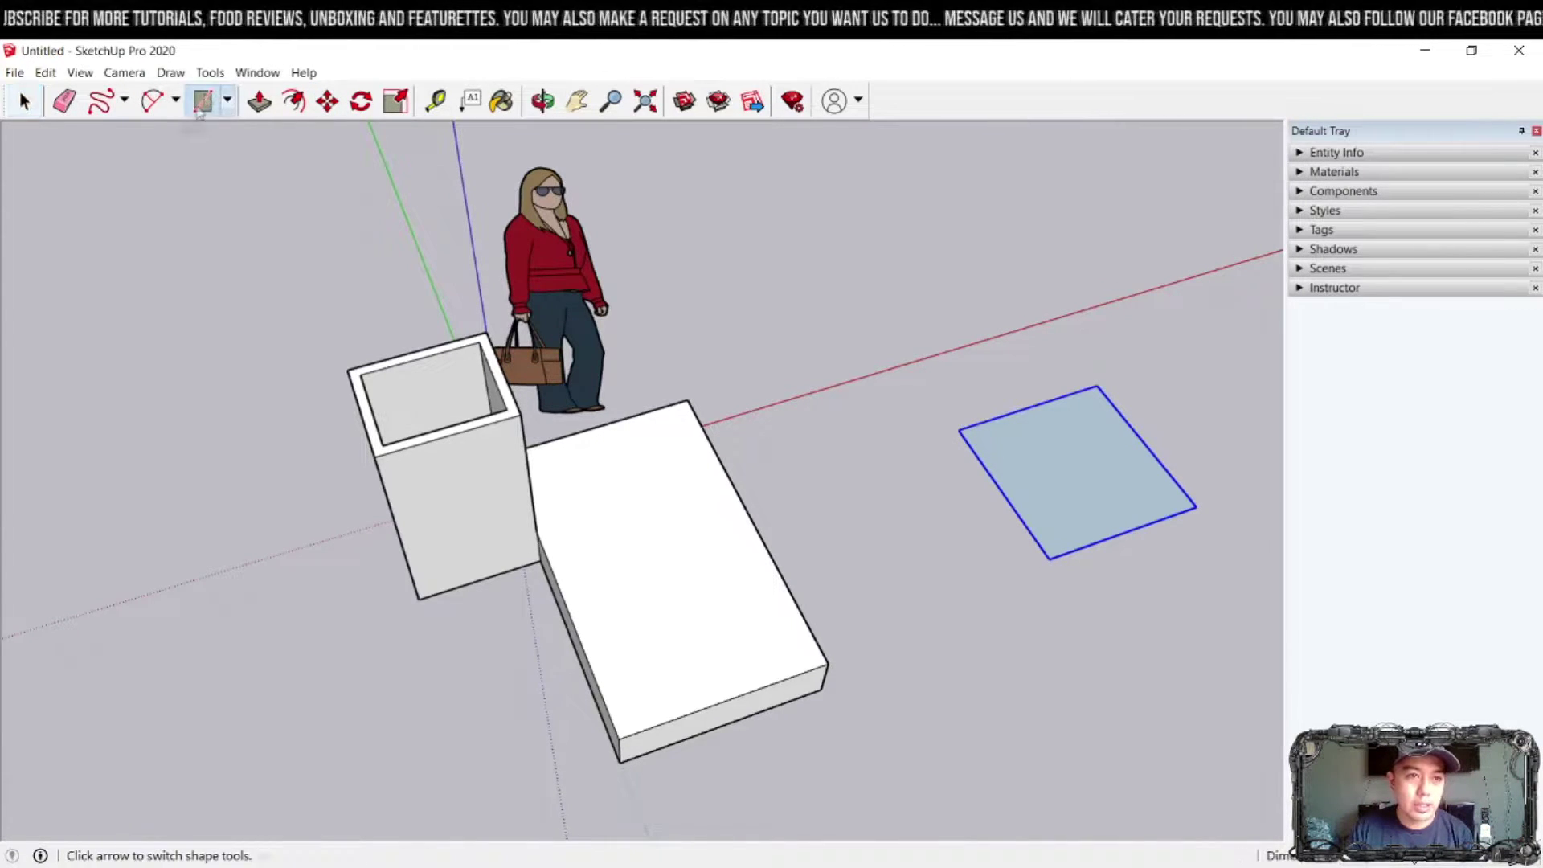
pyautogui.click(837, 278)
pyautogui.click(966, 346)
pyautogui.click(259, 100)
pyautogui.moveTo(923, 289); pyautogui.dragTo(927, 247)
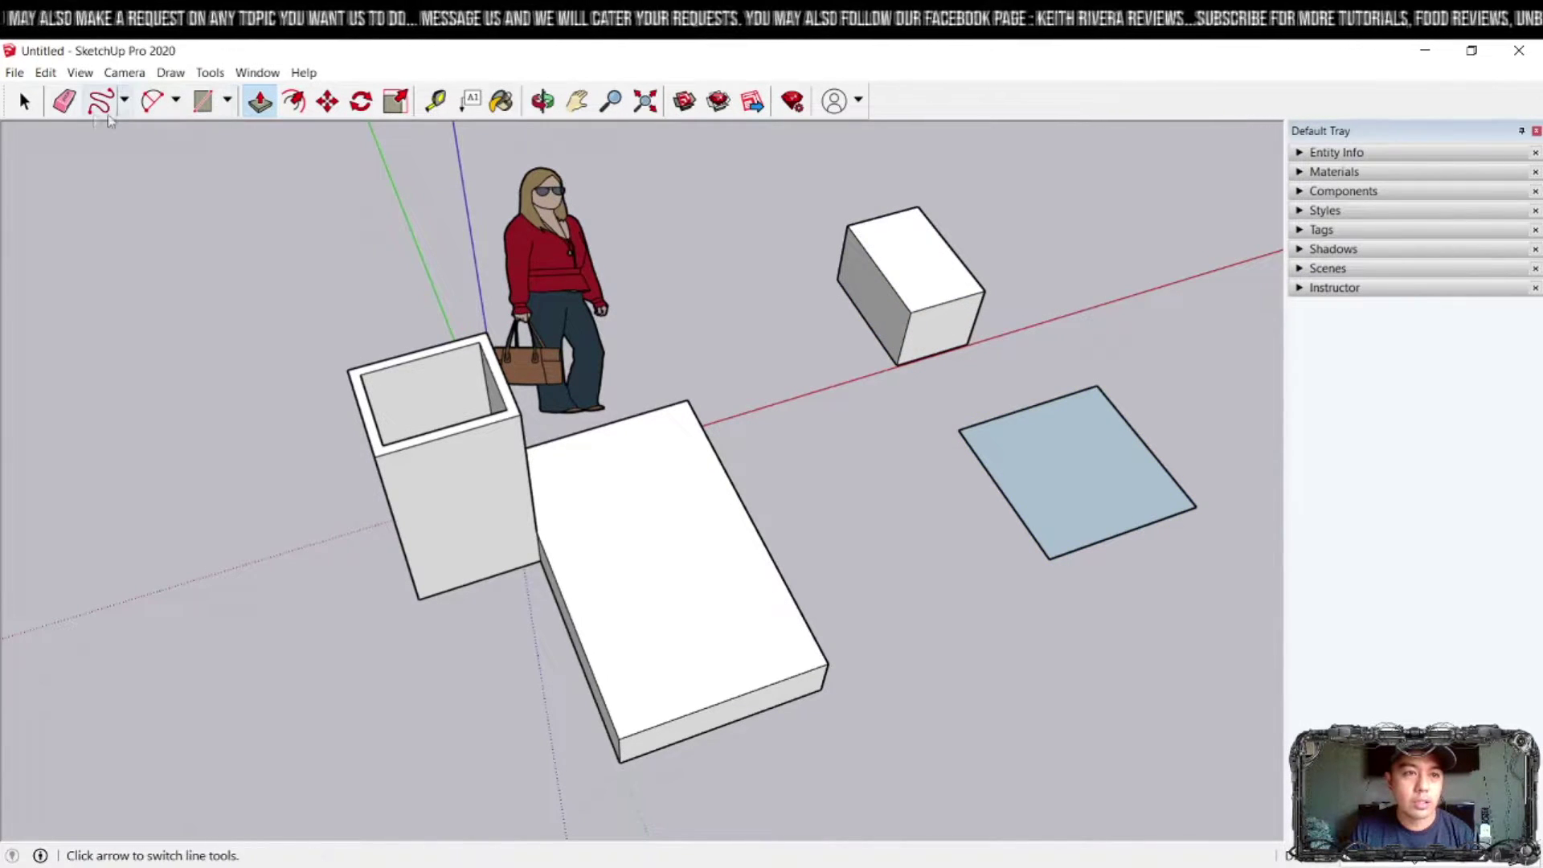
# - Group the entire small box and move it around, leaving it beyond the red axis, slightly closer to the figure
pyautogui.click(24, 101)
pyautogui.moveTo(762, 191); pyautogui.dragTo(1016, 391)
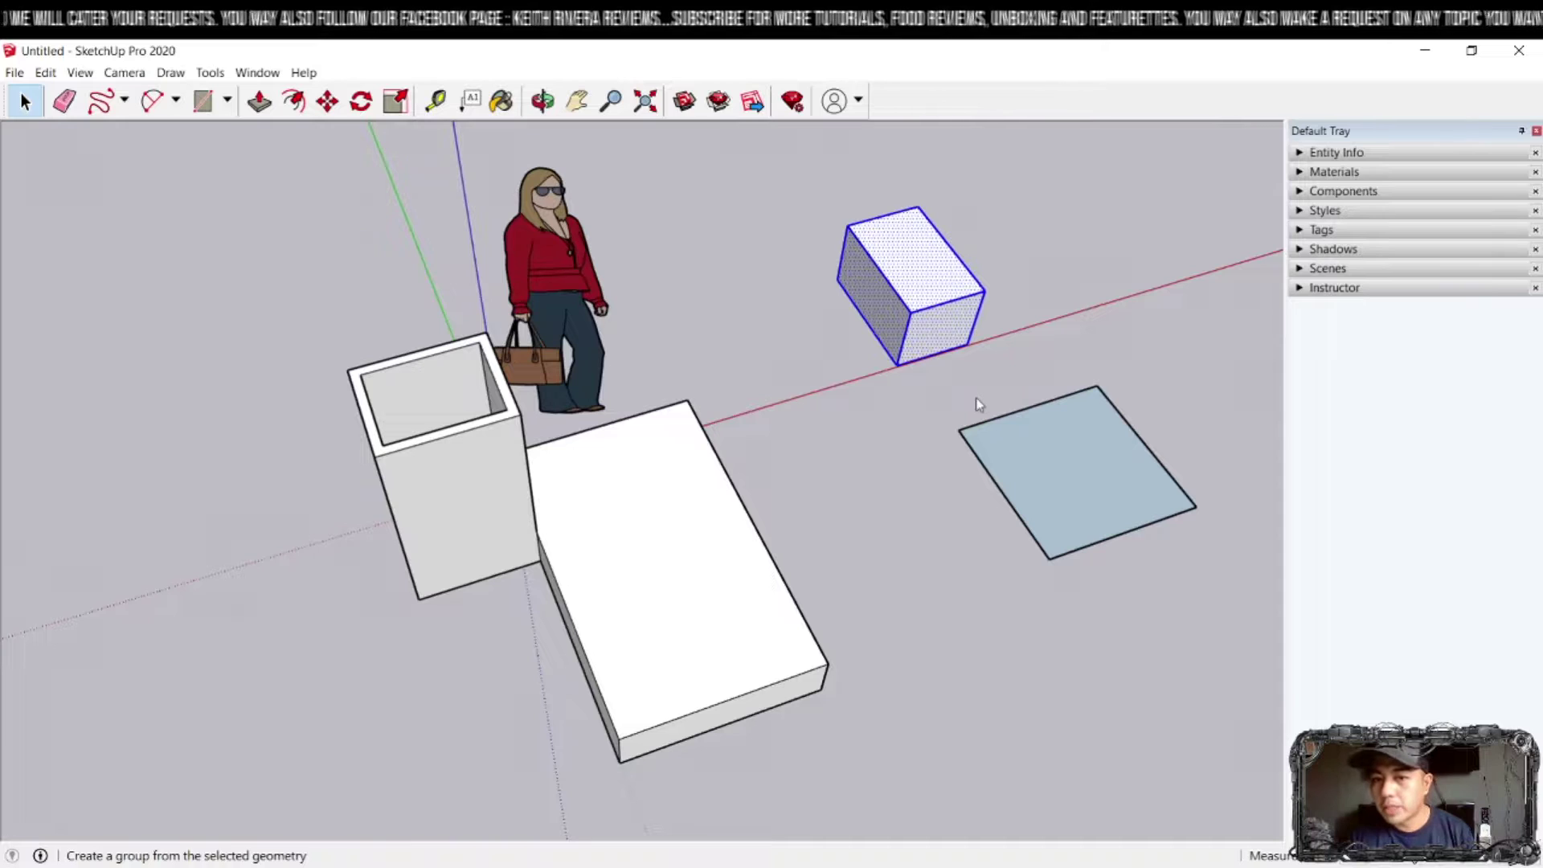
pyautogui.click(327, 101)
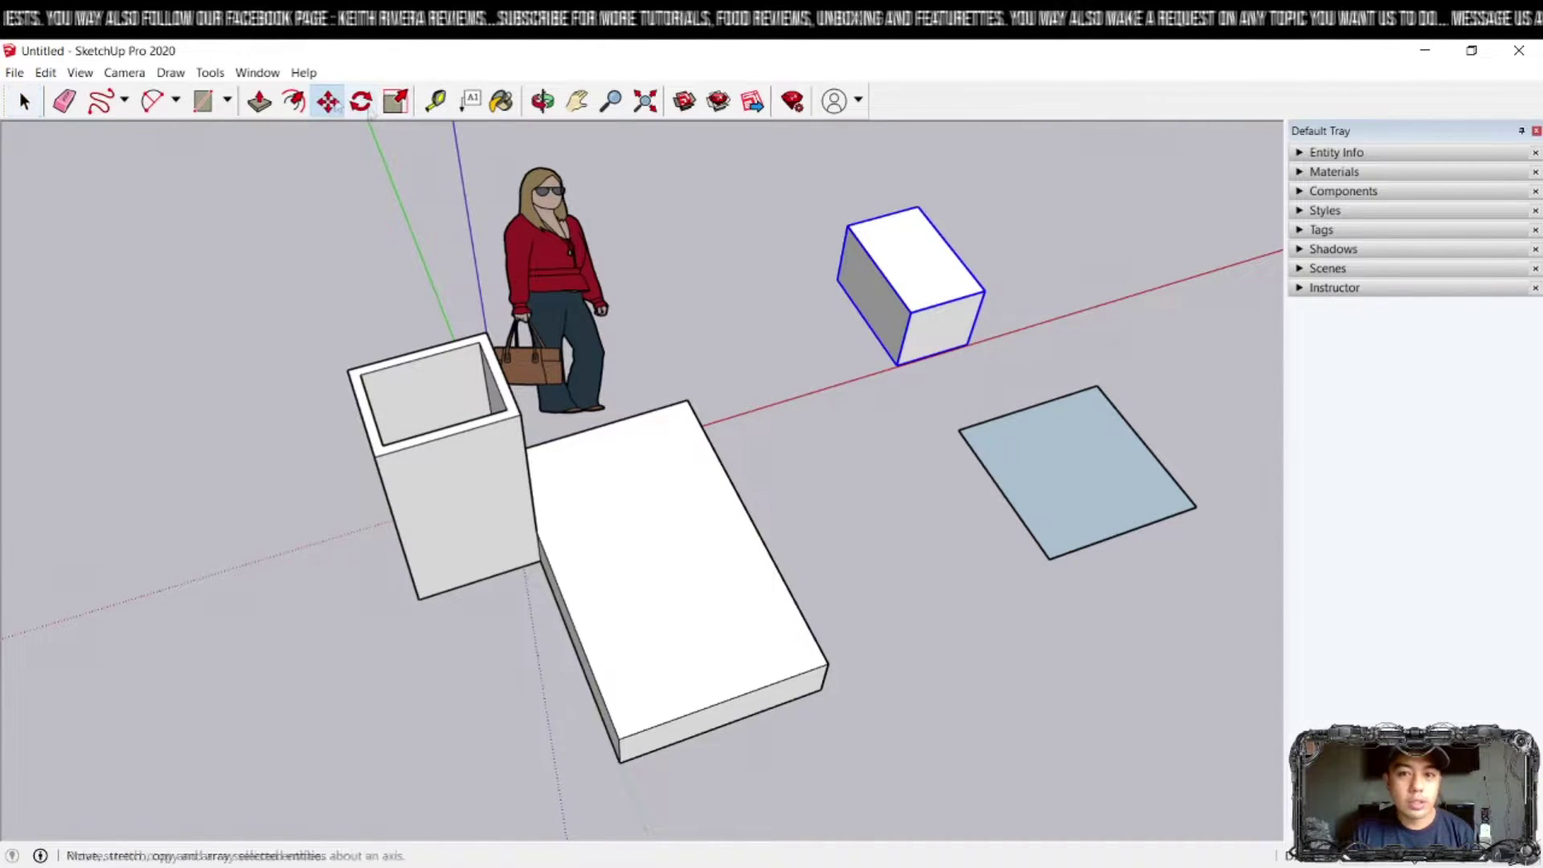
pyautogui.click(926, 268)
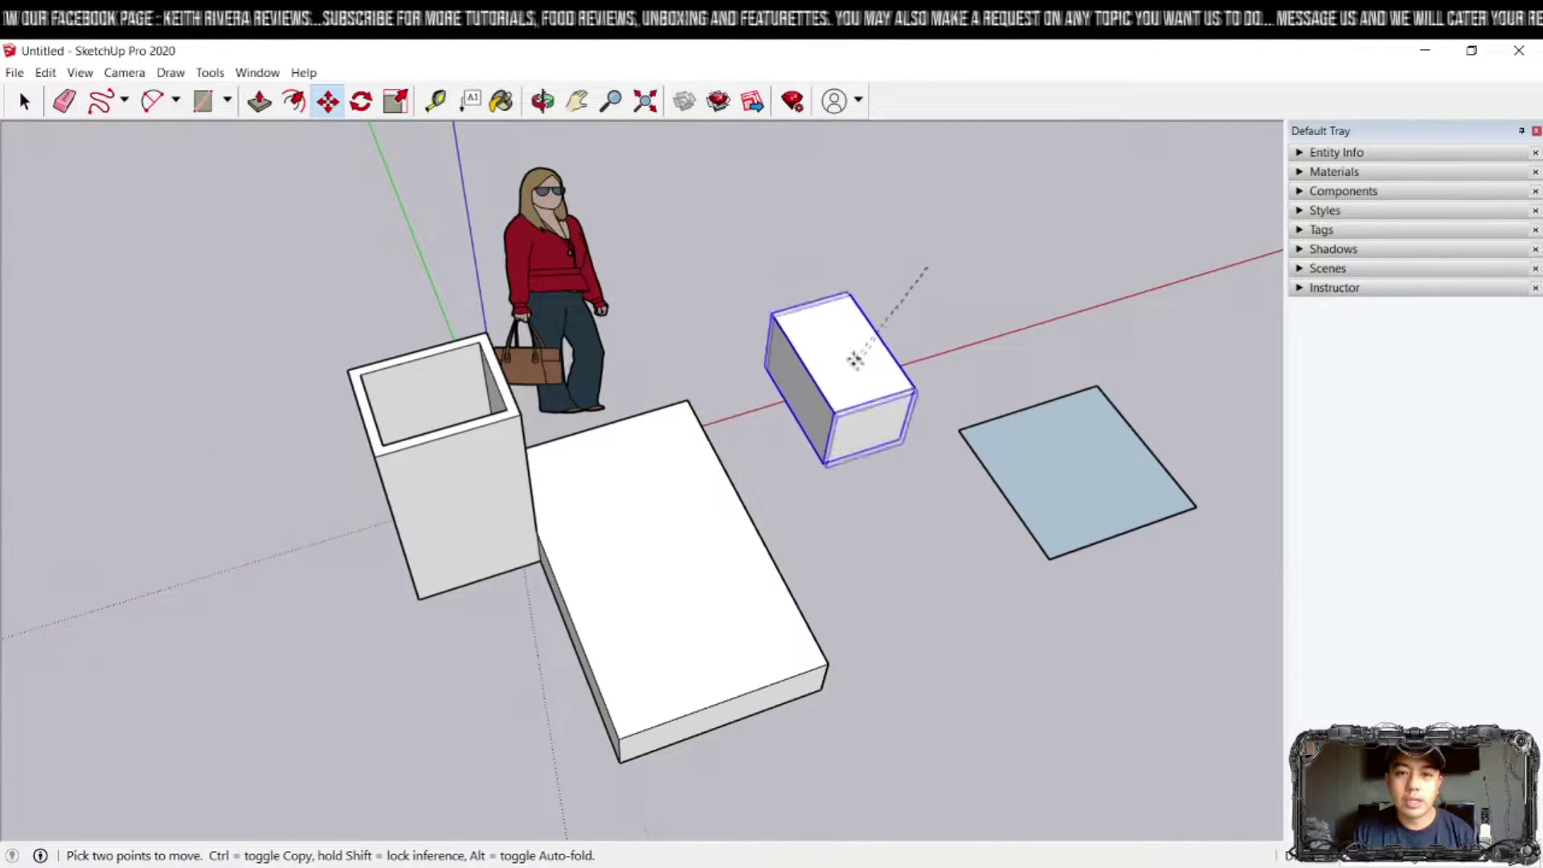
pyautogui.click(825, 294)
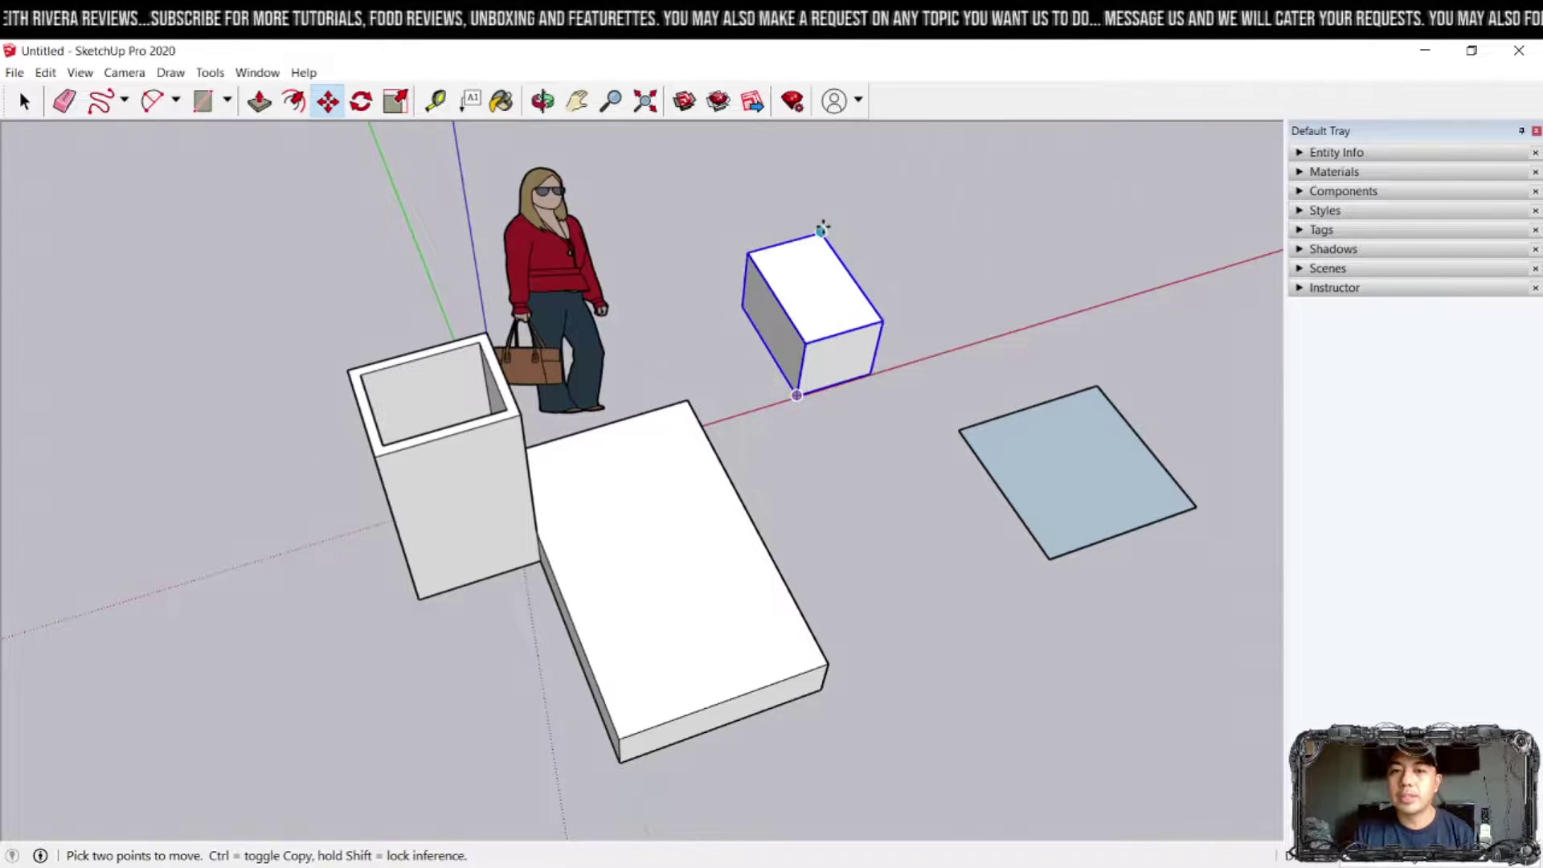
pyautogui.click(823, 228)
pyautogui.click(859, 189)
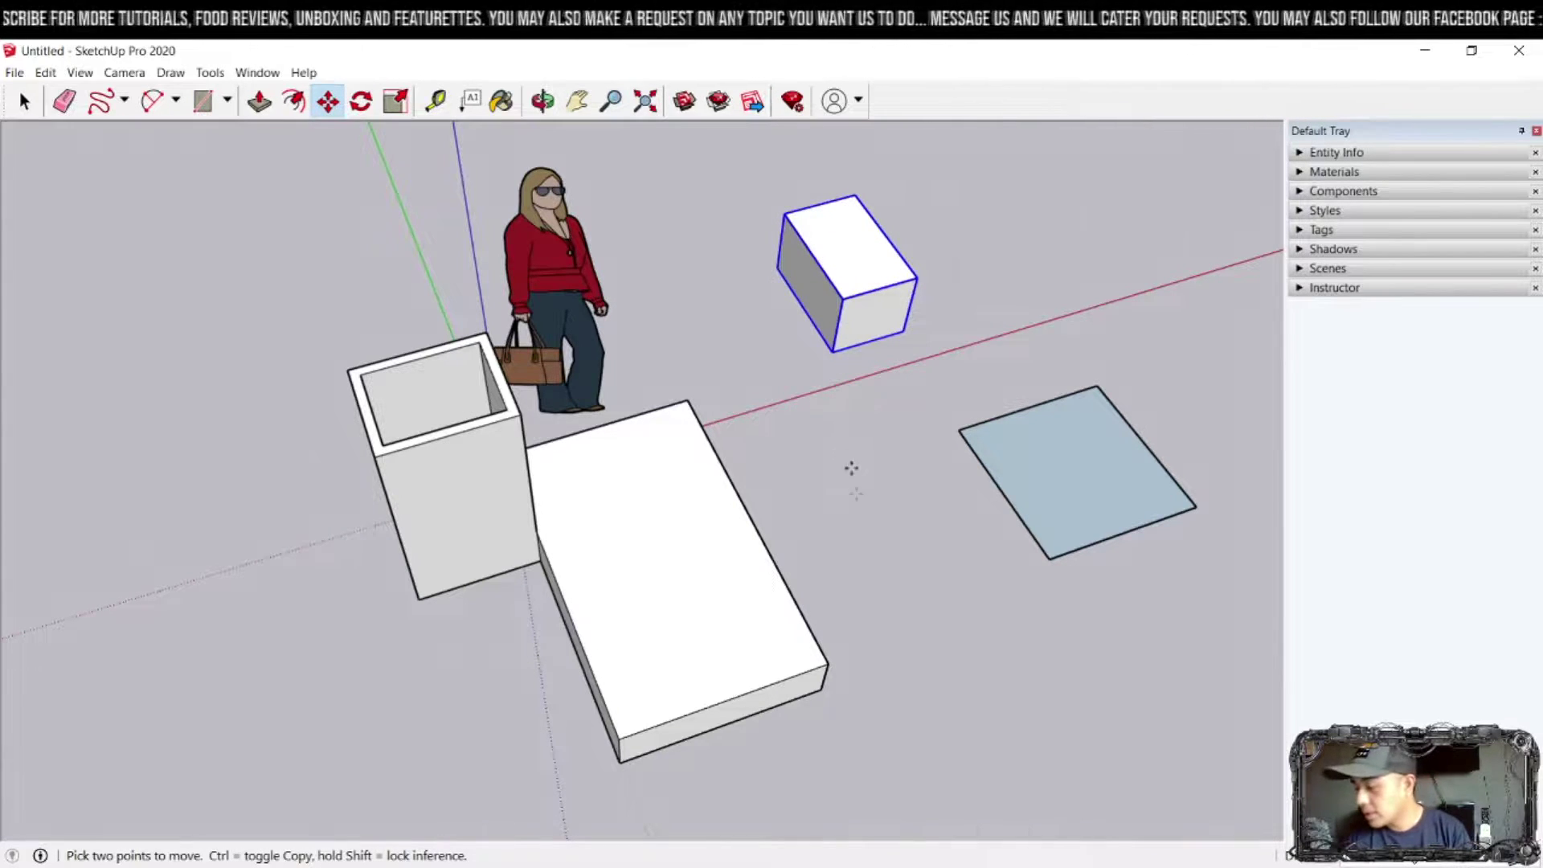
# - Try to rotate the grouped small box about its near top corner
pyautogui.click(362, 102)
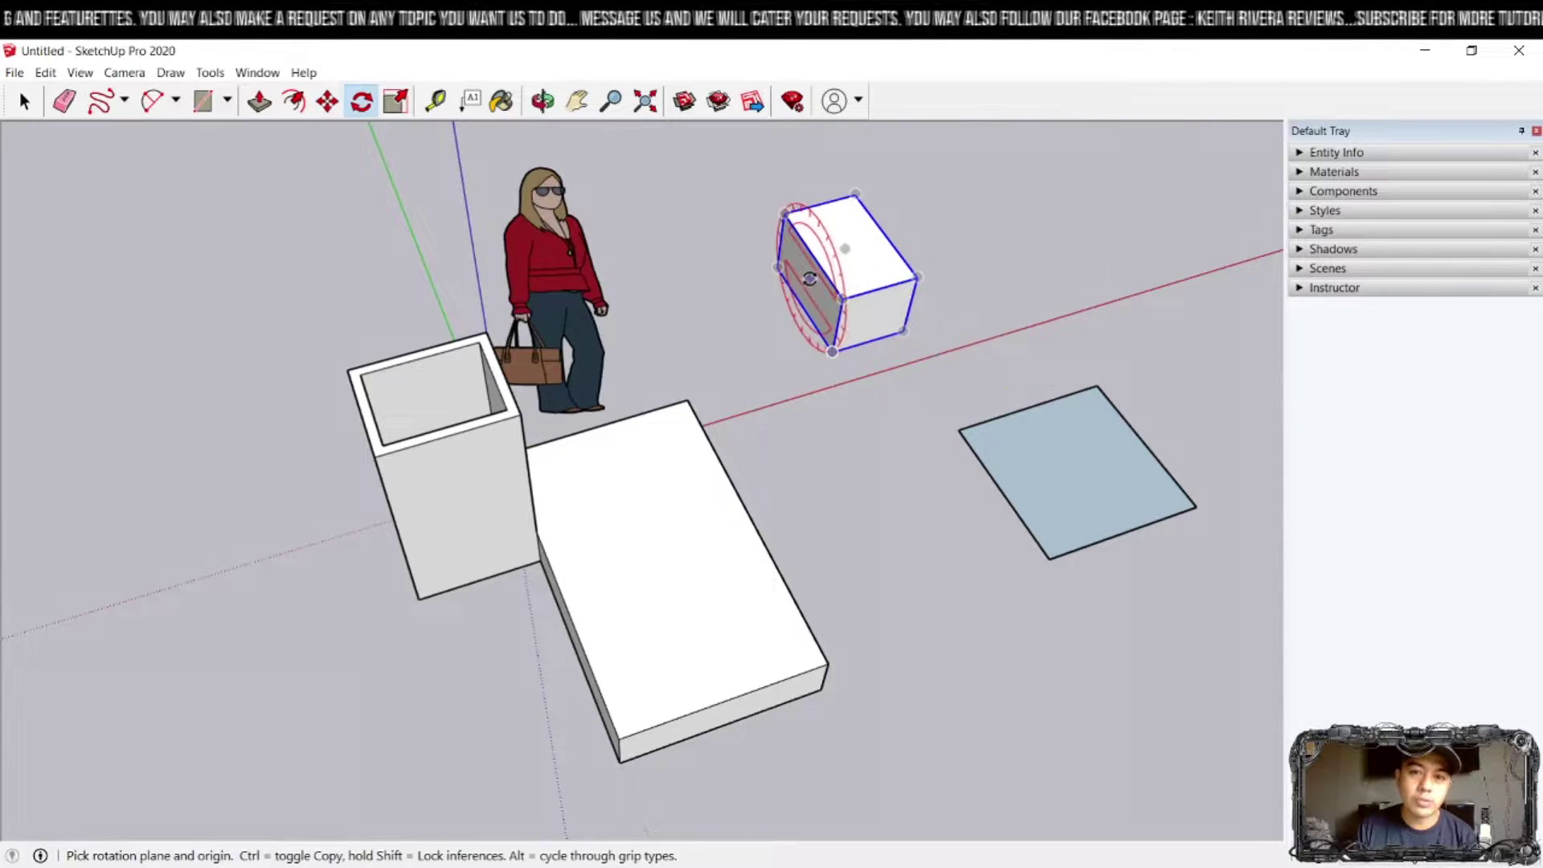
pyautogui.scroll(1, 795, 249)
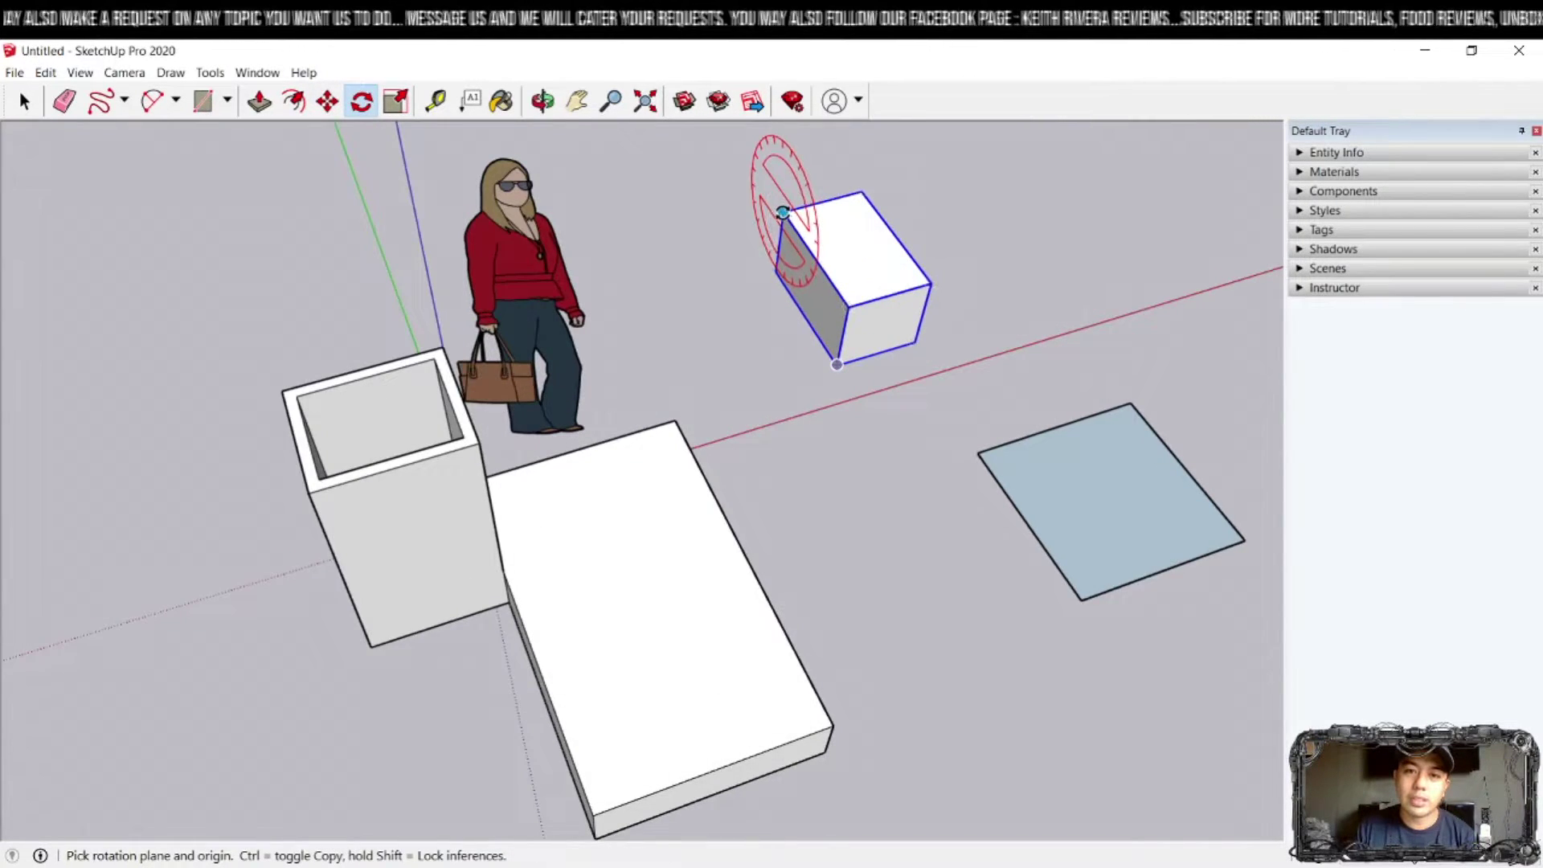
pyautogui.moveTo(899, 396); pyautogui.dragTo(1146, 290, button='middle')
pyautogui.scroll(4, 768, 368)
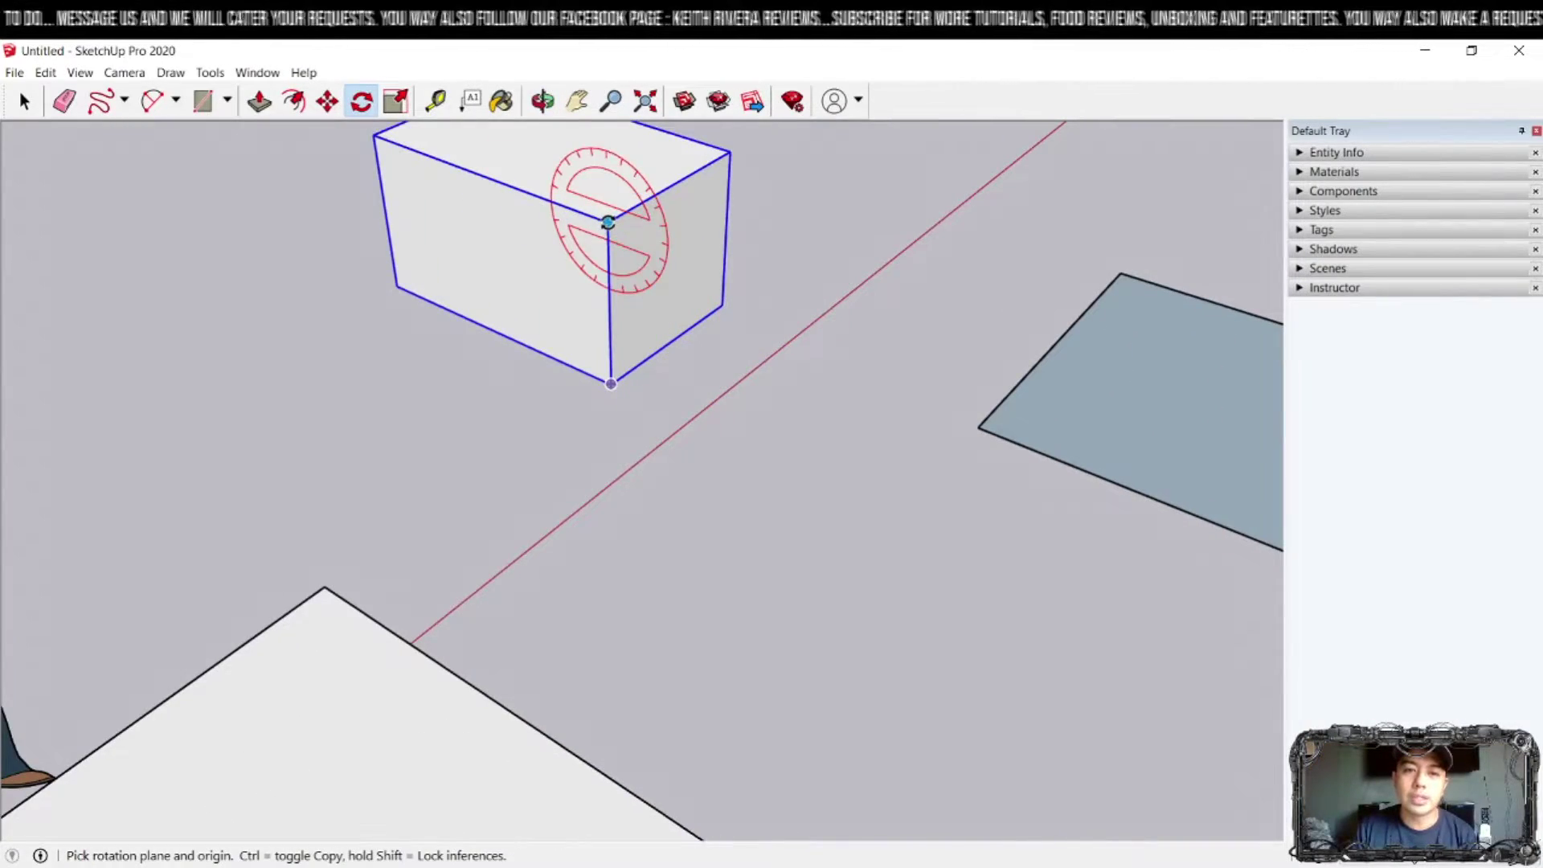
pyautogui.scroll(-2, 608, 223)
pyautogui.click(607, 221)
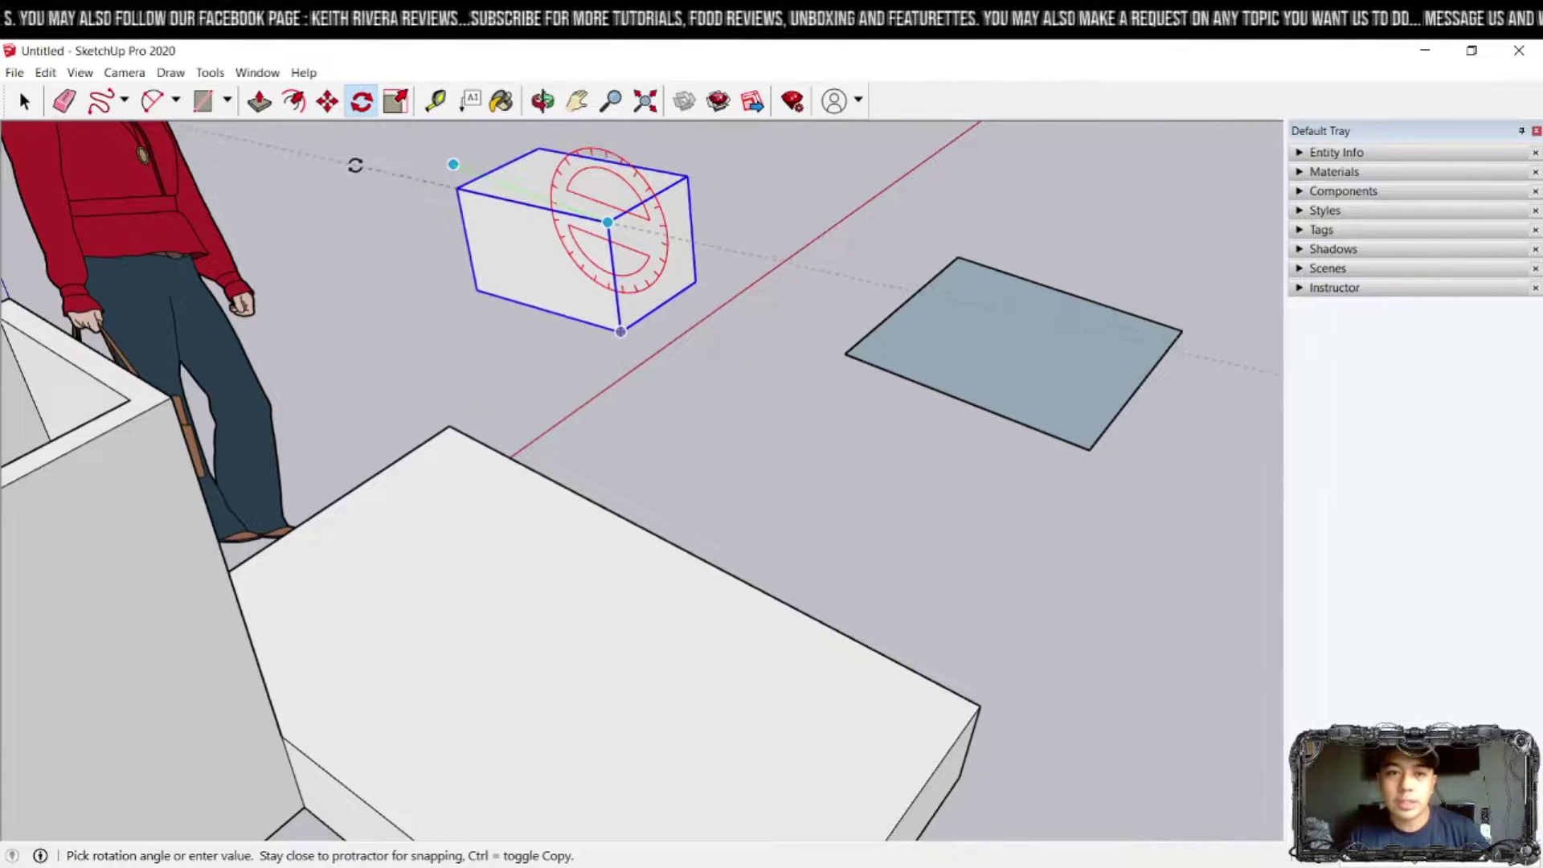
pyautogui.click(450, 162)
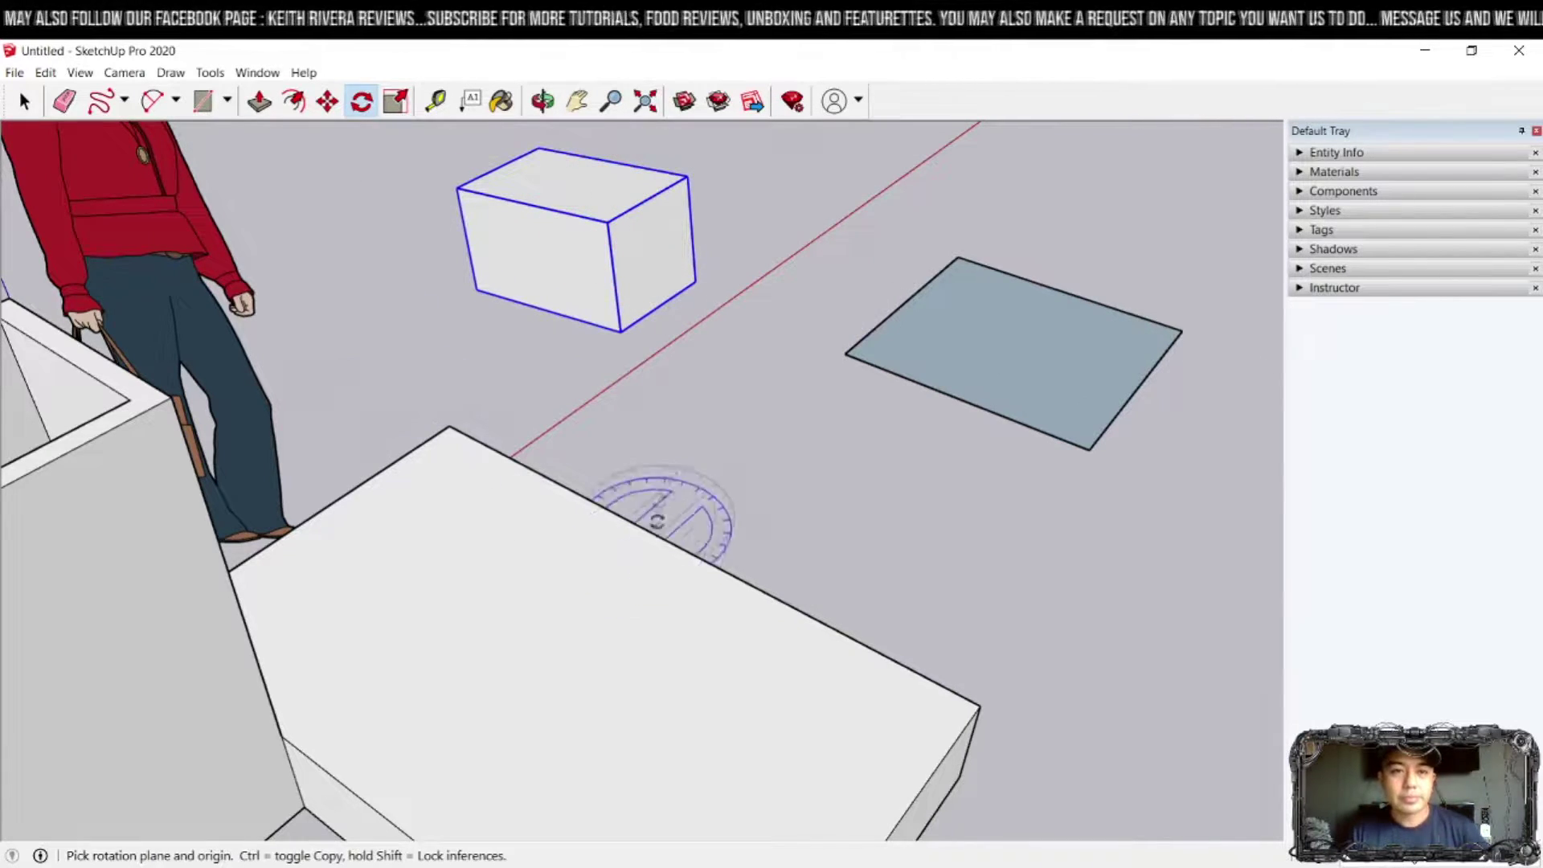
# - Scale the small box uniformly from its corner grips, first larger and finally a little smaller than its starting size
pyautogui.click(398, 101)
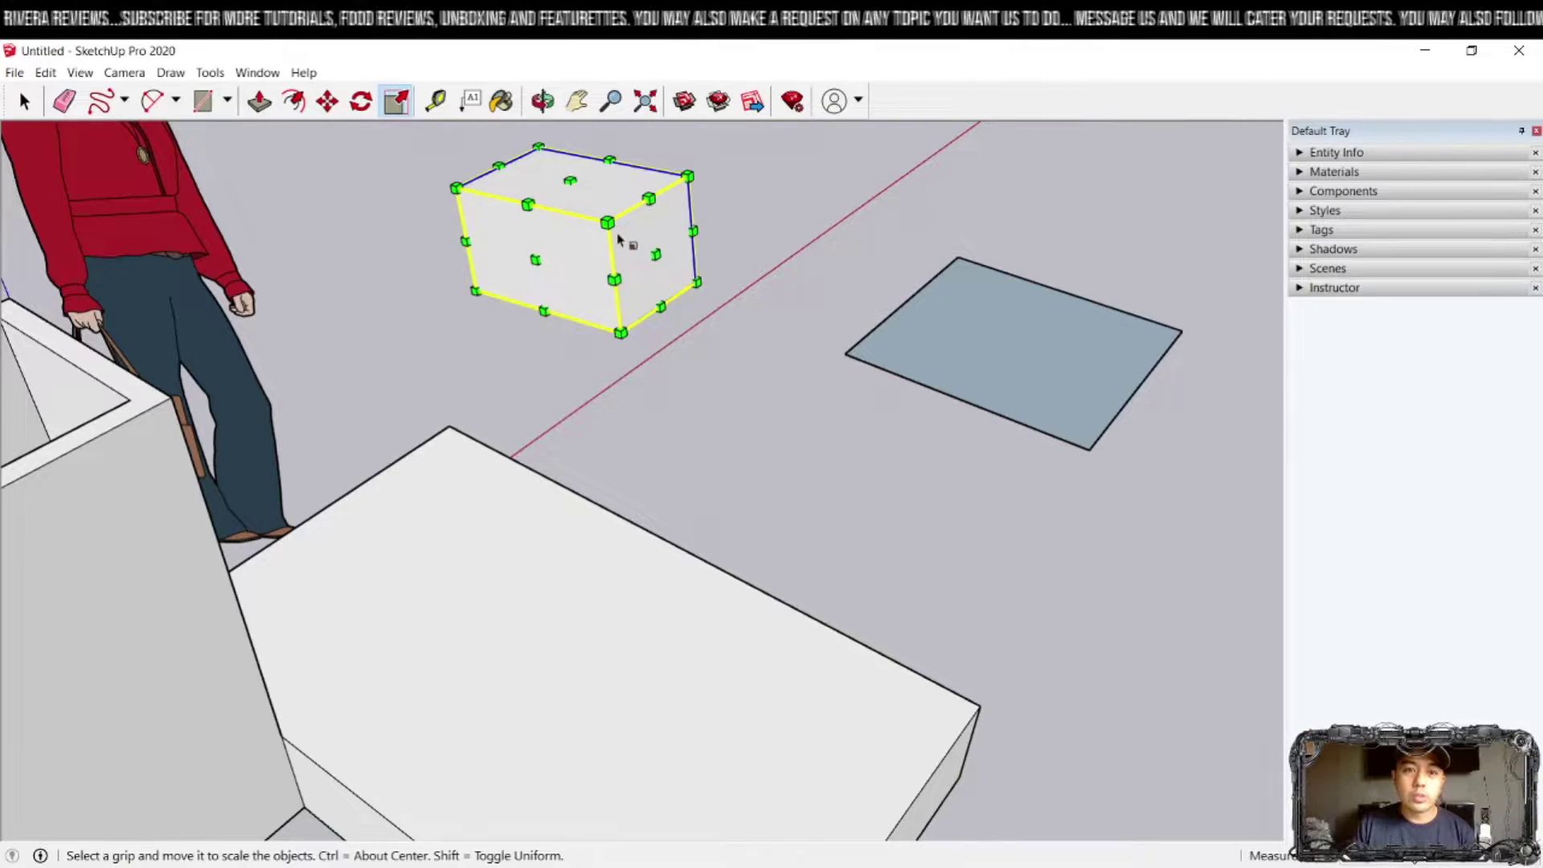
pyautogui.scroll(-3, 618, 219)
pyautogui.scroll(3, 635, 222)
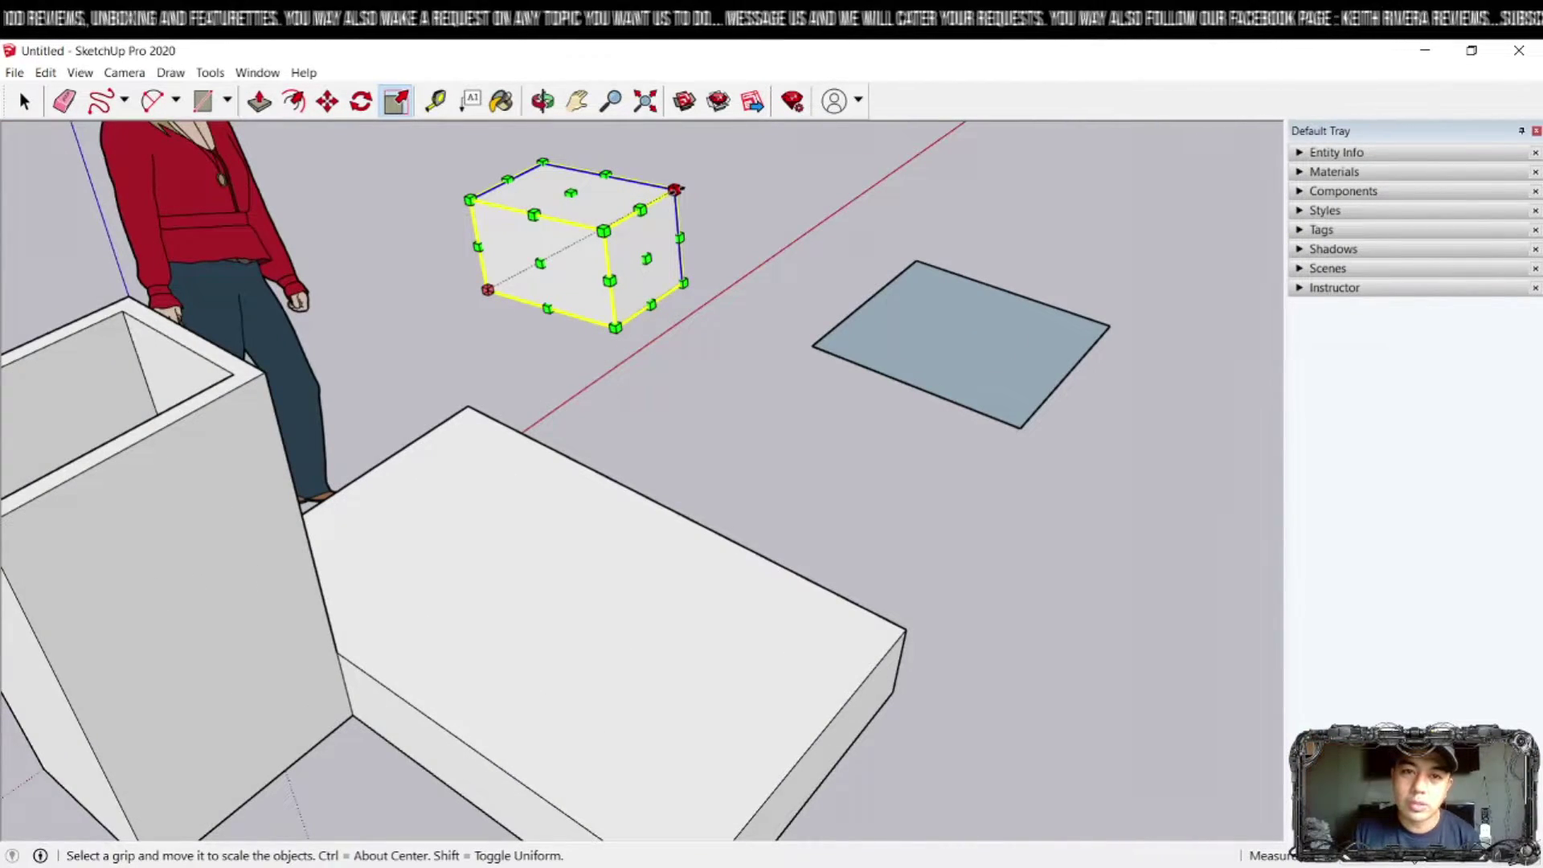
pyautogui.moveTo(675, 190); pyautogui.dragTo(820, 172)
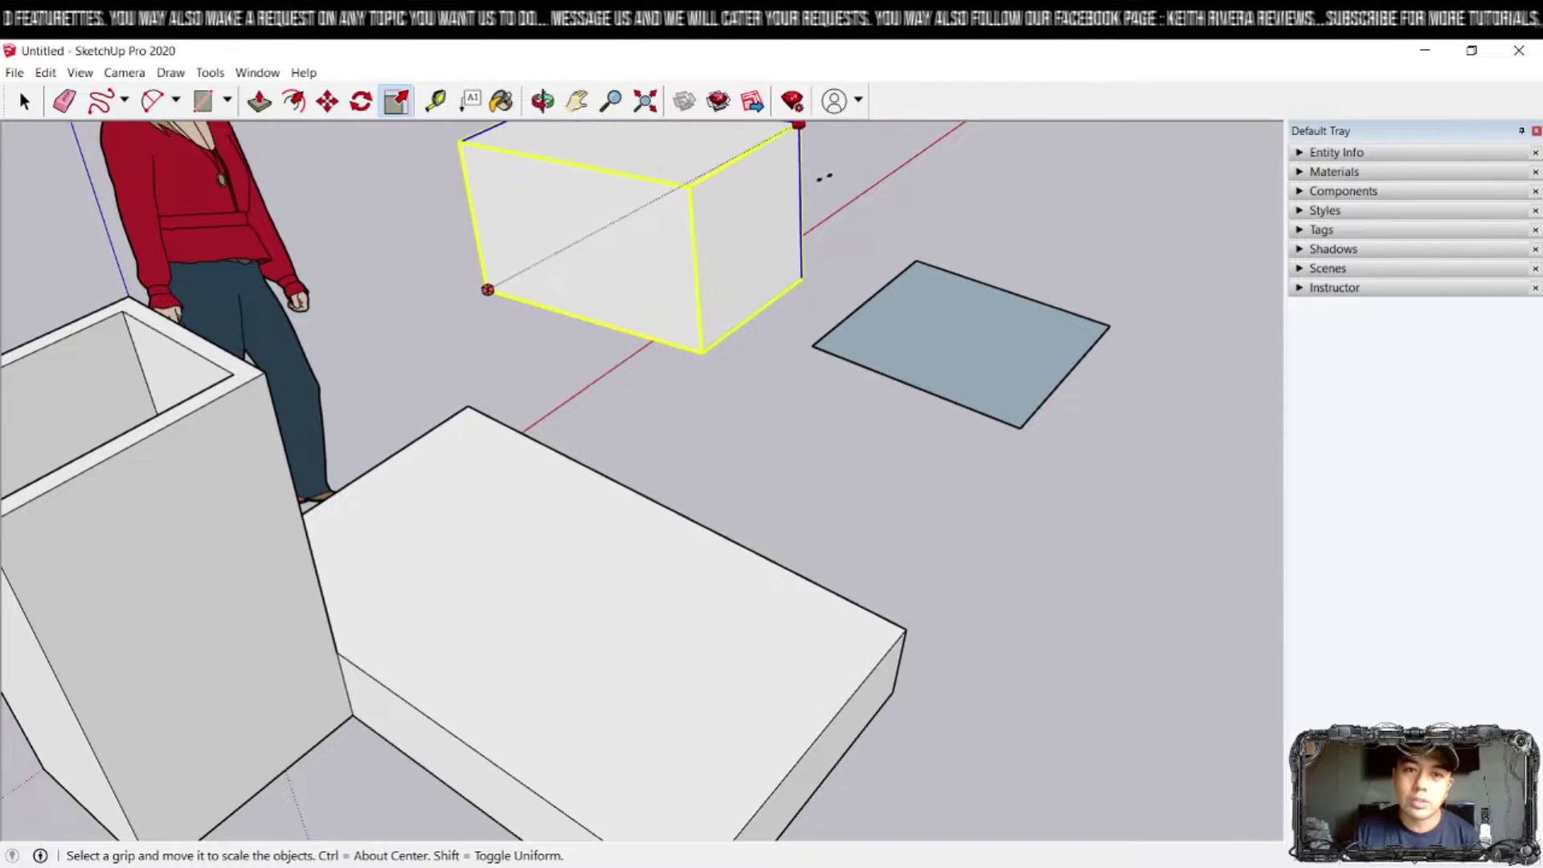
pyautogui.moveTo(689, 187); pyautogui.dragTo(641, 208)
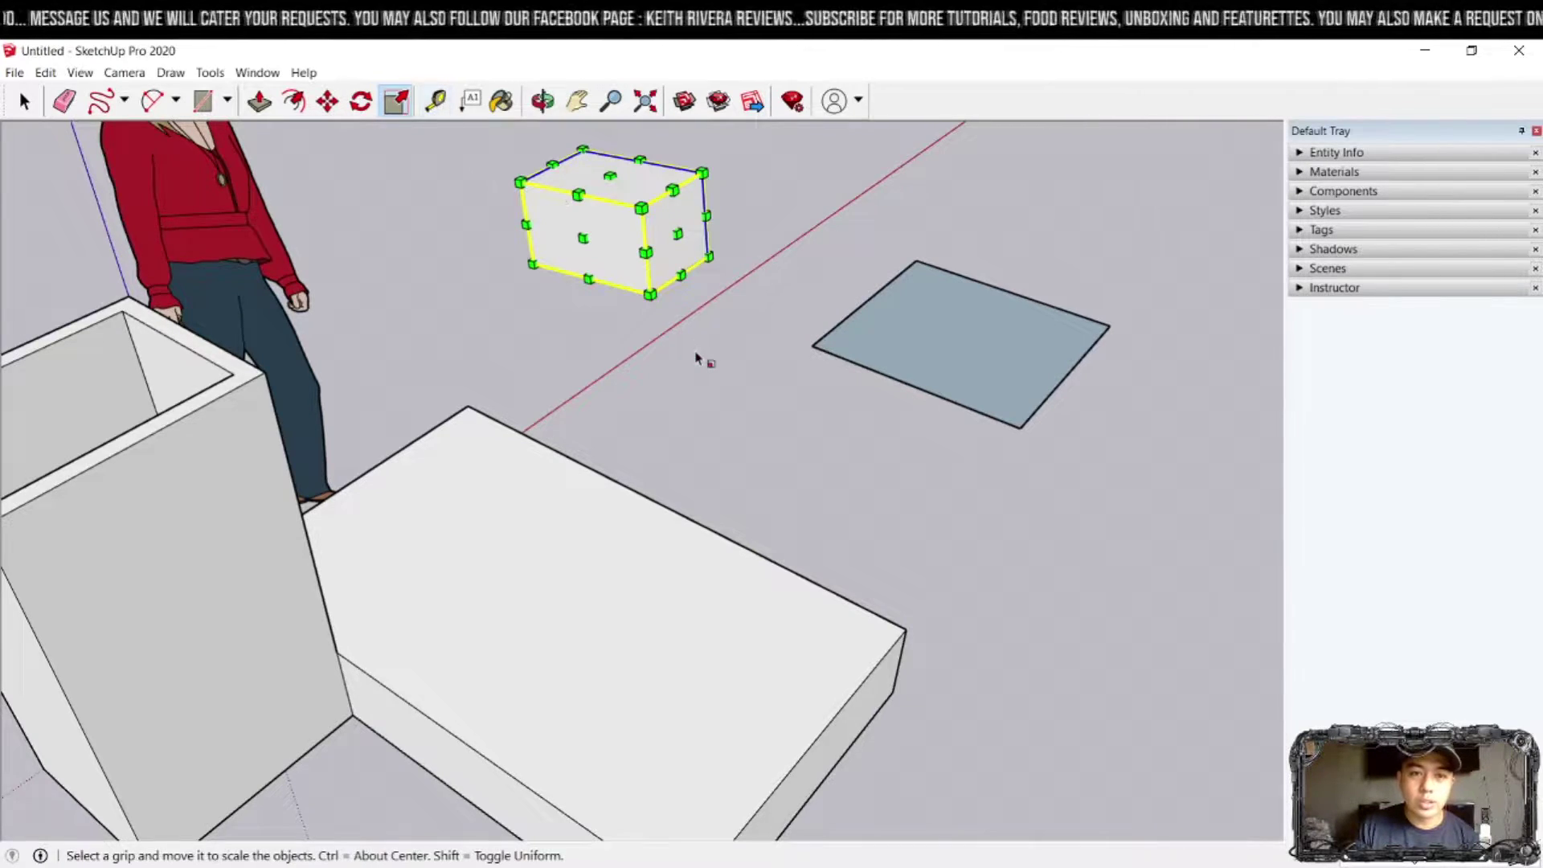
# - Create a Tape Measure guide along the small box's top front edge and measure the height of its front face
pyautogui.scroll(3, 695, 337)
pyautogui.scroll(-4, 699, 290)
pyautogui.scroll(2, 645, 141)
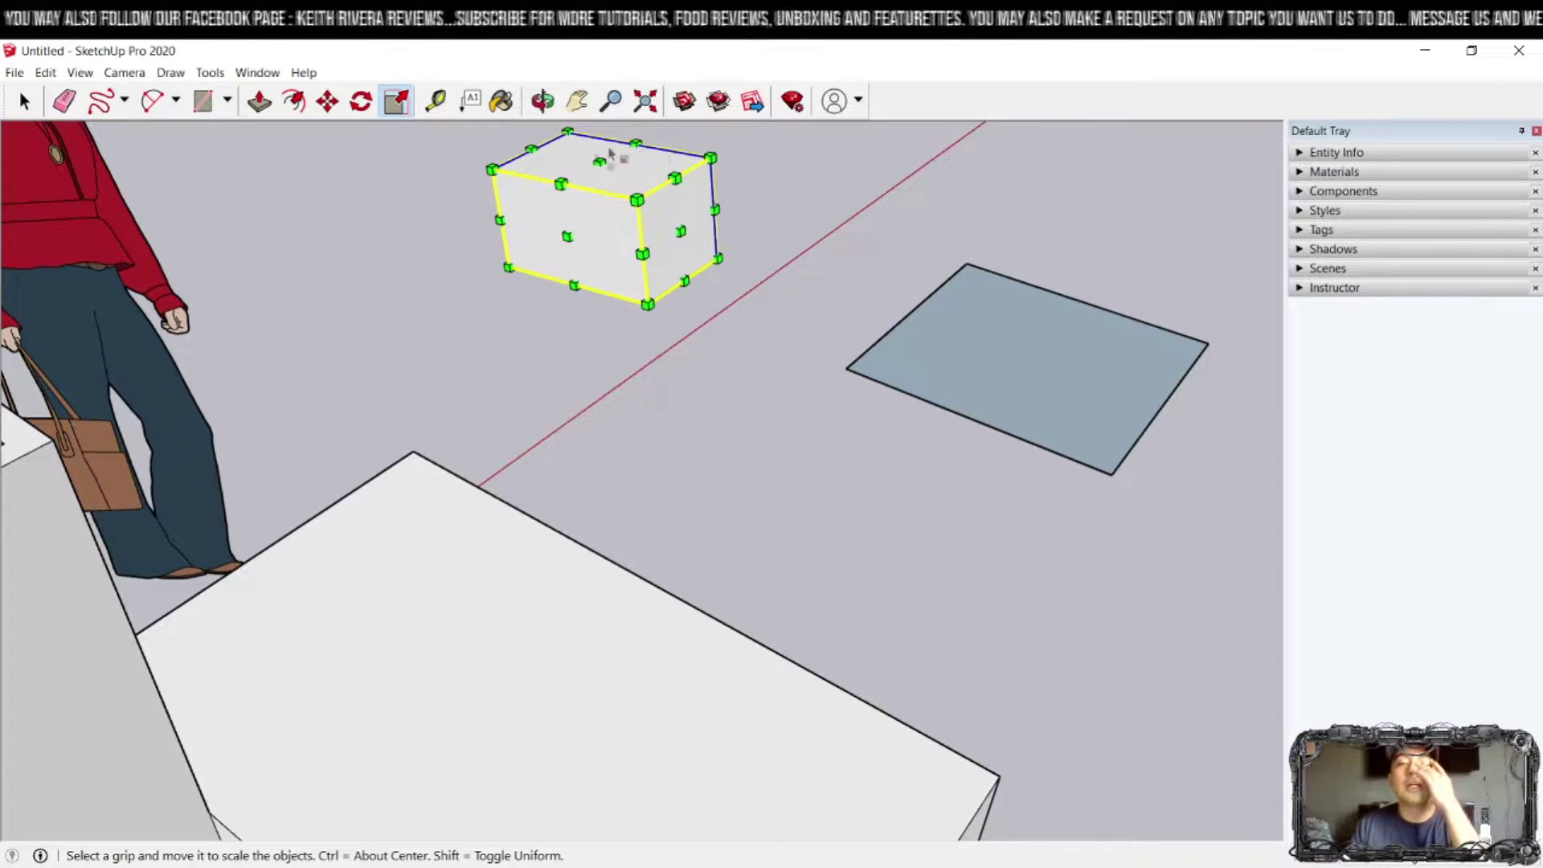
pyautogui.click(435, 100)
pyautogui.click(566, 268)
pyautogui.click(569, 173)
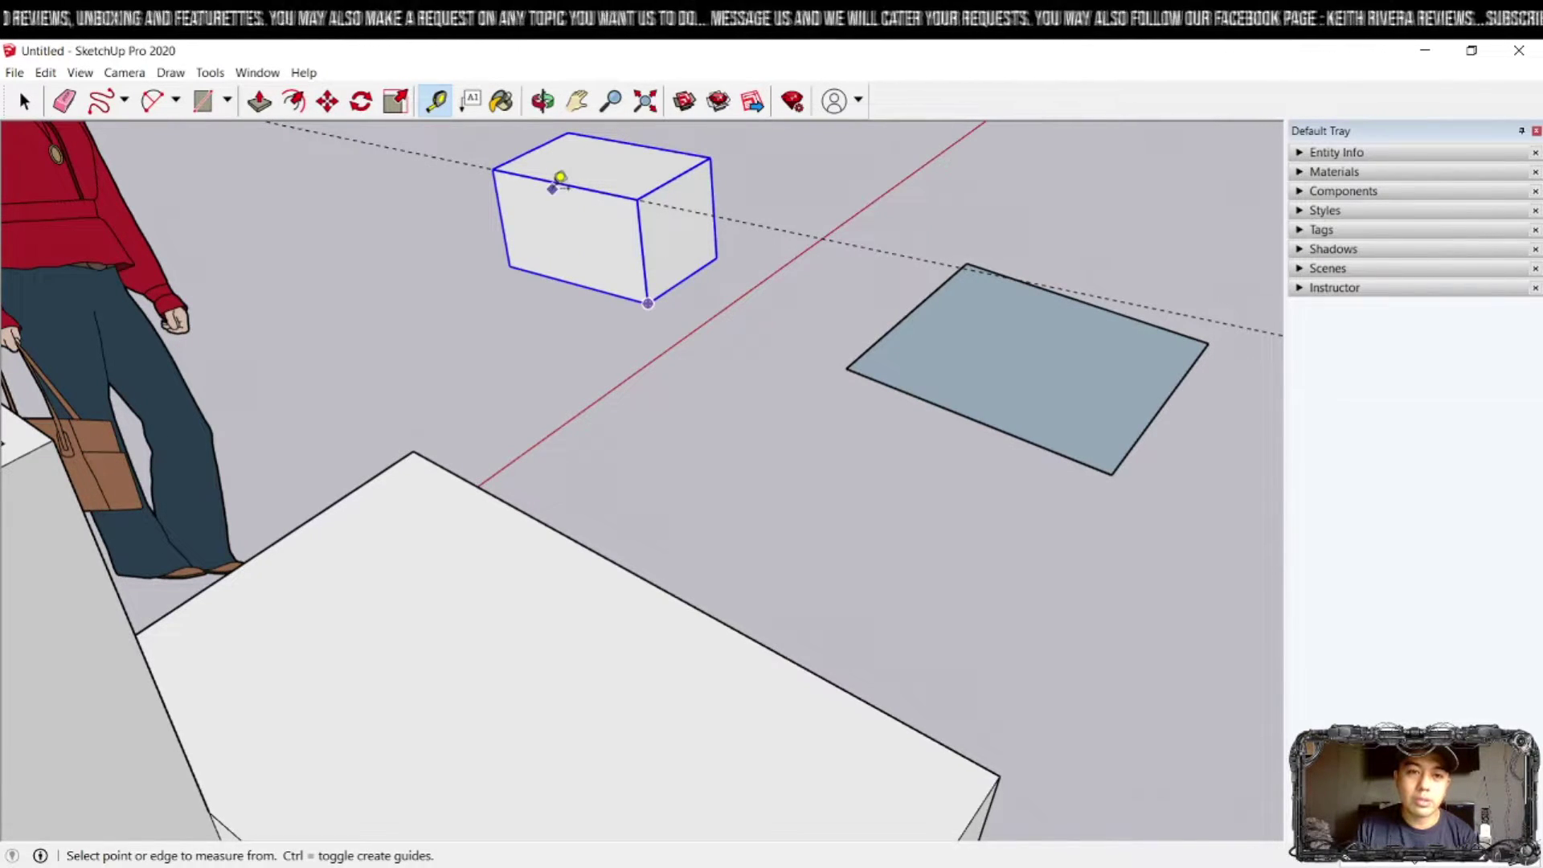
pyautogui.click(567, 280)
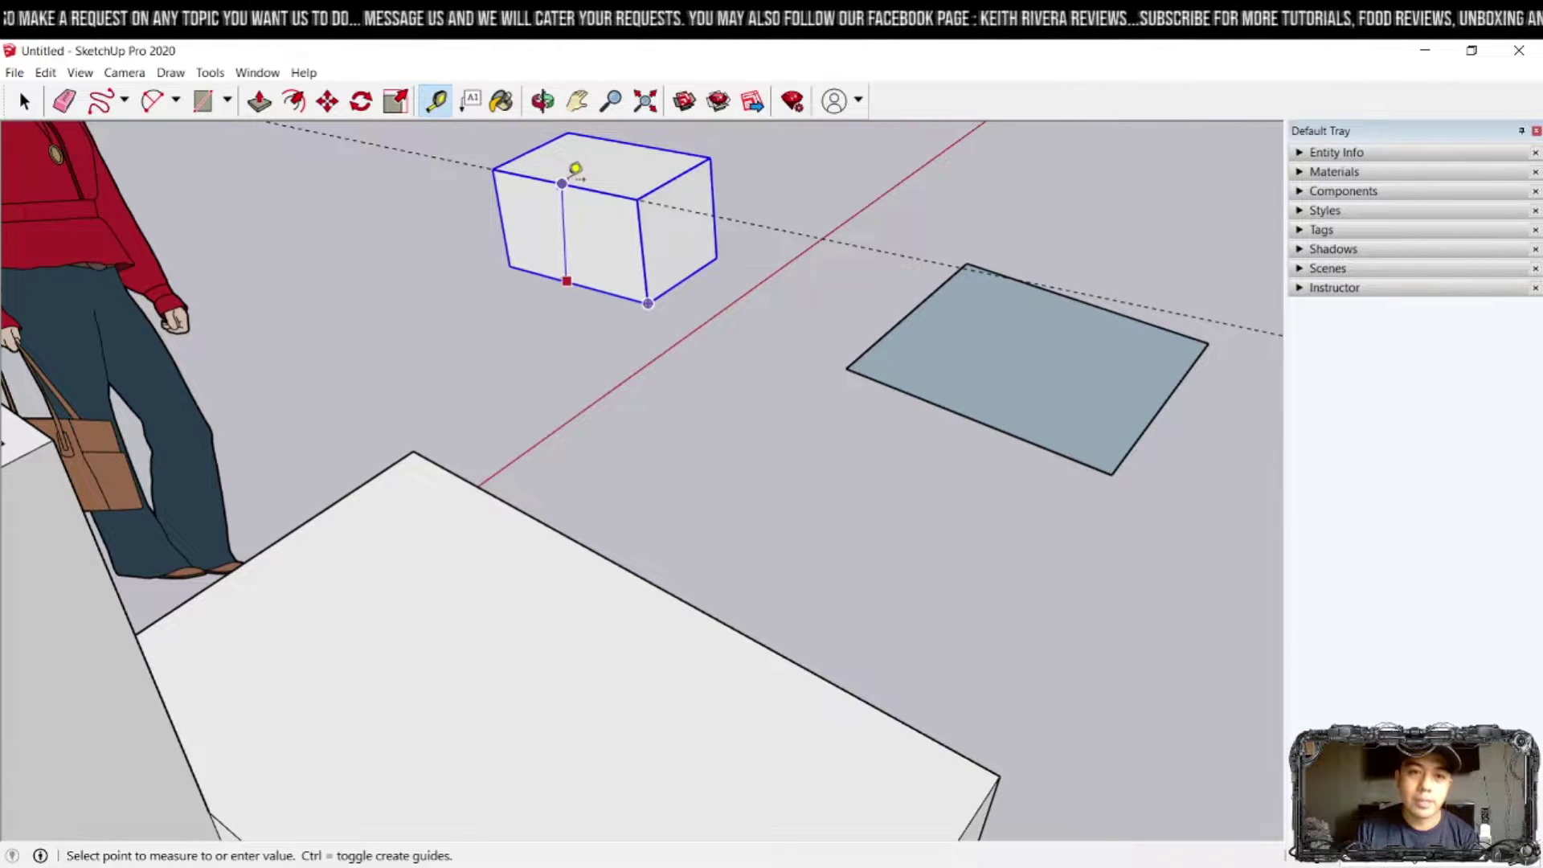
pyautogui.press('Escape')
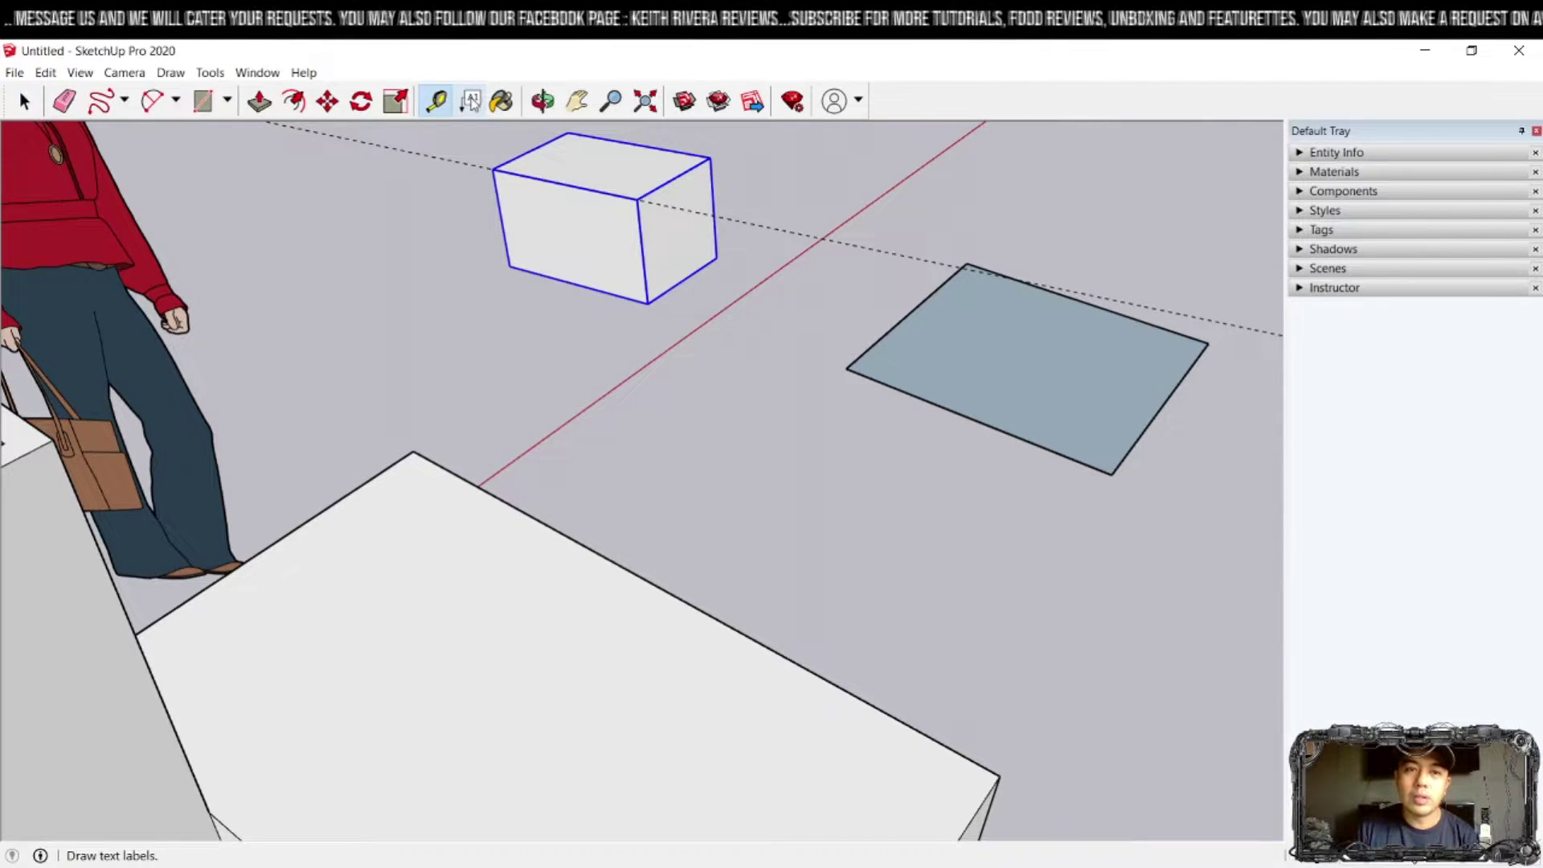
# - Try a length label on the small box's side edge, cancel it, and attach a leader length label to the ground rectangle's nearest edge
pyautogui.click(470, 101)
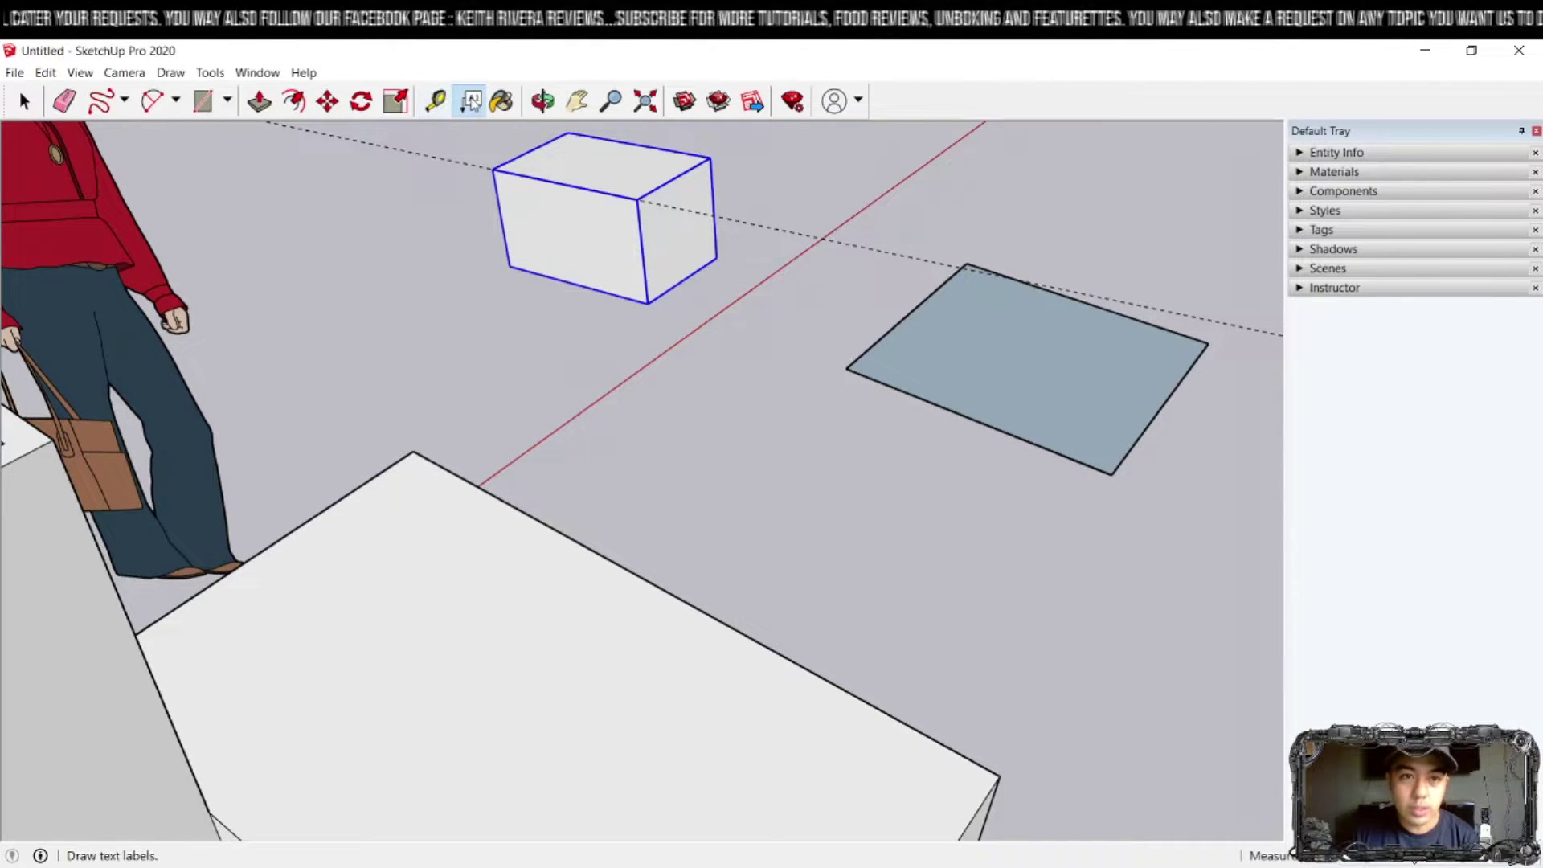
pyautogui.click(501, 217)
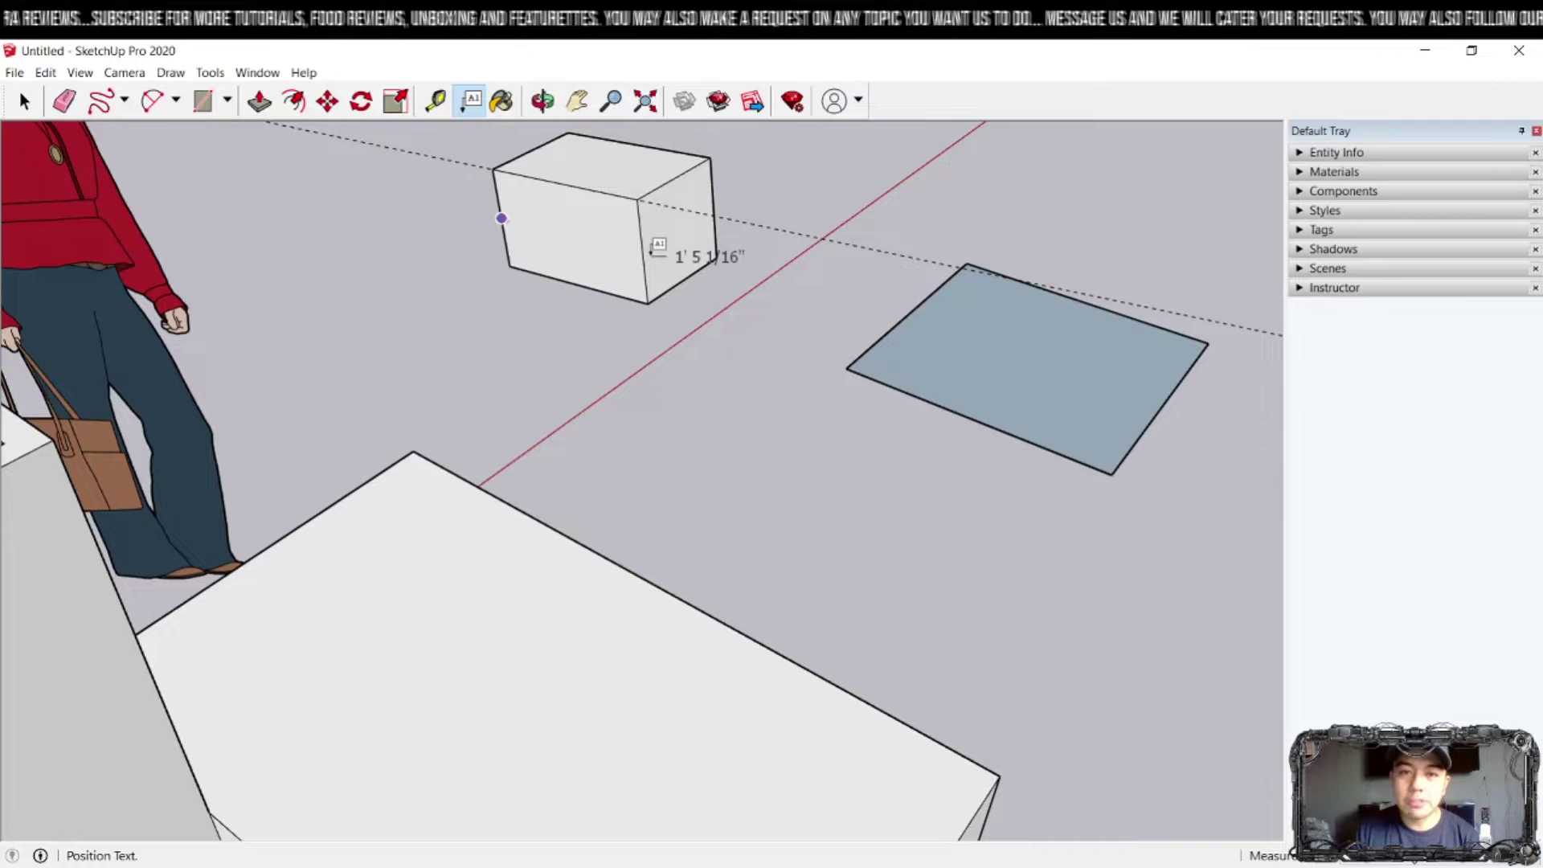
pyautogui.click(651, 252)
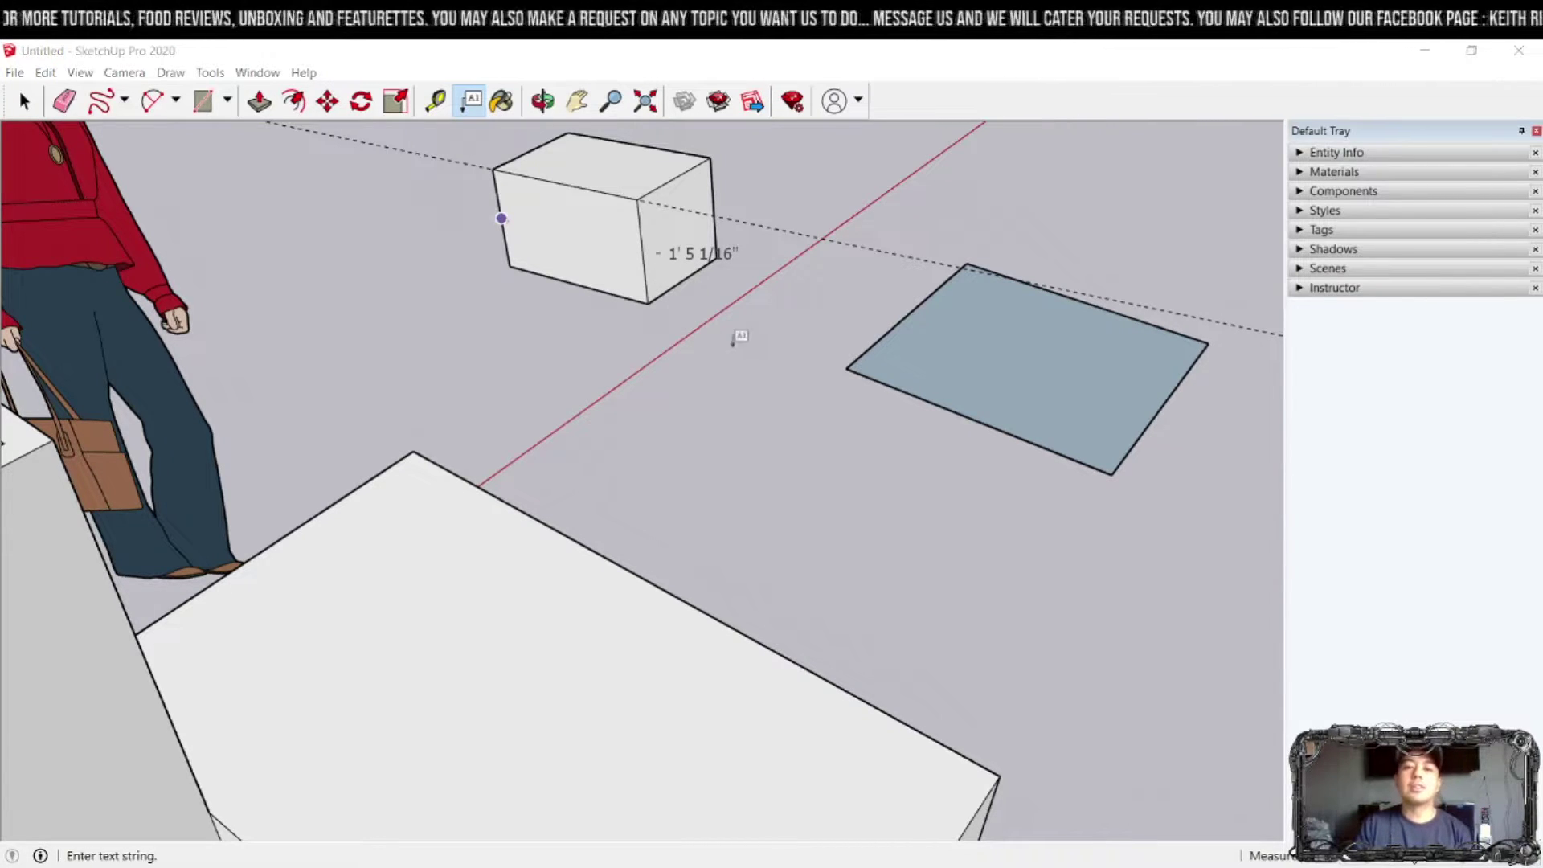
pyautogui.press('Escape')
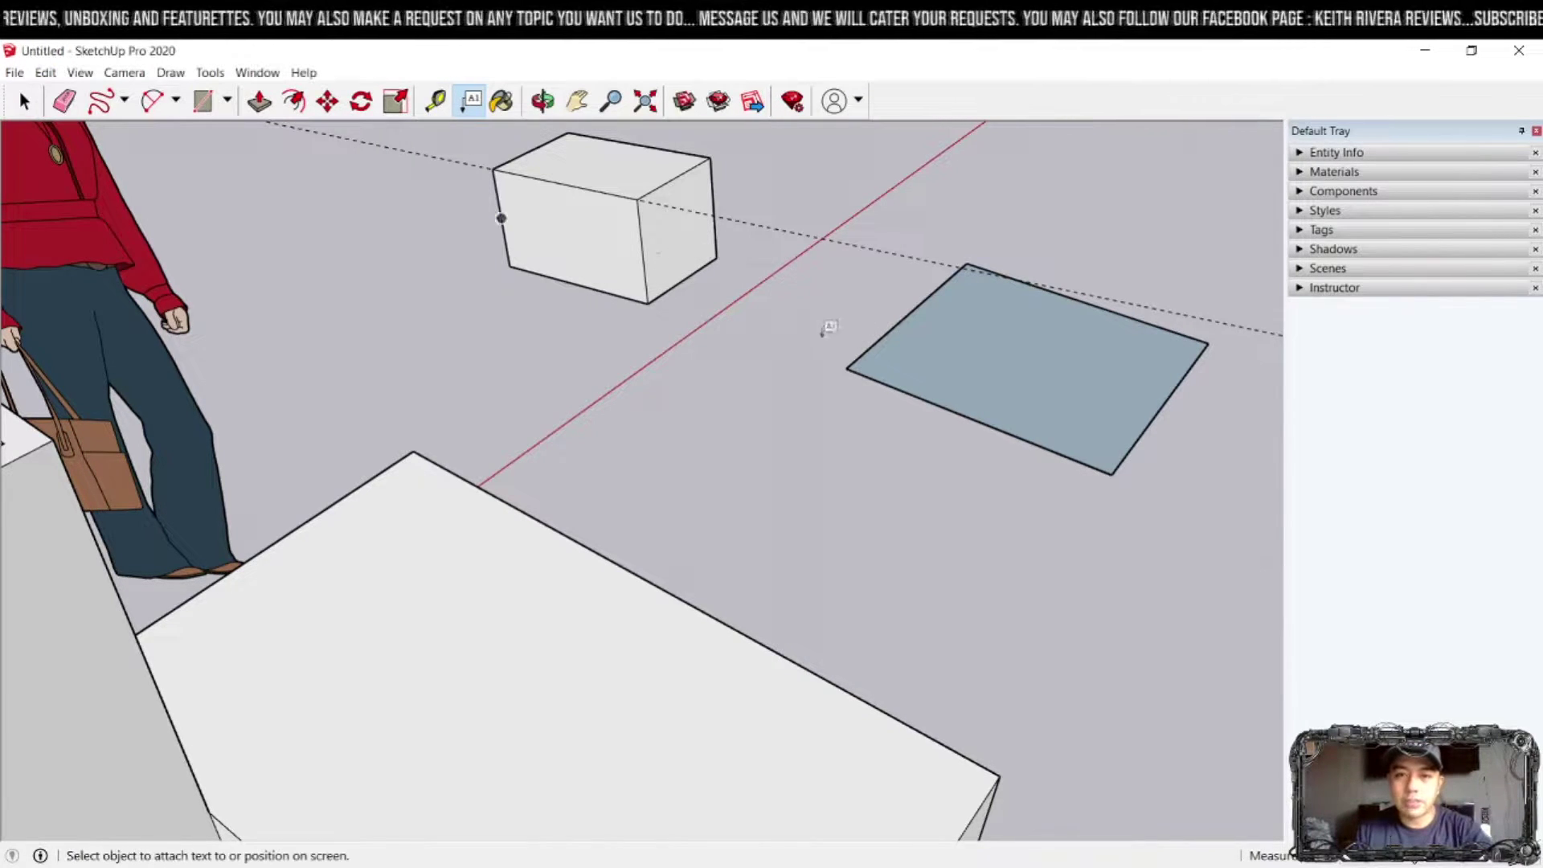
pyautogui.click(789, 355)
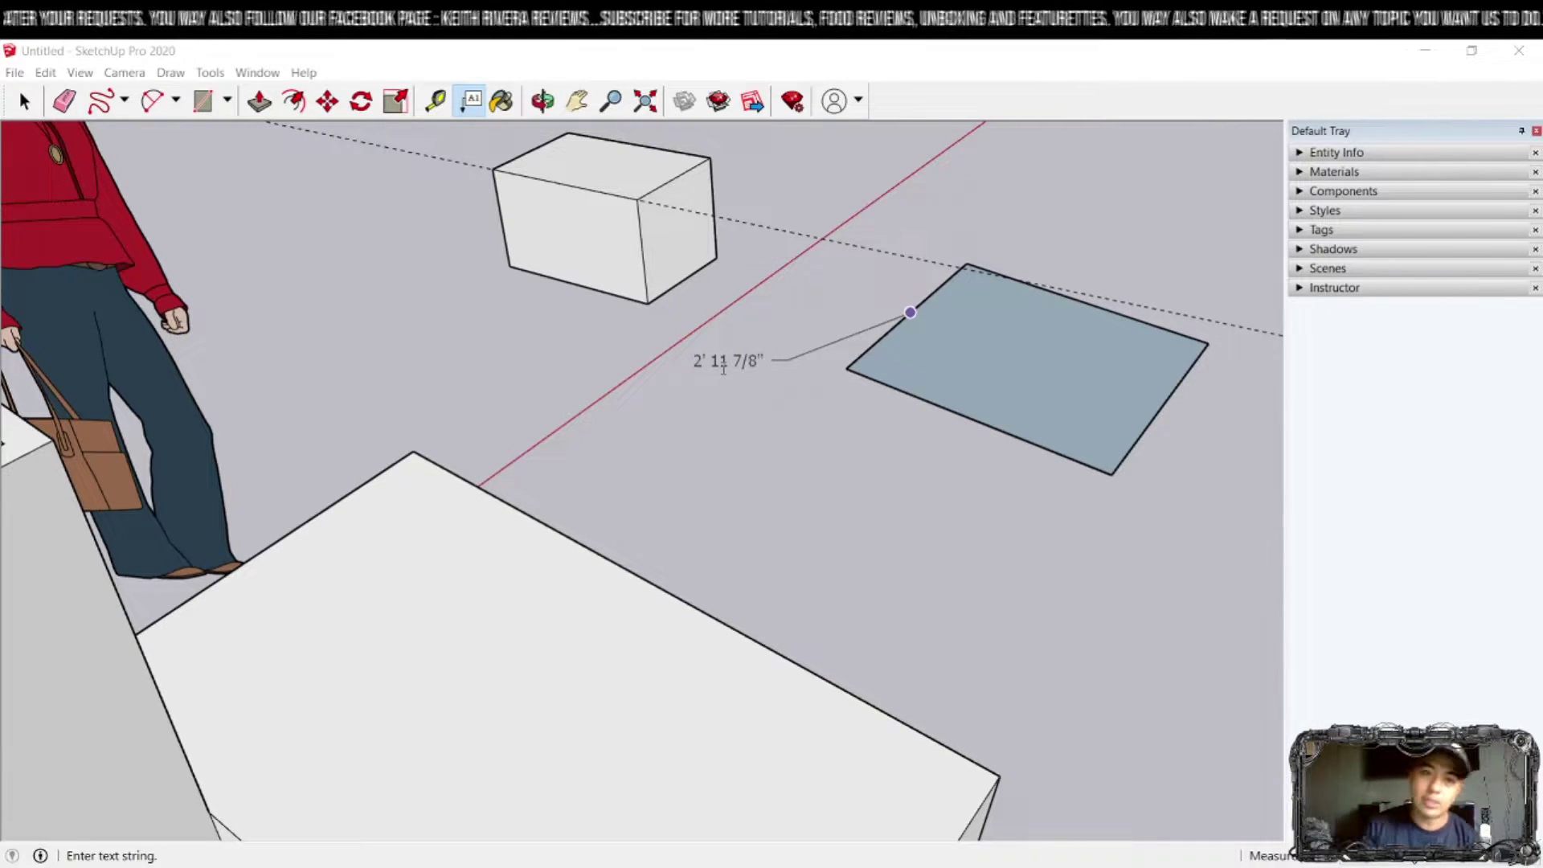
# - Paint the ground rectangle with the Metal Embossed material
pyautogui.click(502, 102)
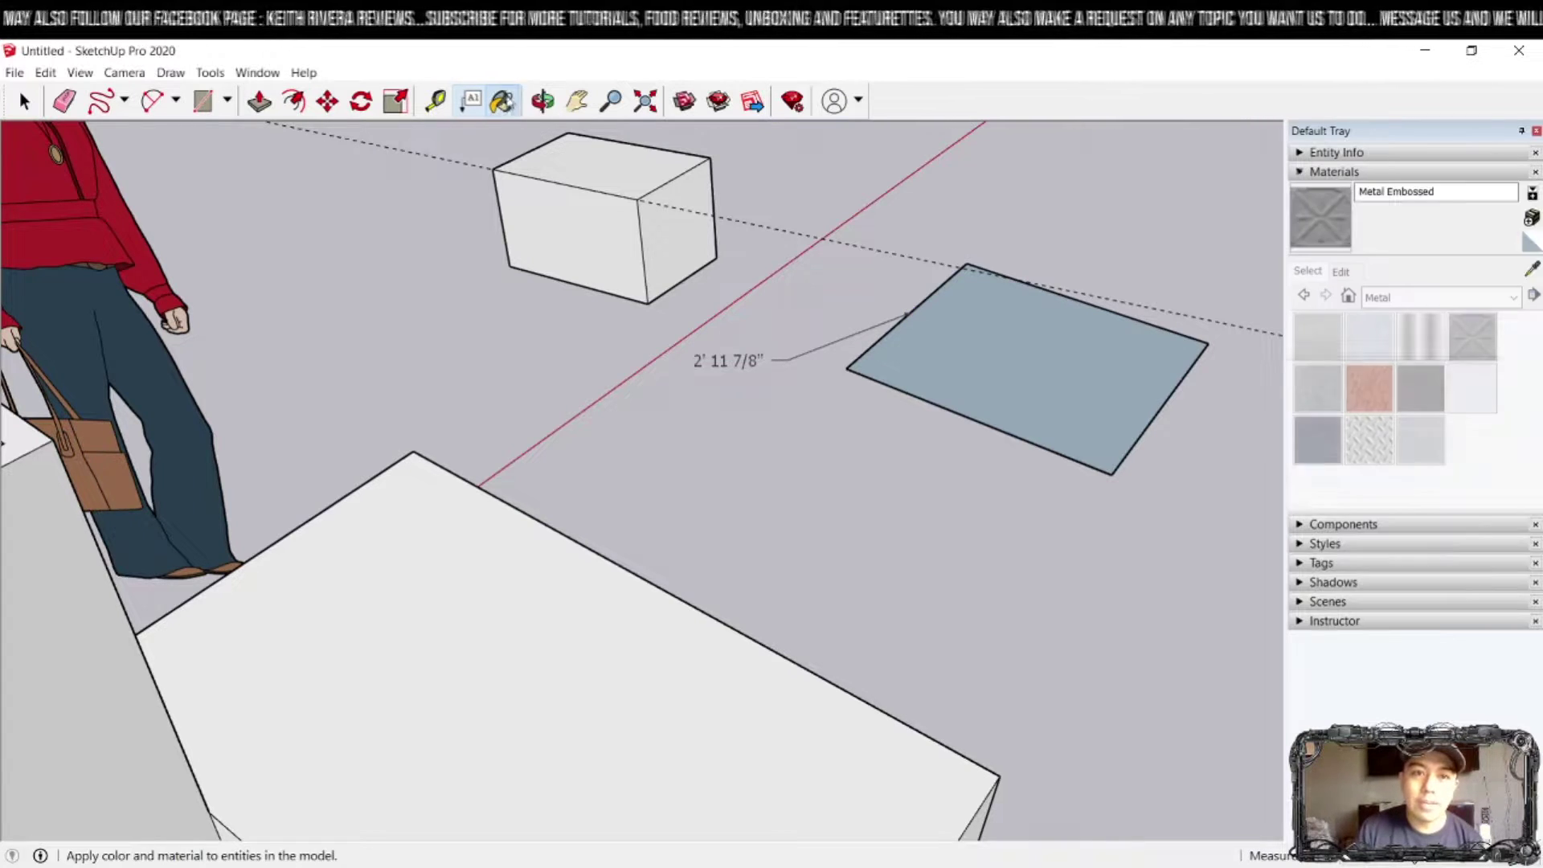
pyautogui.click(1018, 303)
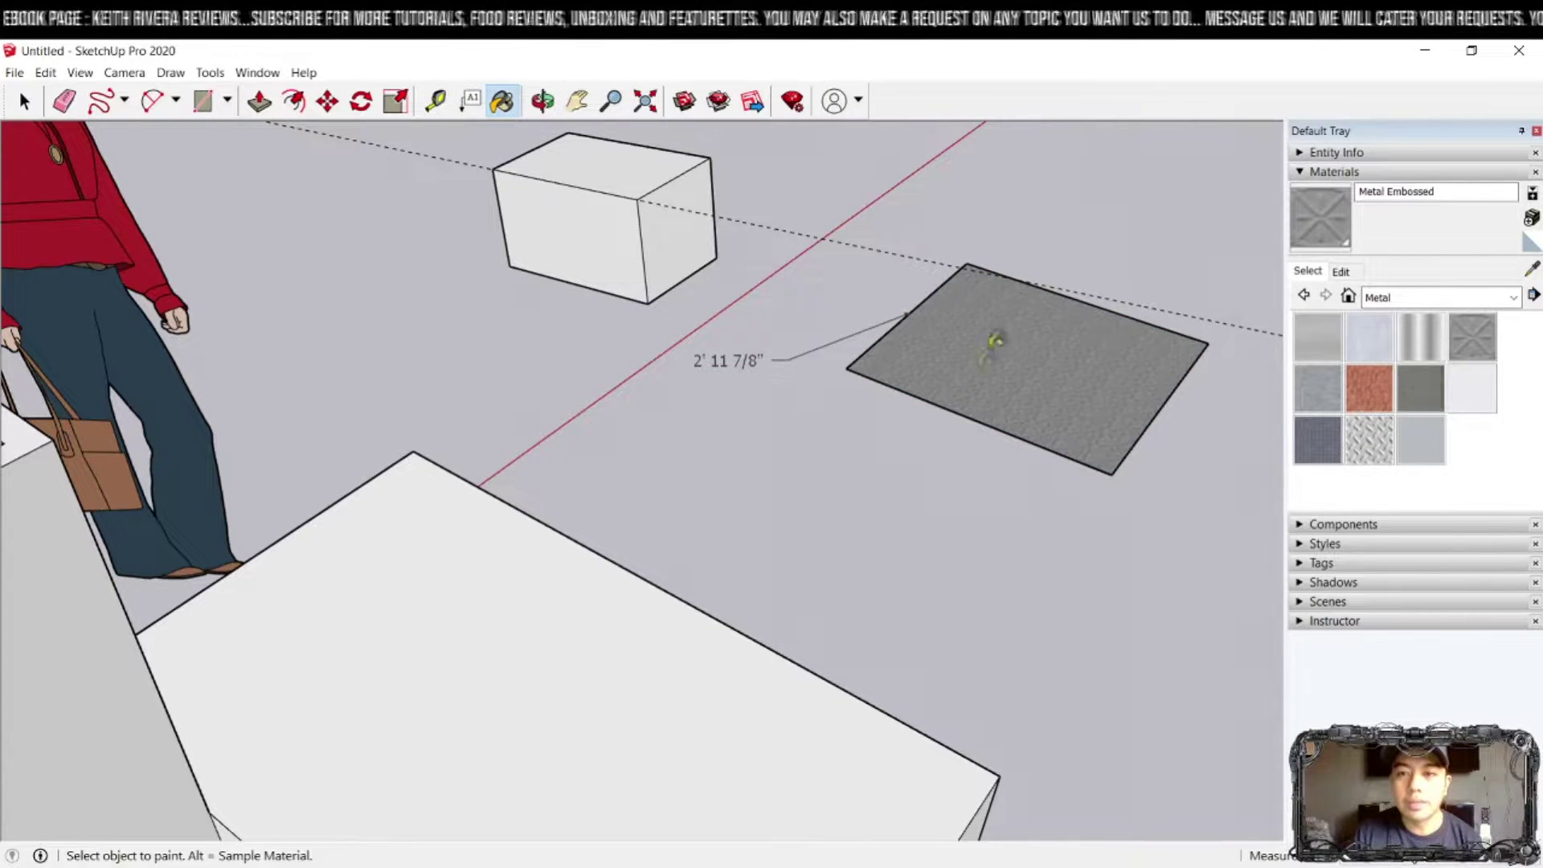
# - Paint the ground rectangle with the Blacktop New material from the Asphalt and Concrete collection
pyautogui.click(1418, 299)
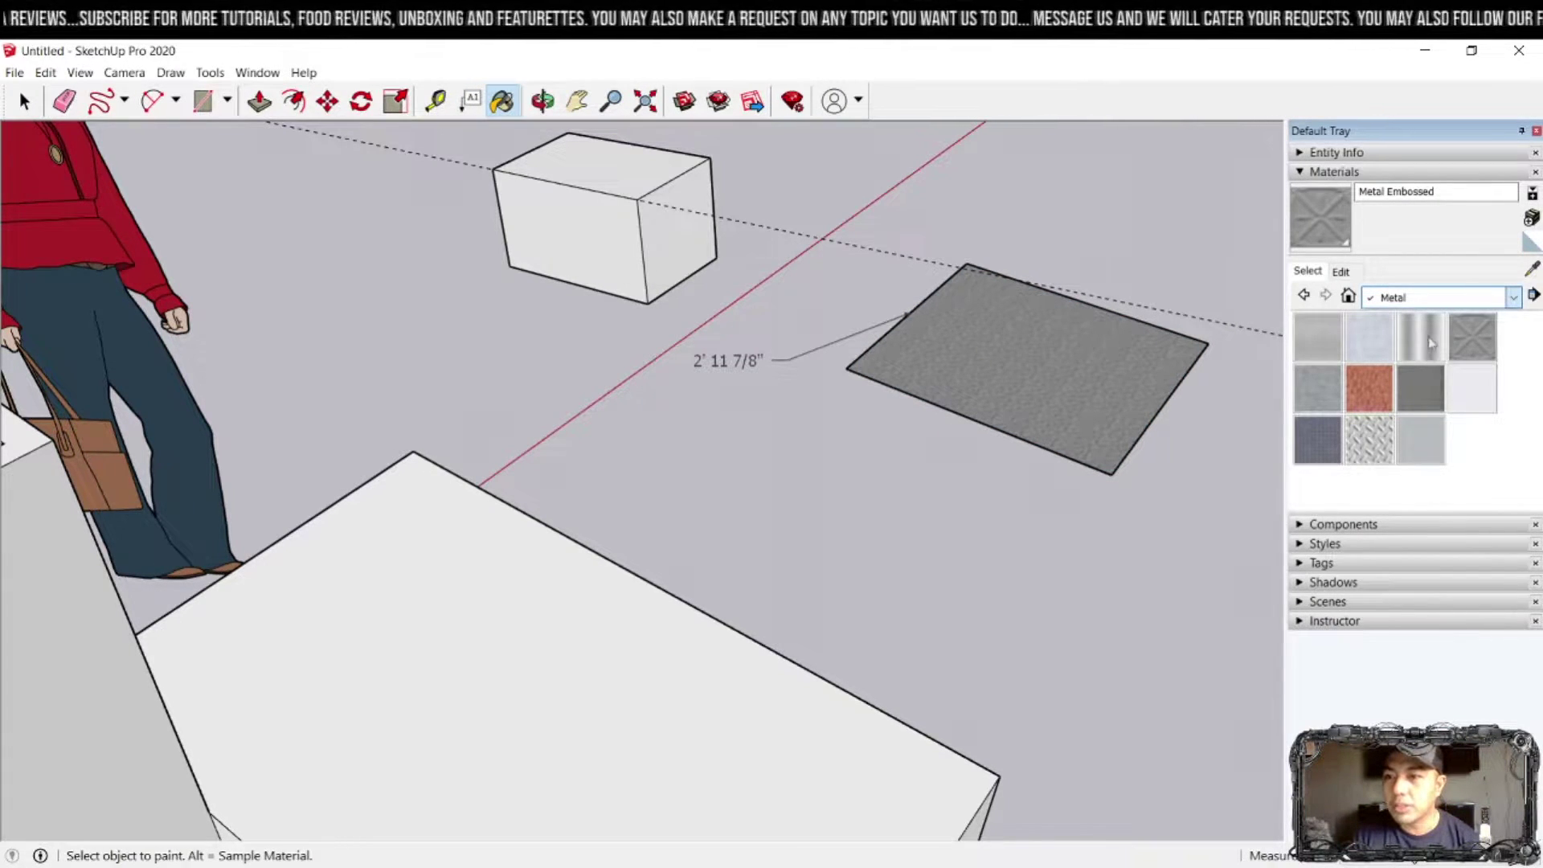
pyautogui.click(1425, 319)
pyautogui.click(1369, 337)
pyautogui.click(1107, 375)
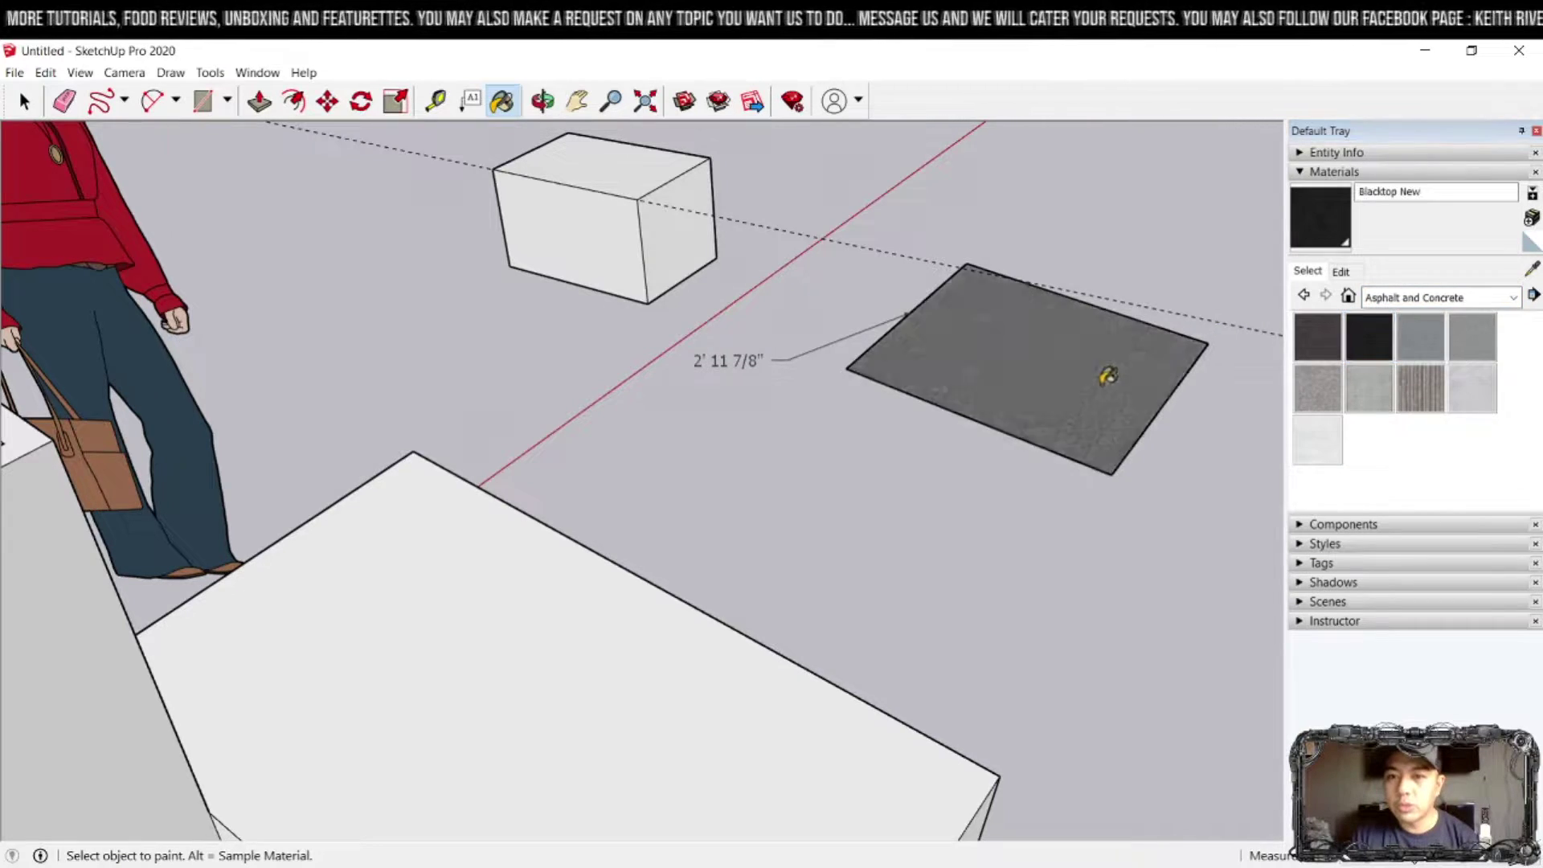
# - Paint the slab's top face with Blacktop New and its long front side with Concrete Scored Jointless
pyautogui.scroll(3, 1107, 375)
pyautogui.scroll(-3, 1108, 371)
pyautogui.scroll(-2, 1112, 367)
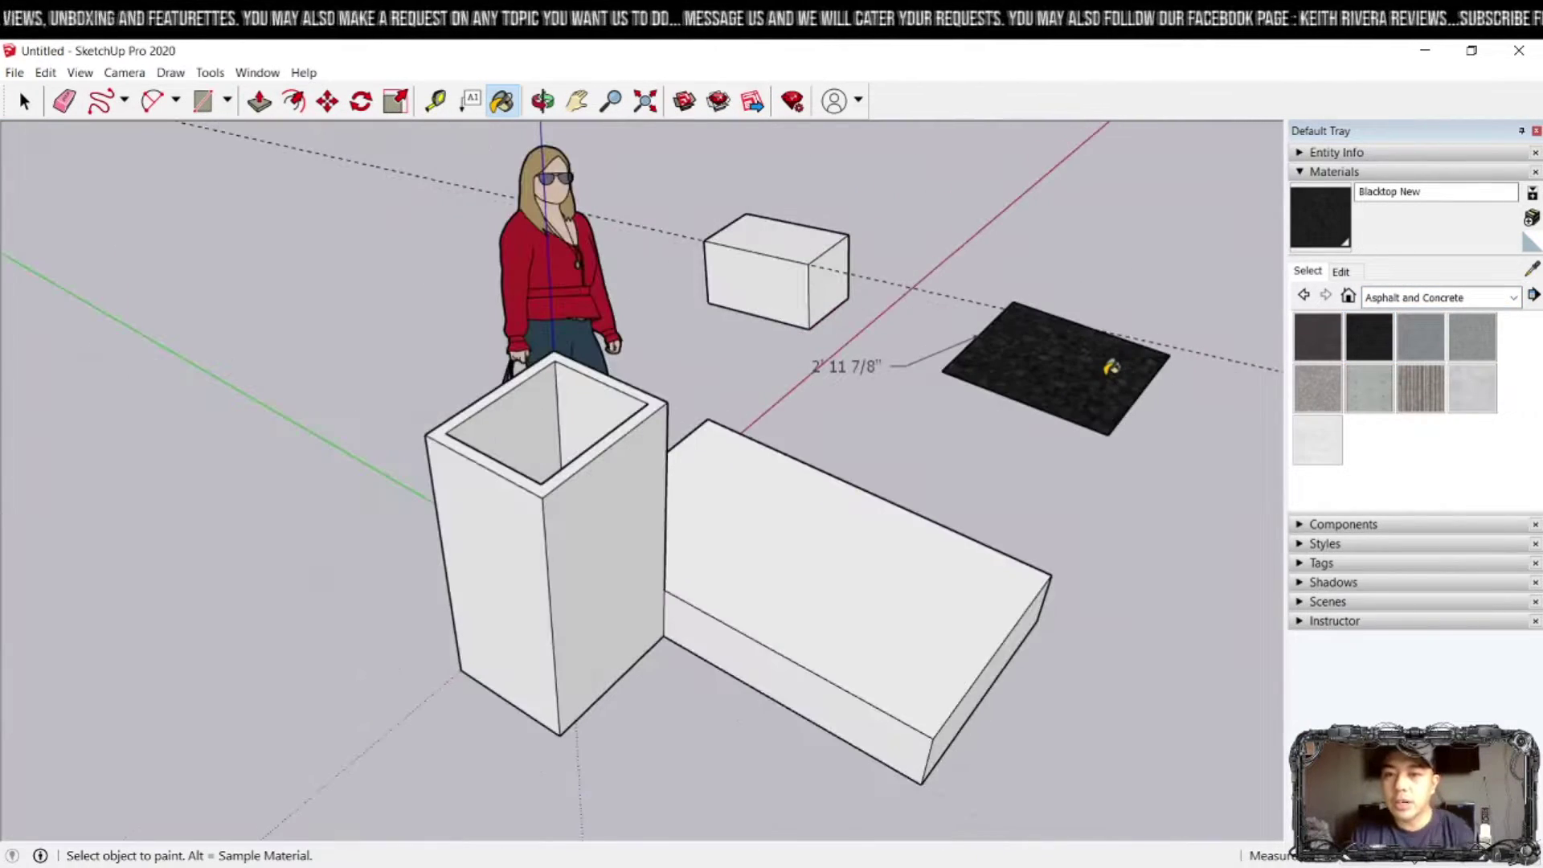
pyautogui.click(899, 601)
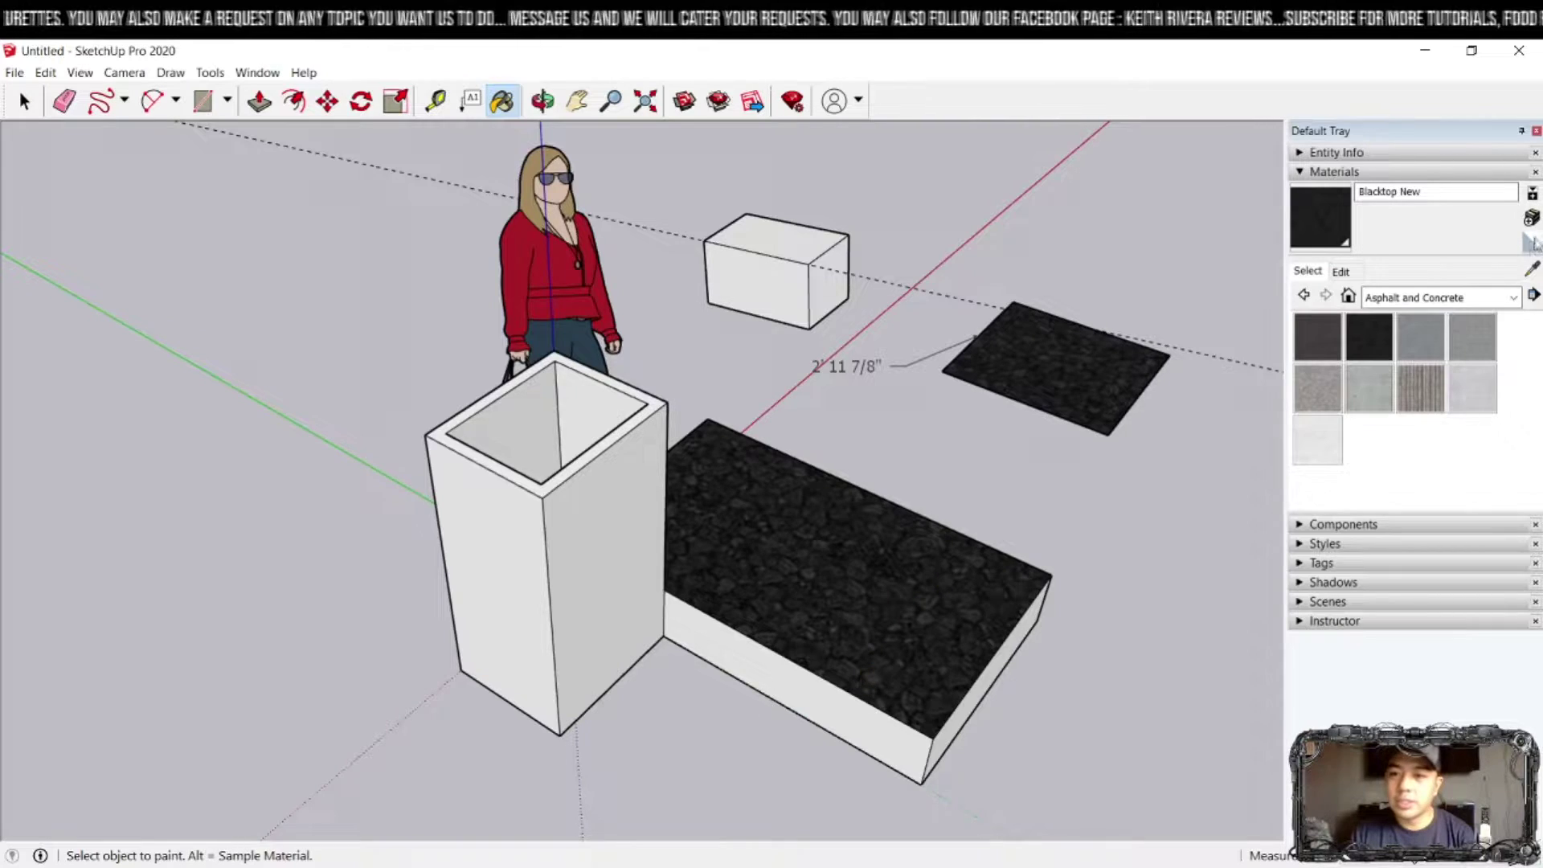
pyautogui.click(1432, 389)
pyautogui.click(836, 707)
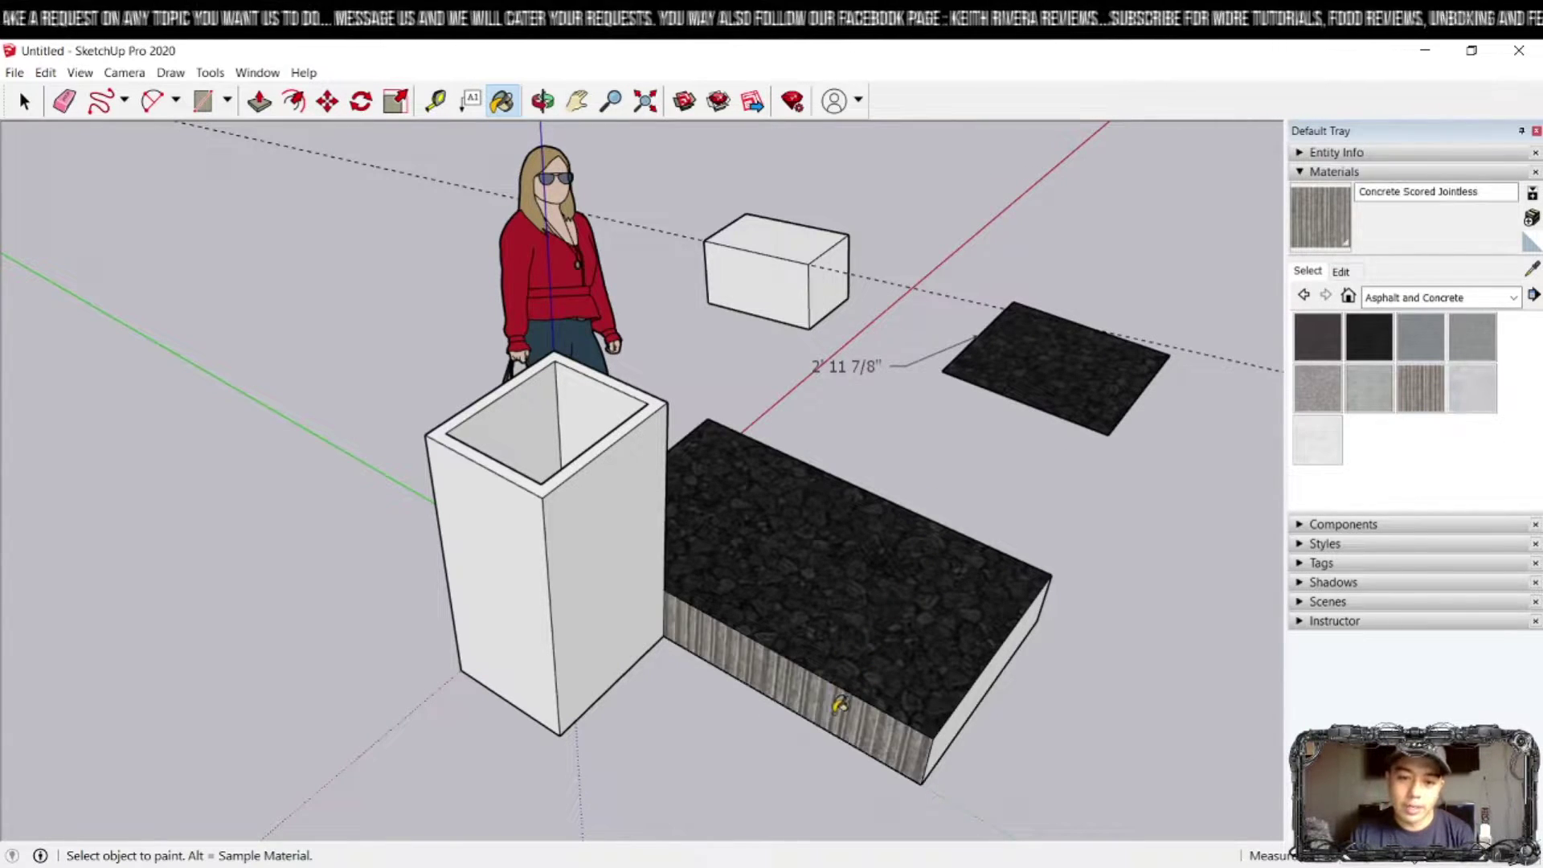
# - Demonstrate the Orbit, Pan, Zoom and Zoom Extents tools by viewing the painted objects from different positions and distances
pyautogui.click(540, 105)
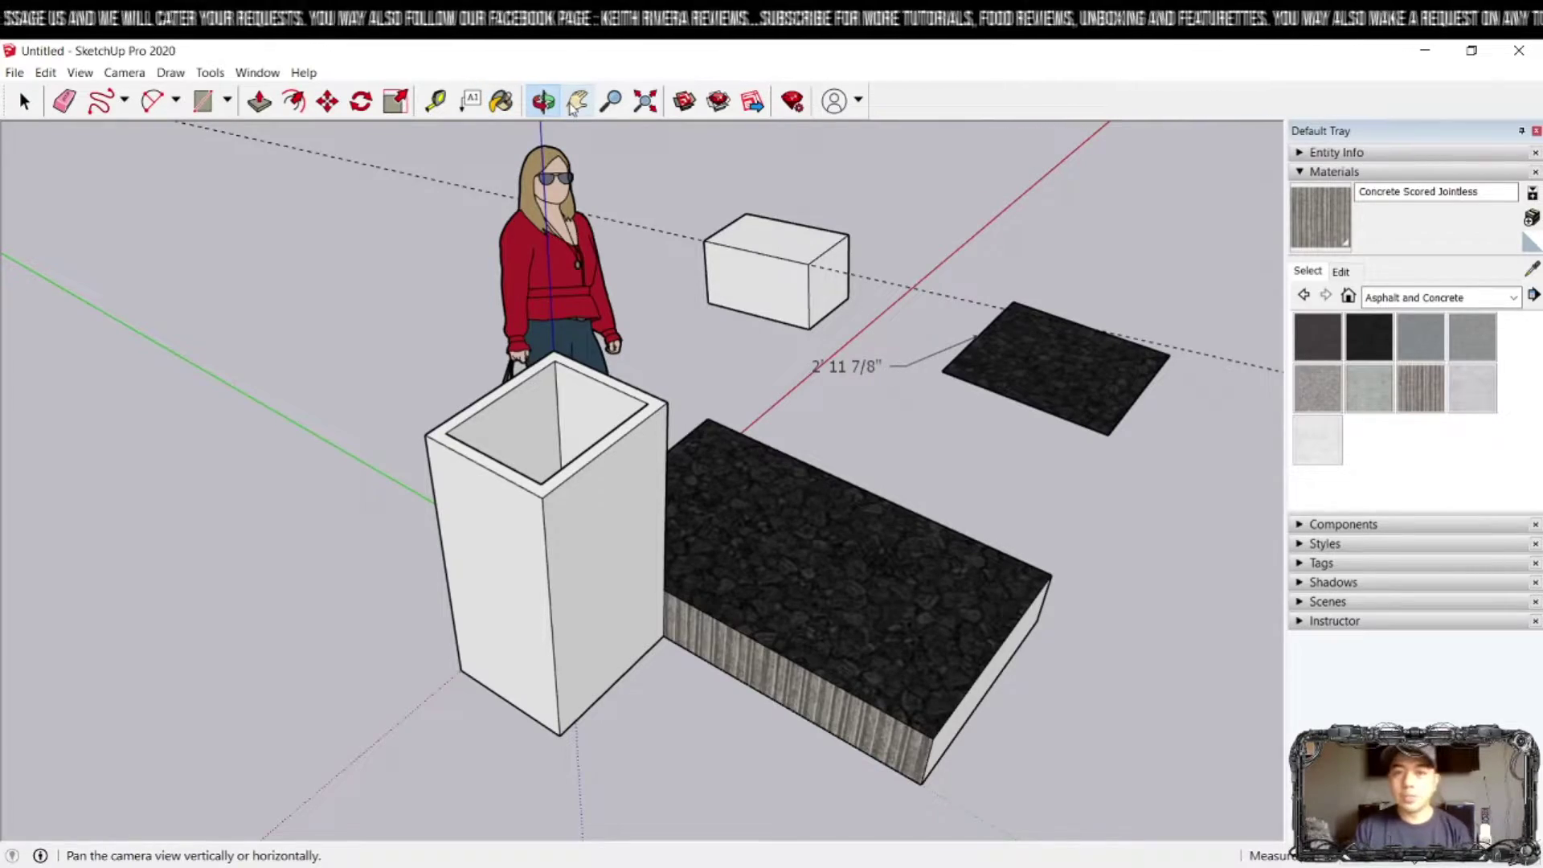
pyautogui.click(575, 102)
pyautogui.moveTo(884, 344); pyautogui.dragTo(964, 294)
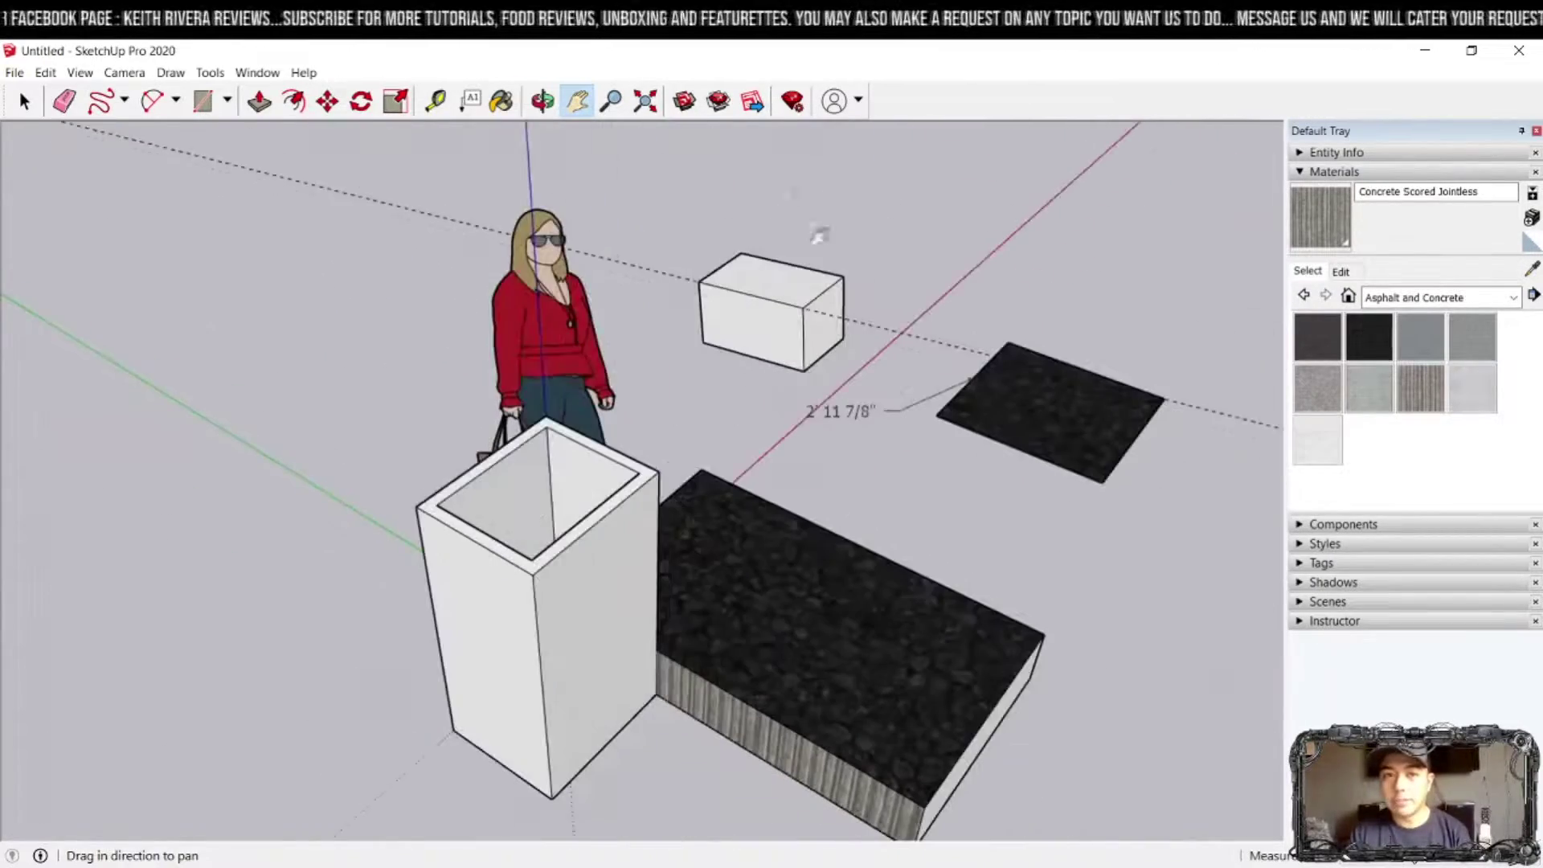
pyautogui.click(609, 117)
pyautogui.scroll(-3, 795, 453)
pyautogui.scroll(5, 780, 455)
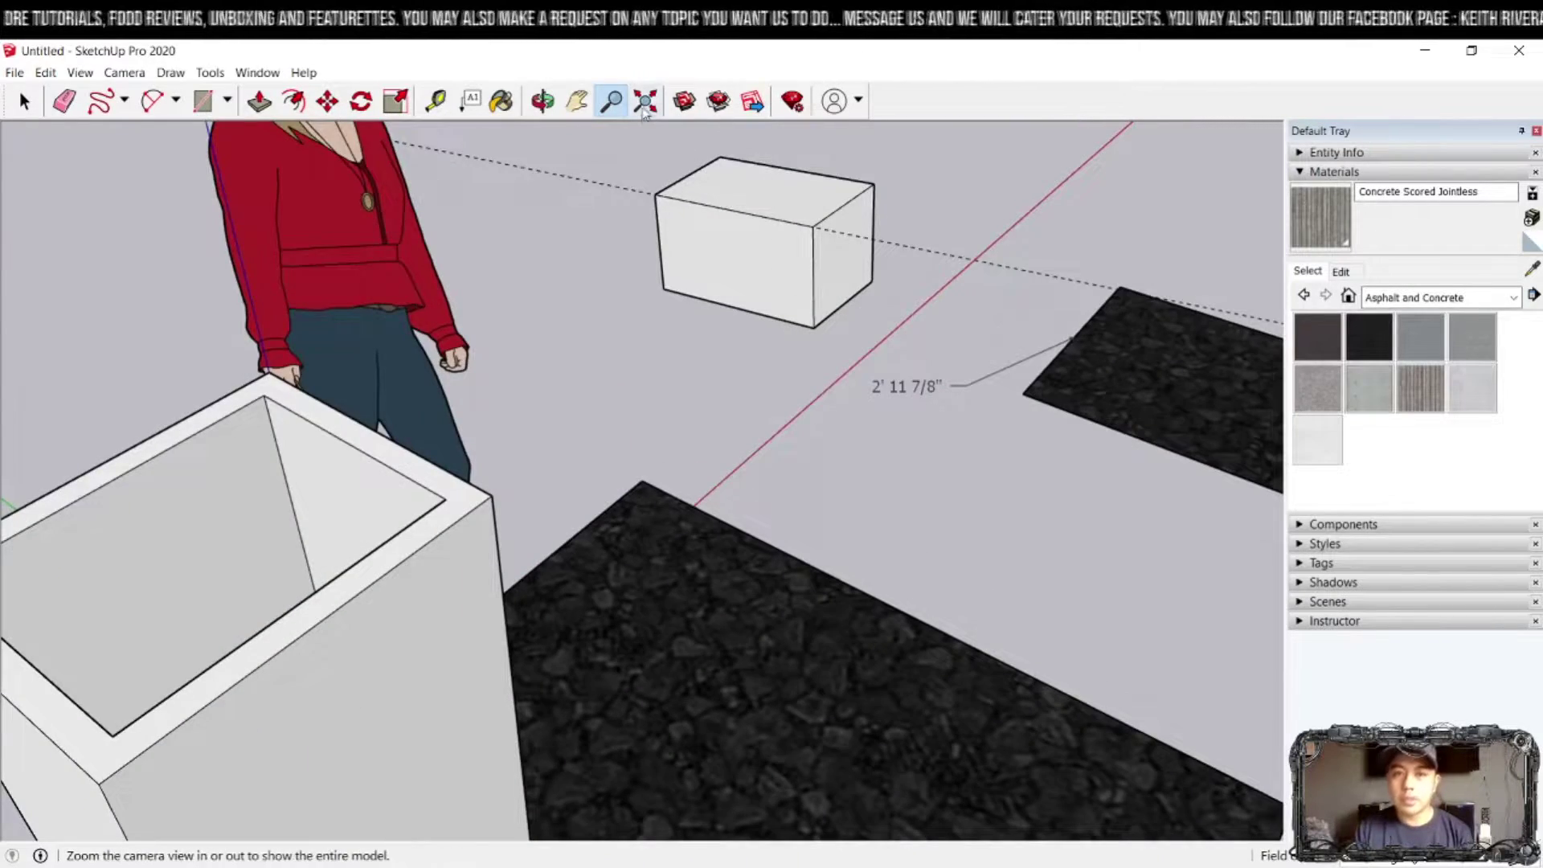
pyautogui.click(644, 109)
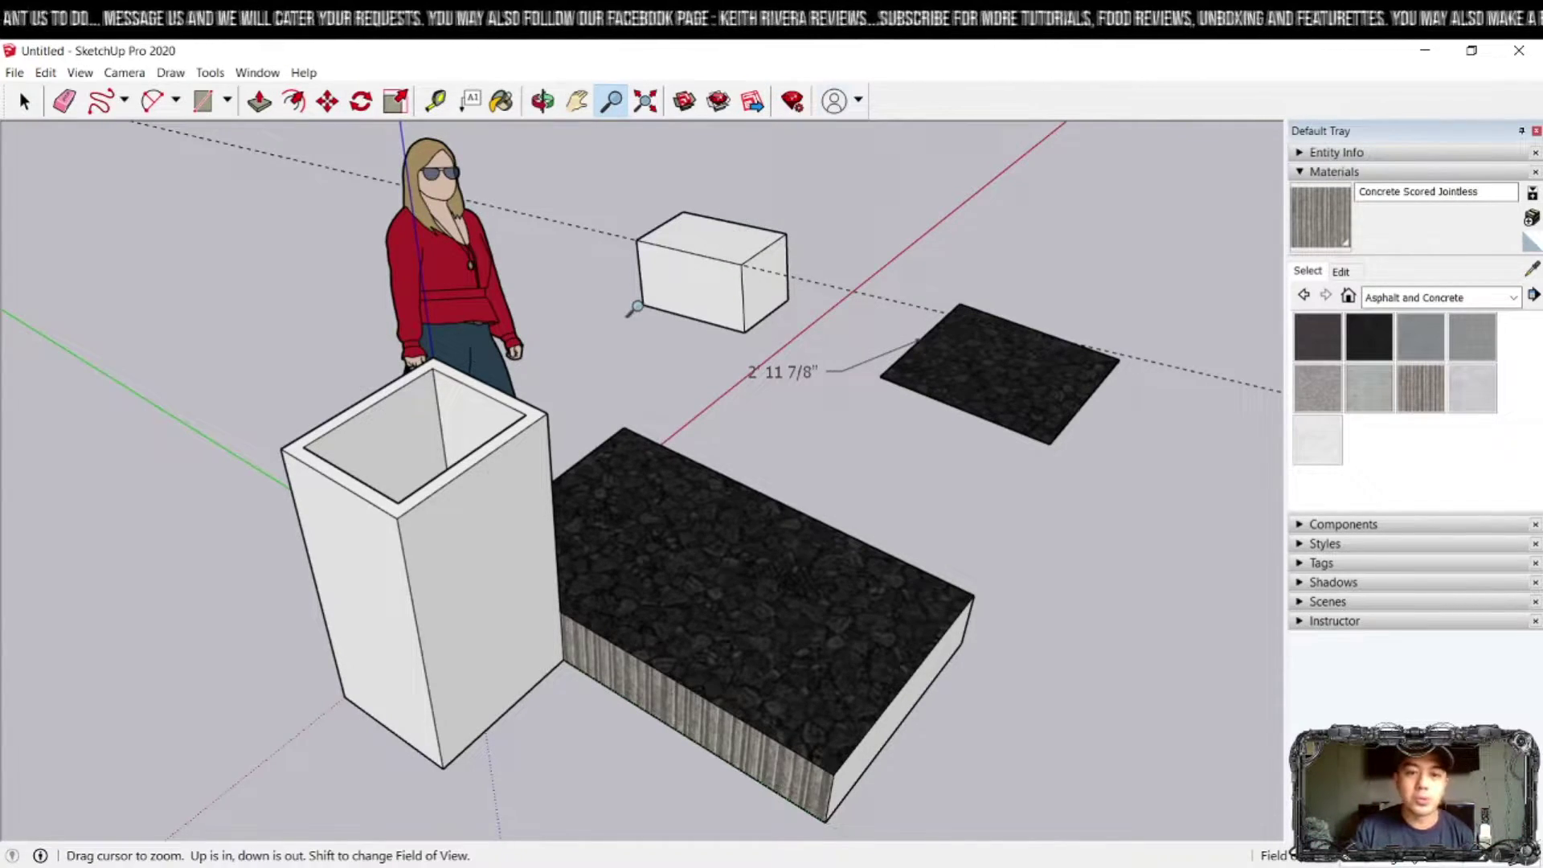
pyautogui.scroll(-4, 638, 337)
pyautogui.scroll(2, 656, 344)
pyautogui.scroll(-1, 656, 344)
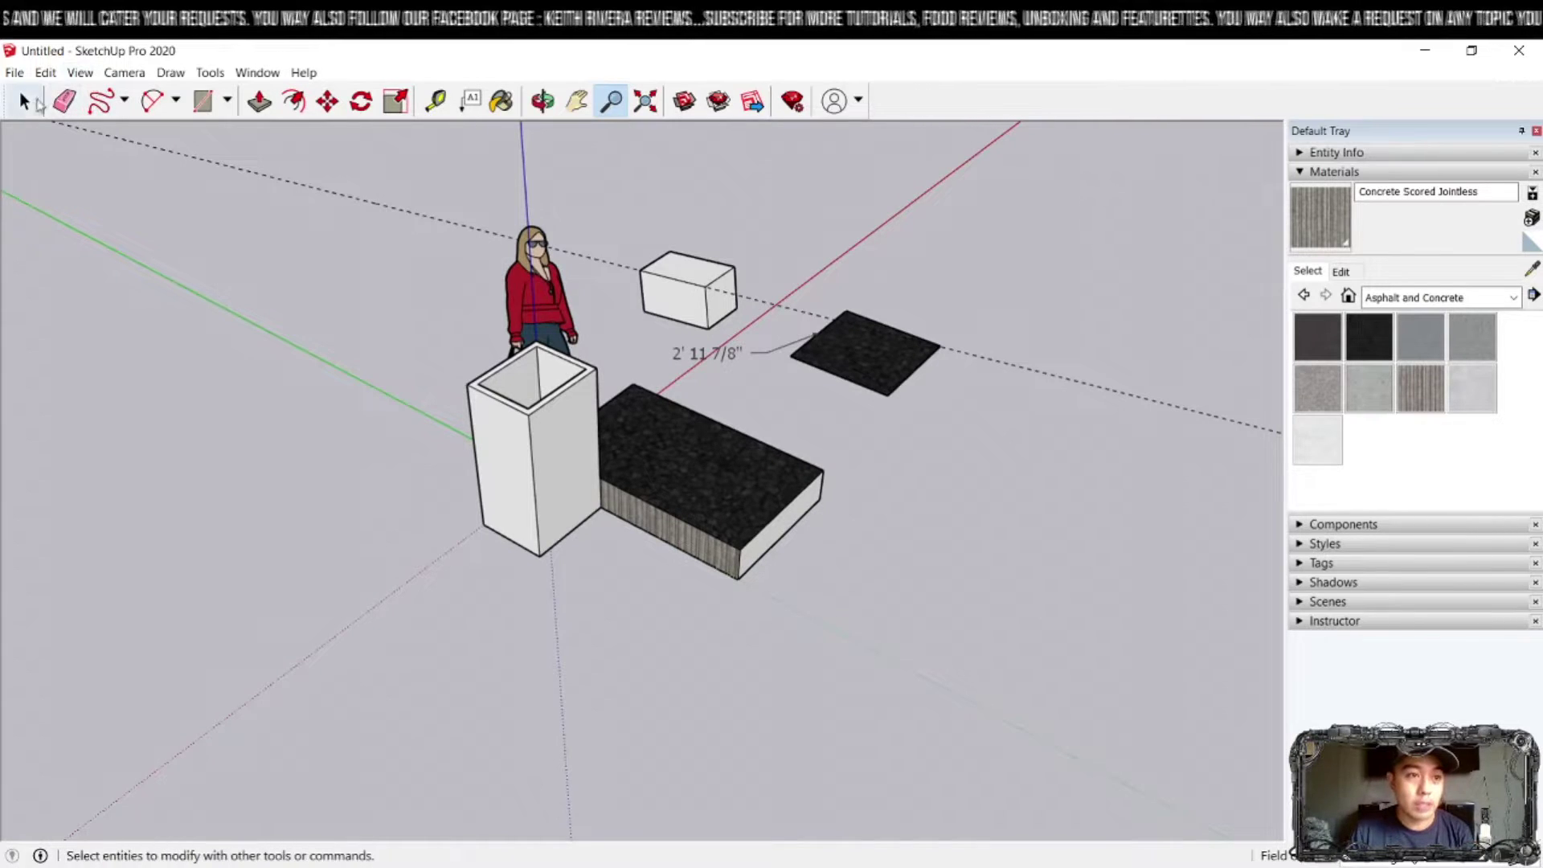
# - Clear the model by selecting and deleting the figure and all demonstration objects
pyautogui.click(24, 100)
pyautogui.moveTo(422, 217); pyautogui.dragTo(1124, 799)
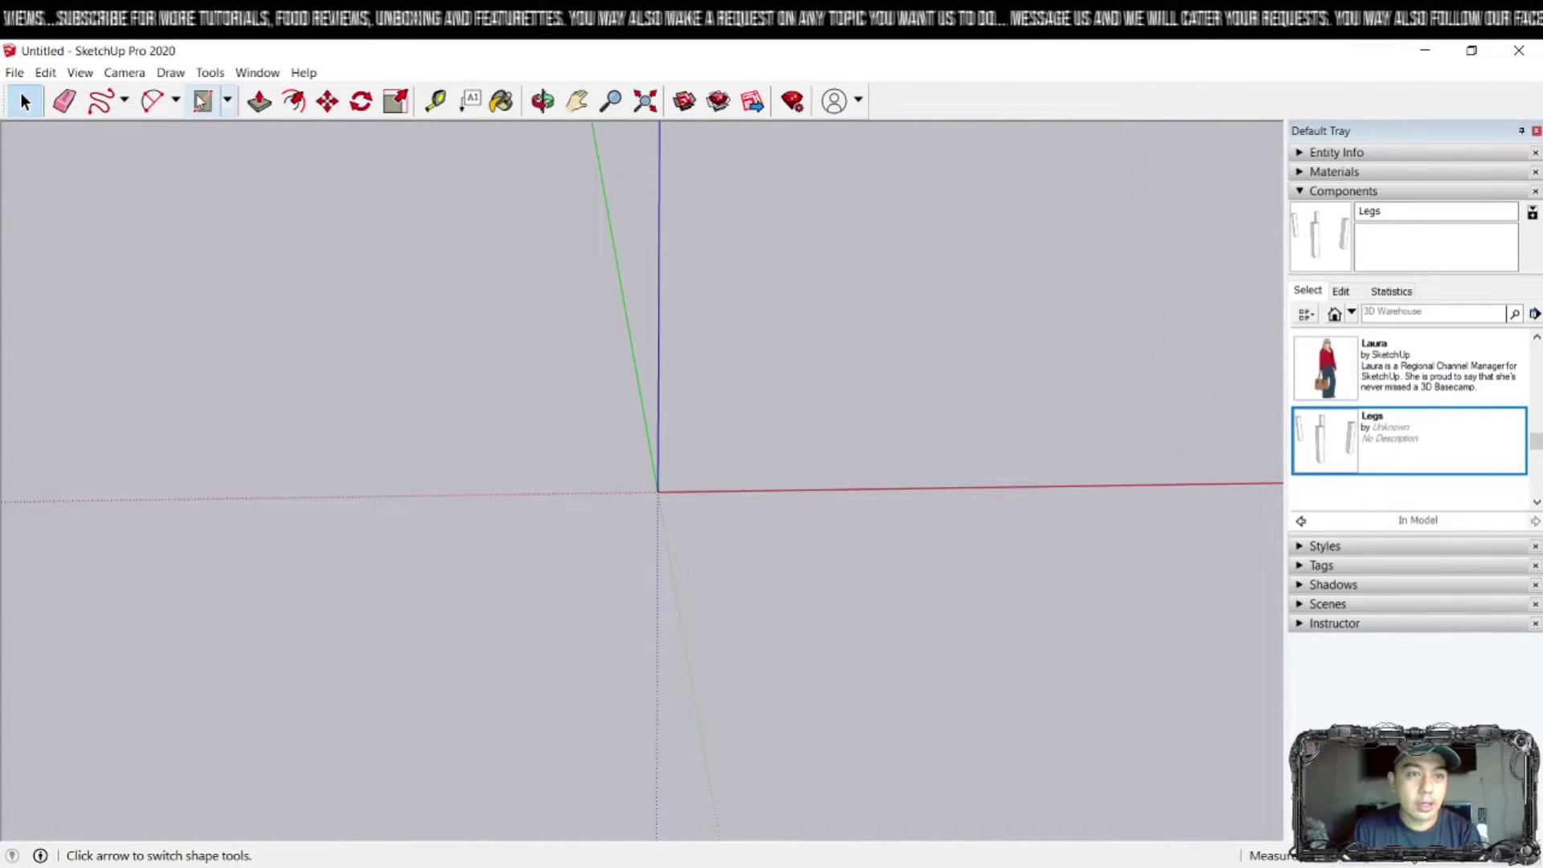
# - Draw a small rectangle on the ground plane with its first corner at the origin as a table leg's base
pyautogui.click(201, 101)
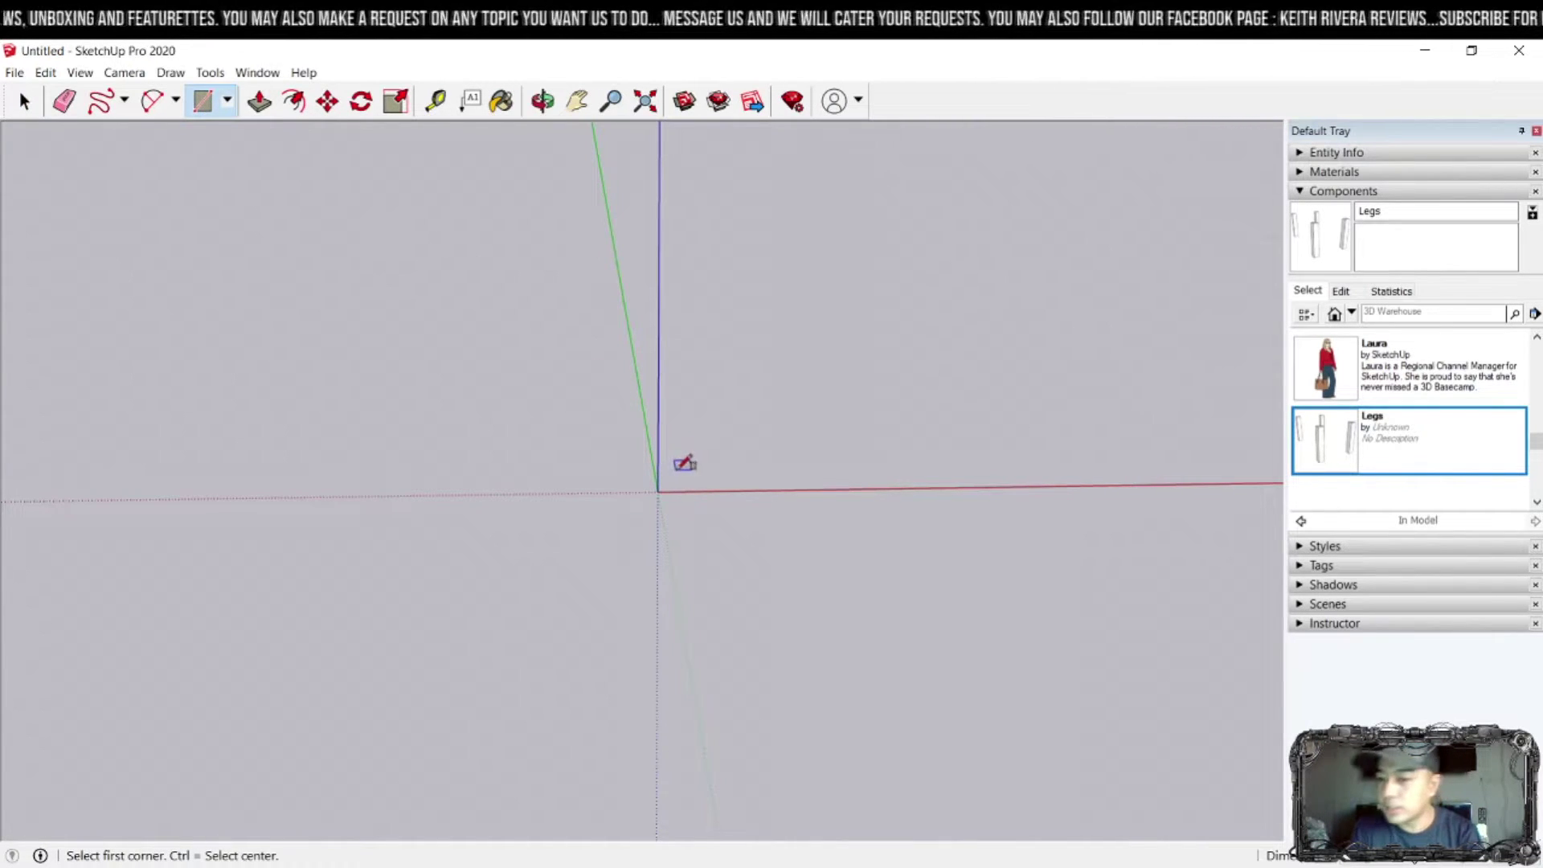
pyautogui.click(657, 490)
pyautogui.scroll(3, 689, 470)
pyautogui.moveTo(690, 471); pyautogui.dragTo(634, 510, button='middle')
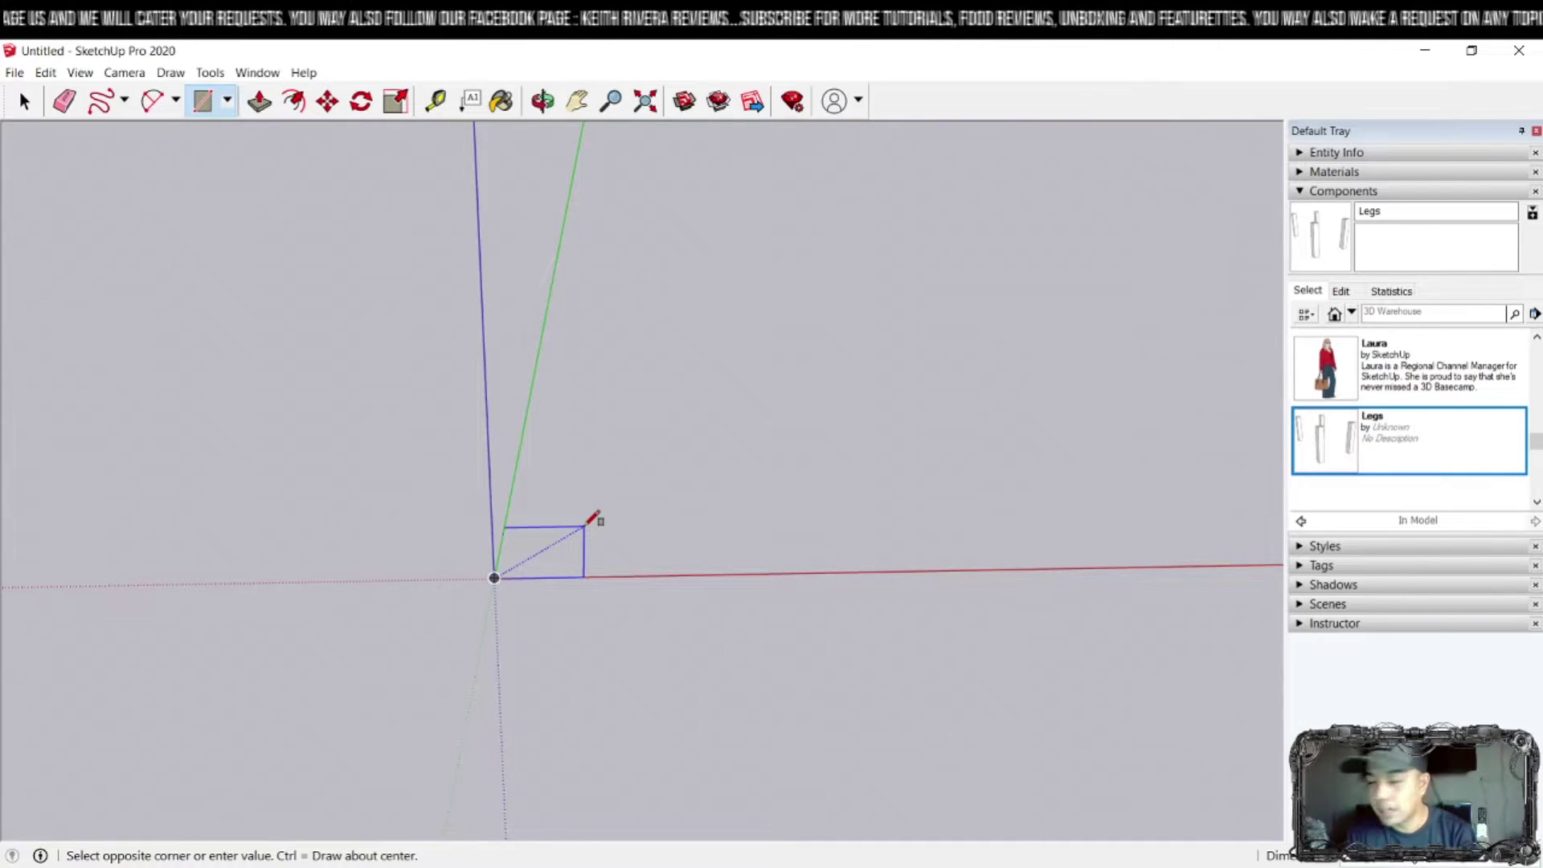
pyautogui.click(585, 527)
pyautogui.scroll(-2, 643, 506)
pyautogui.moveTo(643, 506); pyautogui.dragTo(478, 514, button='middle')
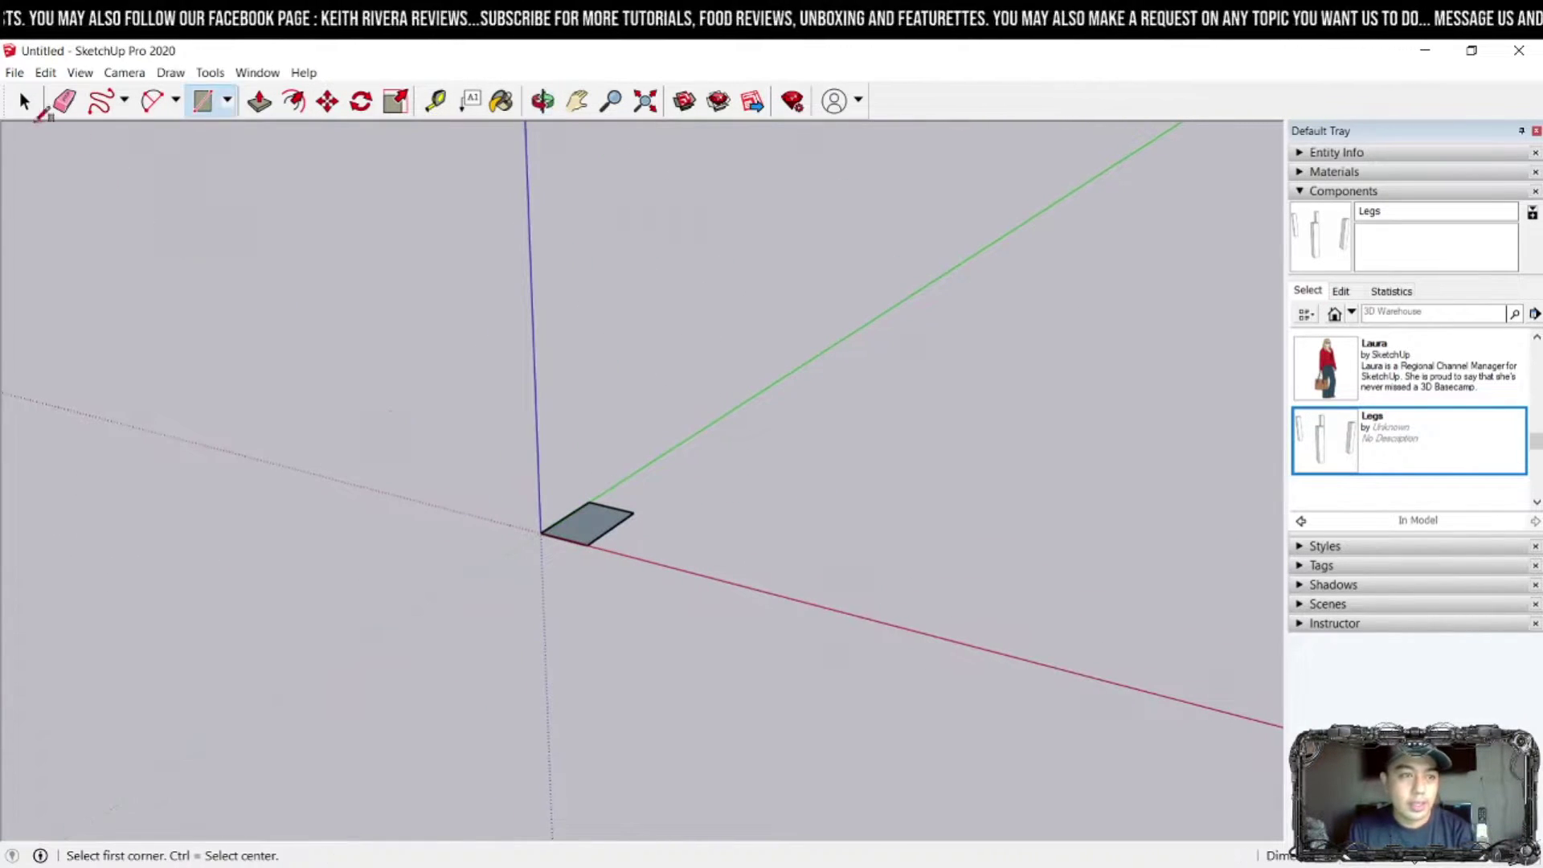
# - Push/Pull the small rectangle upward into a tall, slim leg
pyautogui.click(258, 102)
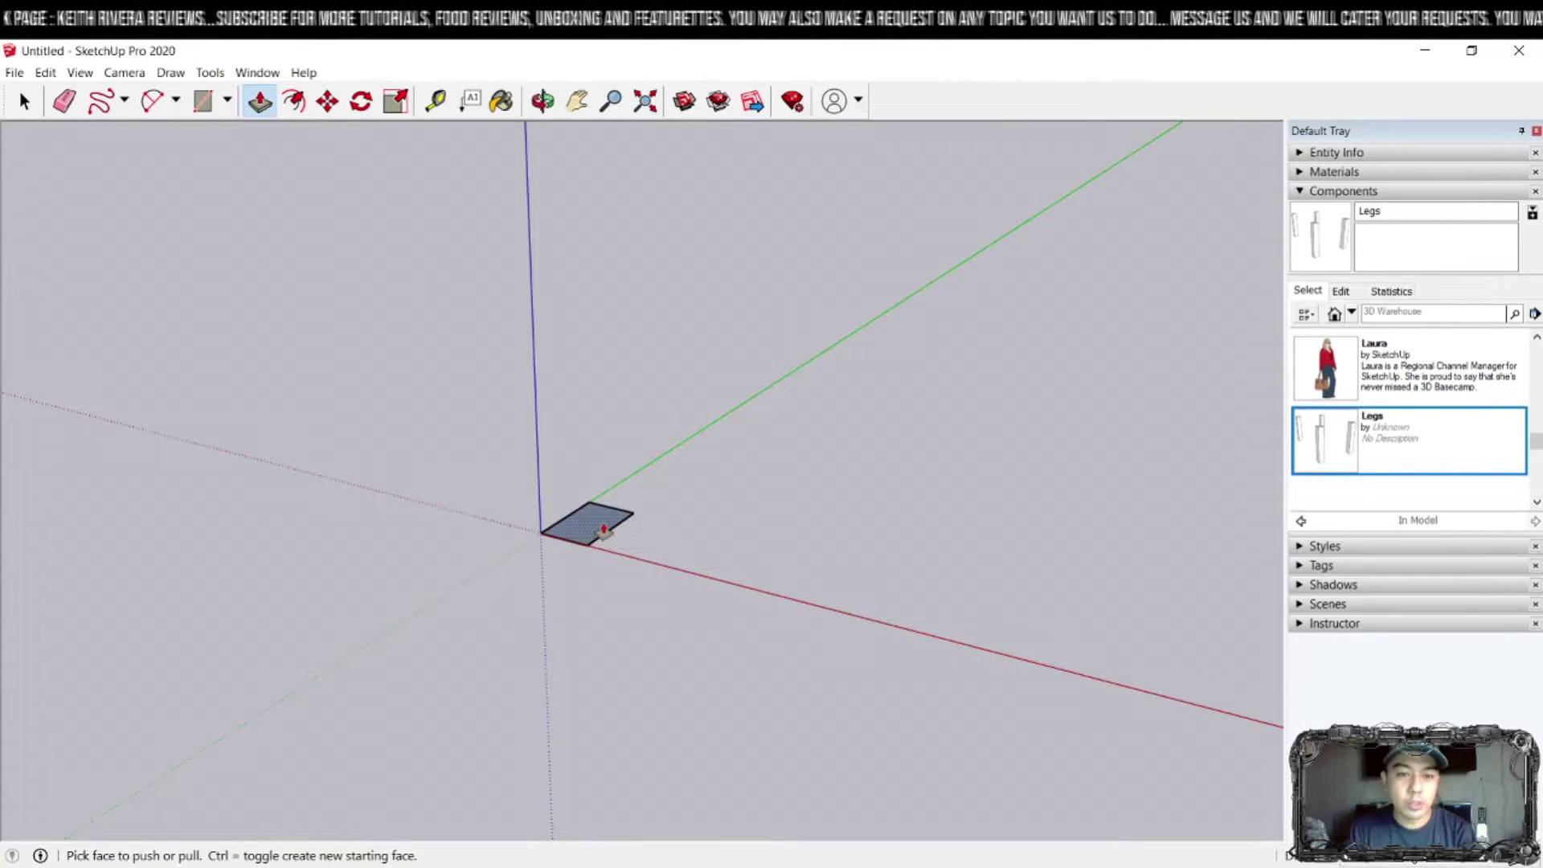
pyautogui.click(601, 527)
pyautogui.click(592, 168)
pyautogui.moveTo(592, 169); pyautogui.dragTo(909, 231, button='middle')
pyautogui.scroll(2, 811, 276)
pyautogui.click(727, 262)
pyautogui.click(695, 256)
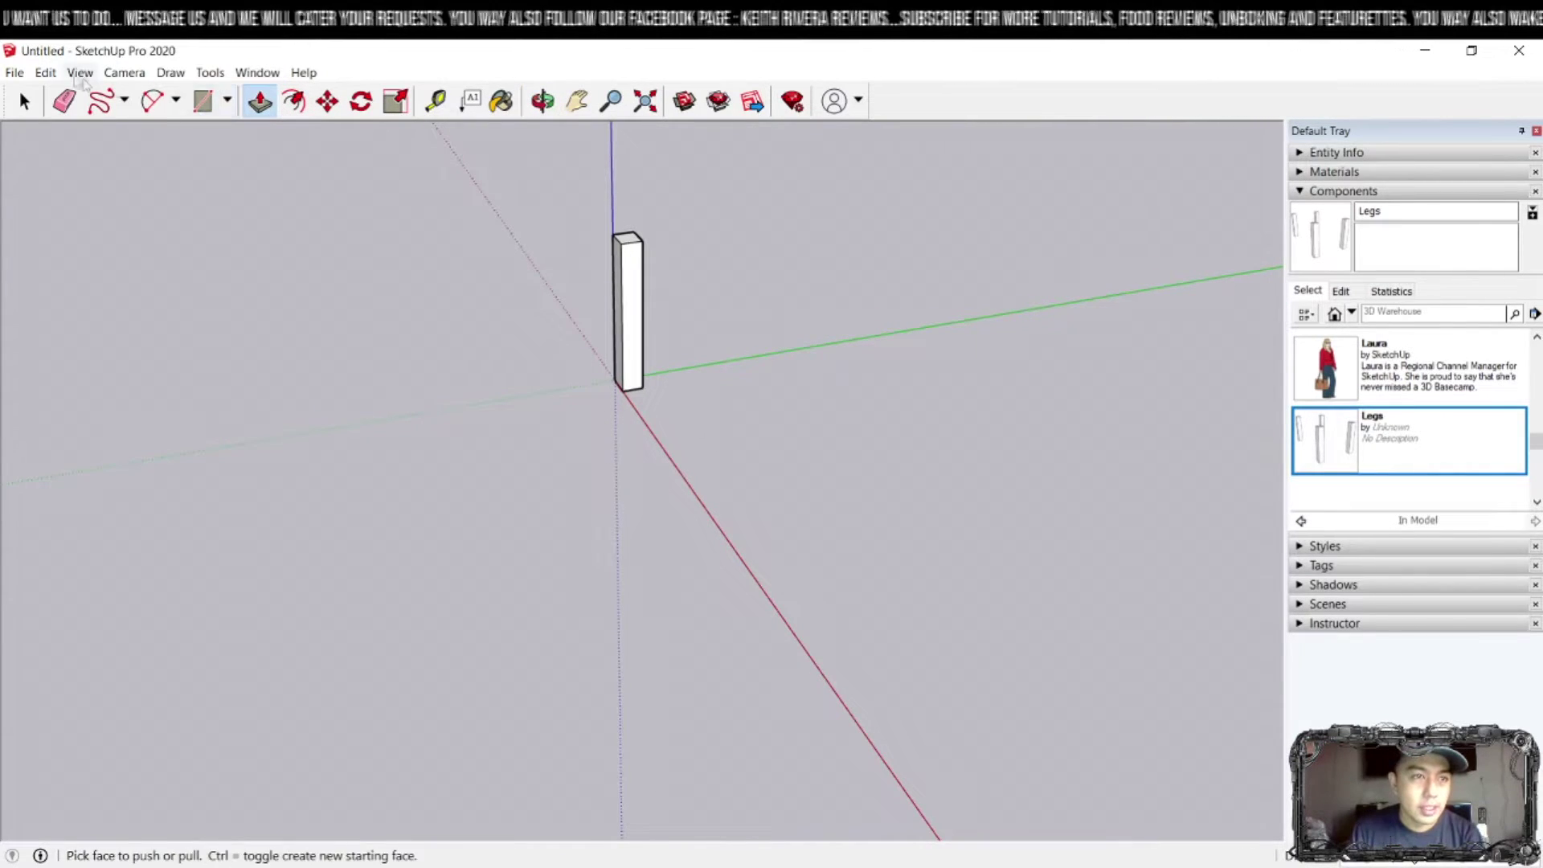
# - Copy the whole leg along the green axis with the Move tool to make a second leg
pyautogui.click(24, 101)
pyautogui.moveTo(554, 208); pyautogui.dragTo(740, 544)
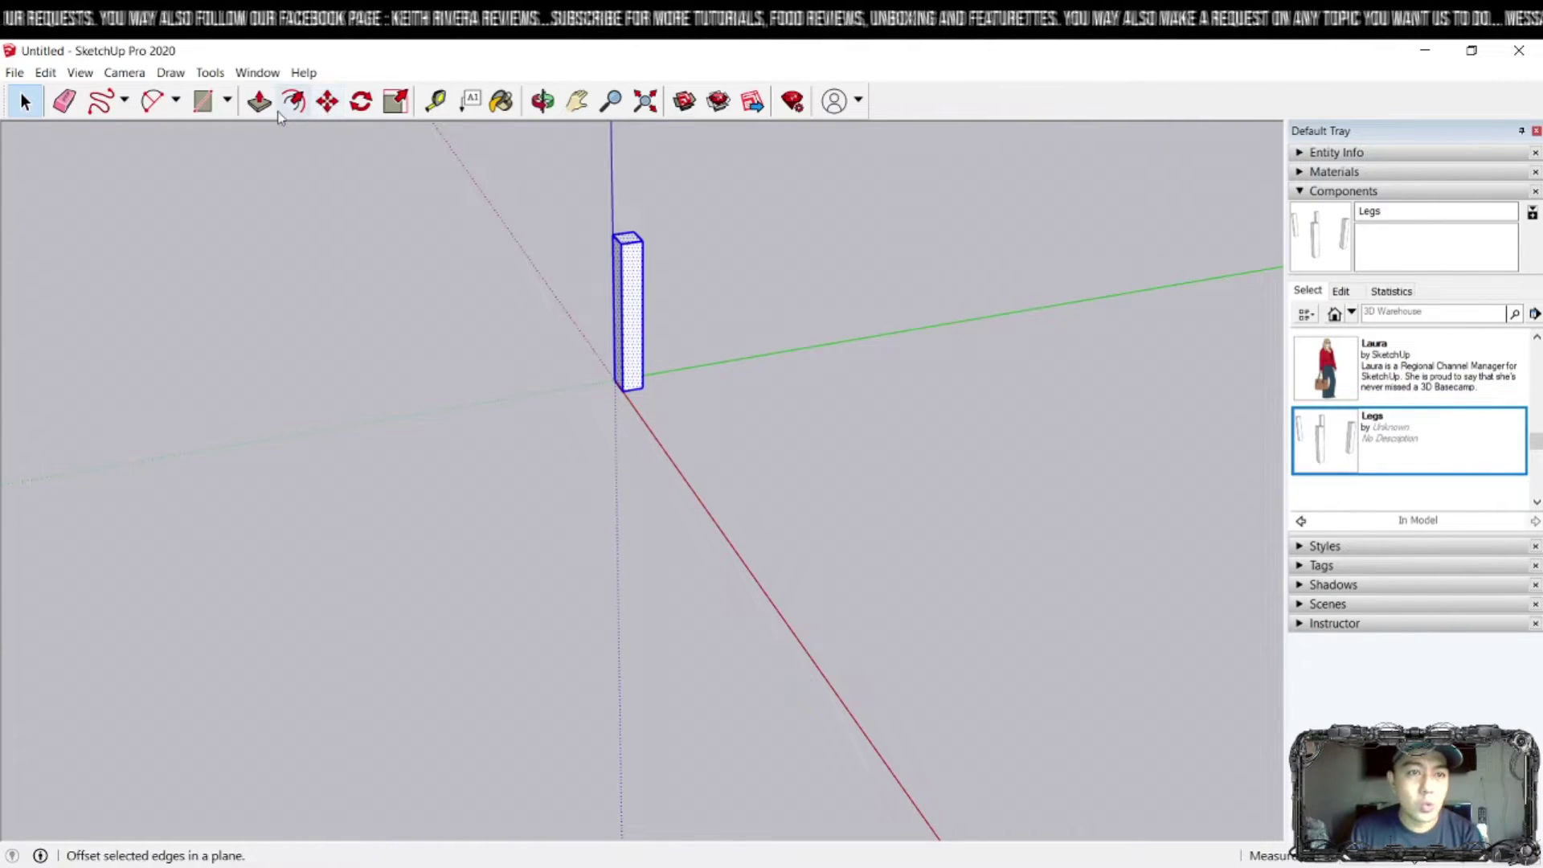
pyautogui.click(327, 103)
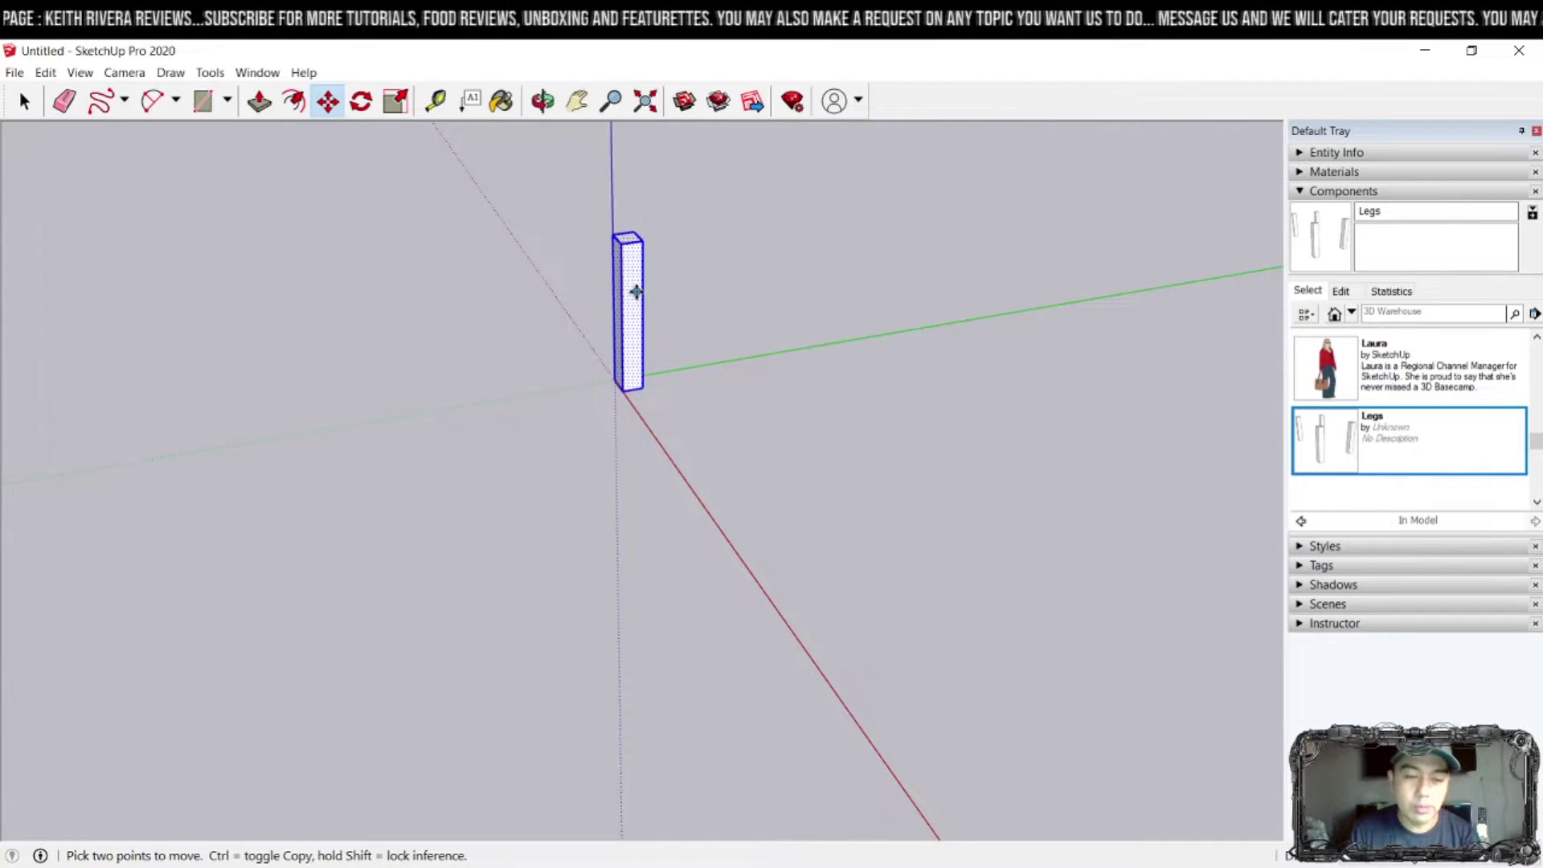
pyautogui.press('ctrl')
pyautogui.click(634, 292)
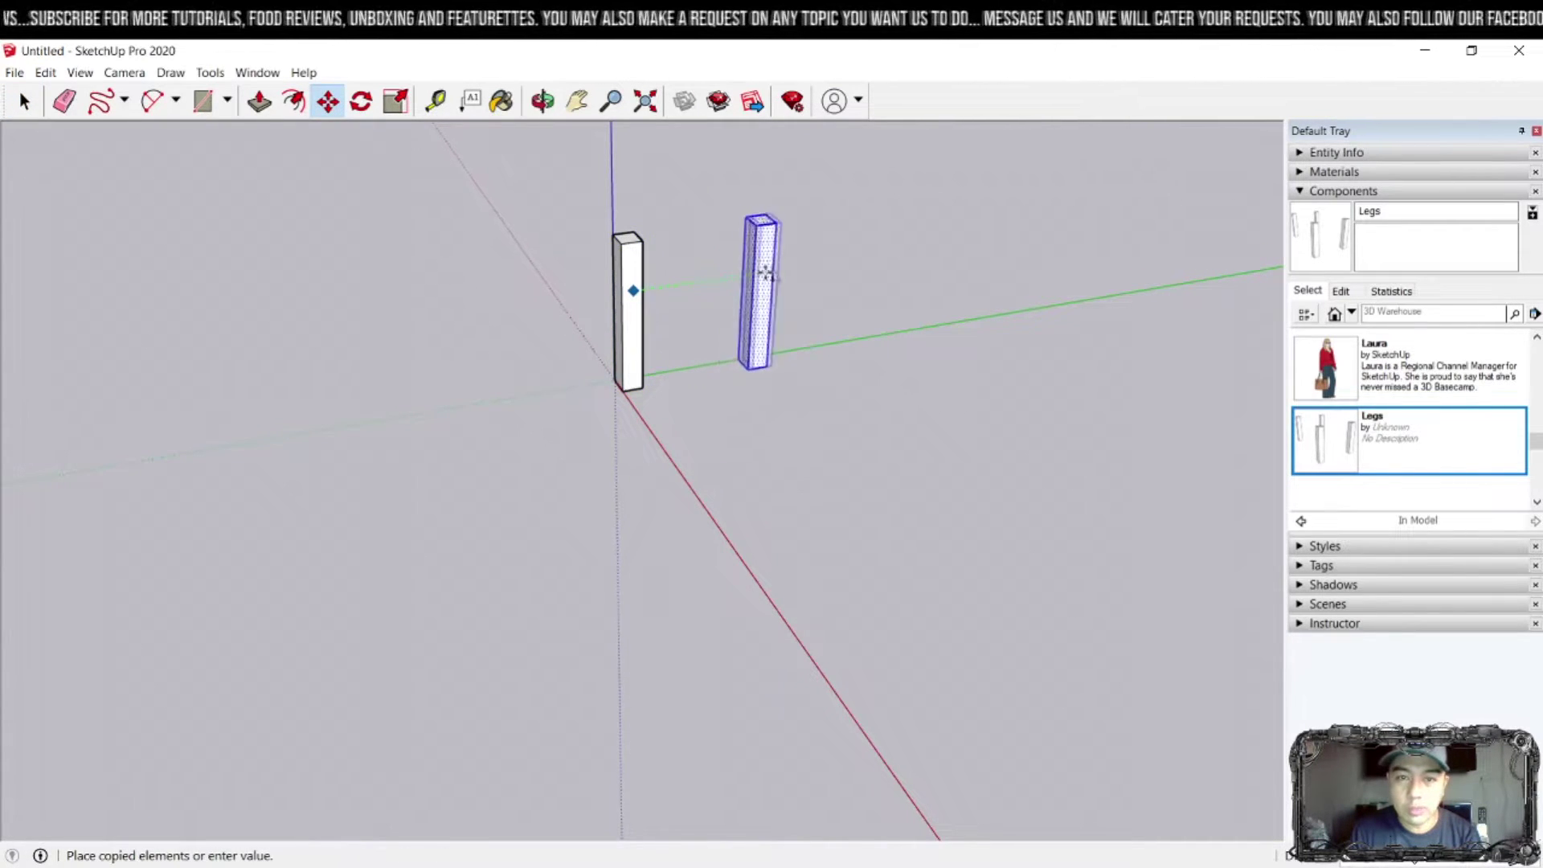
pyautogui.click(812, 294)
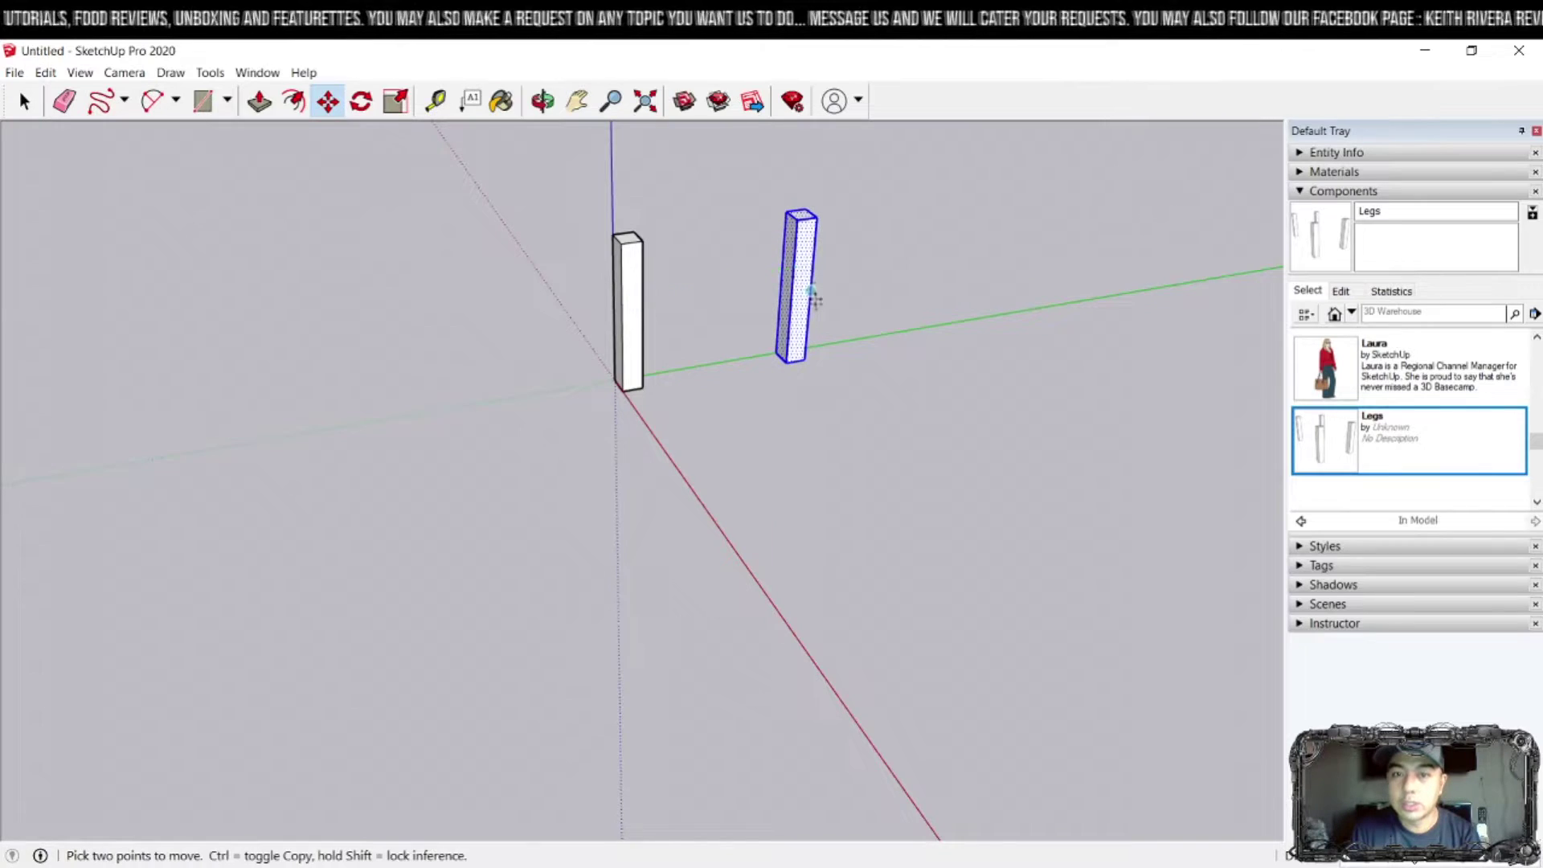
pyautogui.moveTo(807, 304)
pyautogui.mouseDown(button='middle')
pyautogui.moveTo(946, 351)
pyautogui.moveTo(1160, 291)
pyautogui.mouseUp(button='middle')
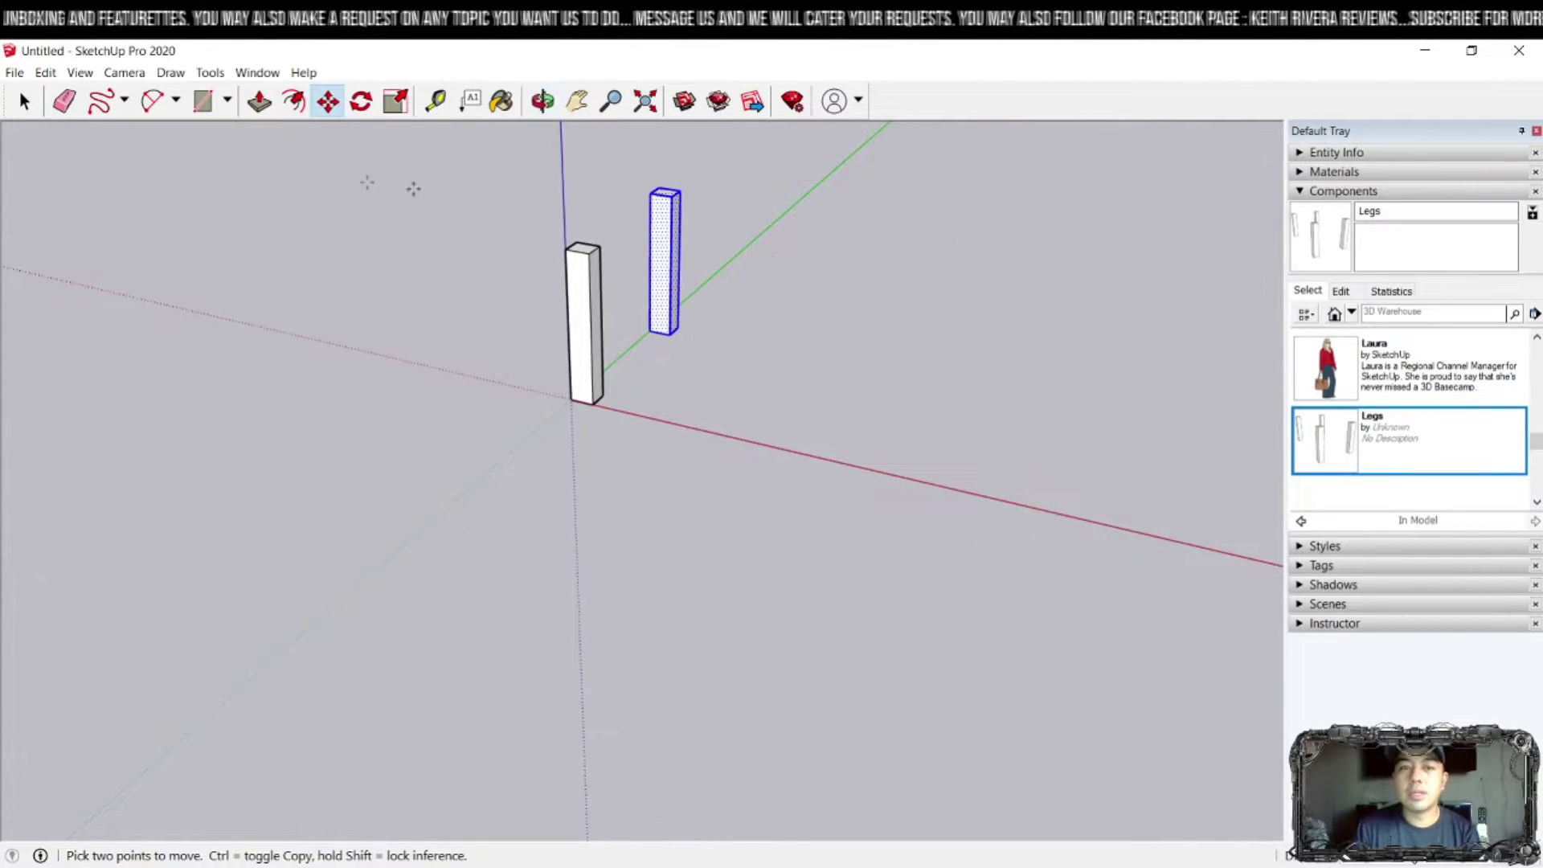
# - Copy both legs together along the red axis with the Move tool to make a set of four
pyautogui.click(24, 101)
pyautogui.moveTo(520, 173); pyautogui.dragTo(793, 441)
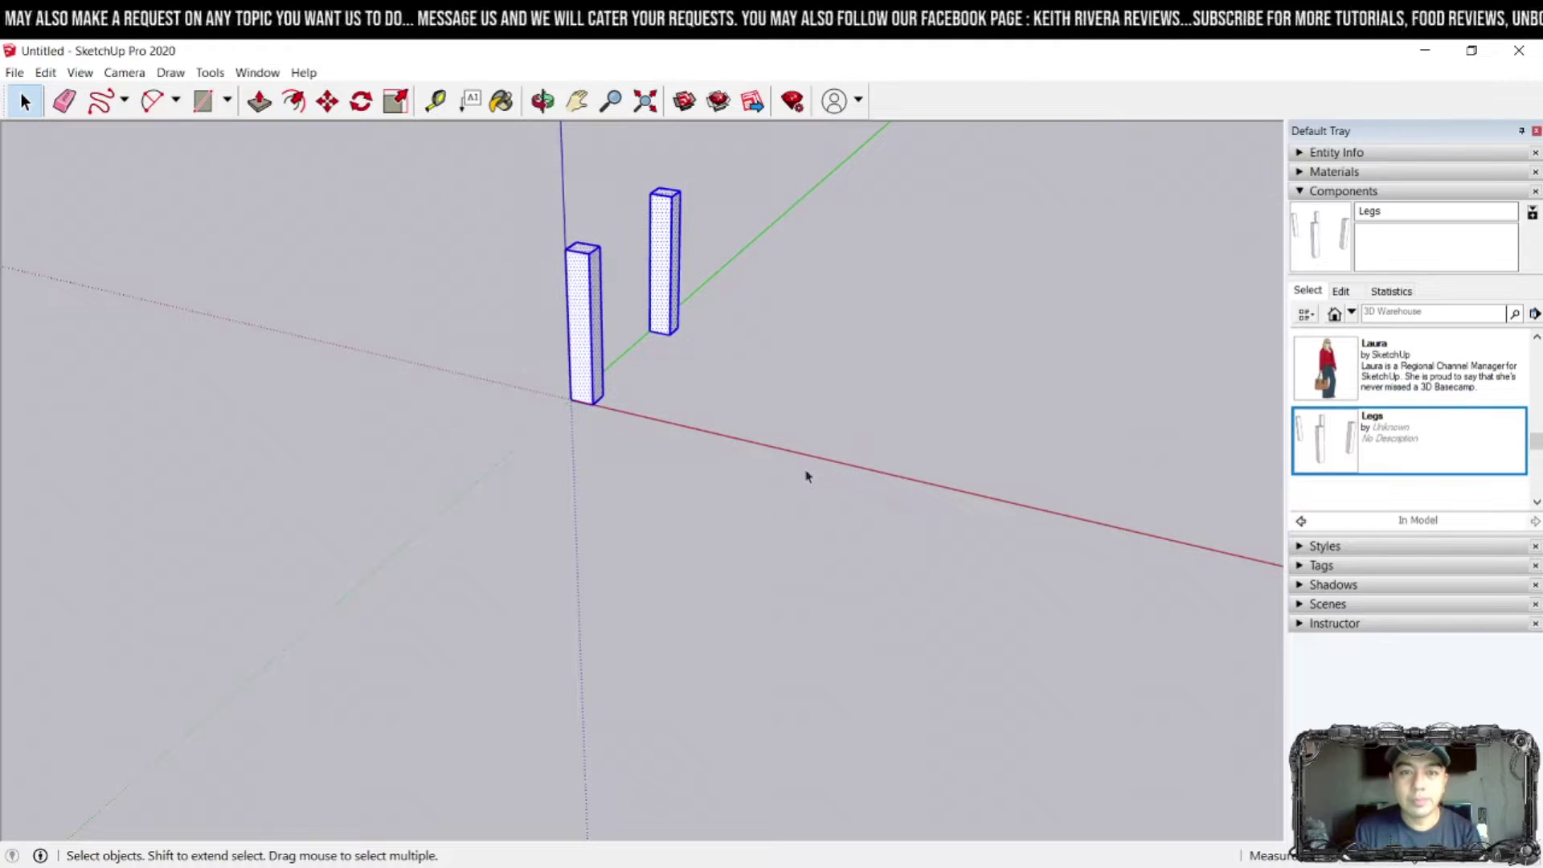
pyautogui.click(328, 102)
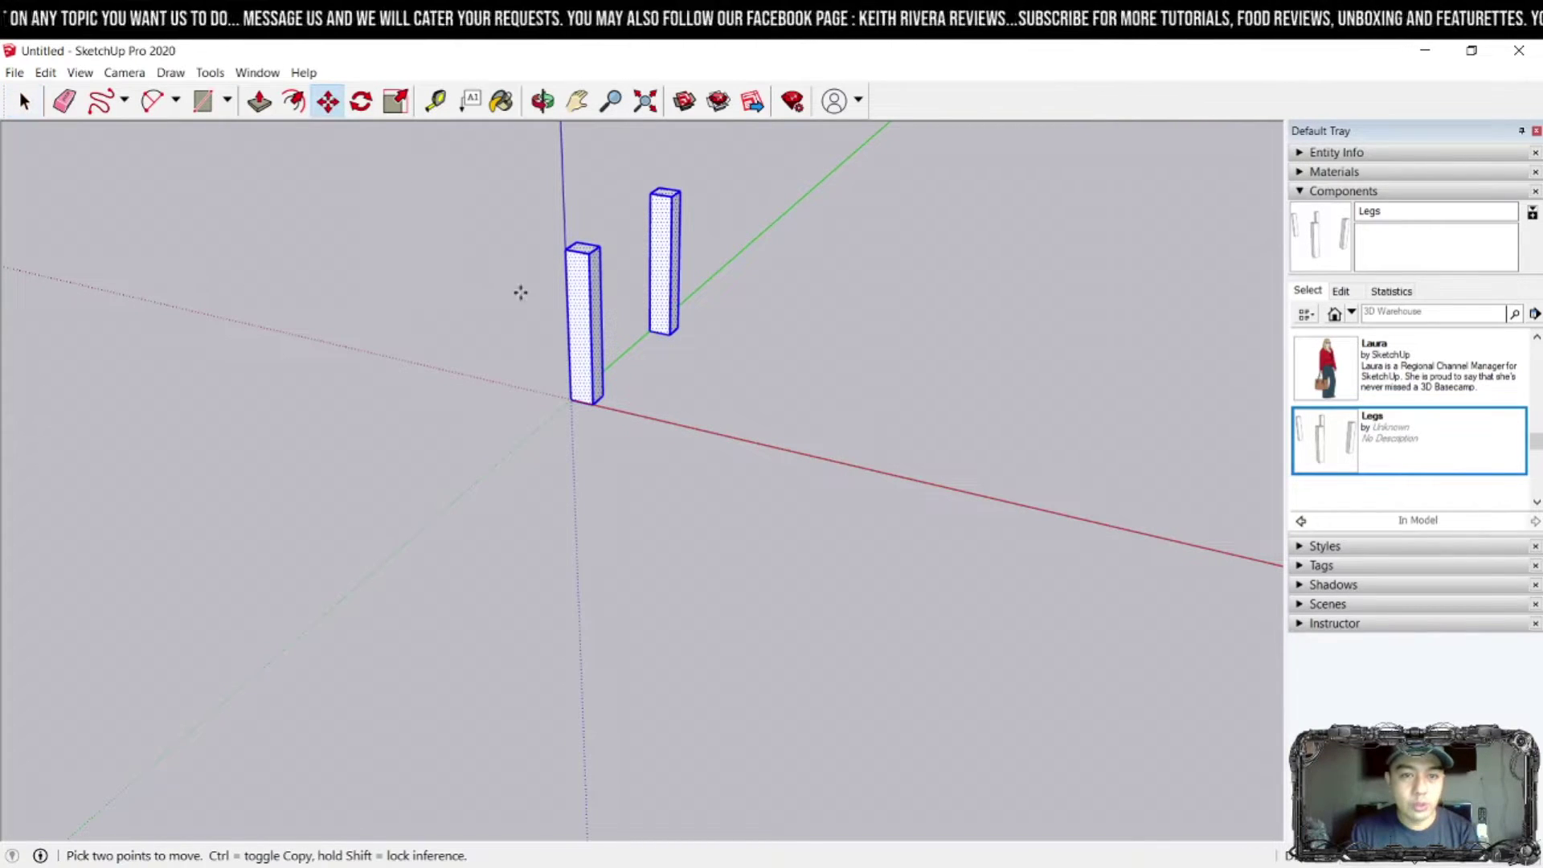
pyautogui.press('ctrl')
pyautogui.click(589, 291)
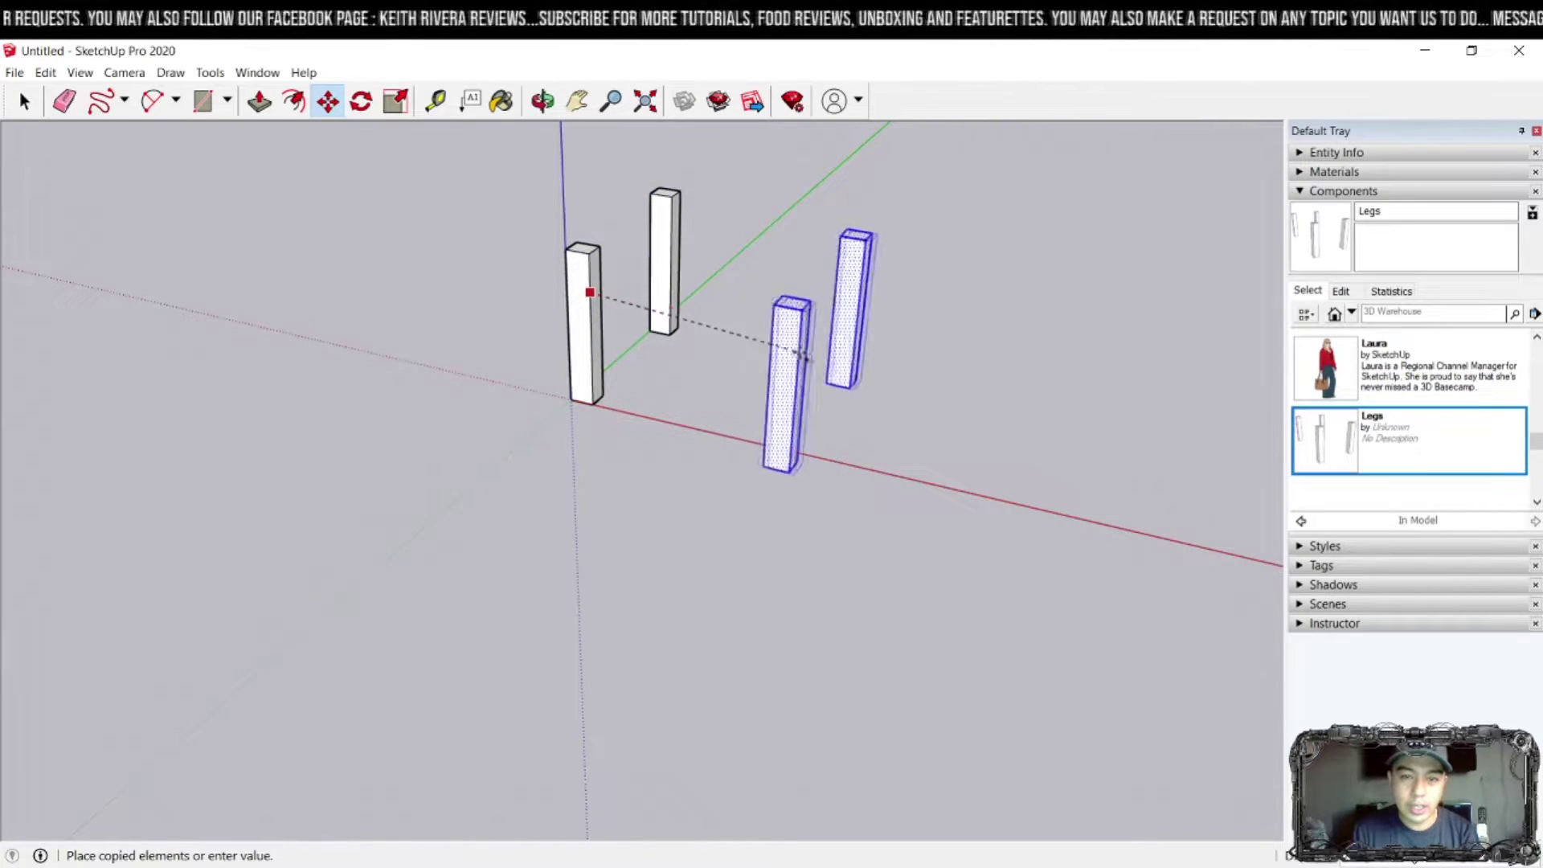
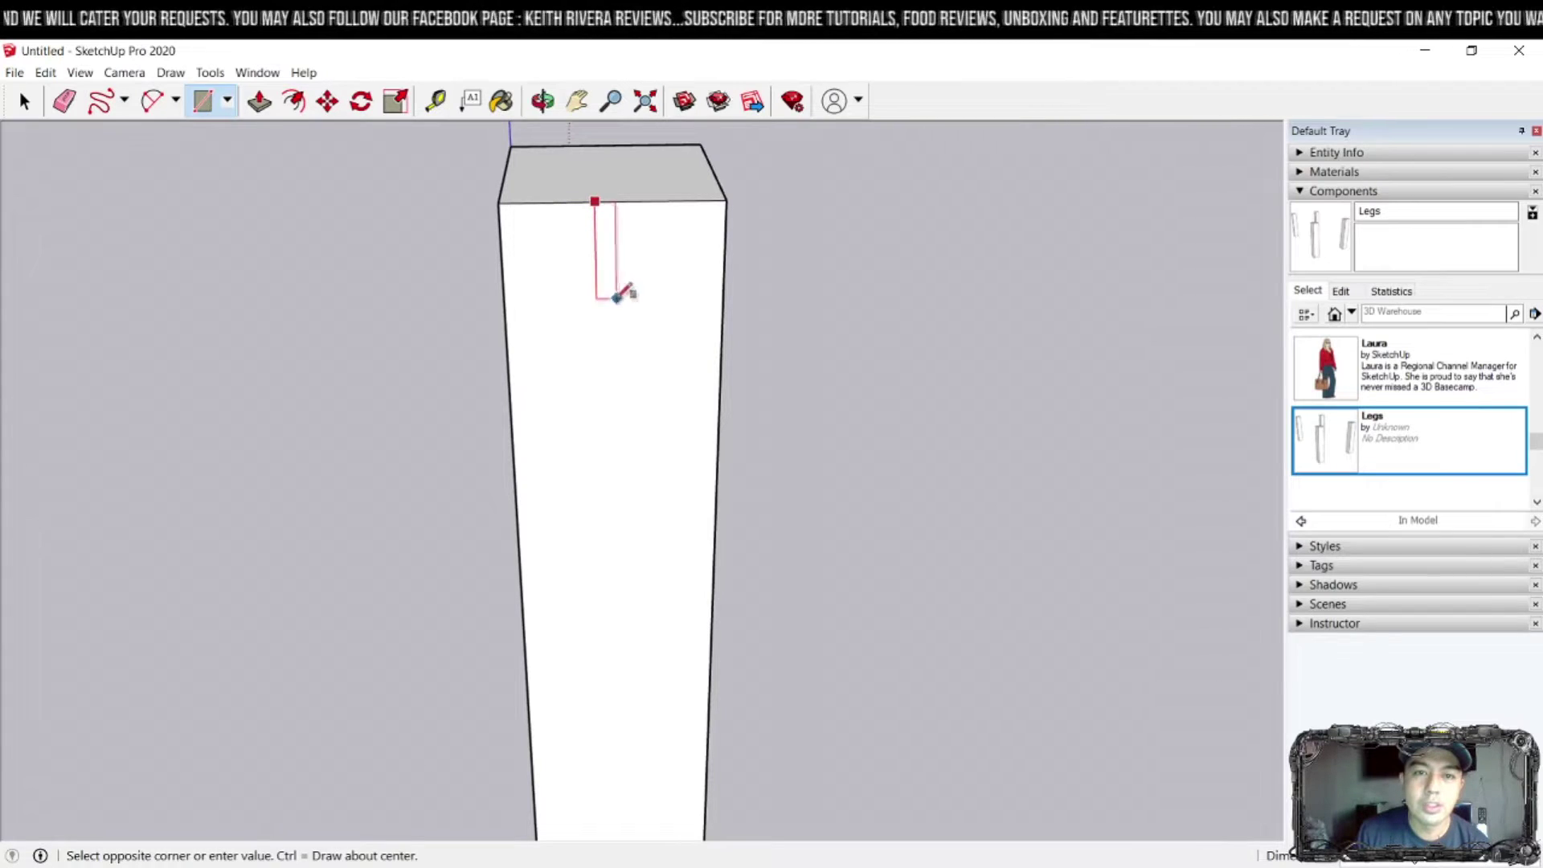
# - Draw a narrow vertical rectangle from the top edge down the inner face of the leg at the origin
pyautogui.click(635, 323)
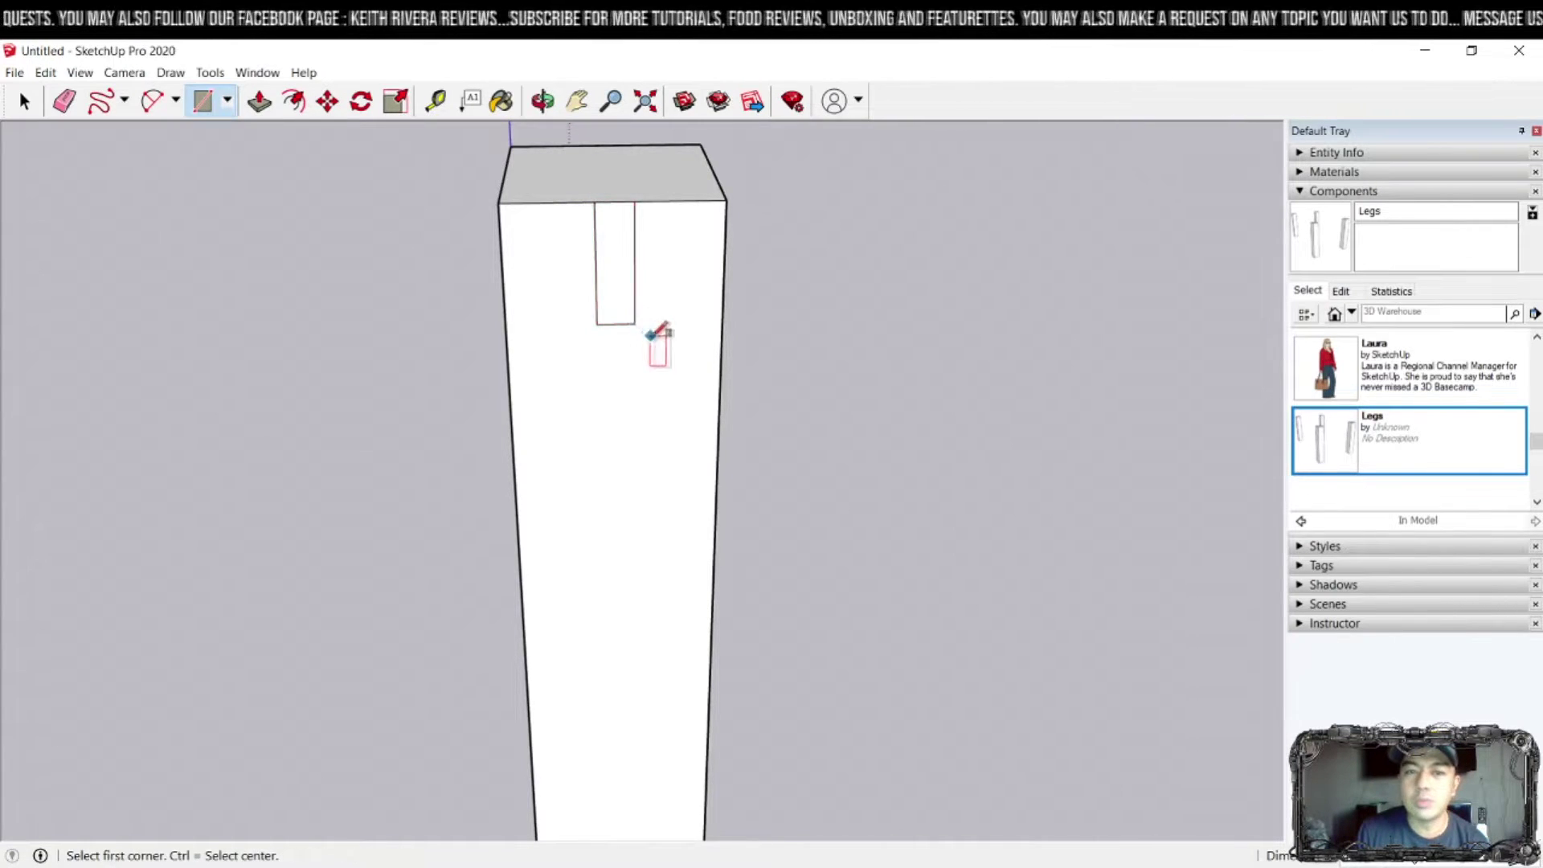
pyautogui.scroll(-8, 667, 354)
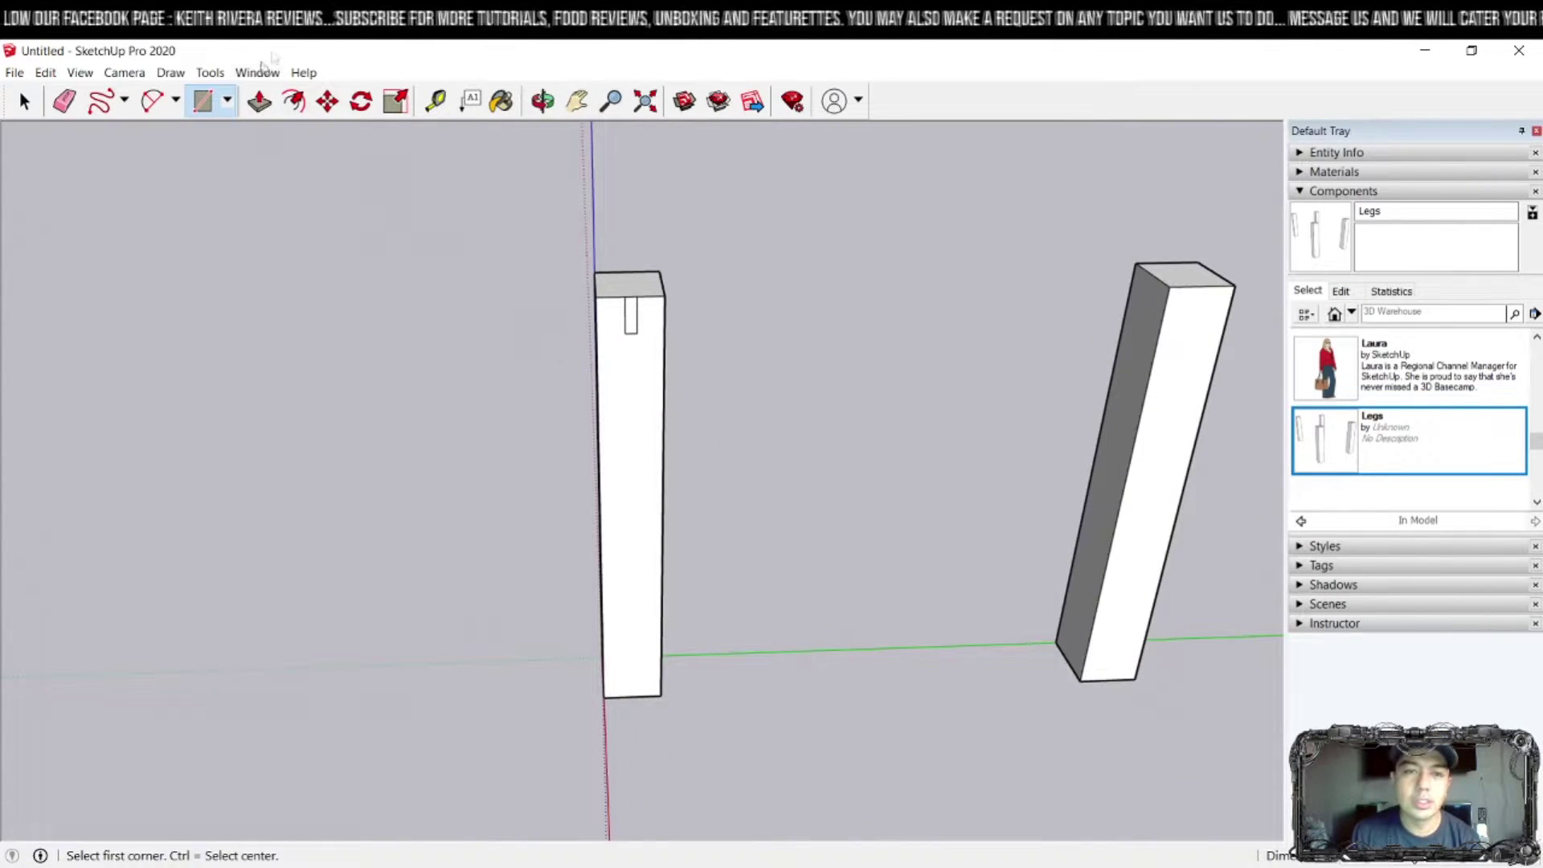
# - Try to Push/Pull the narrow rectangle into a rail reaching the opposite leg along the red axis
pyautogui.click(259, 101)
pyautogui.click(632, 320)
pyautogui.scroll(-3, 640, 482)
pyautogui.scroll(-2, 643, 518)
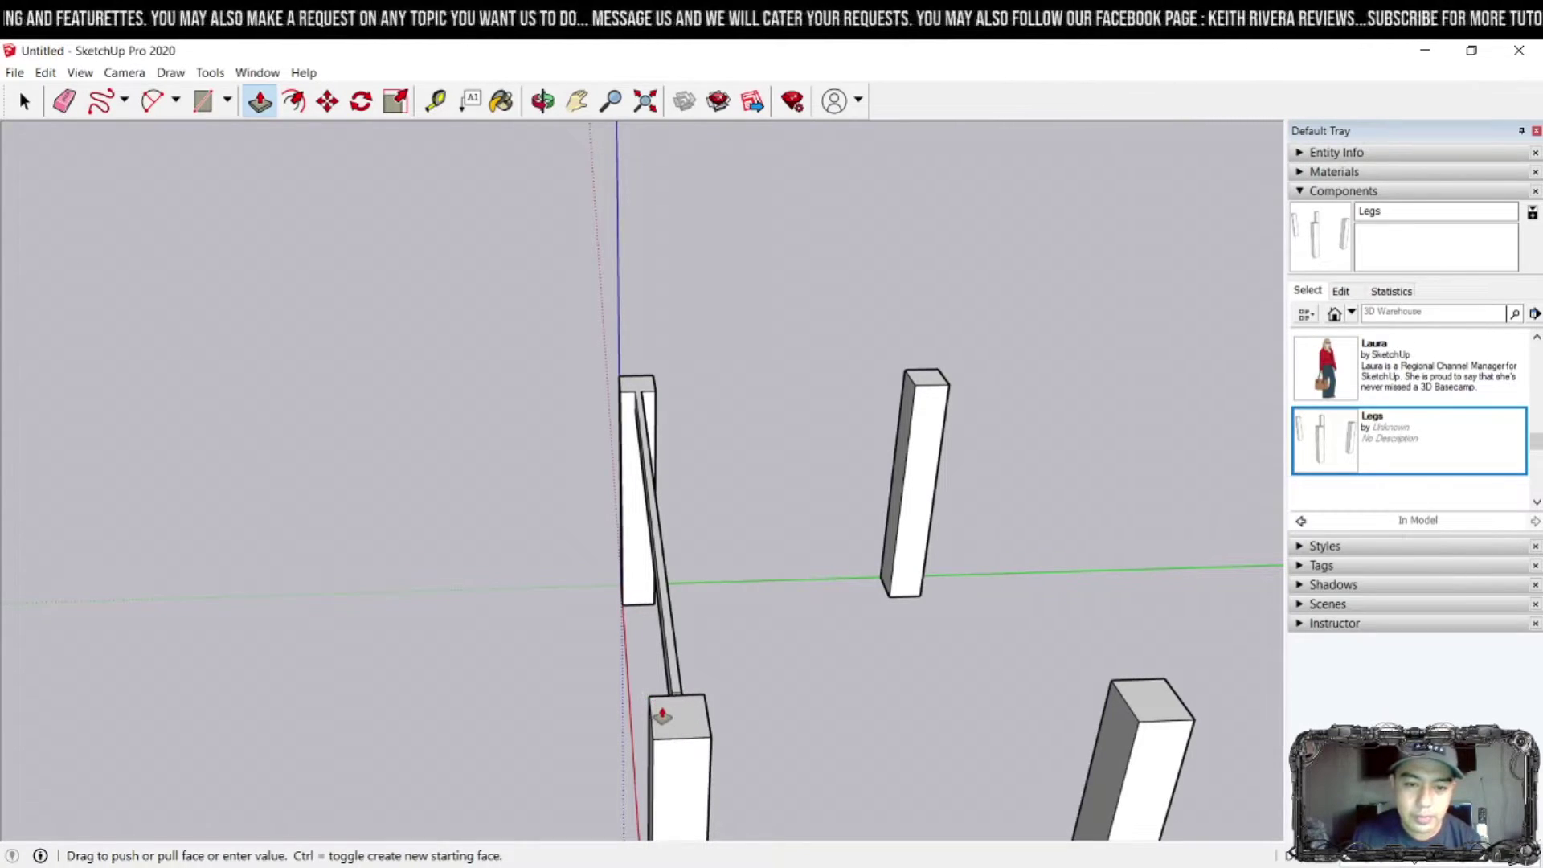
pyautogui.click(649, 697)
pyautogui.moveTo(649, 698); pyautogui.dragTo(1033, 523, button='middle')
pyautogui.scroll(3, 1068, 482)
pyautogui.scroll(1, 1094, 447)
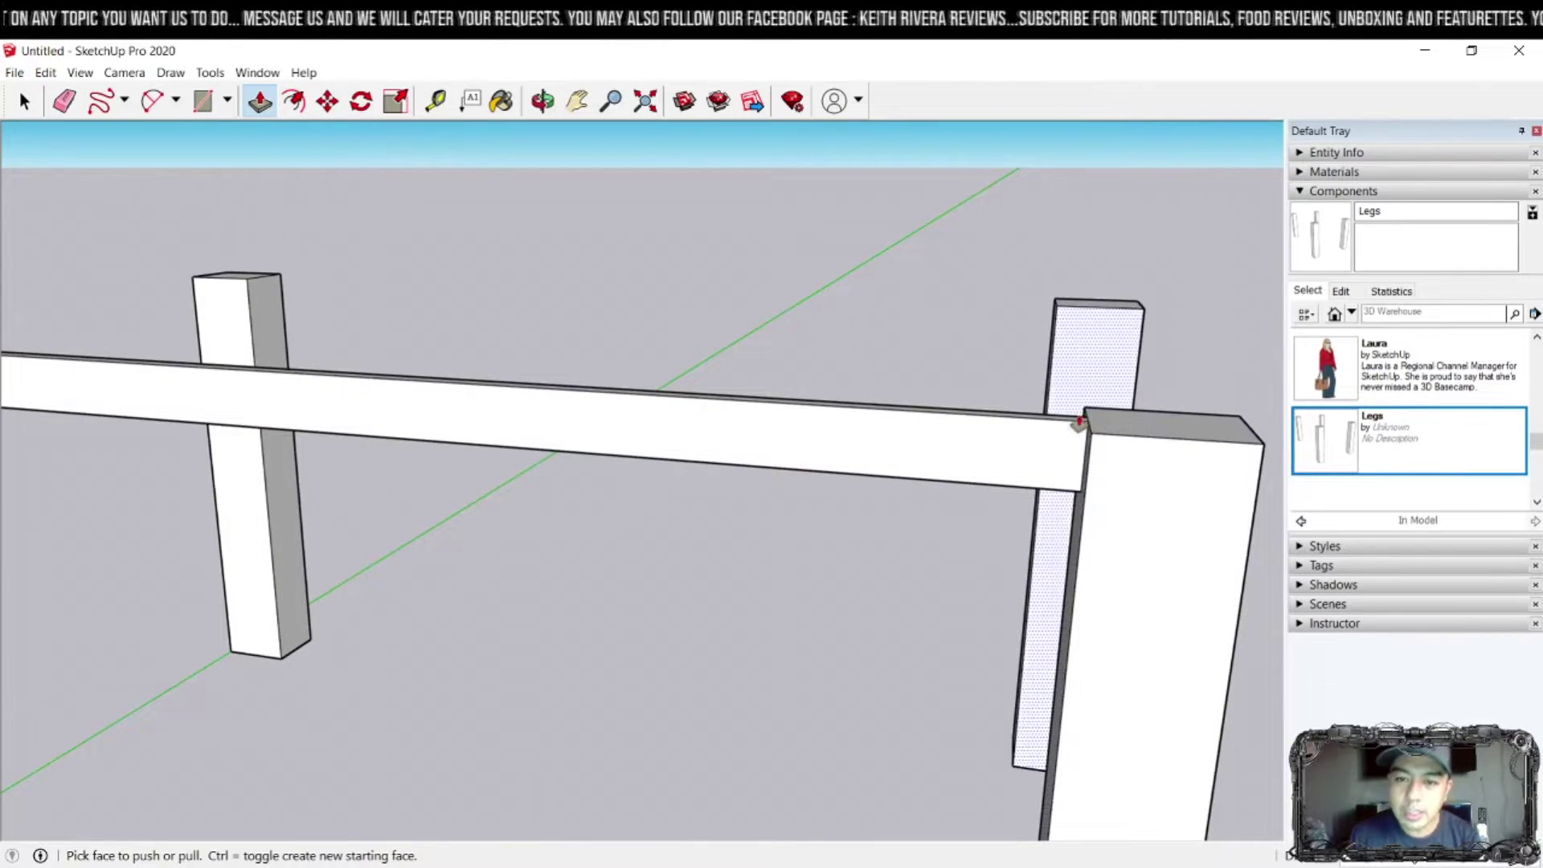
pyautogui.hotkey('ctrl', 'z')
# - Push/Pull the origin leg's narrow rectangle along the red axis into a rail that meets the opposite leg
pyautogui.scroll(-2, 443, 460)
pyautogui.moveTo(444, 460); pyautogui.dragTo(98, 371, button='middle')
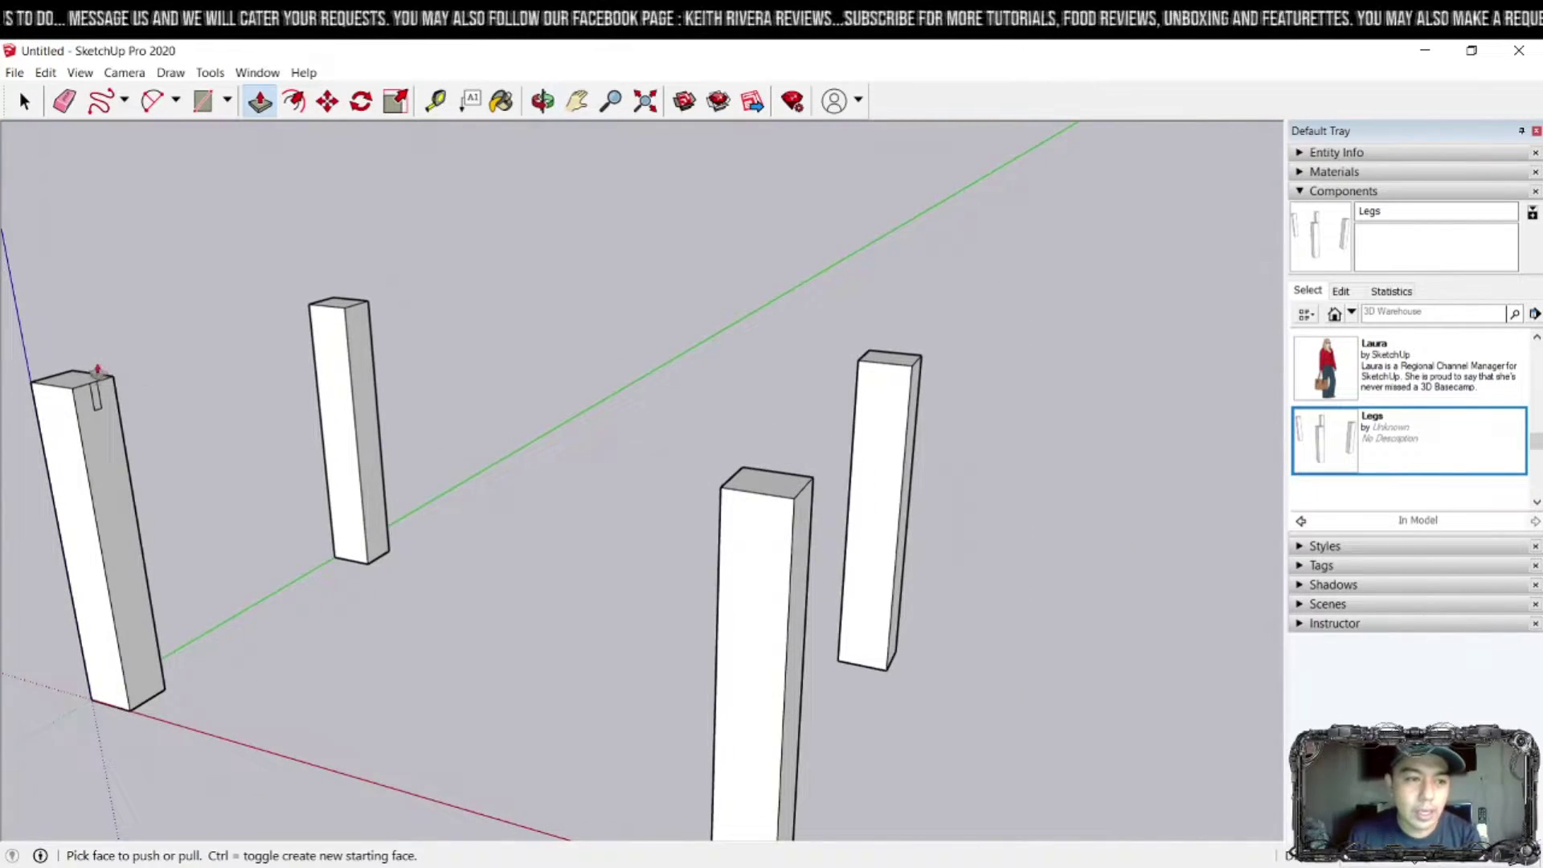
pyautogui.click(94, 398)
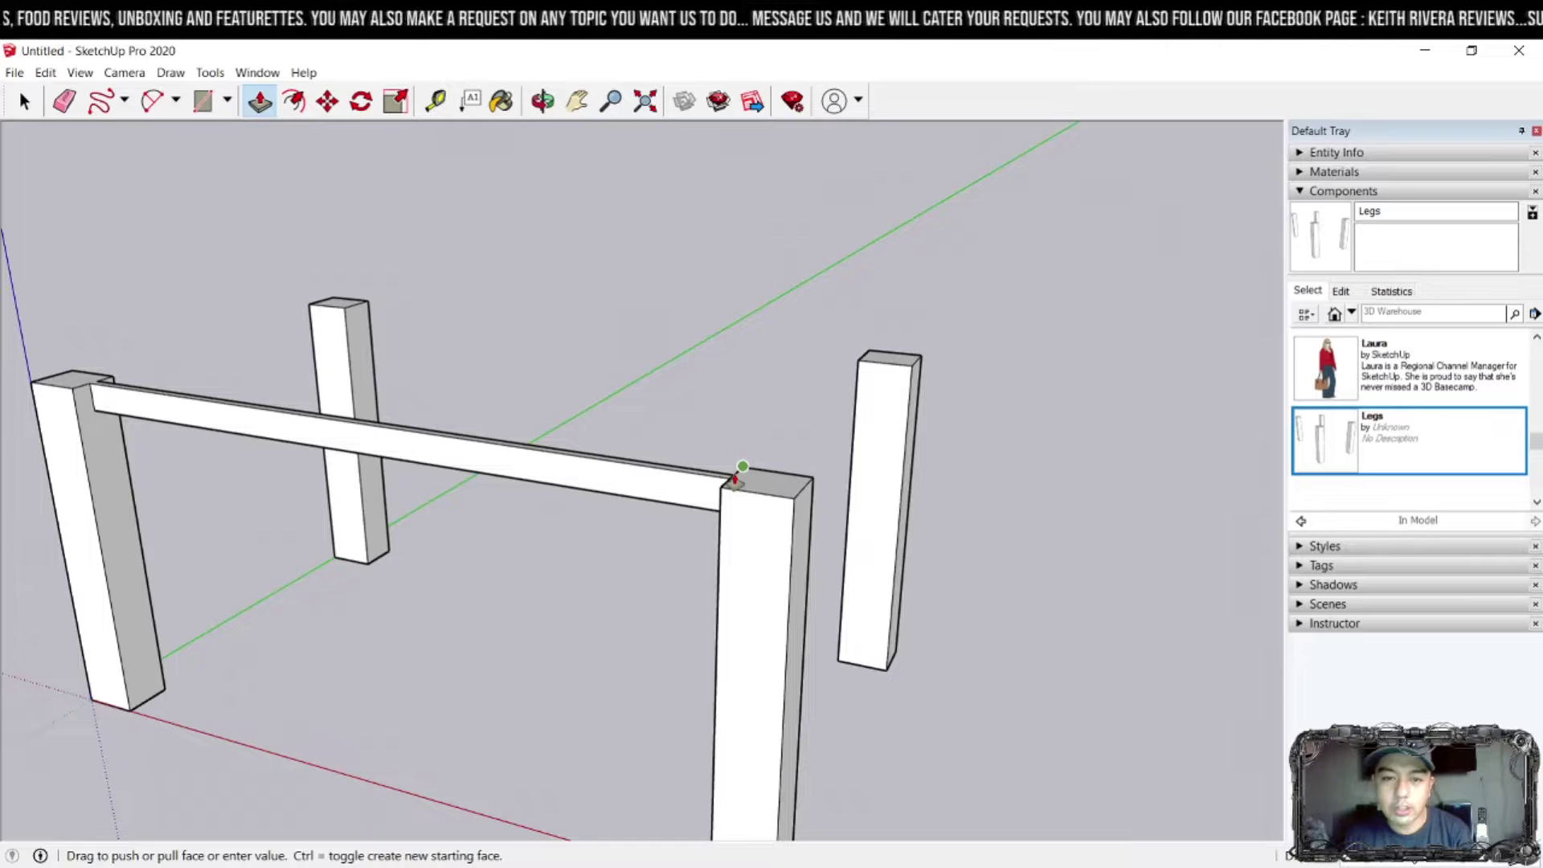
# - Draw a narrow vertical rectangle from the top edge down the inner face of the other leg on the green axis
pyautogui.moveTo(733, 470); pyautogui.dragTo(506, 469, button='middle')
pyautogui.scroll(-3, 719, 355)
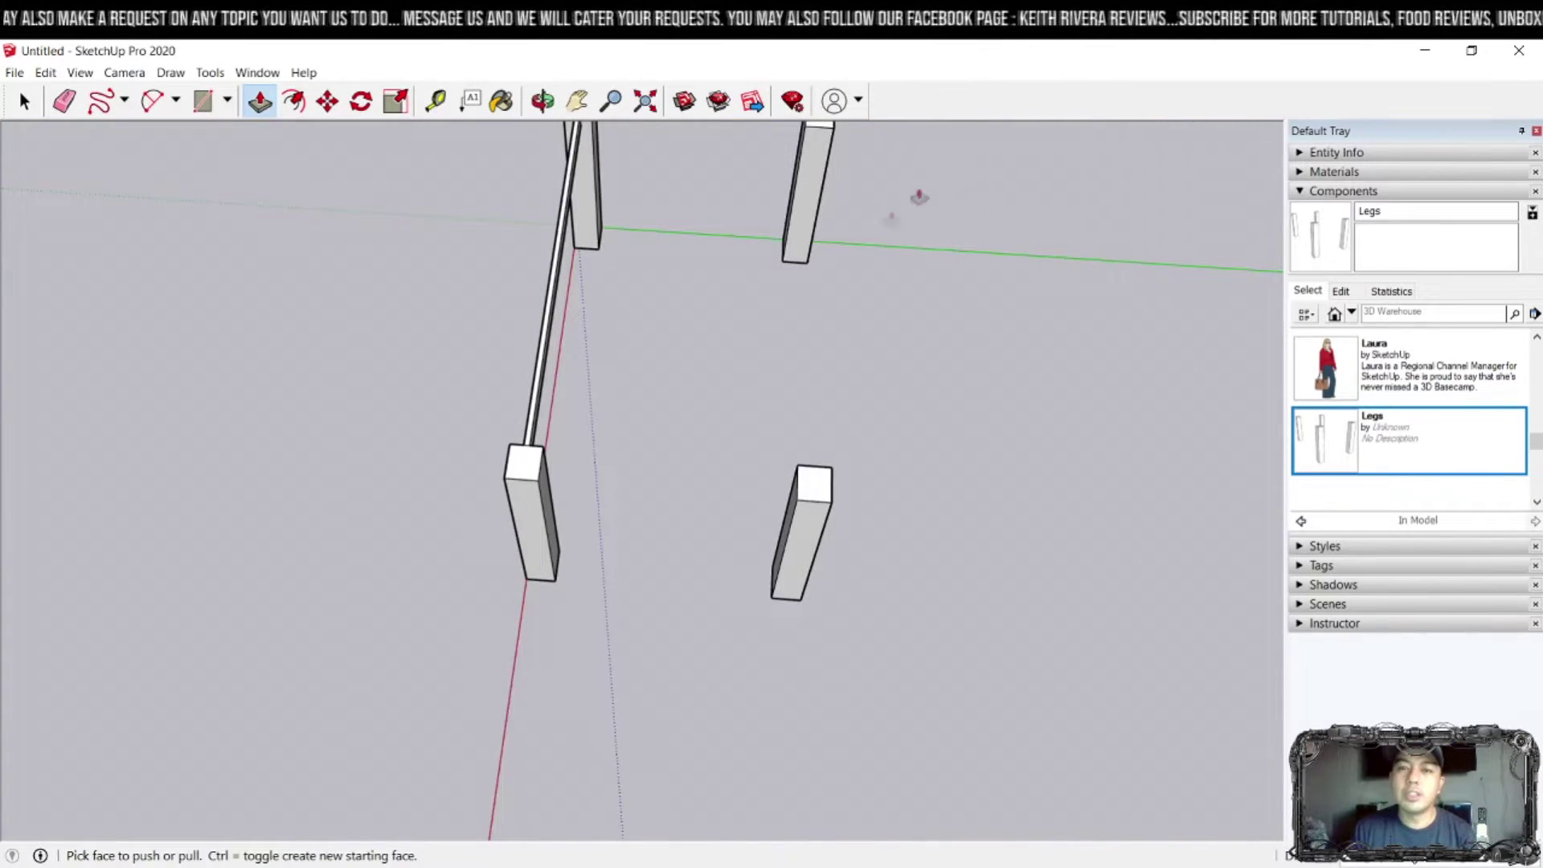
pyautogui.keyDown('shift'); pyautogui.moveTo(757, 177); pyautogui.dragTo(782, 255, button='middle'); pyautogui.keyUp('shift')
pyautogui.scroll(3, 764, 420)
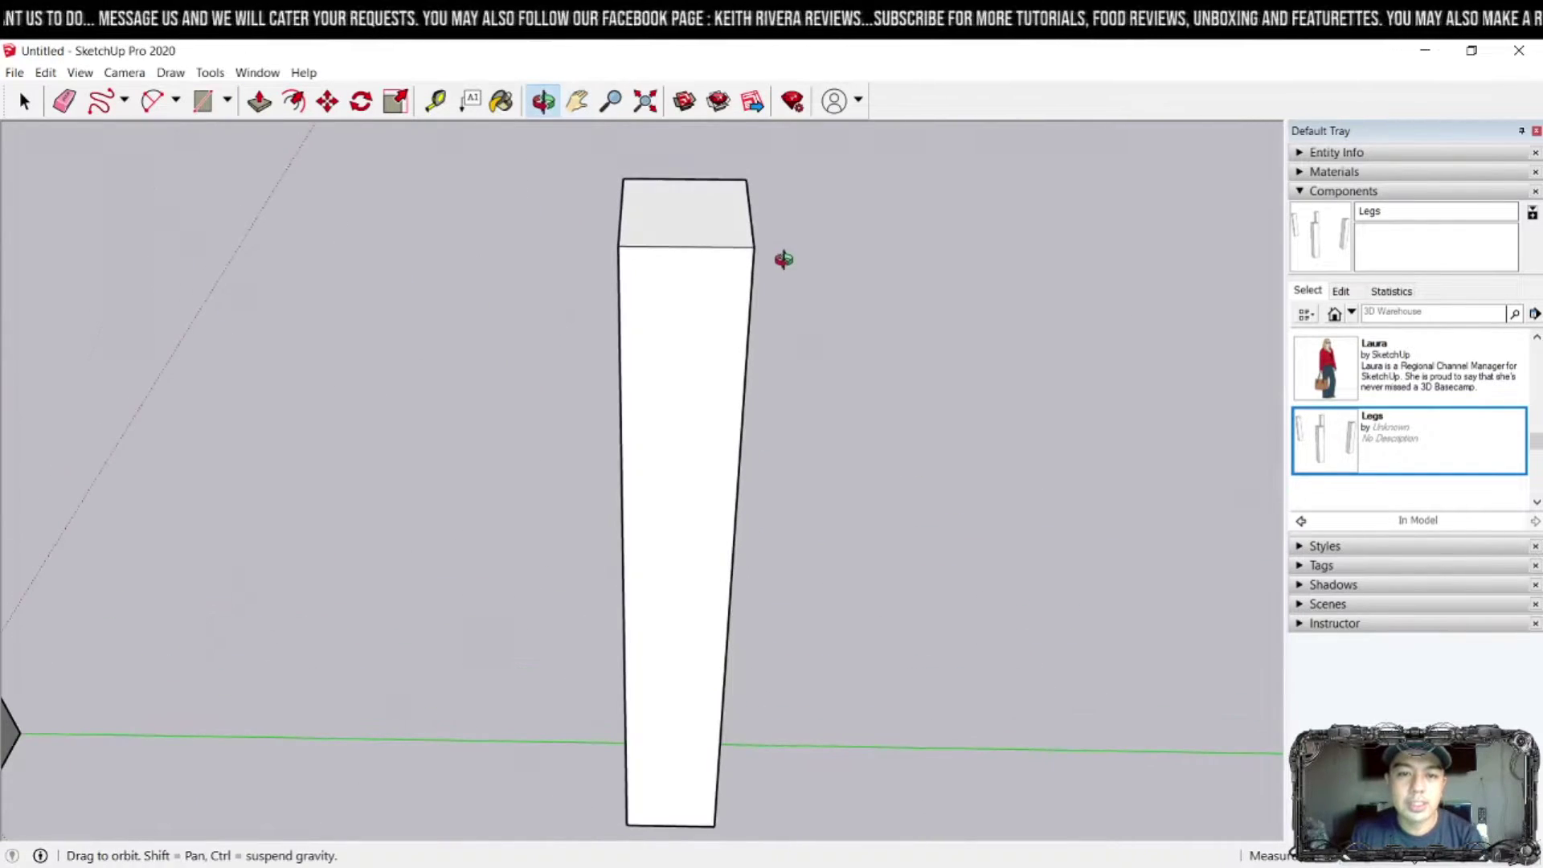
pyautogui.click(202, 100)
pyautogui.click(674, 246)
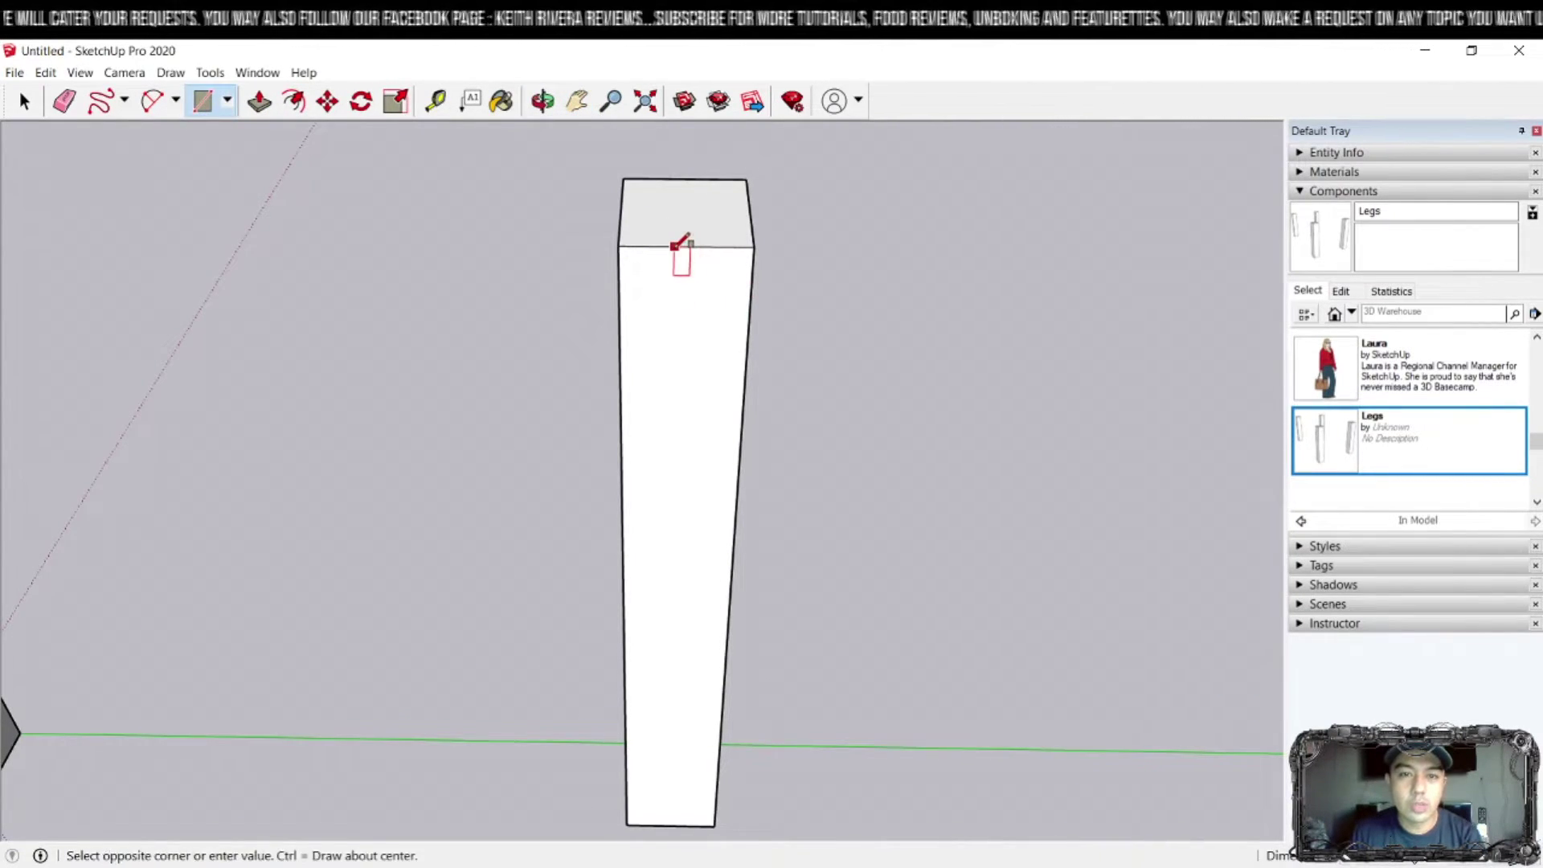
pyautogui.click(694, 321)
# - Push/Pull the green-axis leg's narrow rectangle parallel to the red axis into a rail that meets the opposite leg
pyautogui.scroll(-5, 667, 309)
pyautogui.click(253, 111)
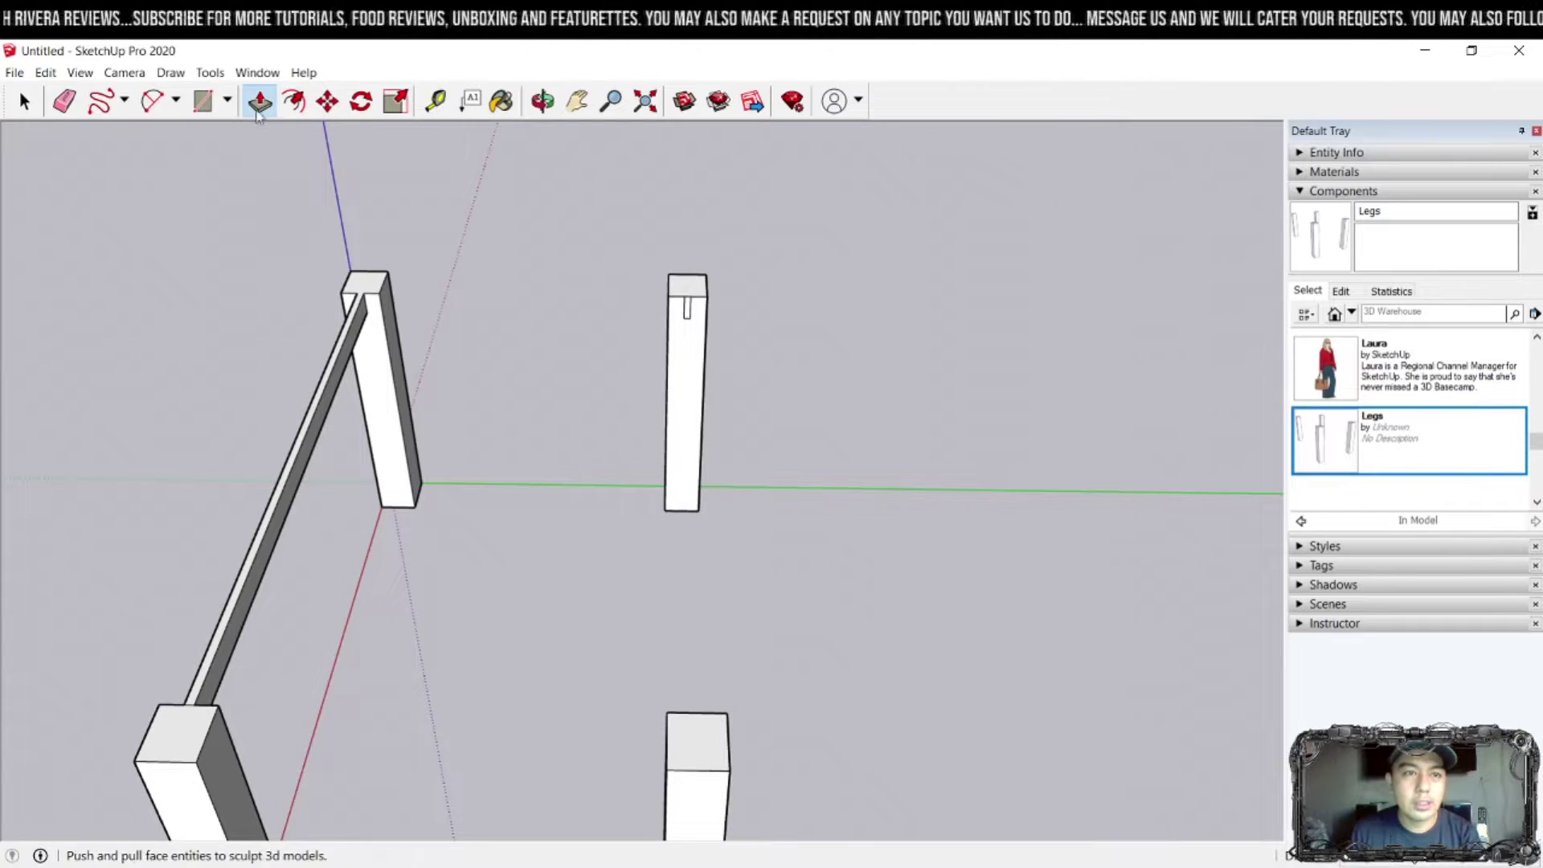
pyautogui.moveTo(685, 310); pyautogui.dragTo(698, 722)
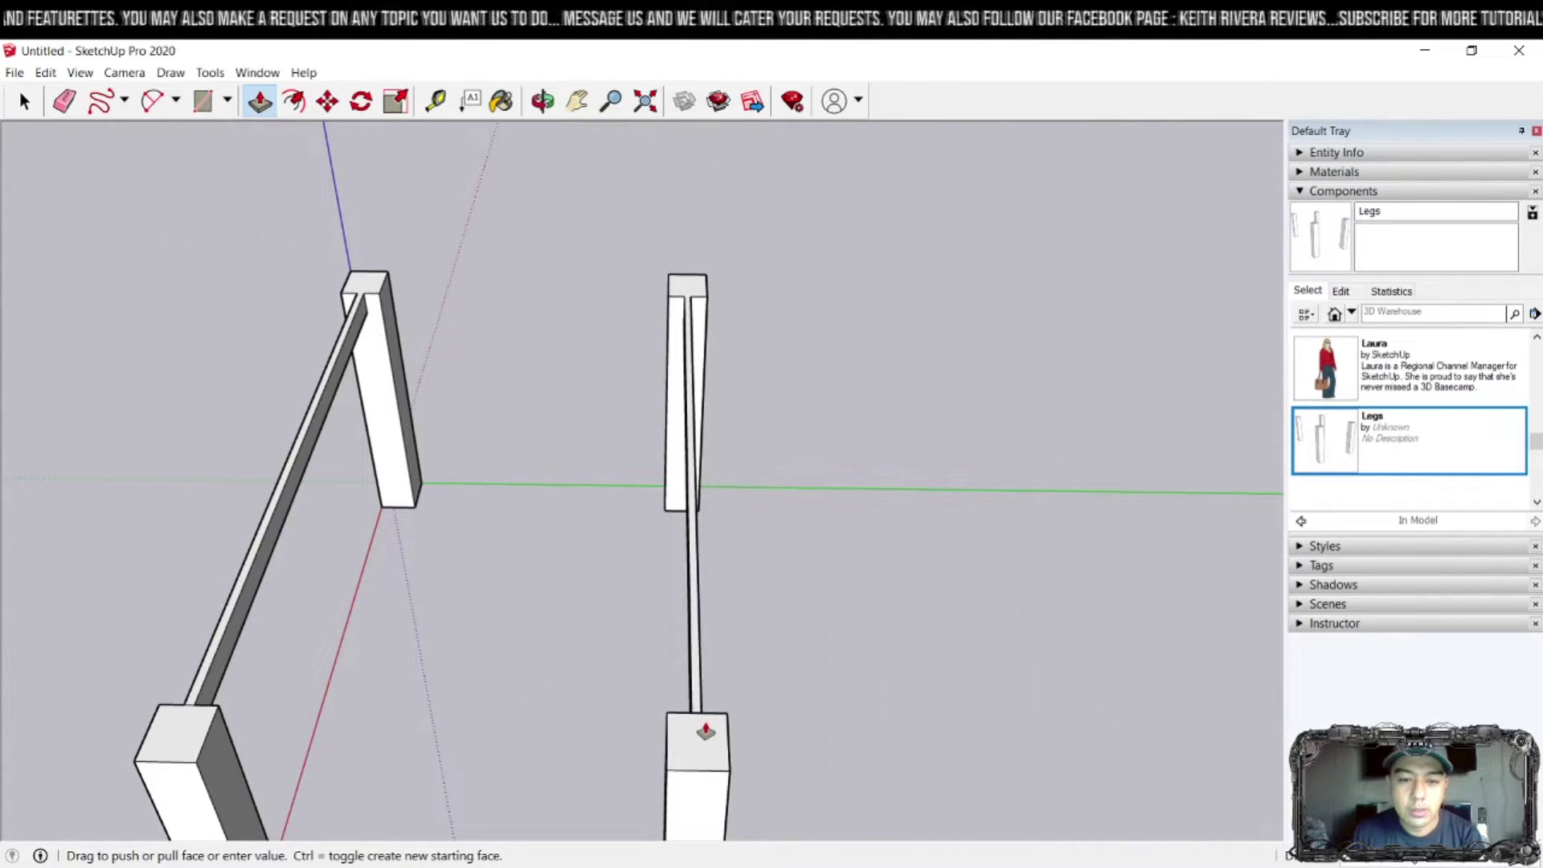
pyautogui.moveTo(708, 733); pyautogui.dragTo(946, 578, button='middle')
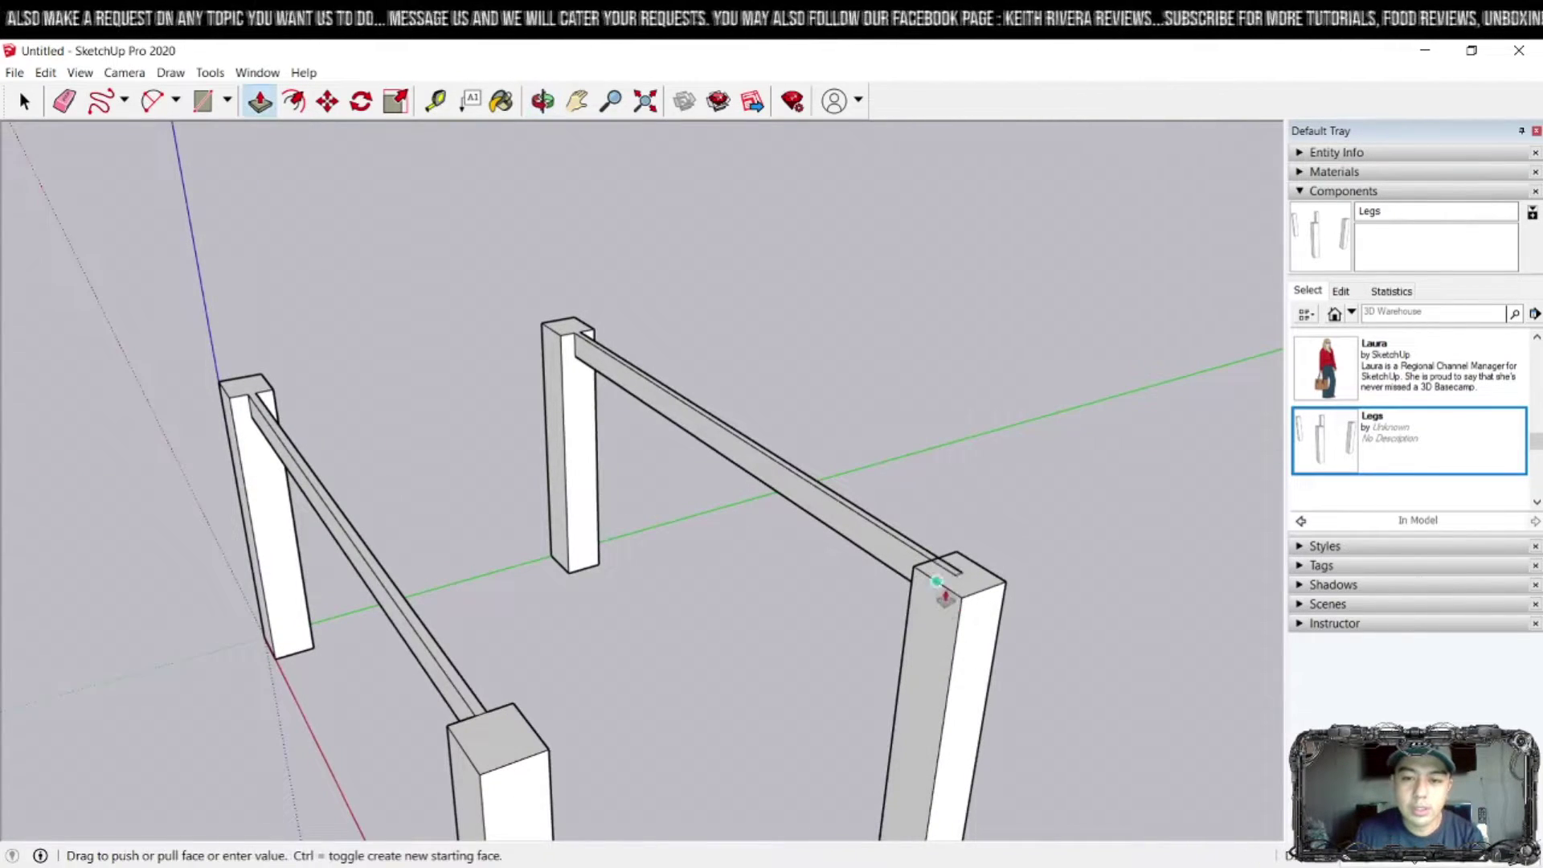
pyautogui.click(945, 560)
pyautogui.moveTo(861, 614); pyautogui.dragTo(1039, 523, button='middle')
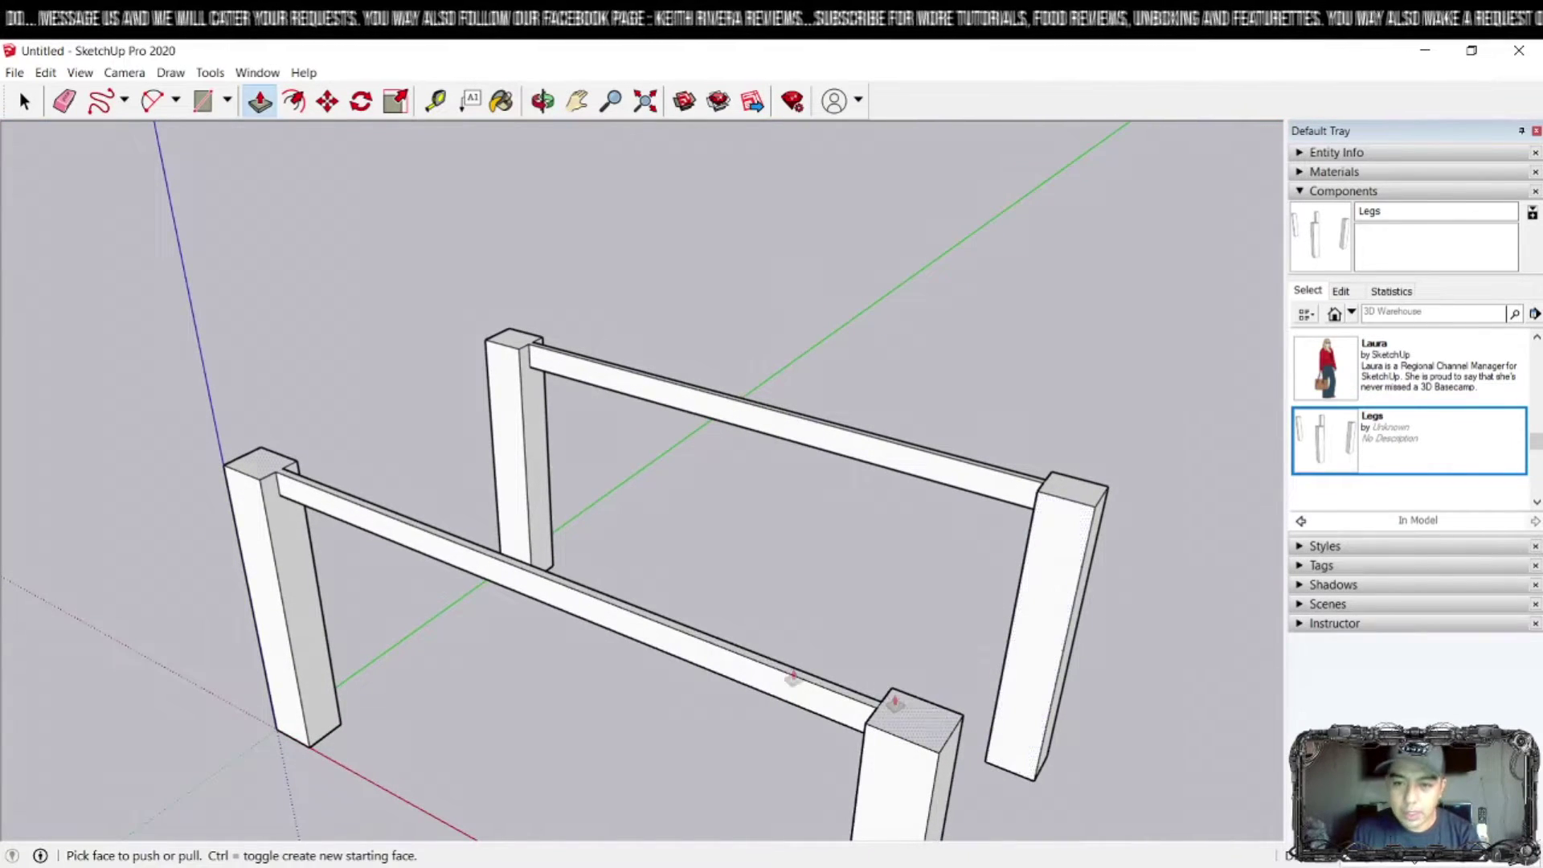
# - Draw a narrow vertical rectangle from the top edge down the inner face of the leg diagonally opposite the origin
pyautogui.click(204, 98)
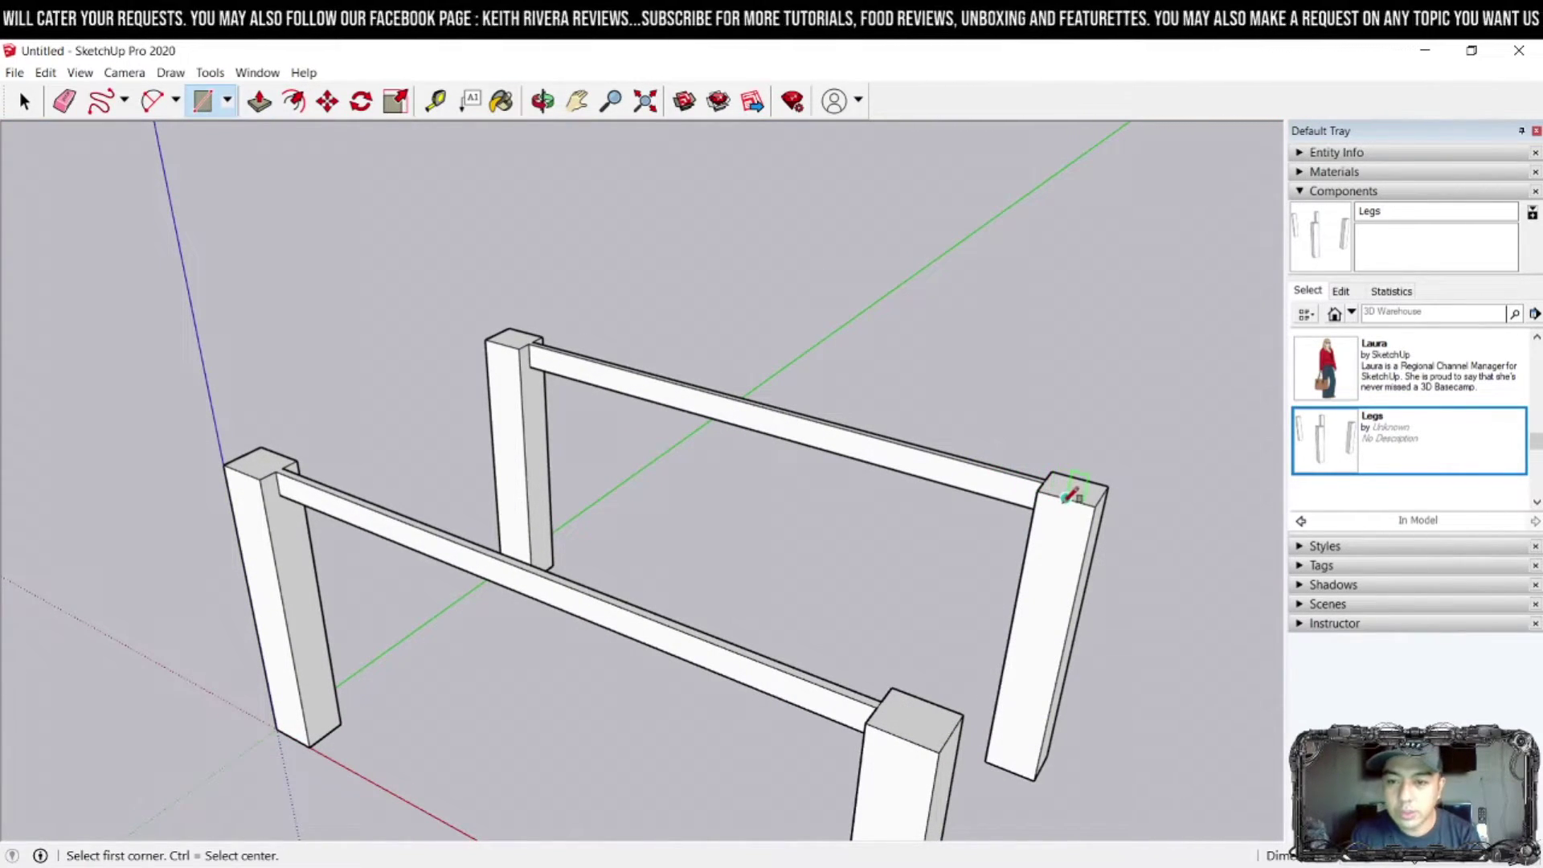
pyautogui.click(1066, 492)
pyautogui.scroll(3, 1074, 524)
pyautogui.click(1077, 527)
pyautogui.scroll(-3, 1060, 523)
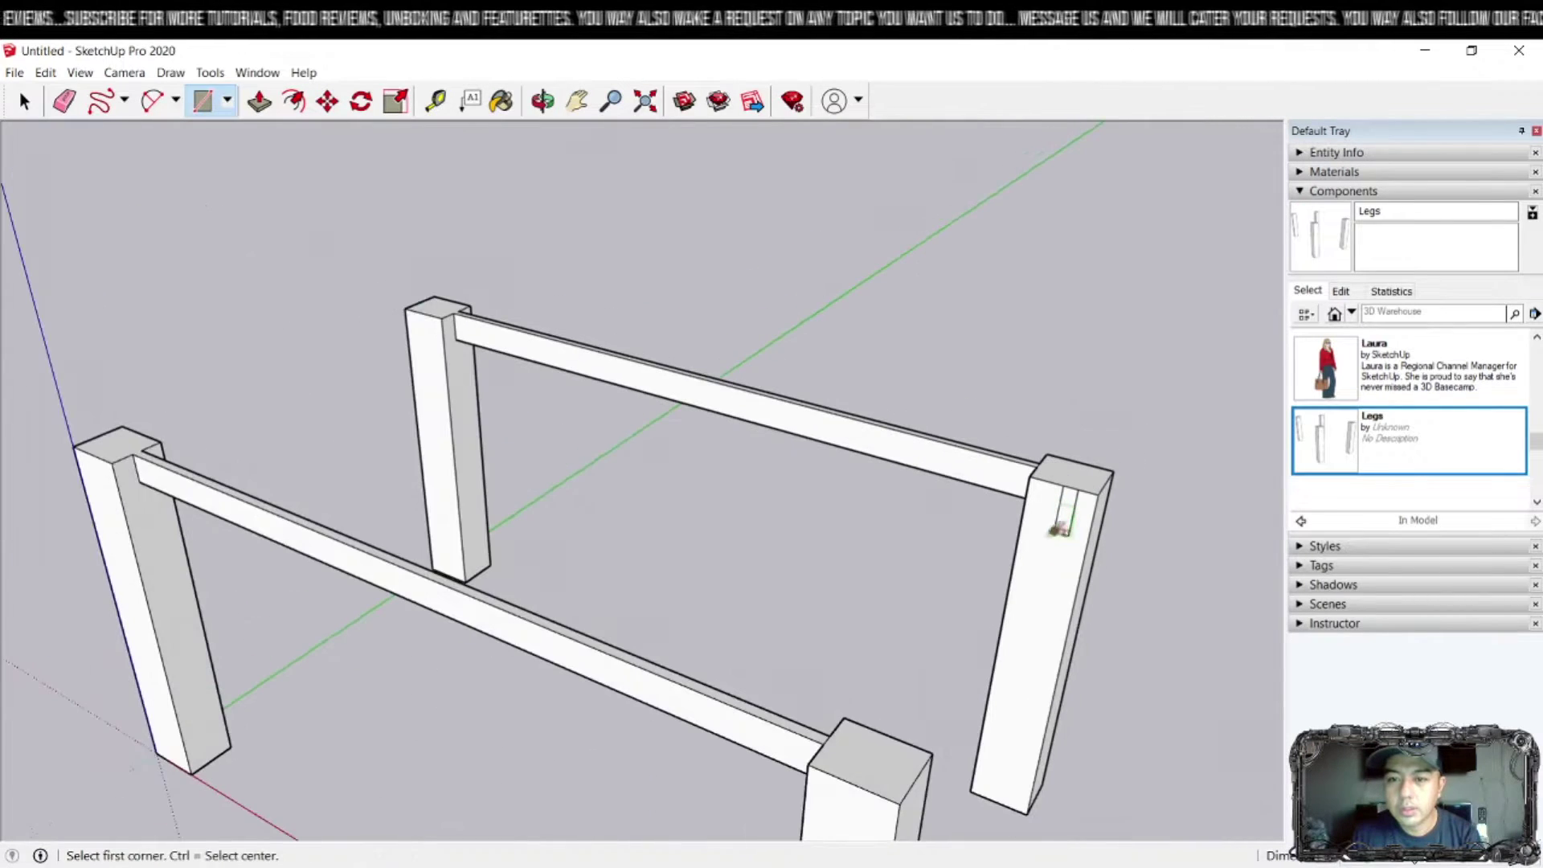
pyautogui.press('space')
pyautogui.click(1069, 513)
pyautogui.press('m')
pyautogui.scroll(3, 1068, 514)
pyautogui.scroll(-3, 1067, 522)
# - Push/Pull the diagonal leg's narrow rectangle parallel to the green axis into a short rail reaching the red-axis leg
pyautogui.press('p')
pyautogui.click(258, 100)
pyautogui.click(912, 537)
pyautogui.moveTo(911, 536); pyautogui.dragTo(14, 523, button='middle')
pyautogui.click(207, 687)
# - Draw a narrow vertical rectangle from the top edge down a leg's inner face at the frame's remaining open end
pyautogui.click(203, 101)
pyautogui.click(100, 510)
pyautogui.scroll(2, 138, 564)
pyautogui.click(126, 557)
pyautogui.scroll(-2, 127, 557)
pyautogui.press('space')
pyautogui.click(112, 530)
pyautogui.press('m')
pyautogui.scroll(-2, 117, 530)
pyautogui.moveTo(164, 433); pyautogui.dragTo(388, 499, button='middle')
# - Push/Pull the last narrow rectangle into a short rail between the origin leg and the green-axis leg
pyautogui.press('p')
pyautogui.click(378, 482)
pyautogui.moveTo(234, 809); pyautogui.dragTo(650, 500, button='middle')
pyautogui.click(359, 825)
pyautogui.scroll(2, 649, 500)
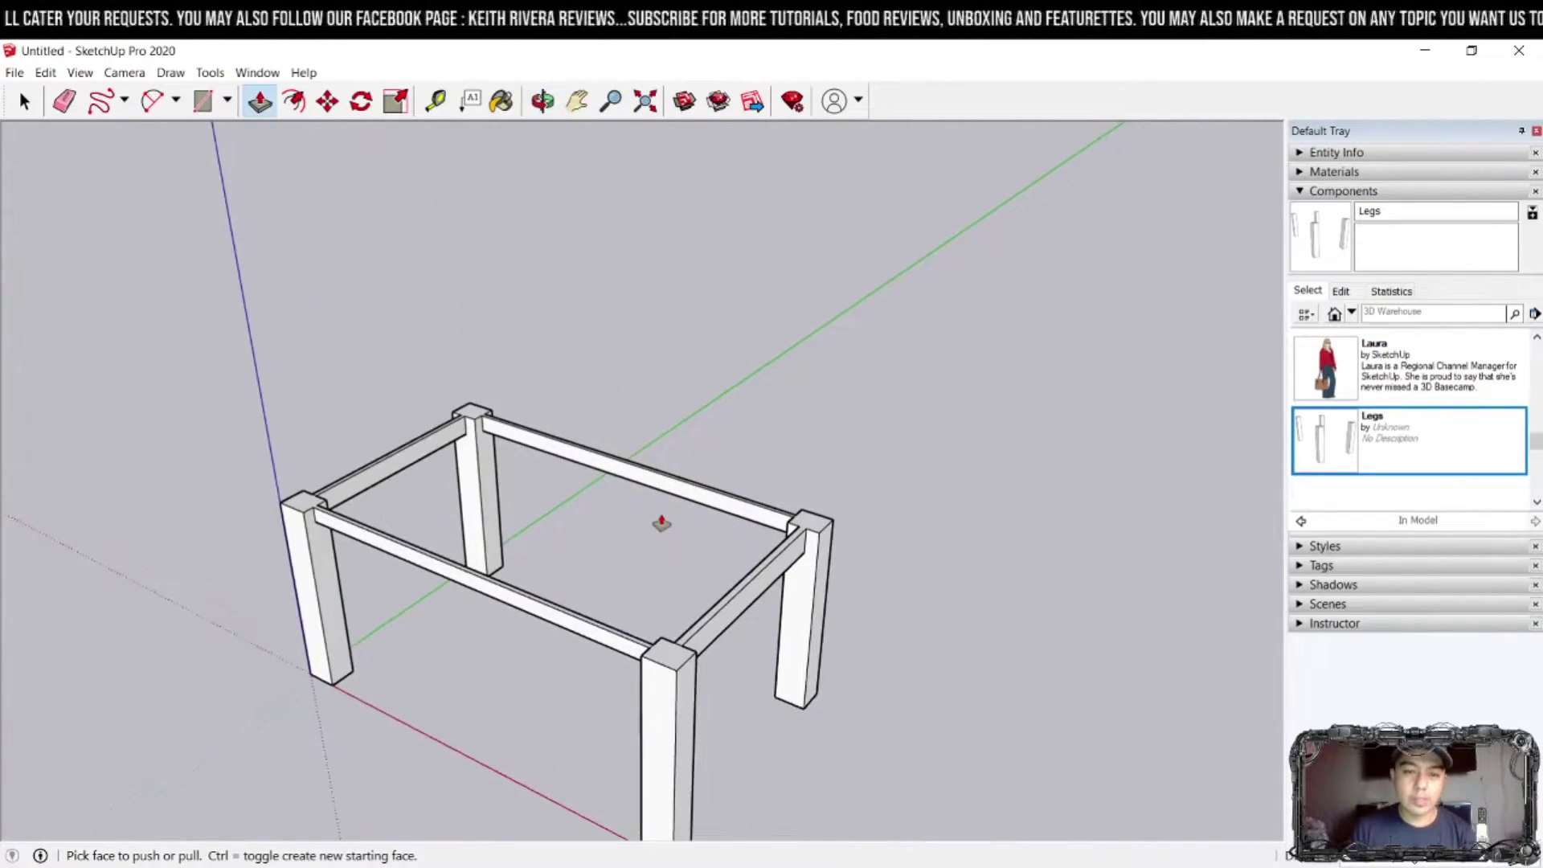
pyautogui.moveTo(948, 777); pyautogui.dragTo(885, 774, button='middle')
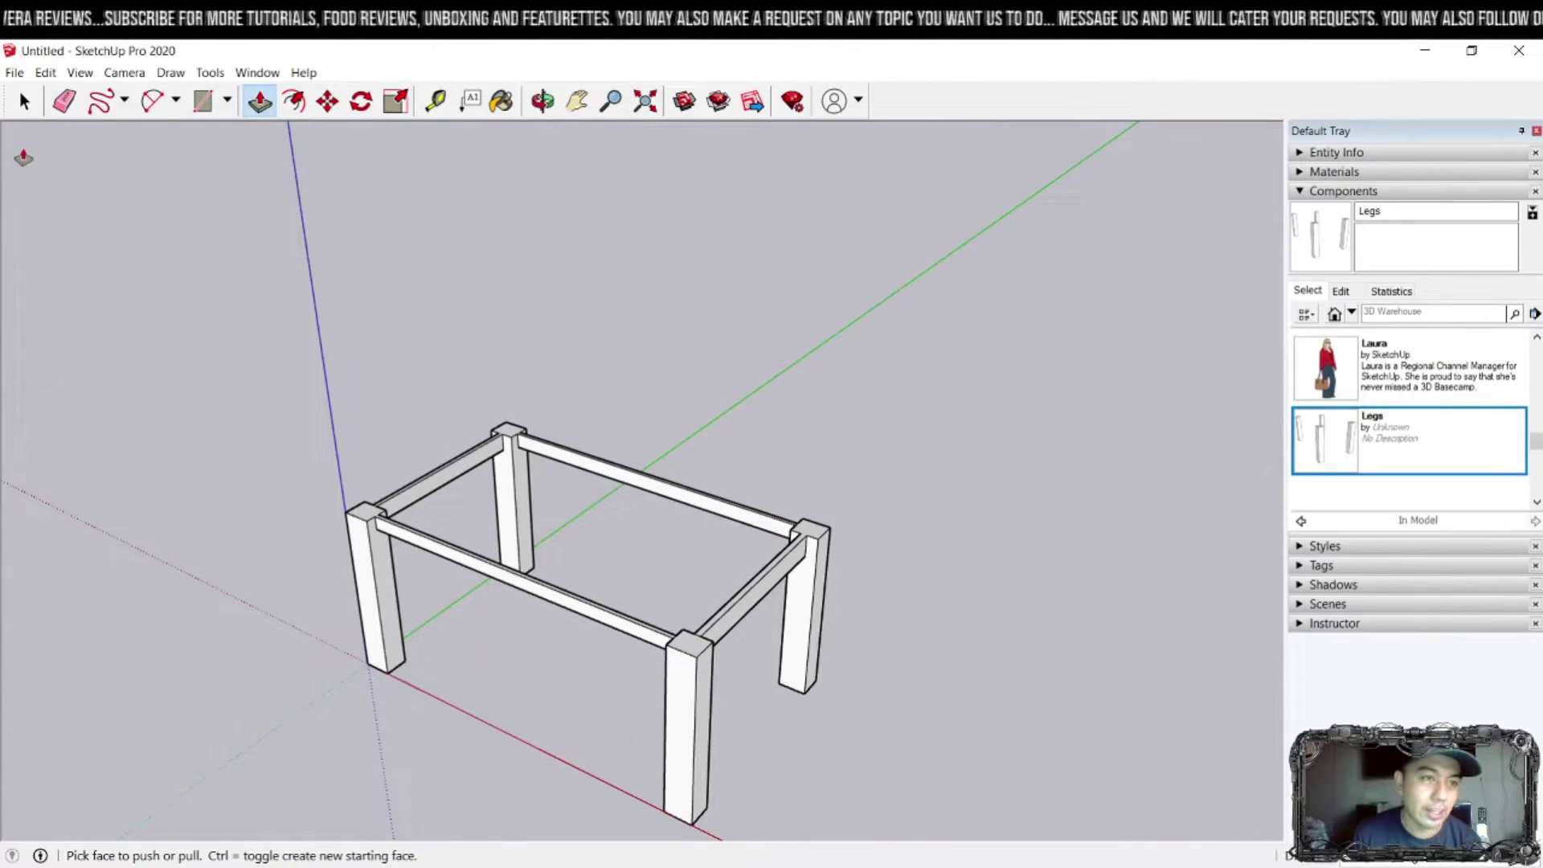
# - Select the whole frame of legs and rails and make it a component named Table Legs
pyautogui.click(24, 100)
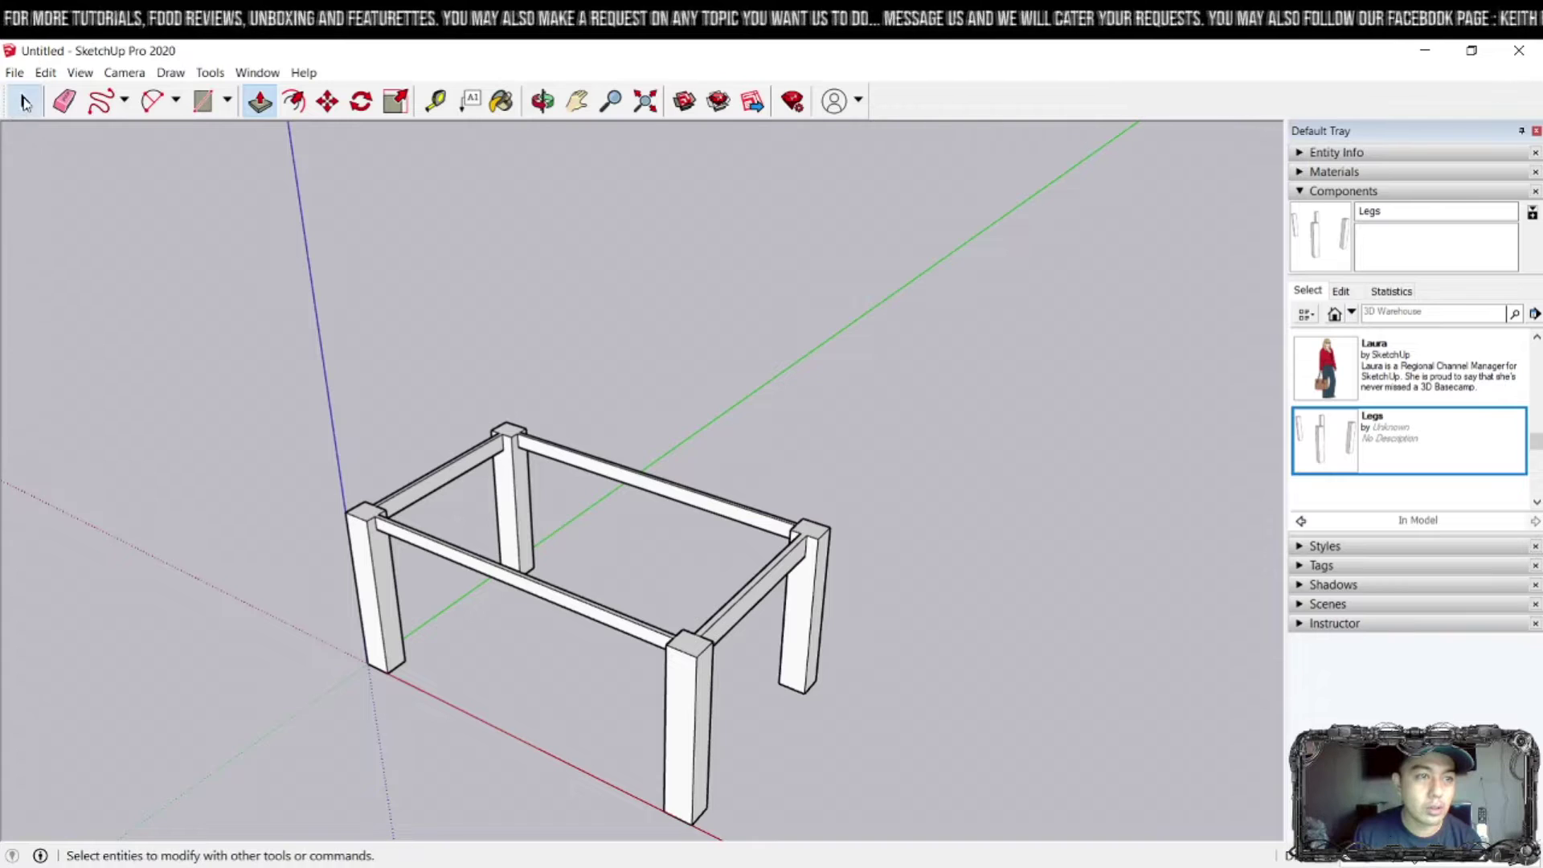
pyautogui.moveTo(180, 366)
pyautogui.mouseDown()
pyautogui.moveTo(778, 797)
pyautogui.moveTo(924, 842)
pyautogui.mouseUp()
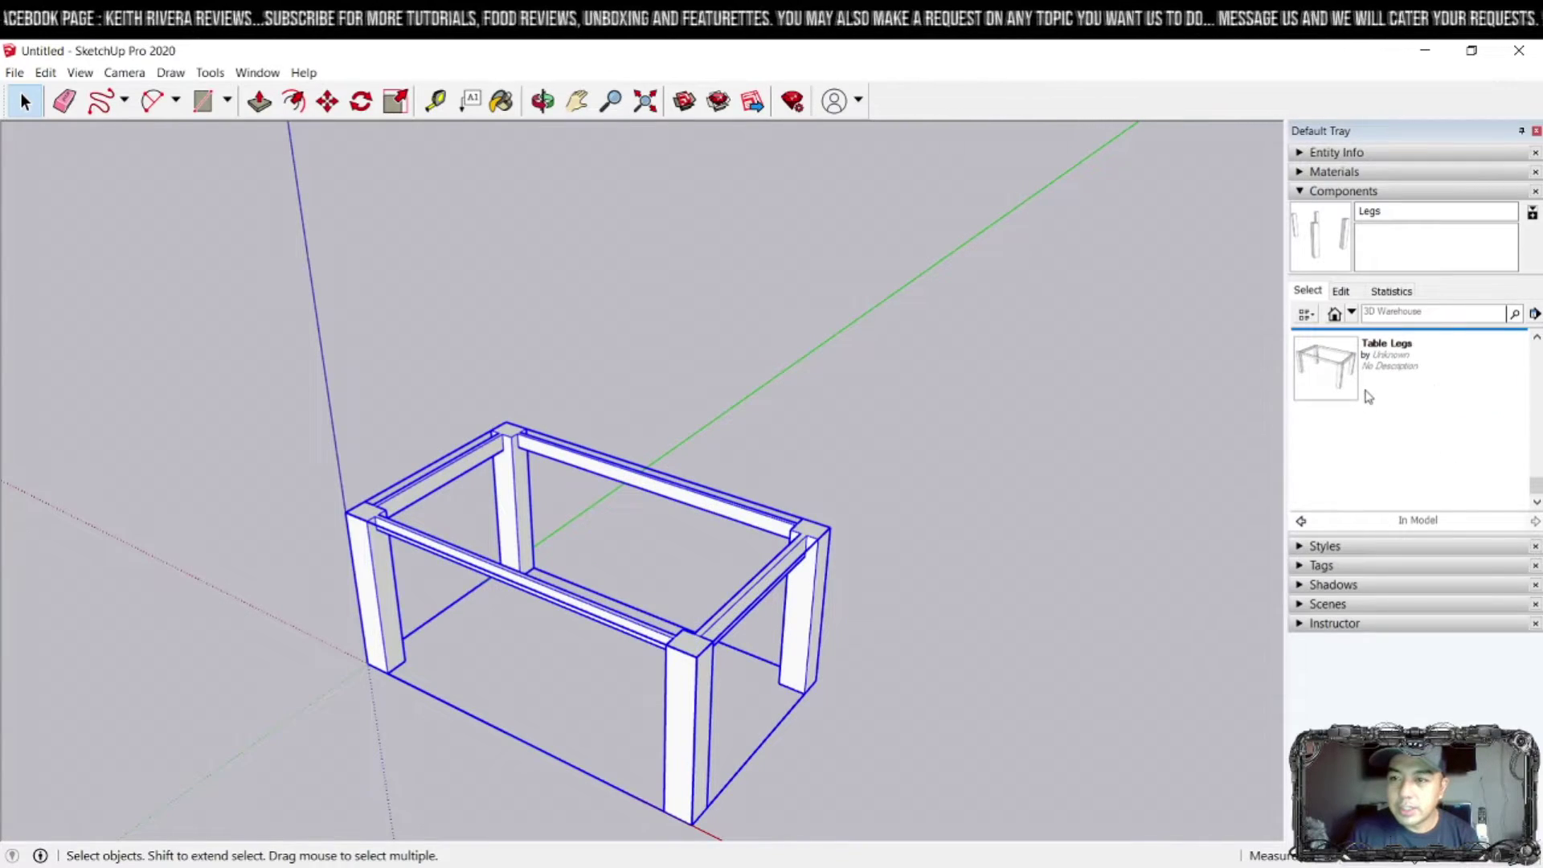
pyautogui.click(1367, 398)
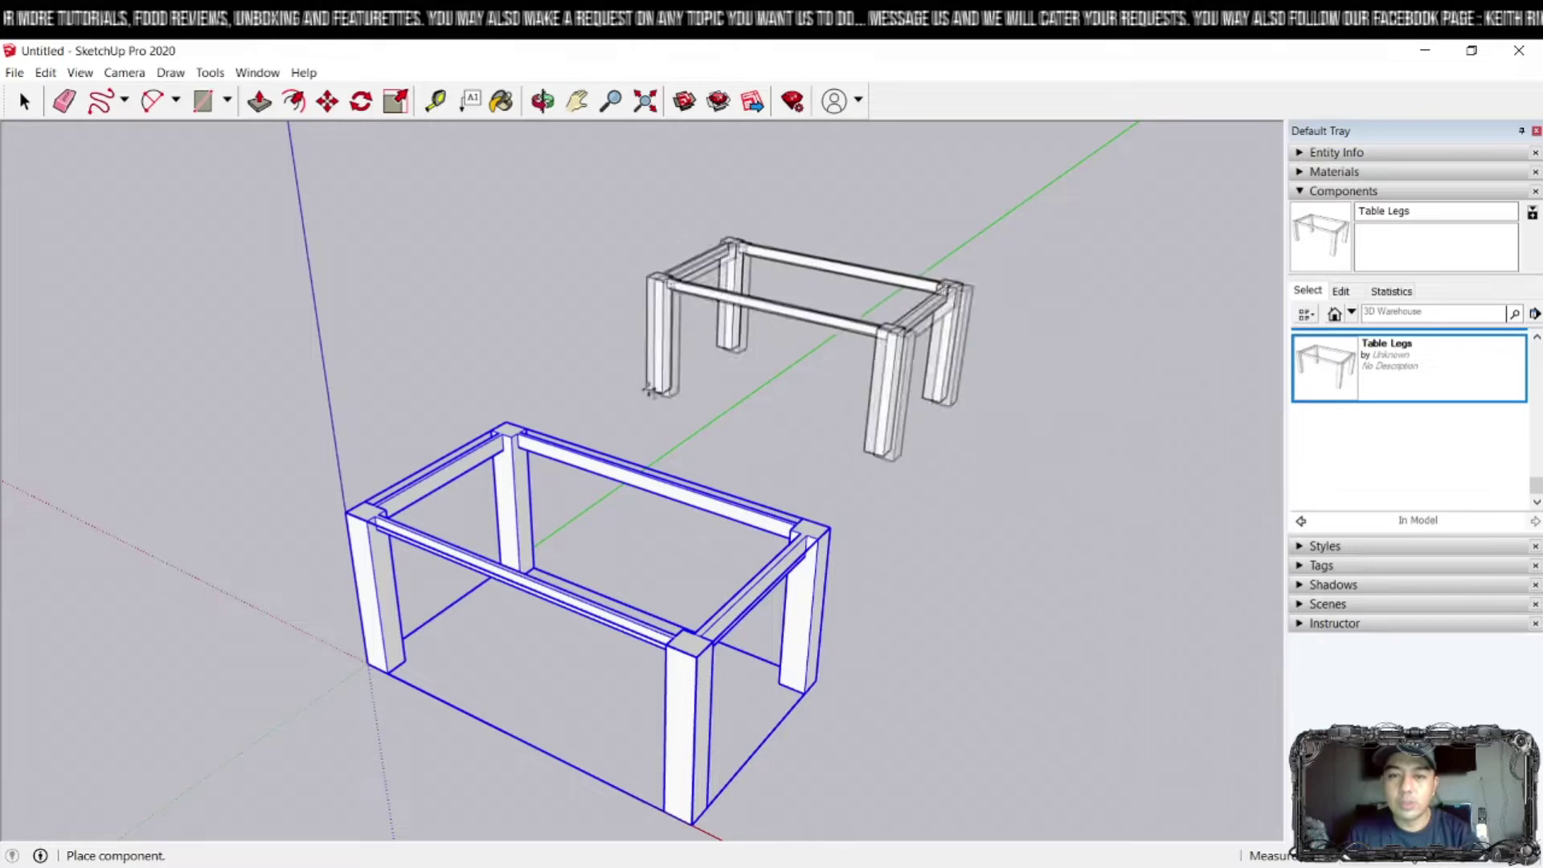
pyautogui.press('Escape')
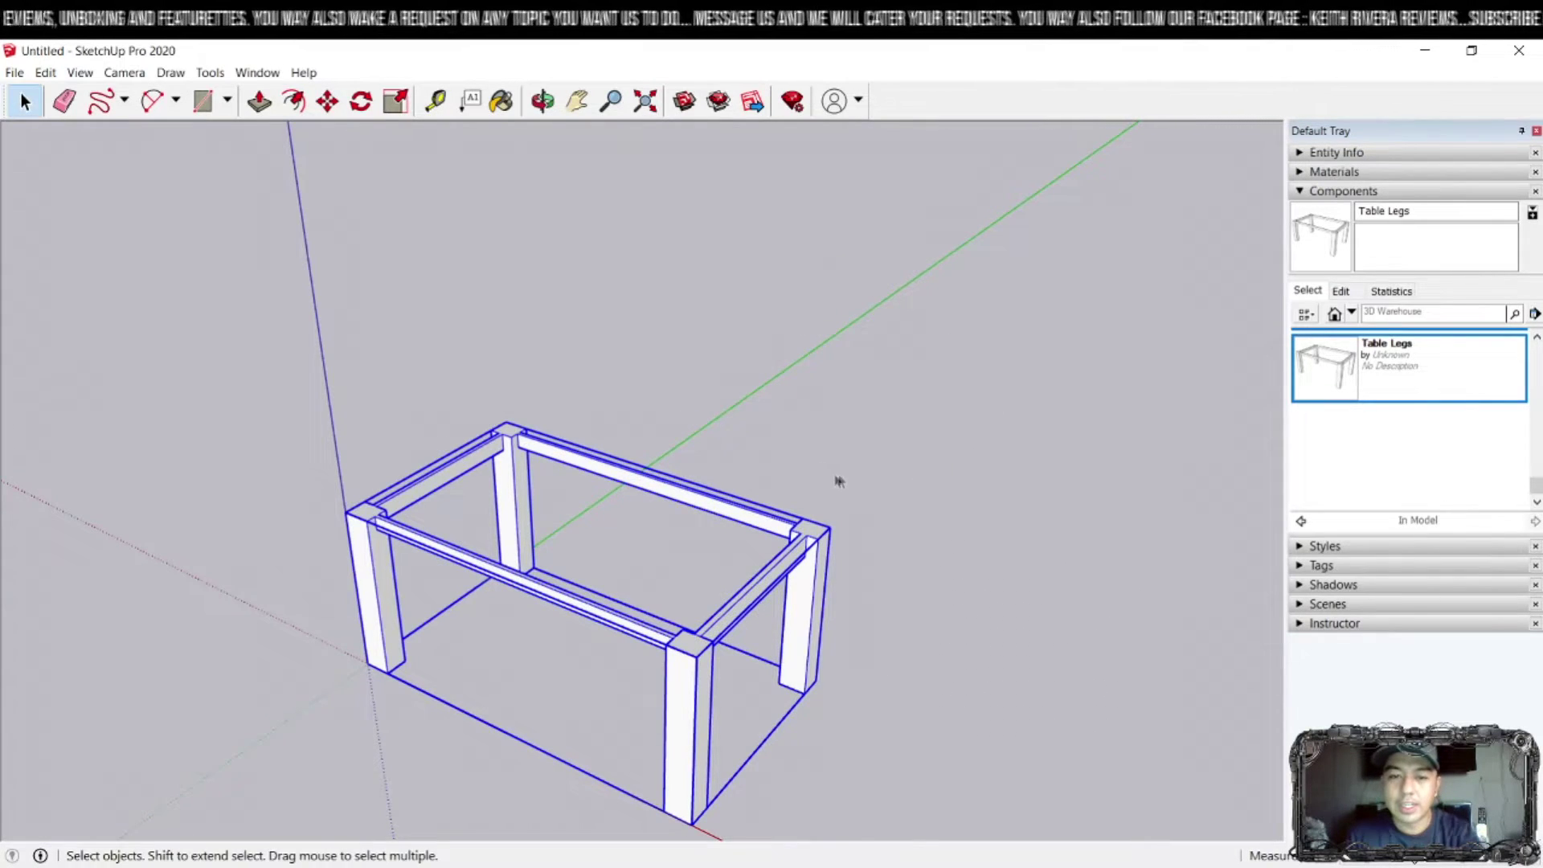
# - Draw a rectangle over the frame from the origin leg's outer top corner to the diagonally opposite leg's outer corner
pyautogui.scroll(-2, 834, 481)
pyautogui.click(867, 494)
pyautogui.scroll(-2, 876, 492)
pyautogui.press('o')
pyautogui.moveTo(882, 482); pyautogui.dragTo(523, 751)
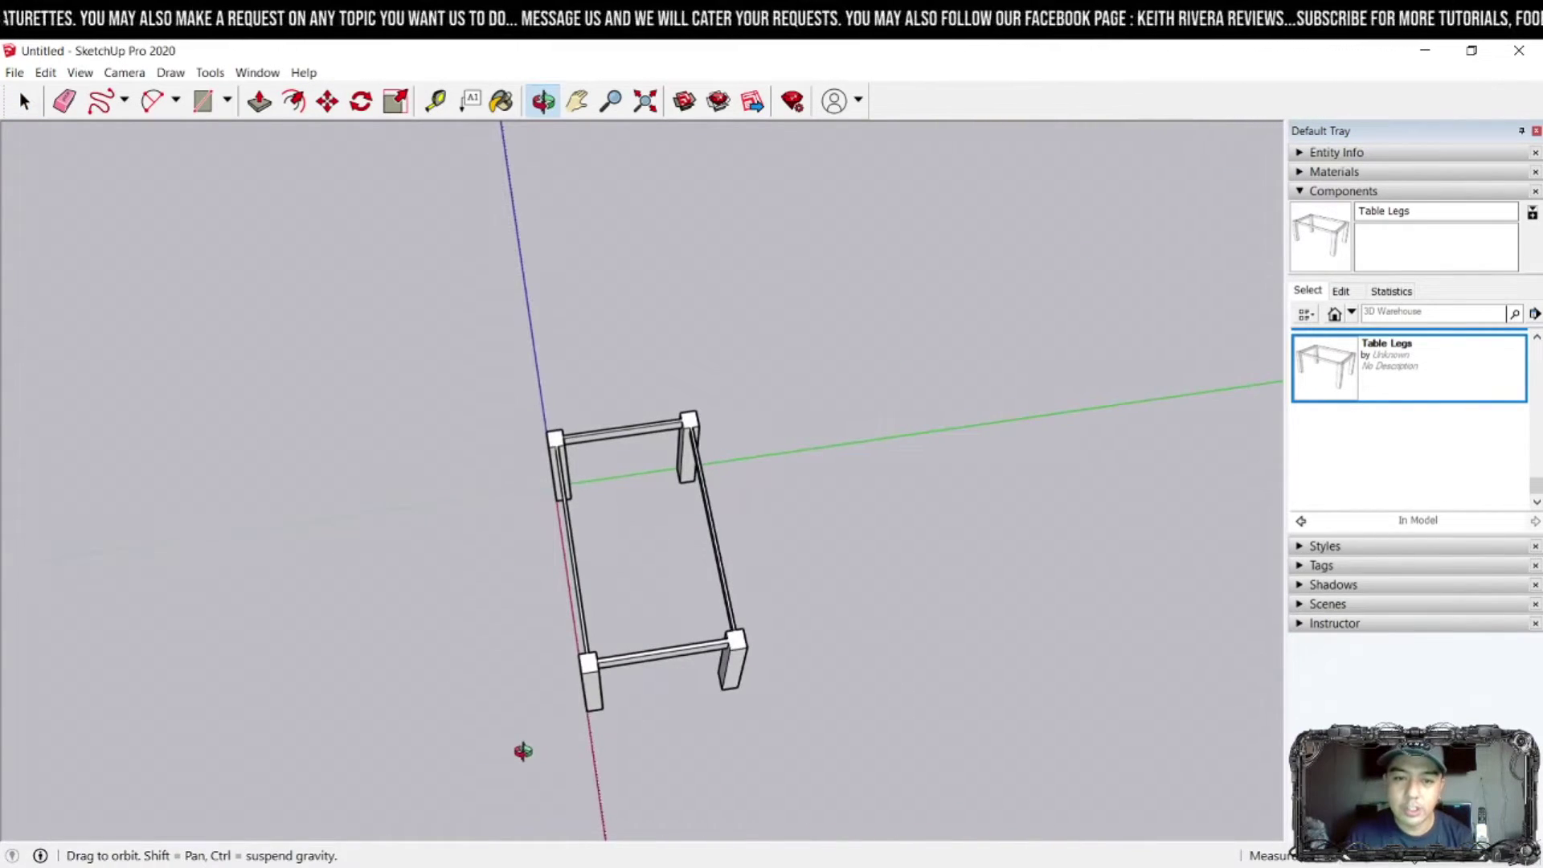
pyautogui.press('space')
pyautogui.scroll(1, 851, 619)
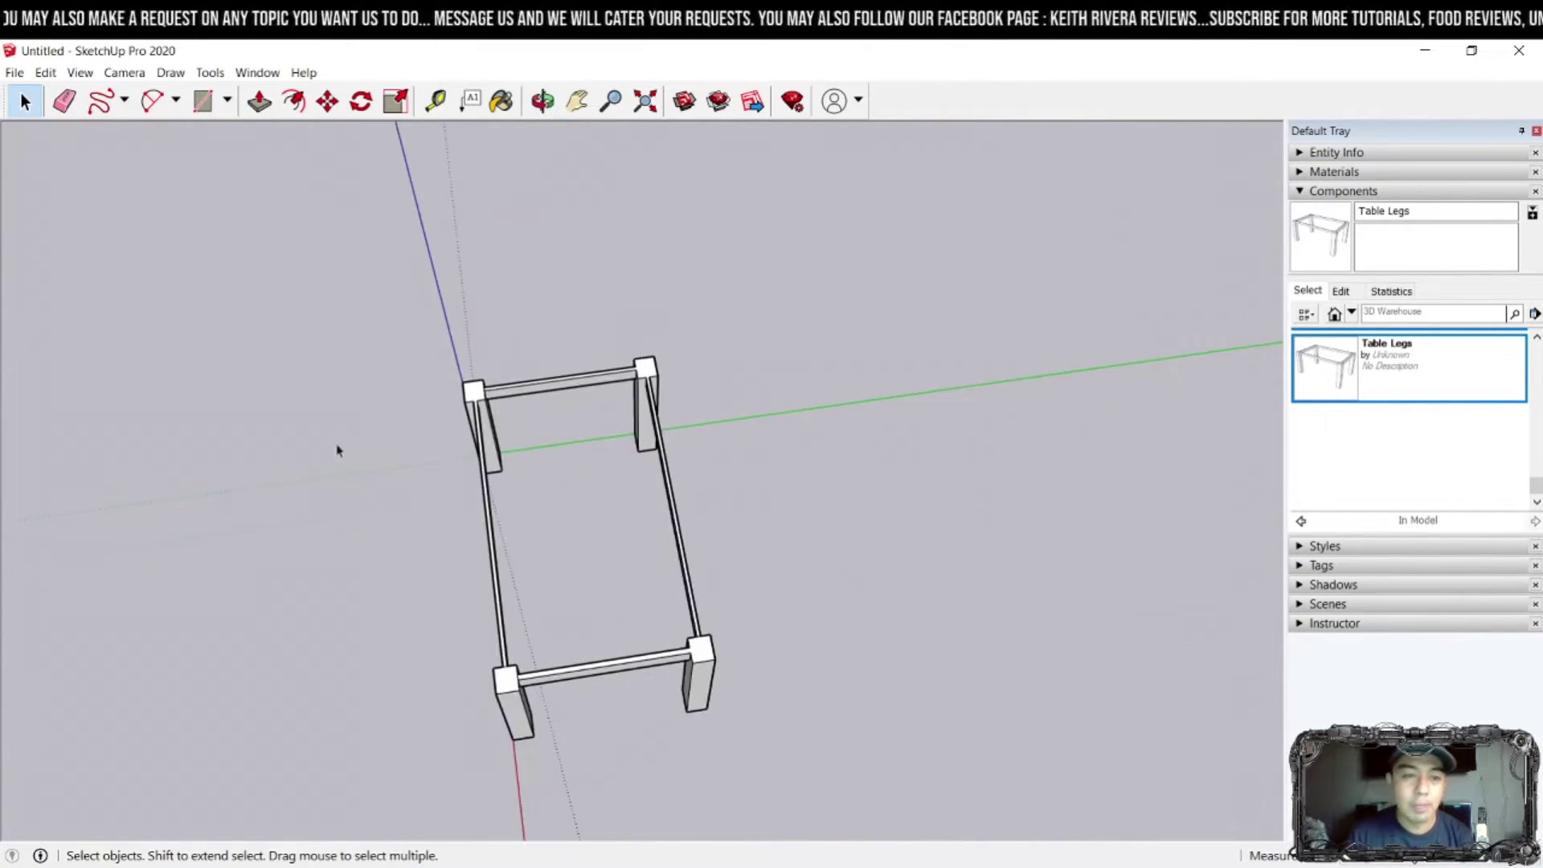
pyautogui.click(202, 102)
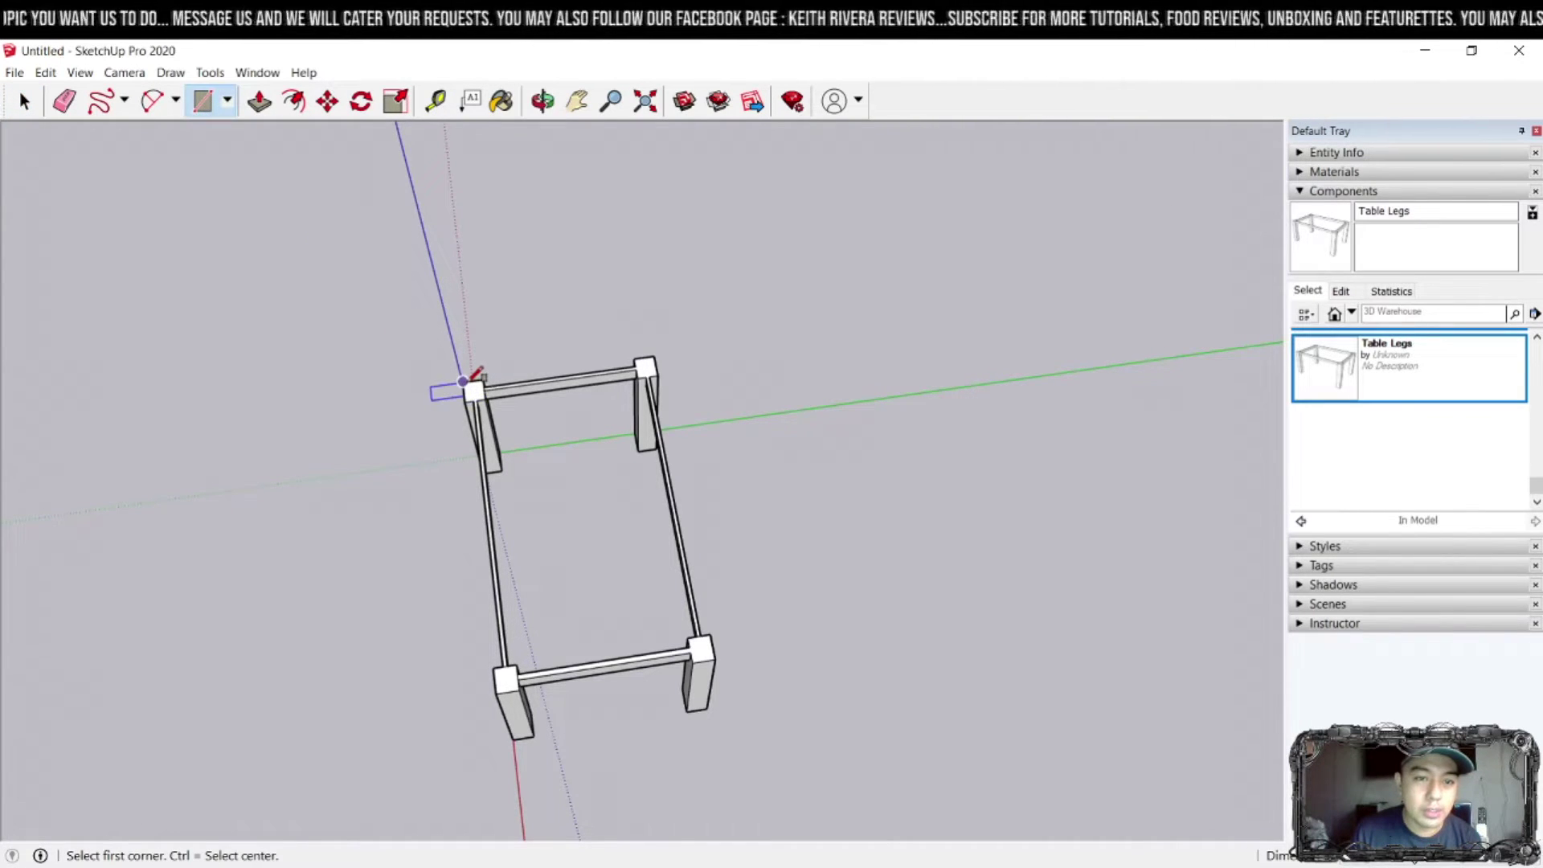
pyautogui.click(464, 381)
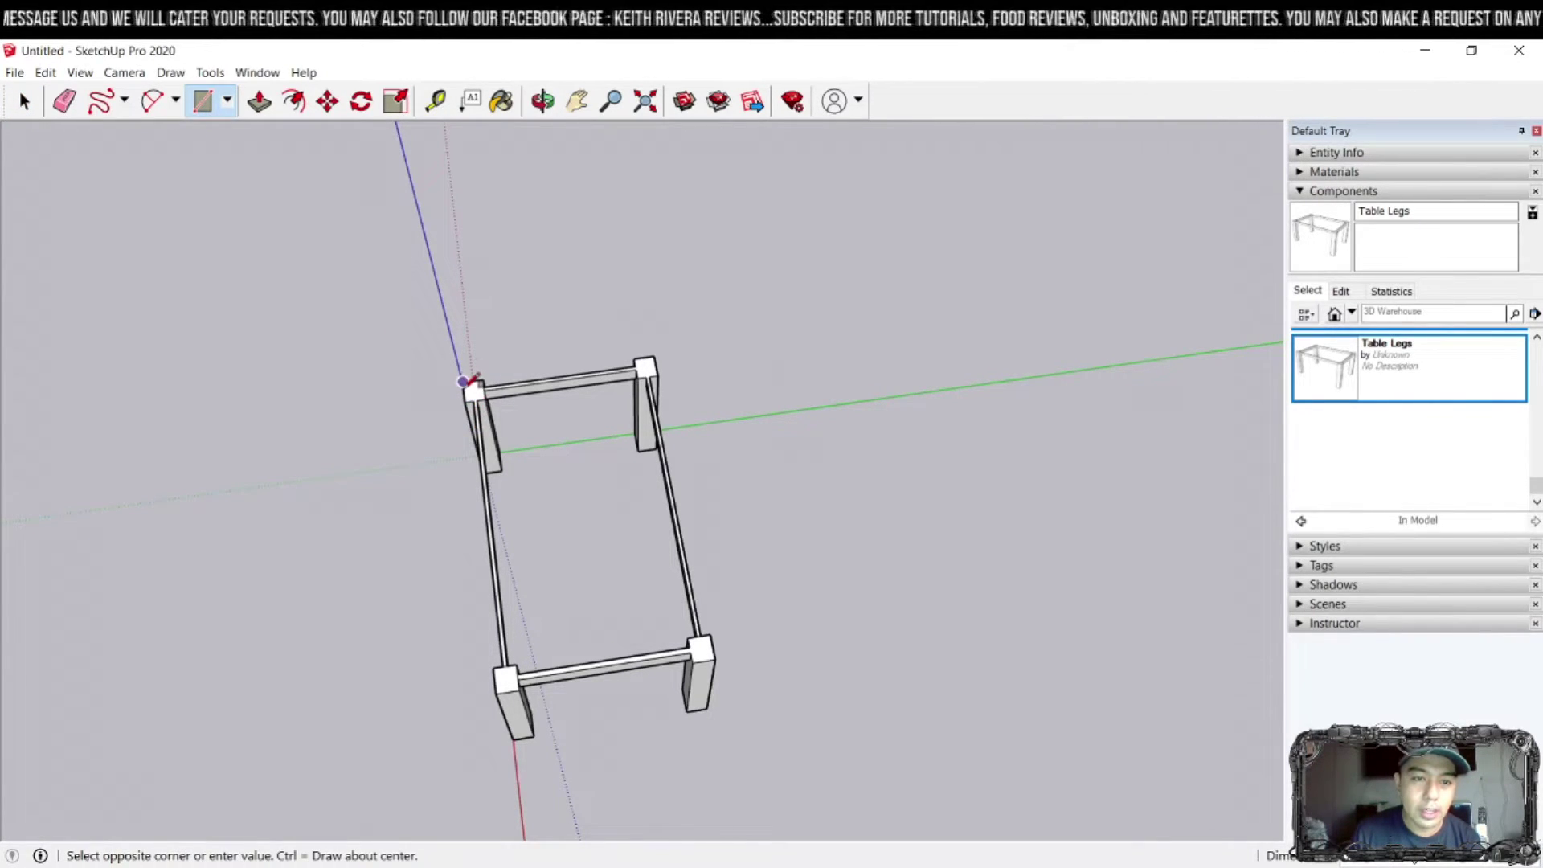
pyautogui.click(715, 657)
pyautogui.scroll(1, 679, 624)
pyautogui.moveTo(659, 615); pyautogui.dragTo(661, 468, button='middle')
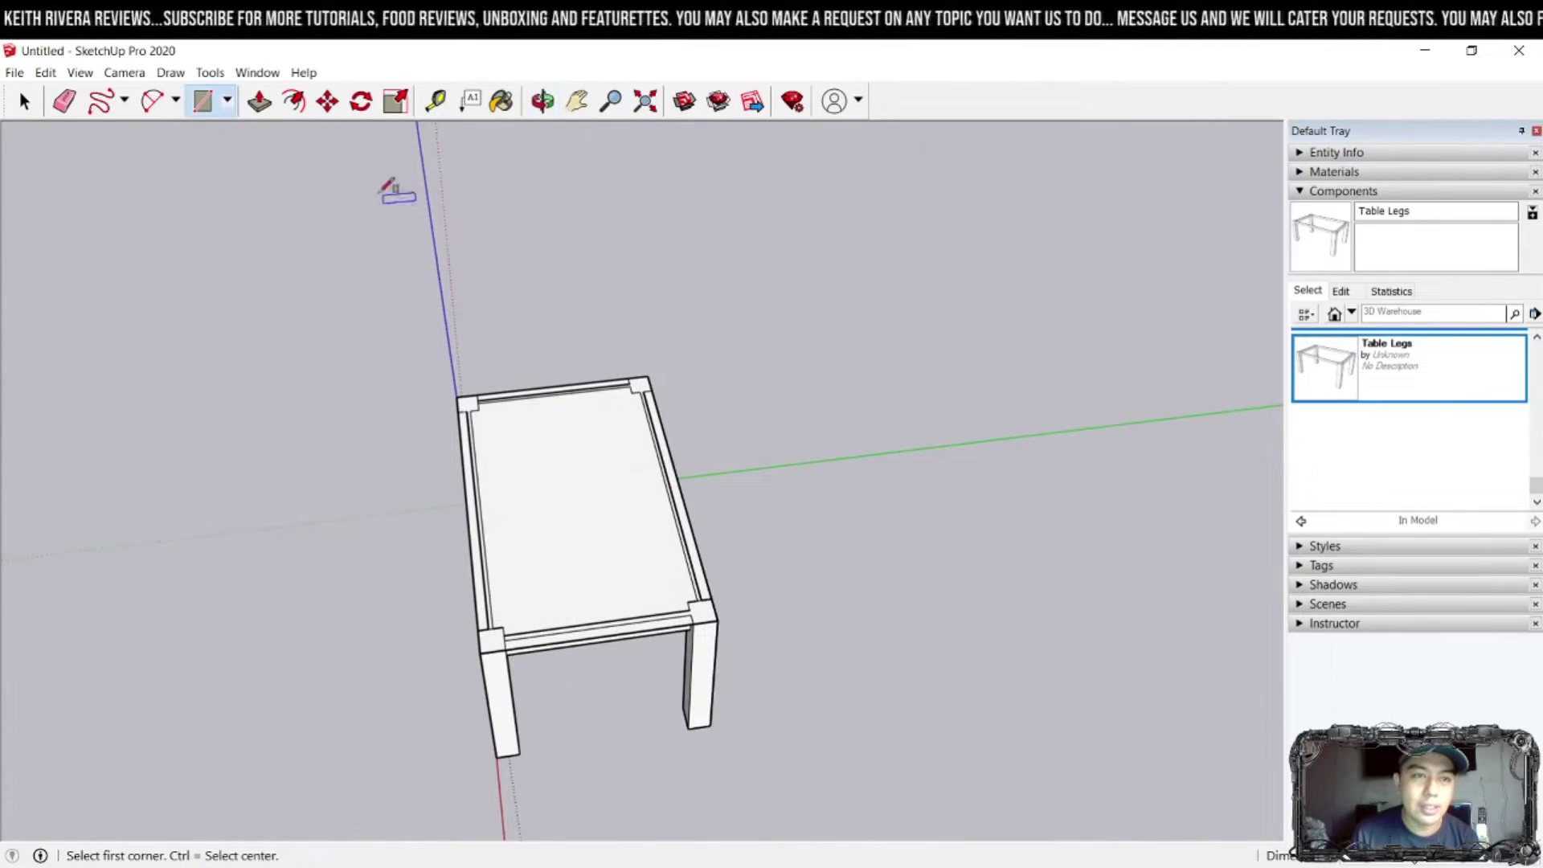
# - Push/Pull the rectangle on top of the frame upward into a thin tabletop slab
pyautogui.click(265, 100)
pyautogui.click(561, 450)
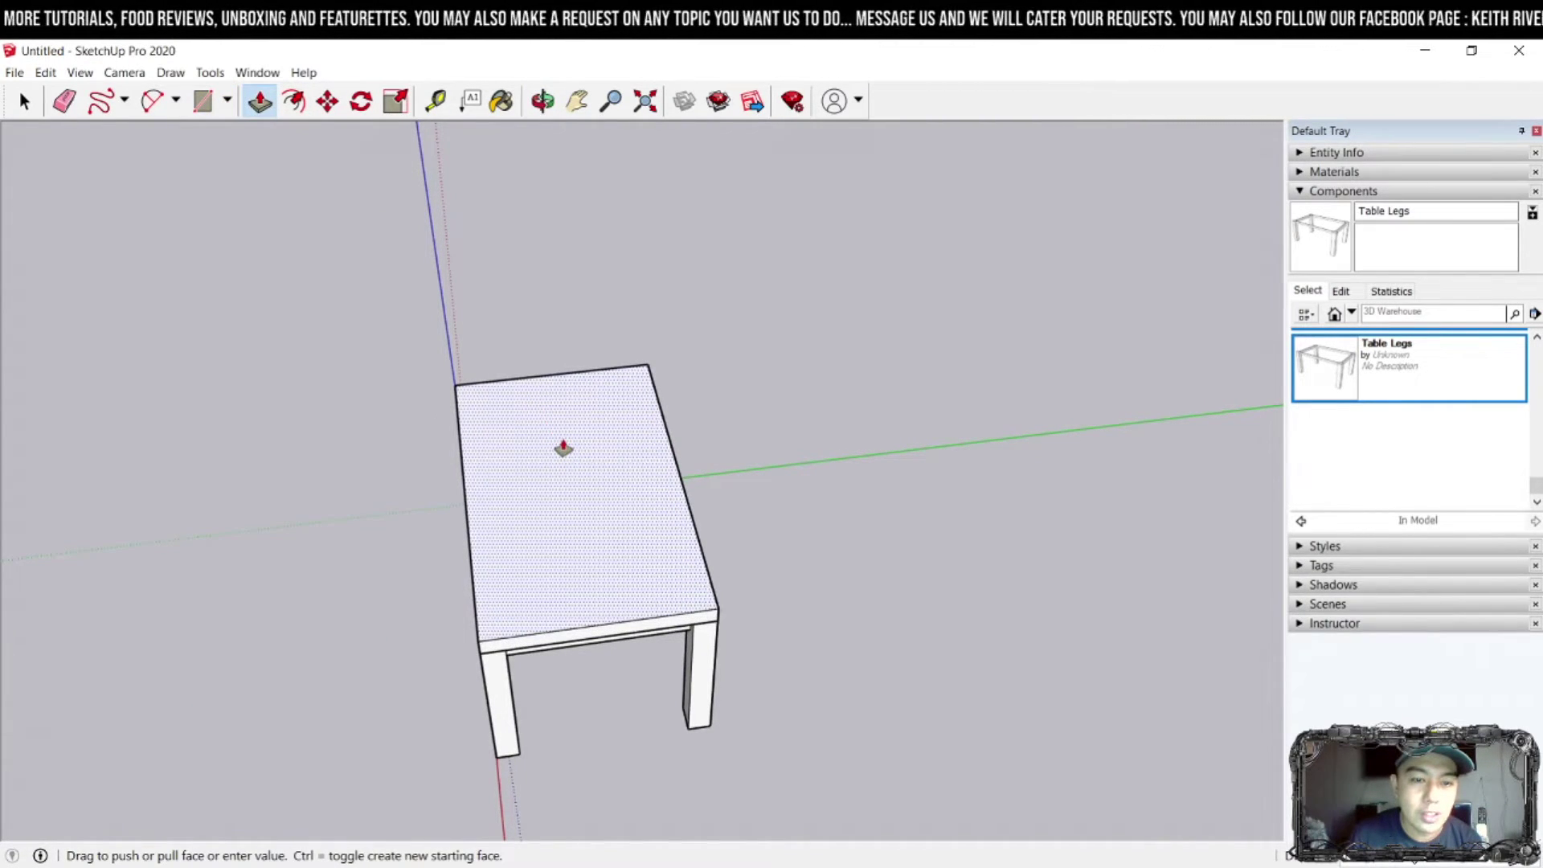
pyautogui.click(585, 475)
pyautogui.moveTo(586, 475)
pyautogui.mouseDown(button='middle')
pyautogui.moveTo(937, 189)
pyautogui.moveTo(613, 483)
pyautogui.mouseUp(button='middle')
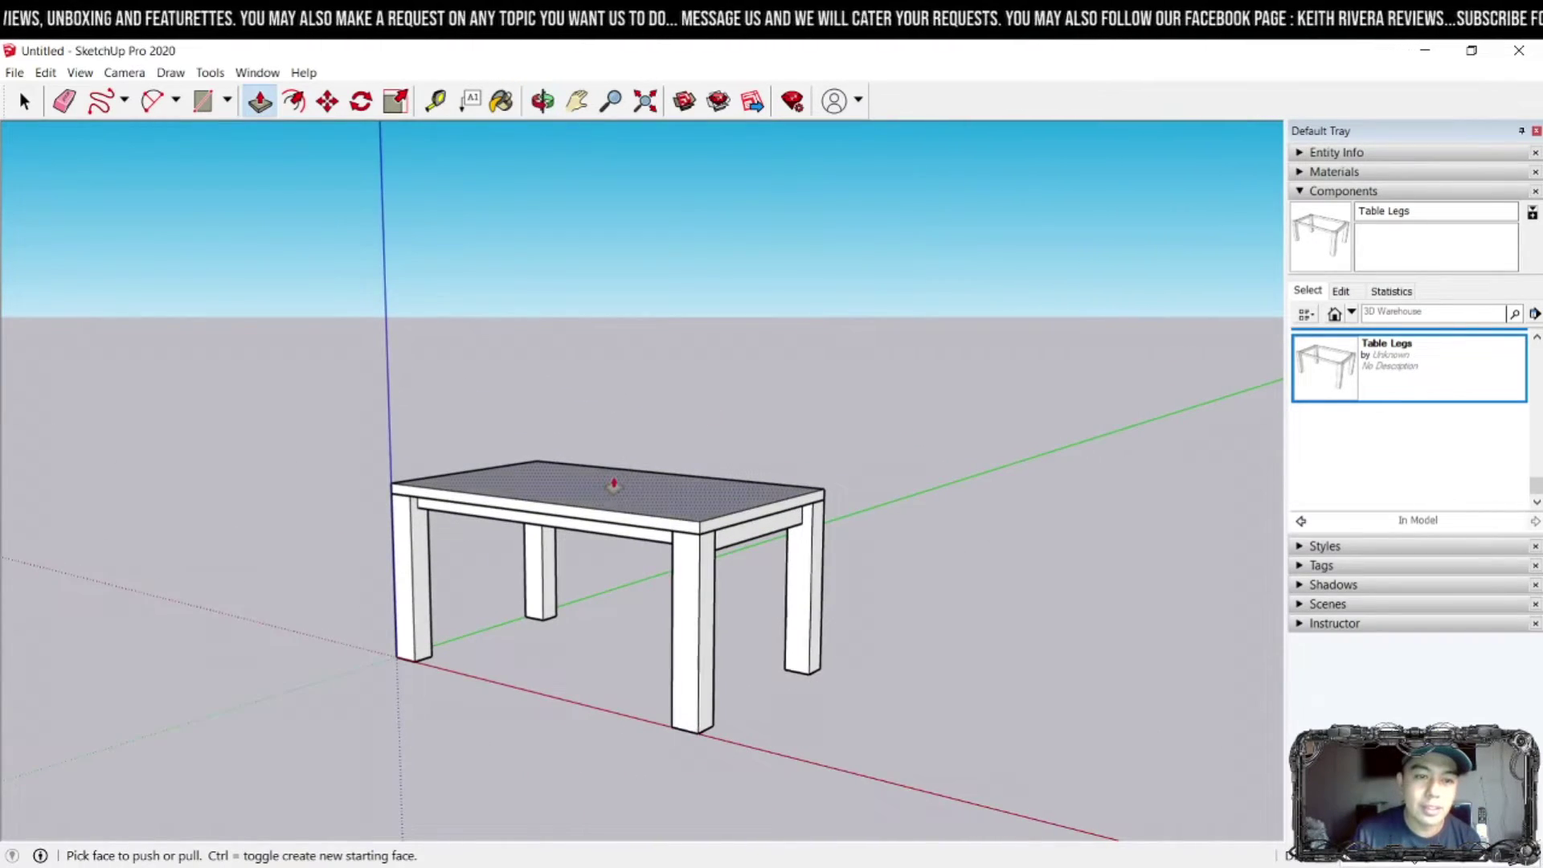
pyautogui.scroll(3, 613, 483)
pyautogui.click(586, 484)
pyautogui.click(637, 492)
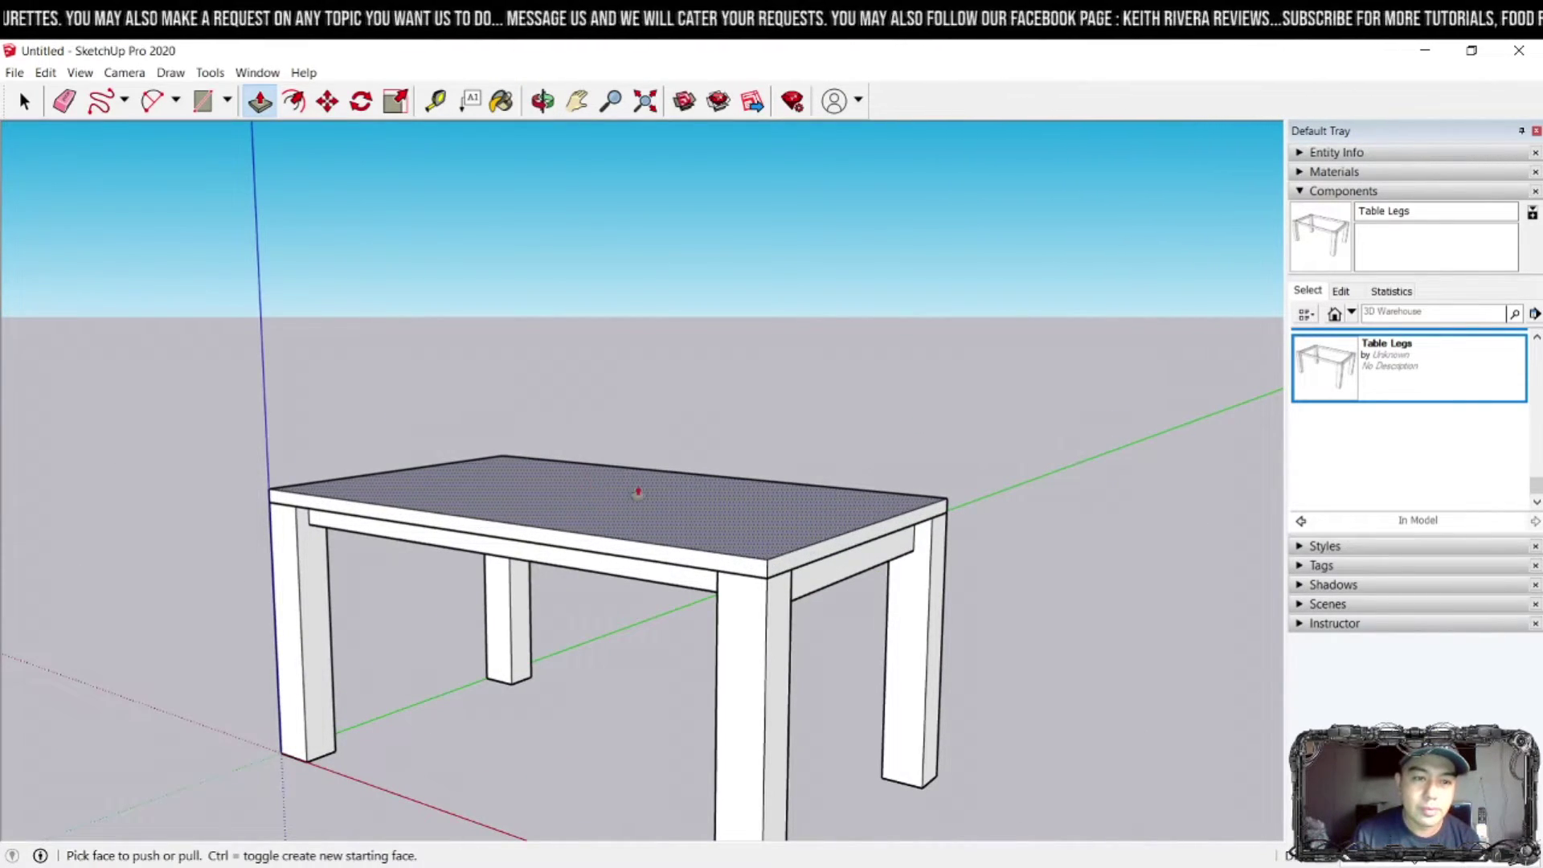
pyautogui.click(638, 492)
# - Push/Pull both short side faces of the tabletop outward to make a small overhang beyond the legs
pyautogui.moveTo(637, 492); pyautogui.dragTo(758, 499, button='middle')
pyautogui.click(758, 499)
pyautogui.click(758, 569)
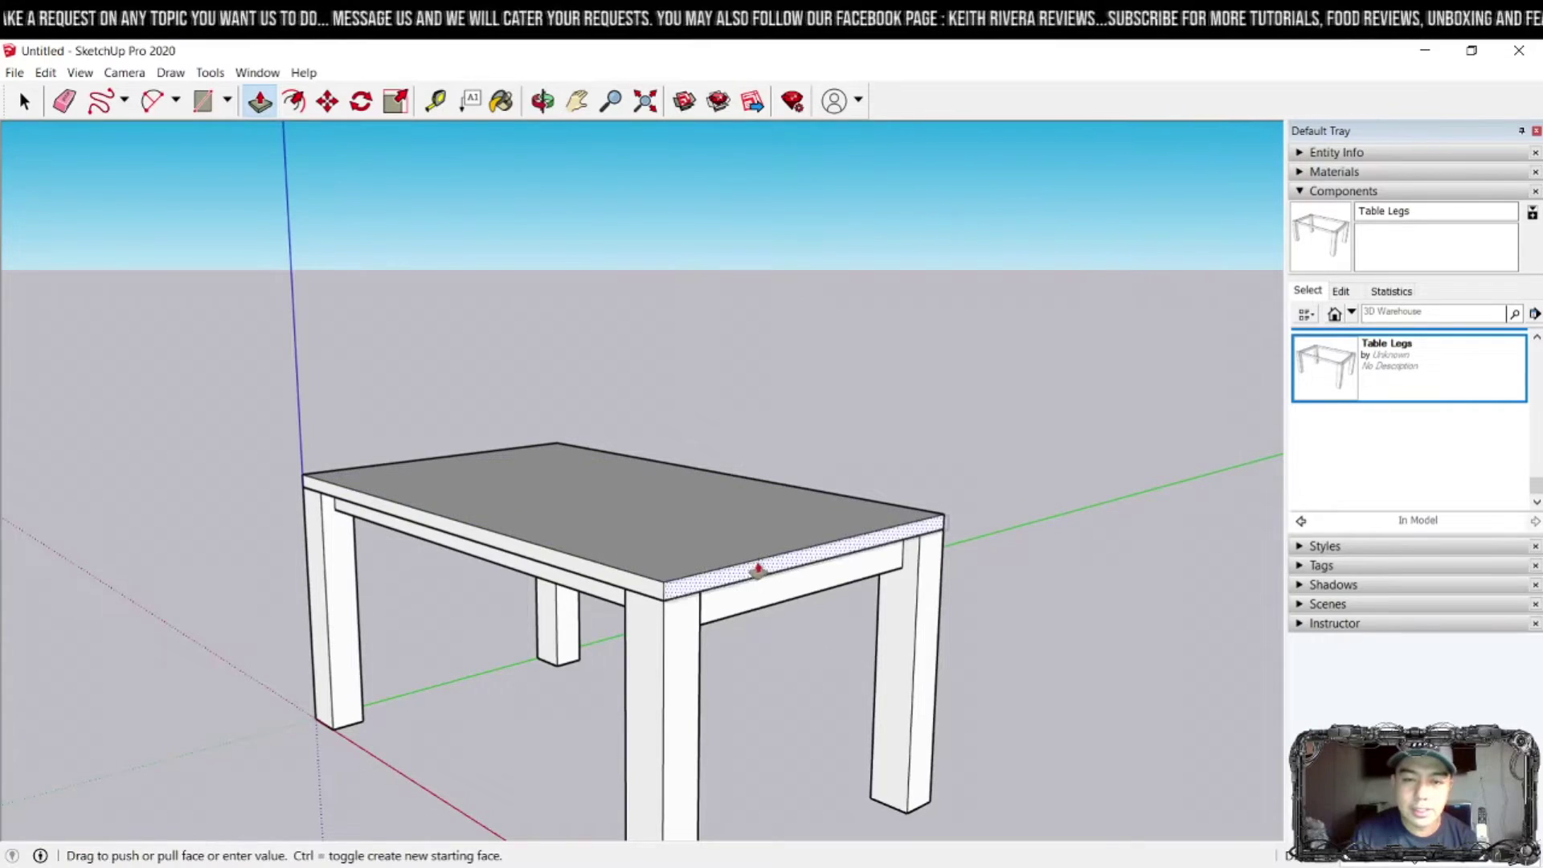
pyautogui.click(767, 569)
pyautogui.moveTo(767, 569); pyautogui.dragTo(403, 516, button='middle')
pyautogui.click(380, 526)
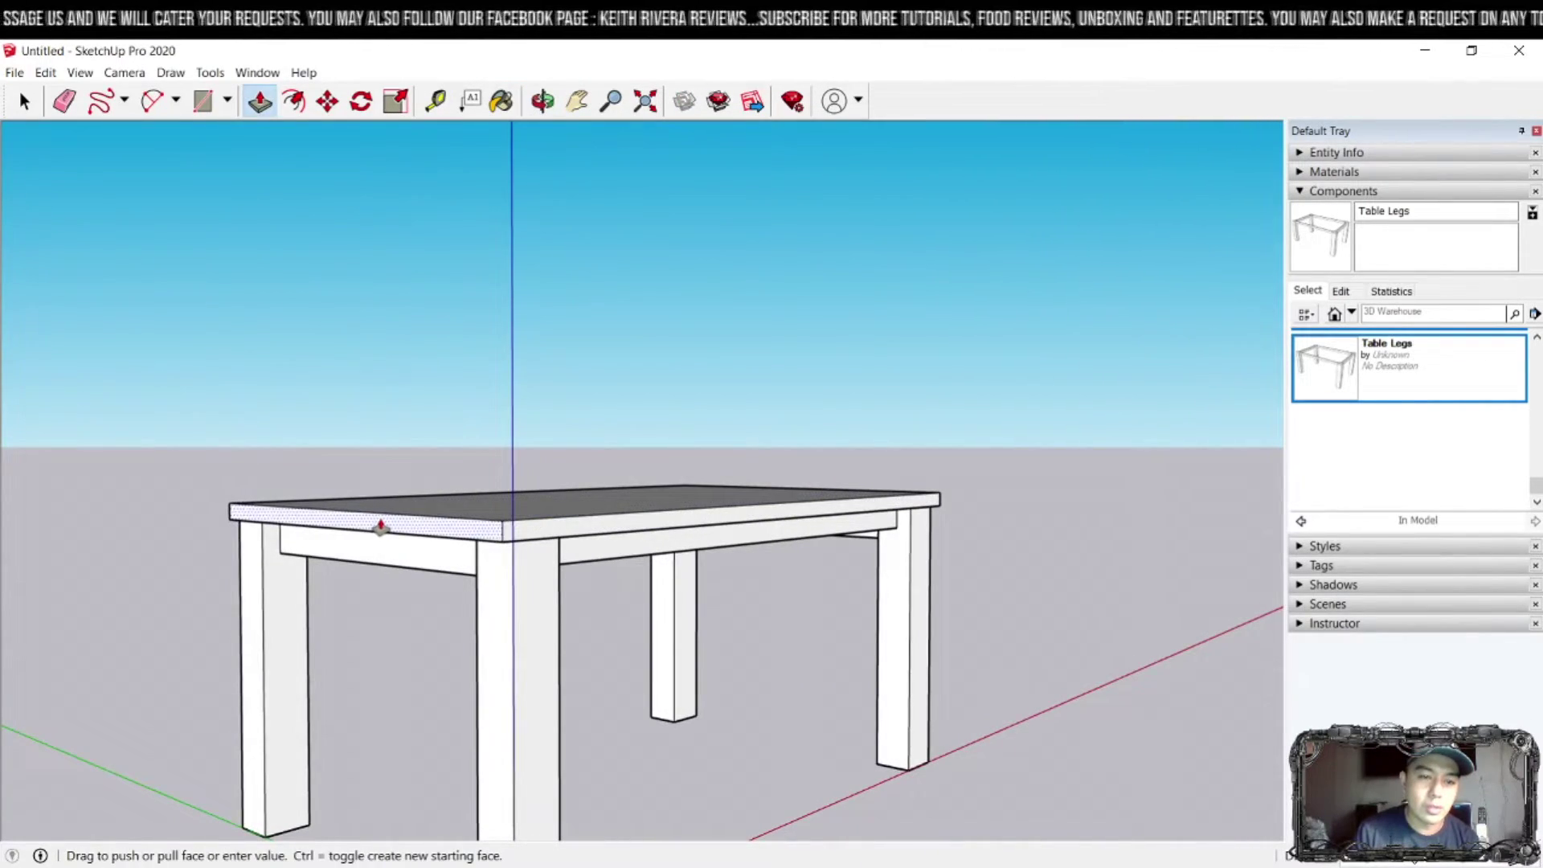
pyautogui.click(373, 524)
# - Push/Pull both long side faces of the tabletop outward to make a small overhang beyond the legs
pyautogui.moveTo(648, 510); pyautogui.dragTo(442, 582, button='middle')
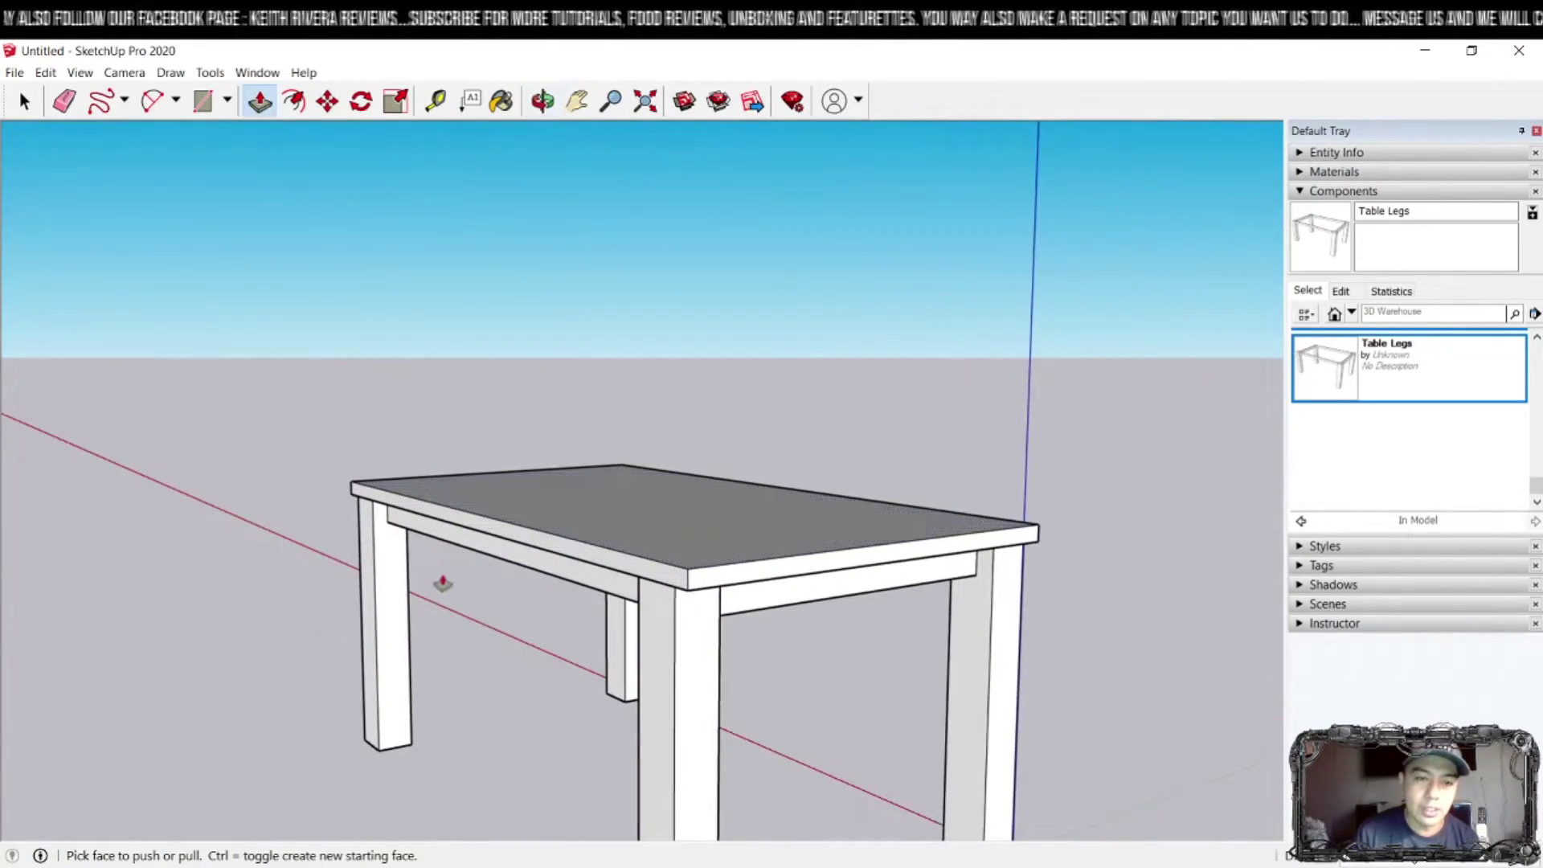
pyautogui.click(491, 532)
pyautogui.click(489, 534)
pyautogui.moveTo(488, 533); pyautogui.dragTo(534, 509, button='middle')
pyautogui.click(815, 535)
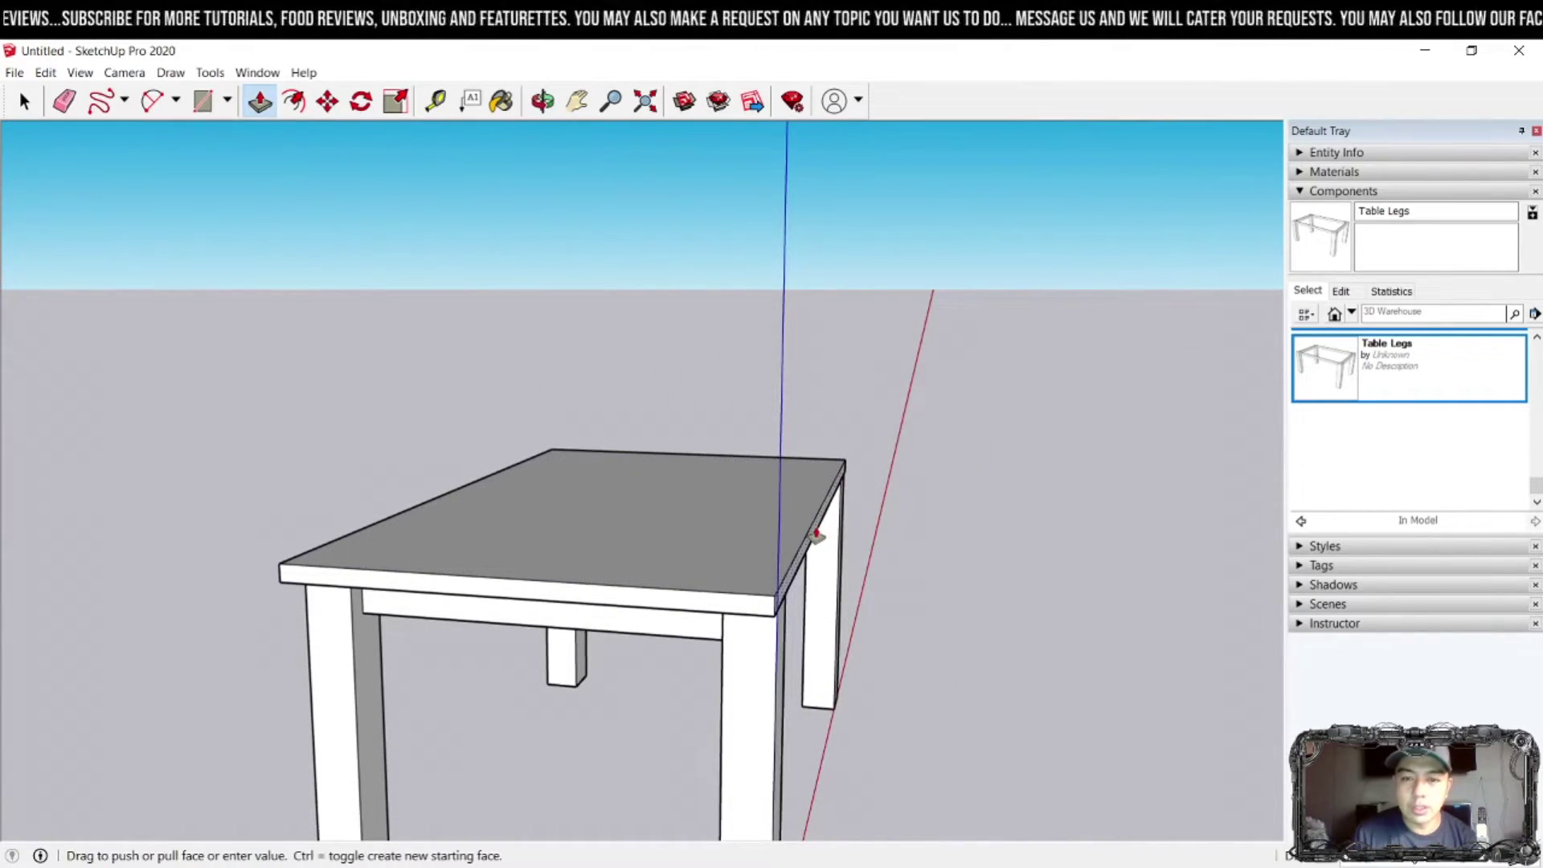
pyautogui.click(817, 536)
pyautogui.moveTo(817, 536); pyautogui.dragTo(595, 482, button='middle')
pyautogui.scroll(-3, 706, 551)
pyautogui.moveTo(706, 552); pyautogui.dragTo(580, 637, button='middle')
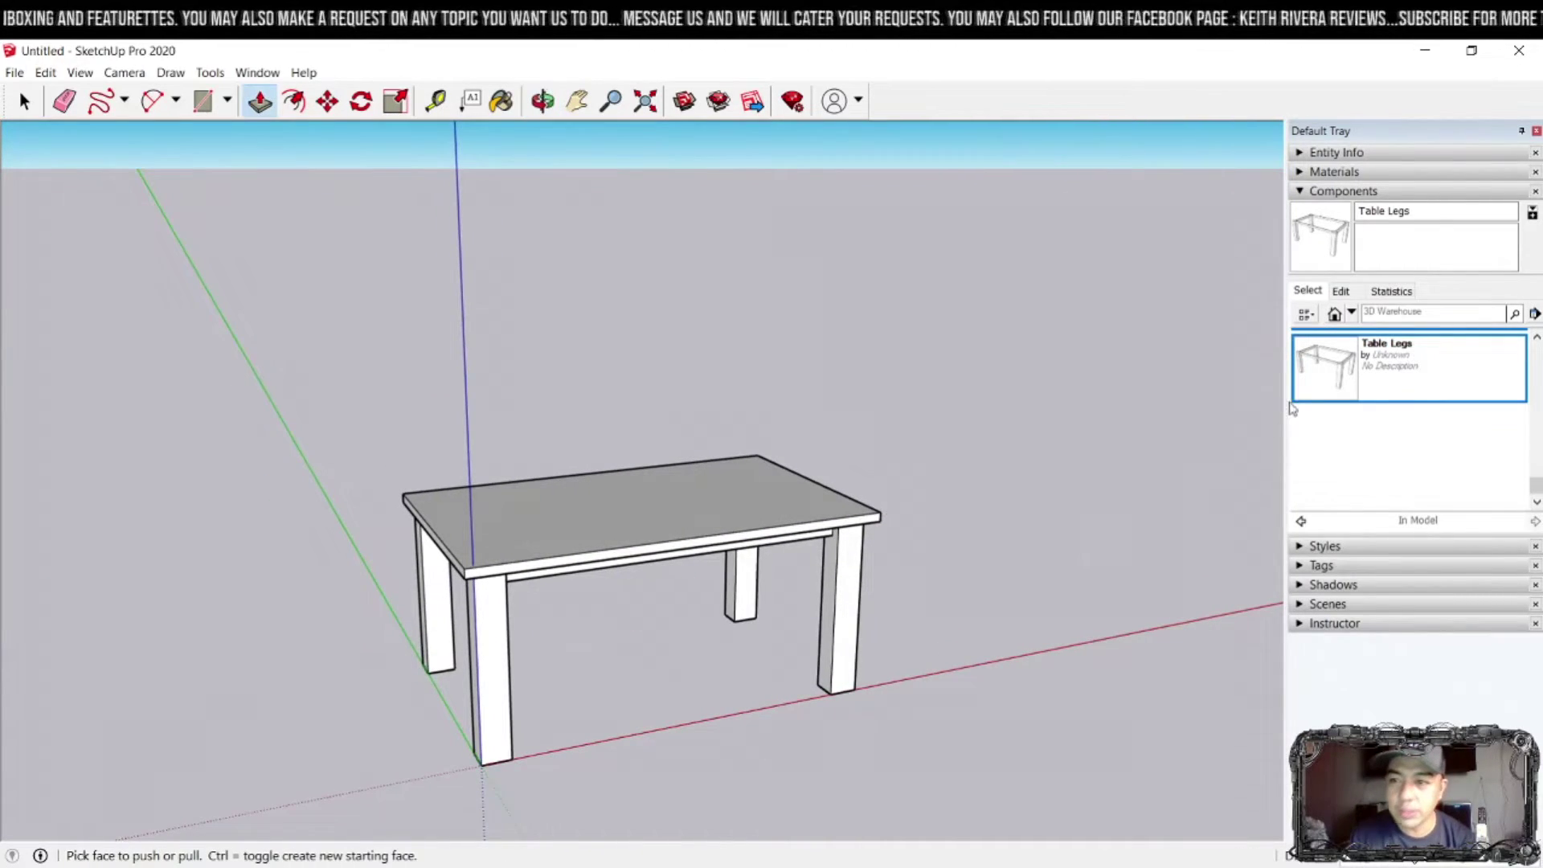
# - Paint the tabletop's upper face with Wood Veneer 02 from the Wood materials collection
pyautogui.click(1301, 191)
pyautogui.click(1299, 172)
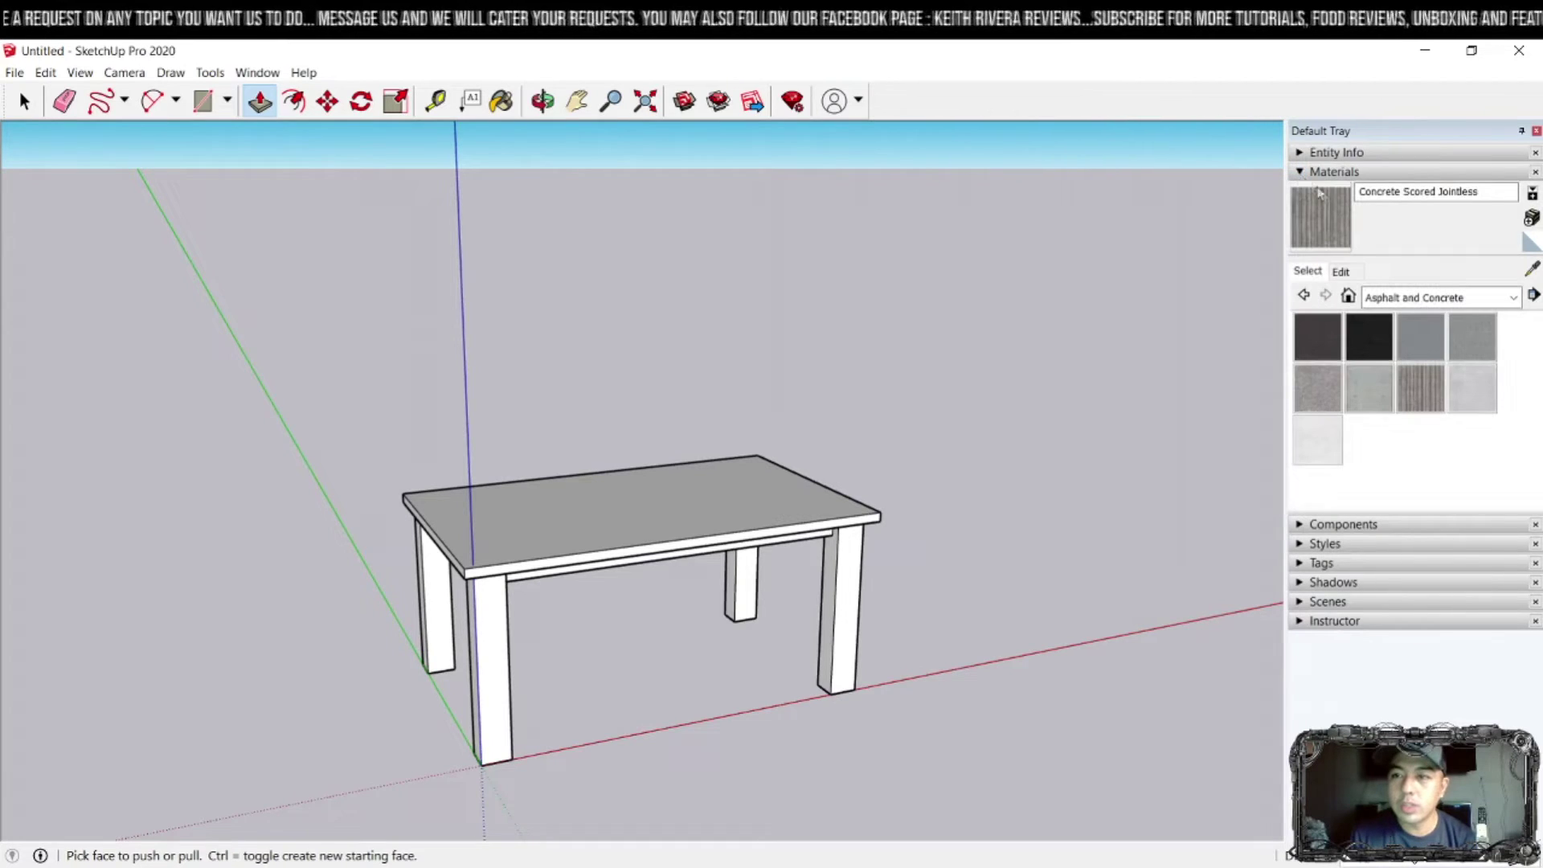
pyautogui.click(1448, 298)
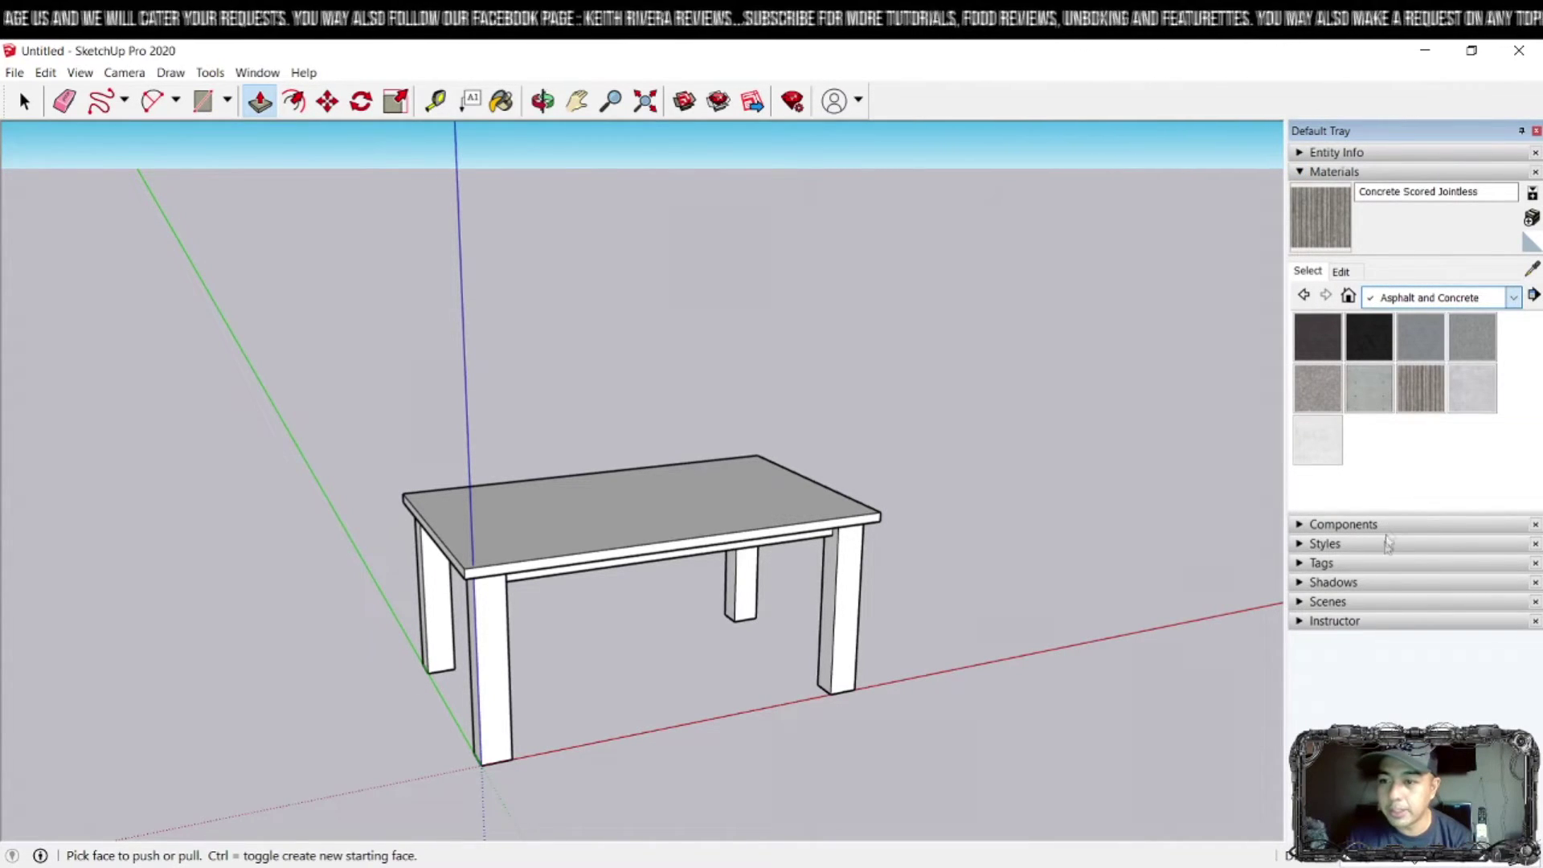
pyautogui.click(1388, 567)
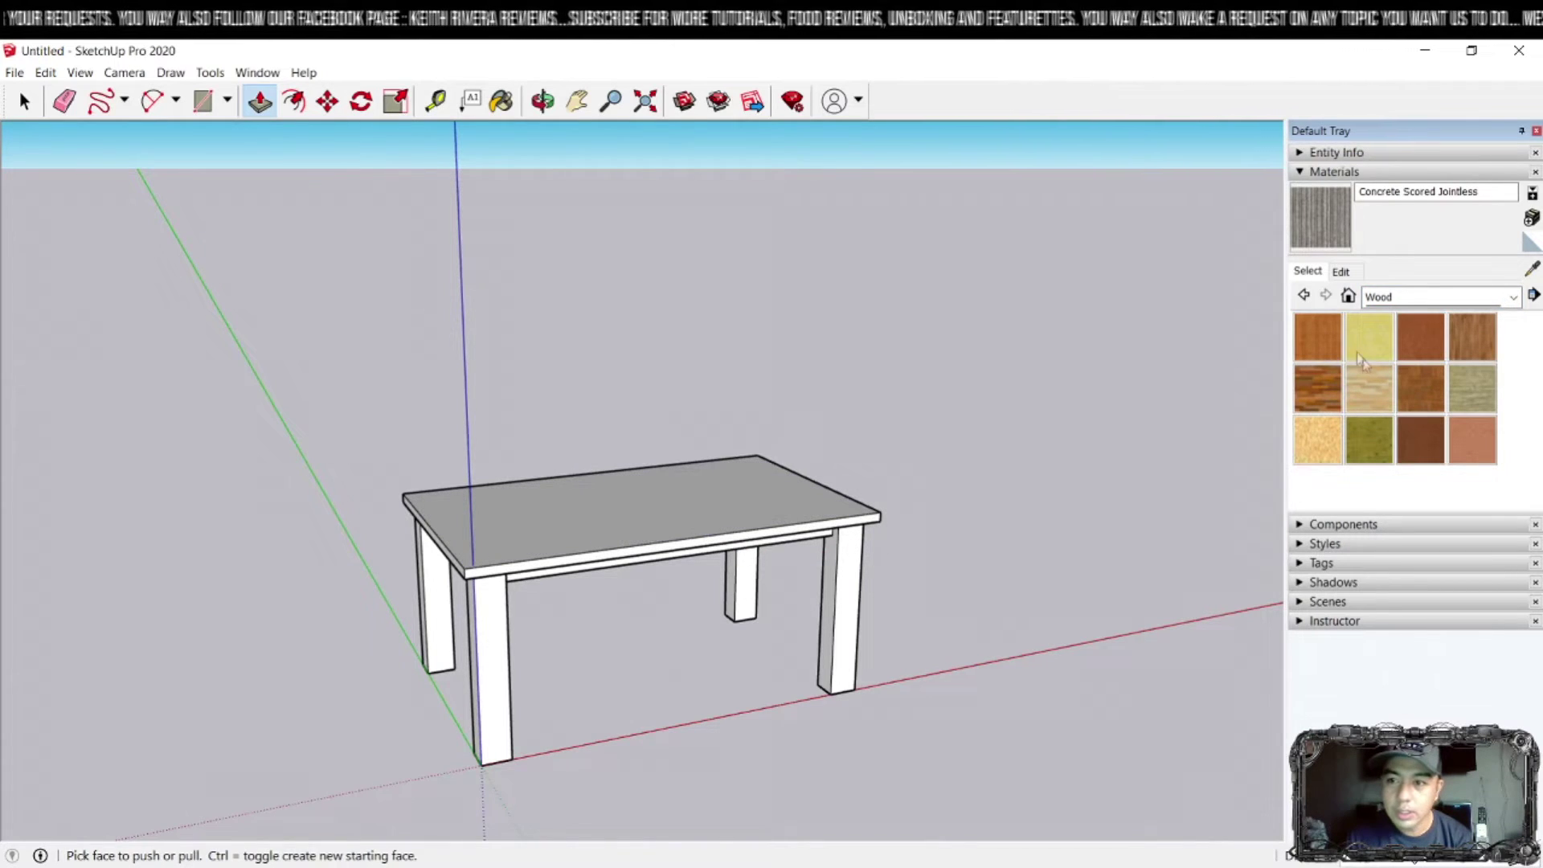
pyautogui.click(1461, 446)
pyautogui.moveTo(734, 424)
pyautogui.mouseDown(button='middle')
pyautogui.moveTo(682, 540)
pyautogui.moveTo(675, 423)
pyautogui.mouseUp(button='middle')
pyautogui.click(676, 515)
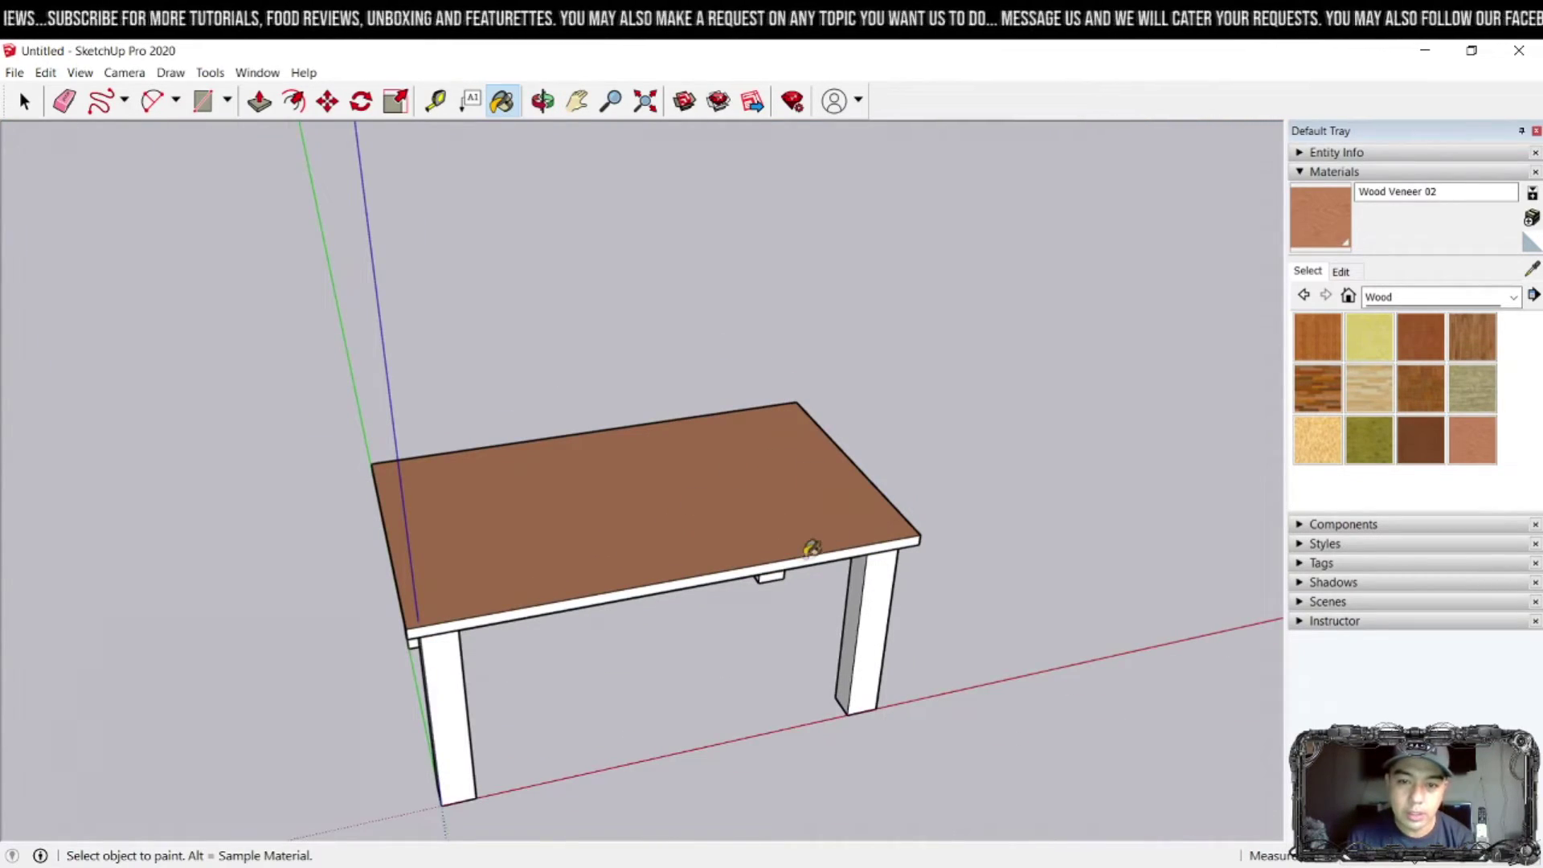
# - Paint the tabletop's side faces with Wood Veneer 02
pyautogui.click(805, 553)
pyautogui.moveTo(804, 553)
pyautogui.mouseDown(button='middle')
pyautogui.moveTo(820, 523)
pyautogui.moveTo(710, 447)
pyautogui.moveTo(603, 423)
pyautogui.moveTo(696, 530)
pyautogui.moveTo(640, 499)
pyautogui.mouseUp(button='middle')
pyautogui.click(698, 511)
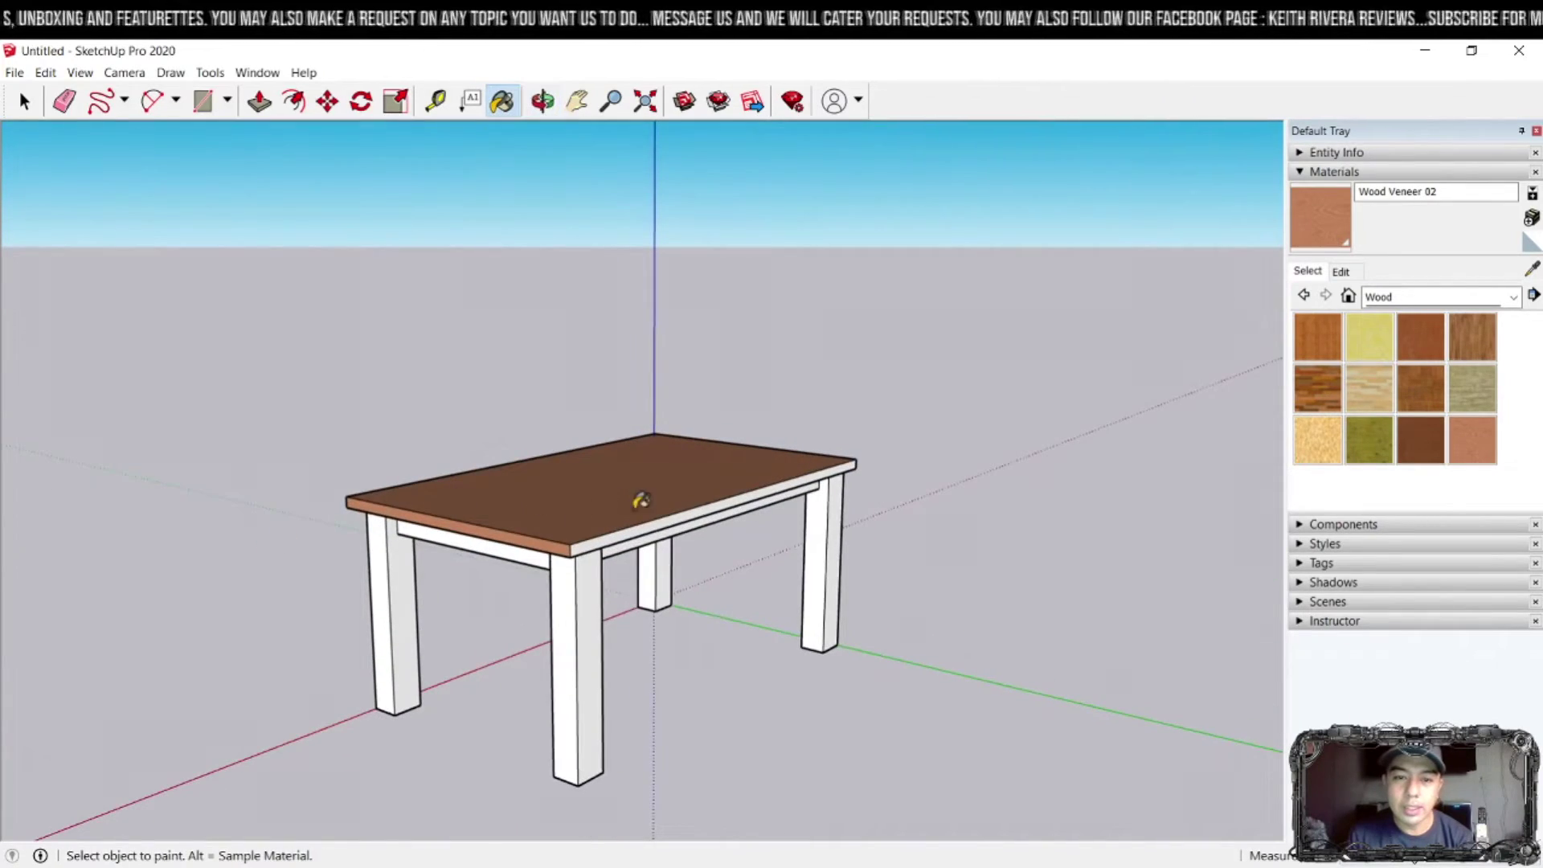
pyautogui.click(655, 518)
pyautogui.scroll(3, 647, 516)
pyautogui.scroll(-3, 637, 520)
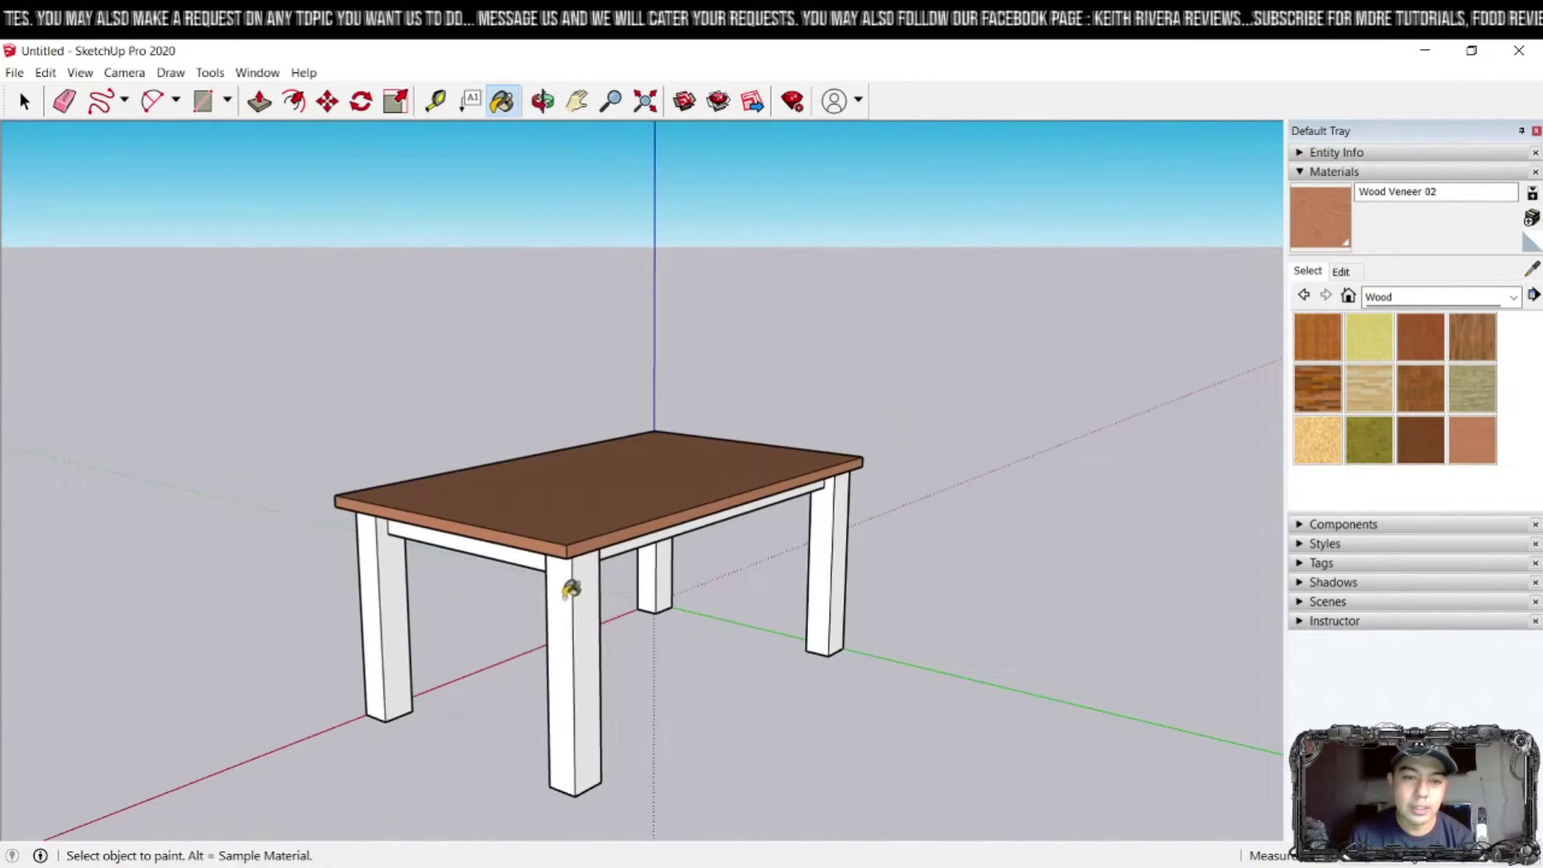
# - Paint the whole frame of legs and rails with Wood Veneer 02
pyautogui.click(586, 595)
pyautogui.moveTo(586, 595); pyautogui.dragTo(716, 613, button='middle')
pyautogui.scroll(2, 647, 501)
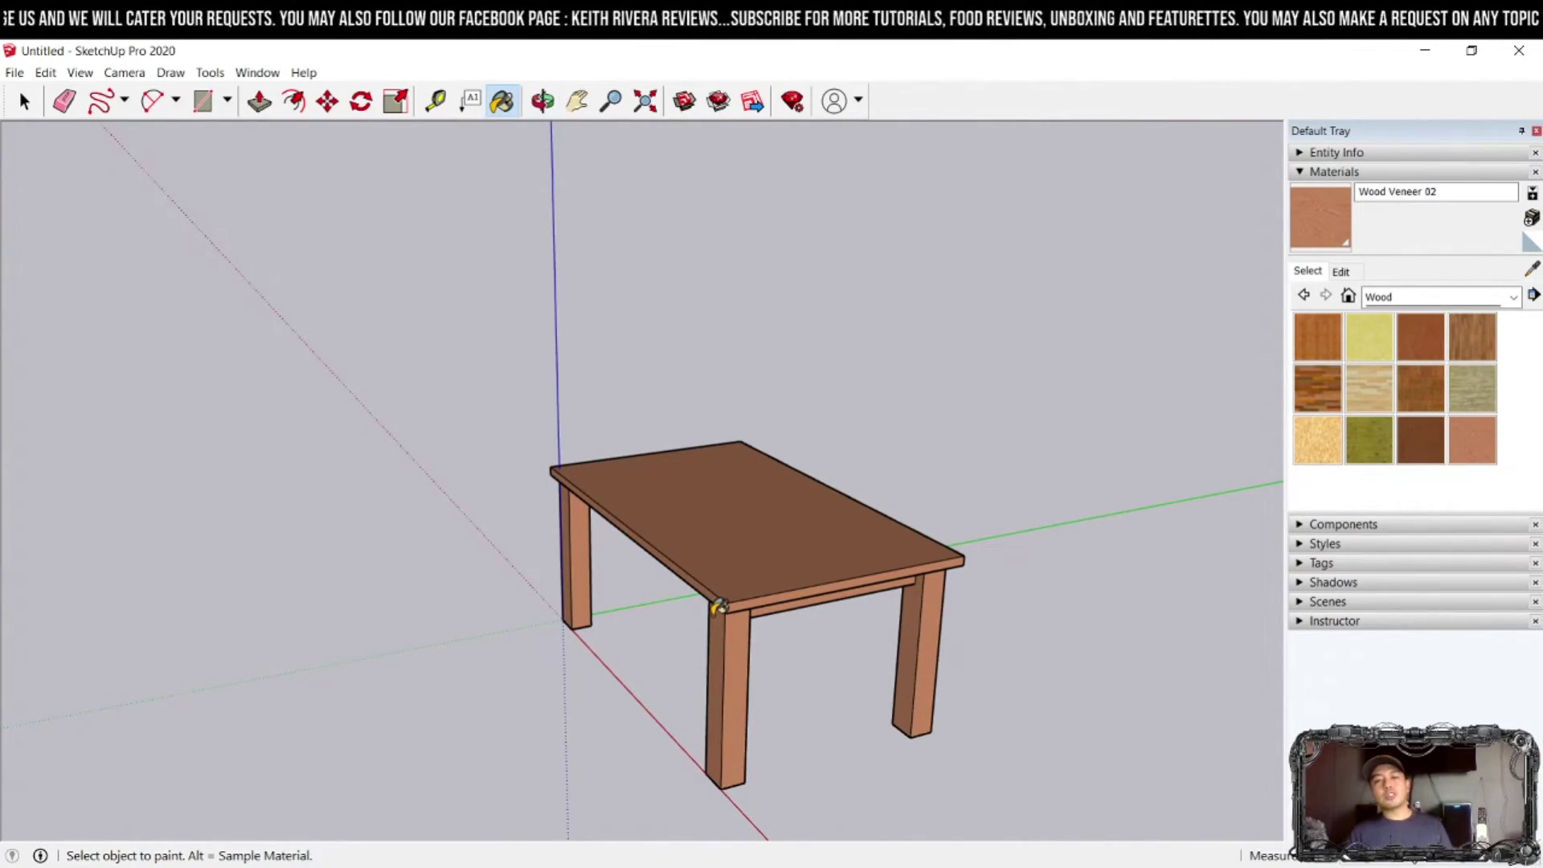